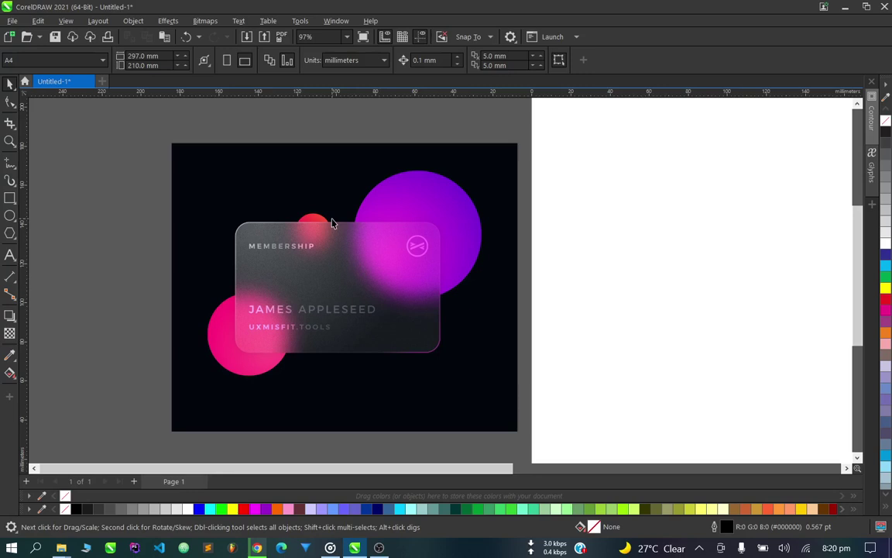
Inspect the reference card image on the canvas.
scroll(277, 272, down, 3)
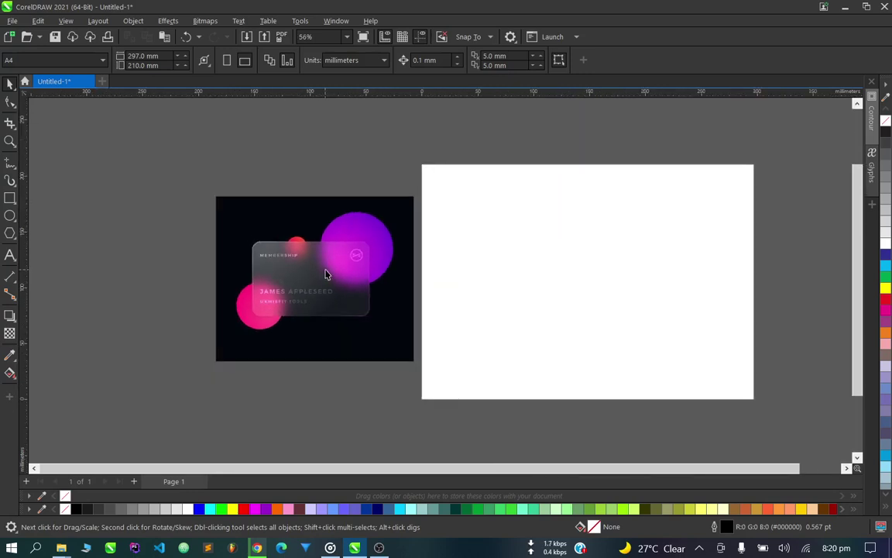
scroll(330, 275, up, 3)
scroll(204, 305, down, 2)
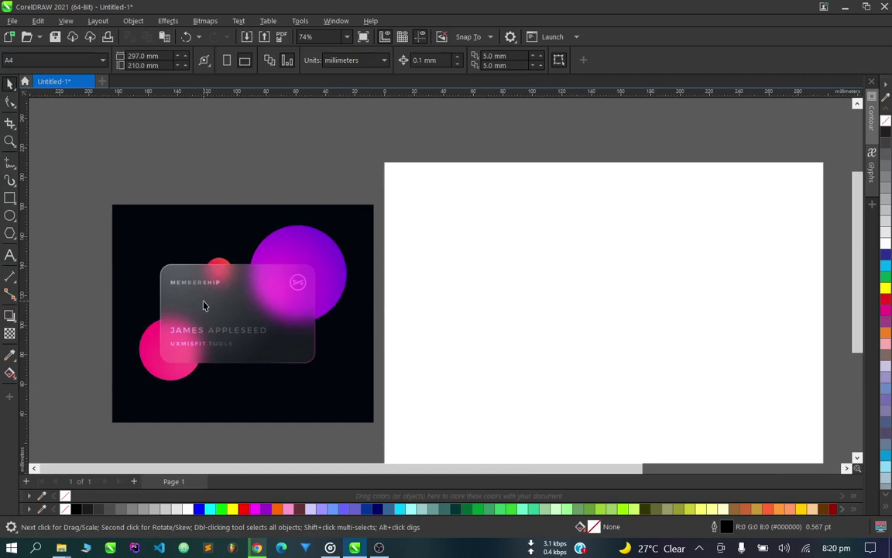
scroll(204, 305, down, 2)
scroll(513, 313, up, 2)
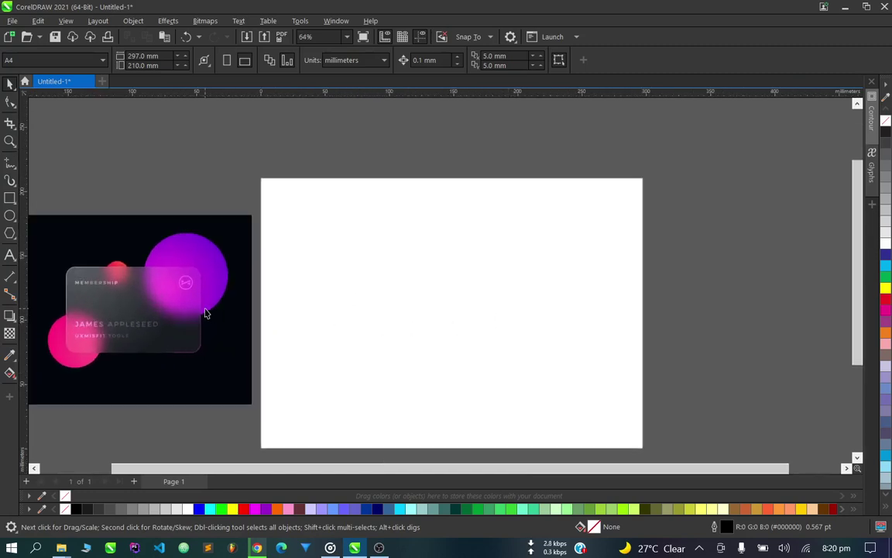
click(187, 281)
scroll(355, 309, down, 2)
scroll(250, 318, up, 1)
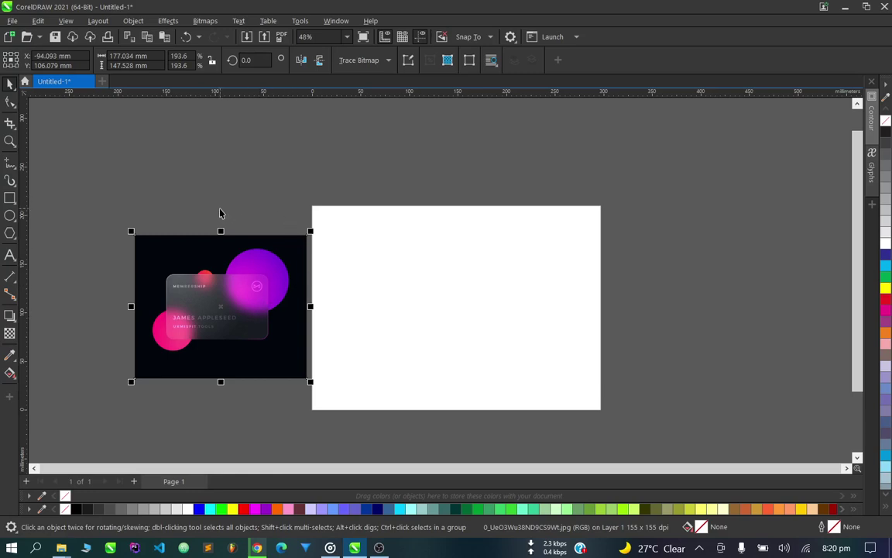
click(219, 213)
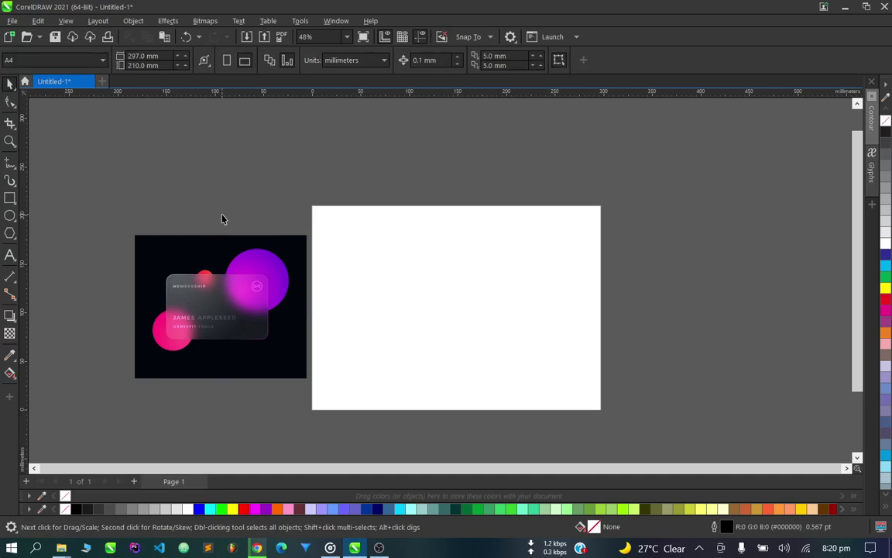
scroll(221, 219, down, 2)
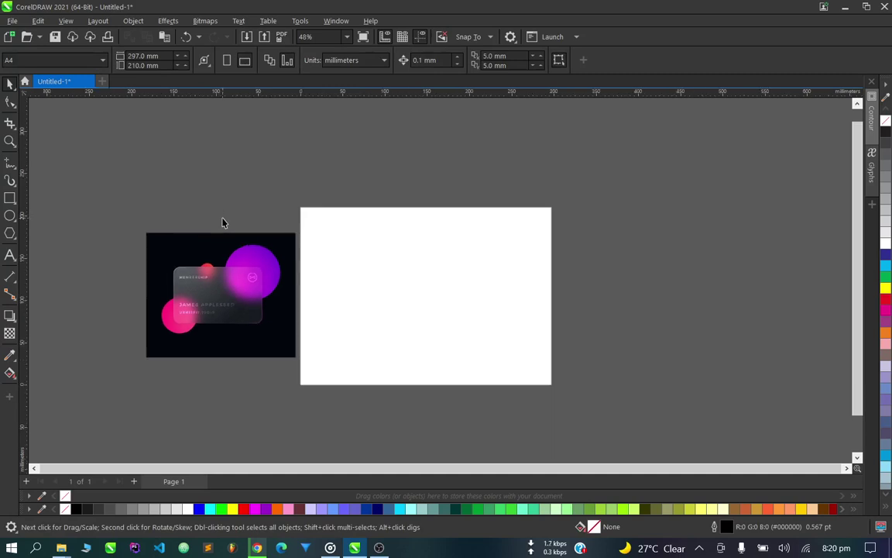
scroll(257, 288, up, 3)
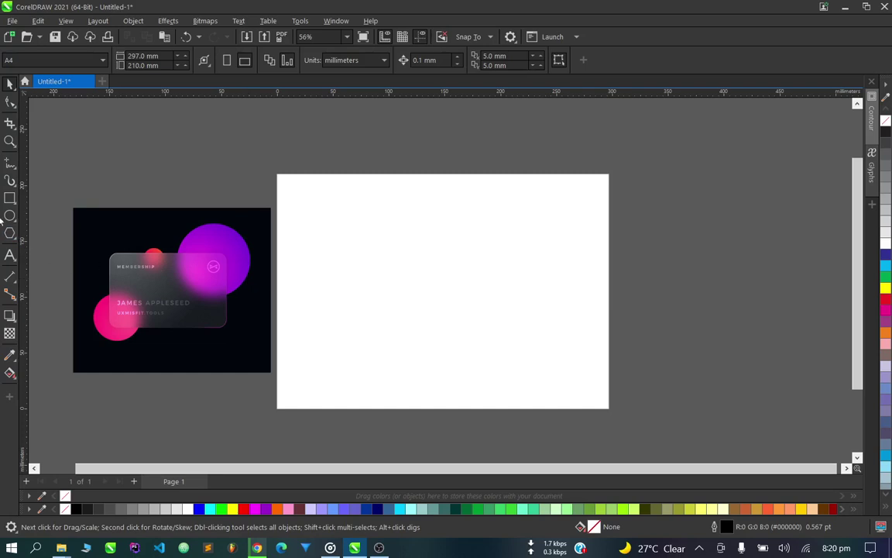
Draw a large rectangle across the page and fill it black.
click(10, 198)
mouse_move(318, 207)
mouse_down()
mouse_move(476, 359)
mouse_move(531, 374)
mouse_up()
click(8, 82)
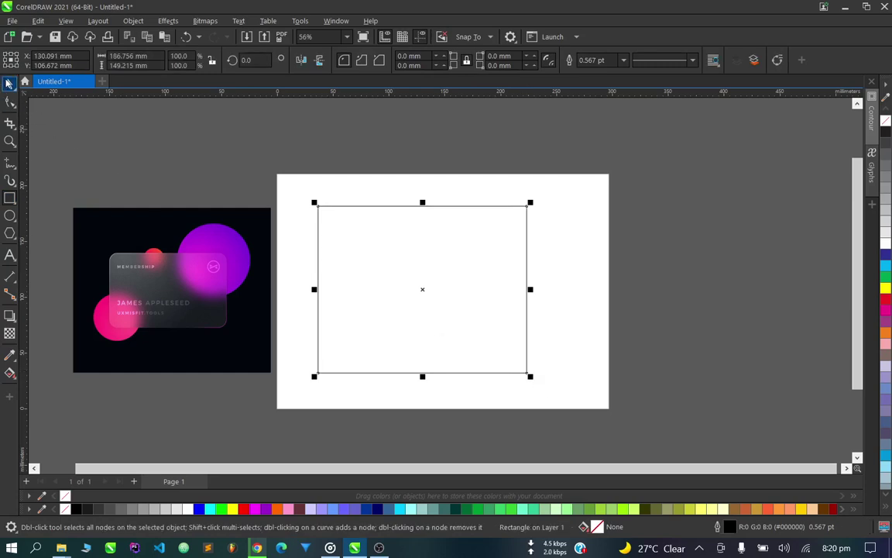
click(76, 509)
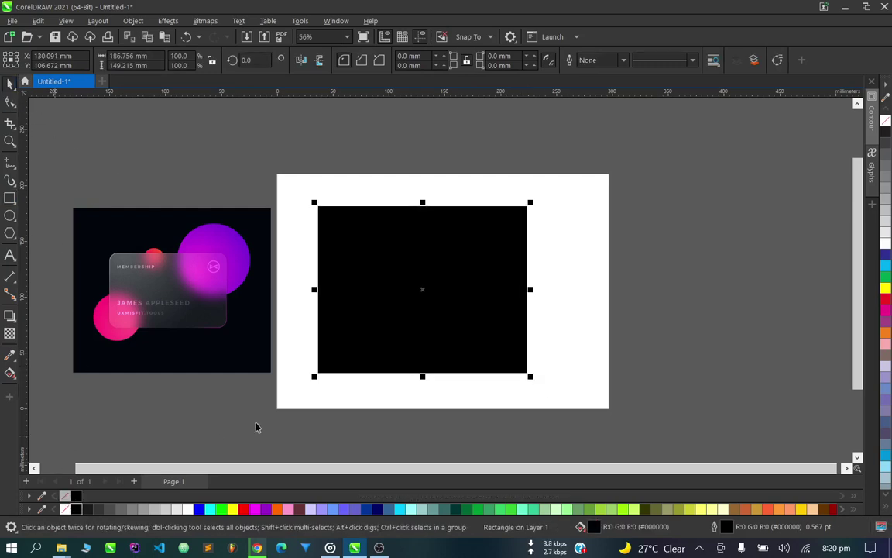
click(310, 408)
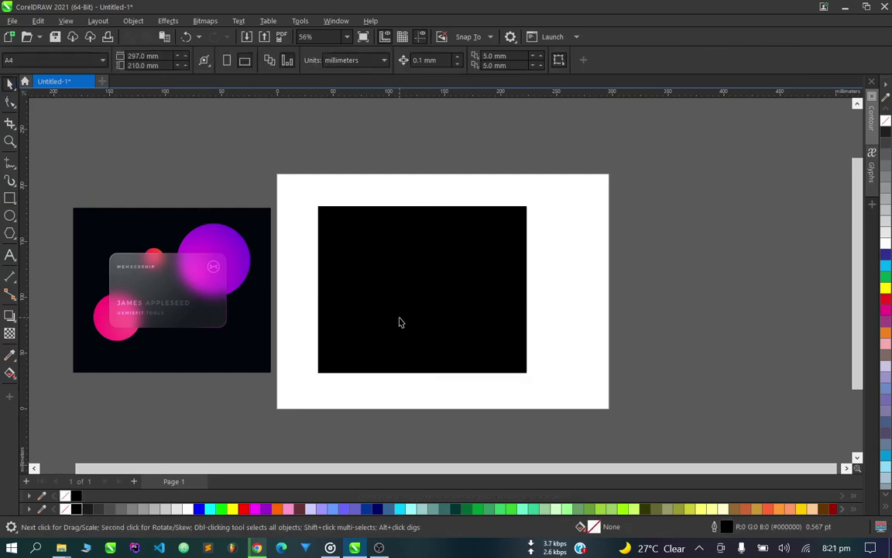
scroll(343, 283, down, 2)
scroll(303, 261, up, 4)
scroll(188, 360, down, 2)
scroll(130, 314, up, 1)
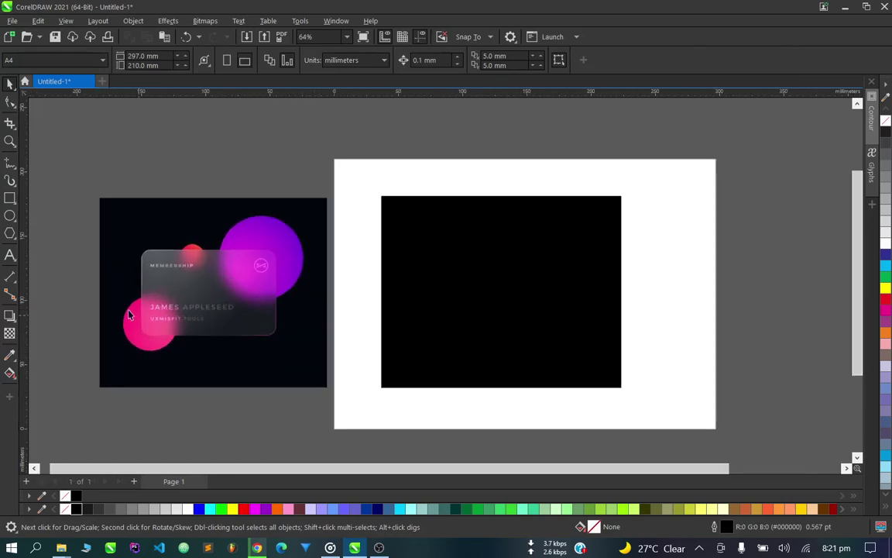
Draw a white circle with no outline at the lower left of the black background.
click(10, 216)
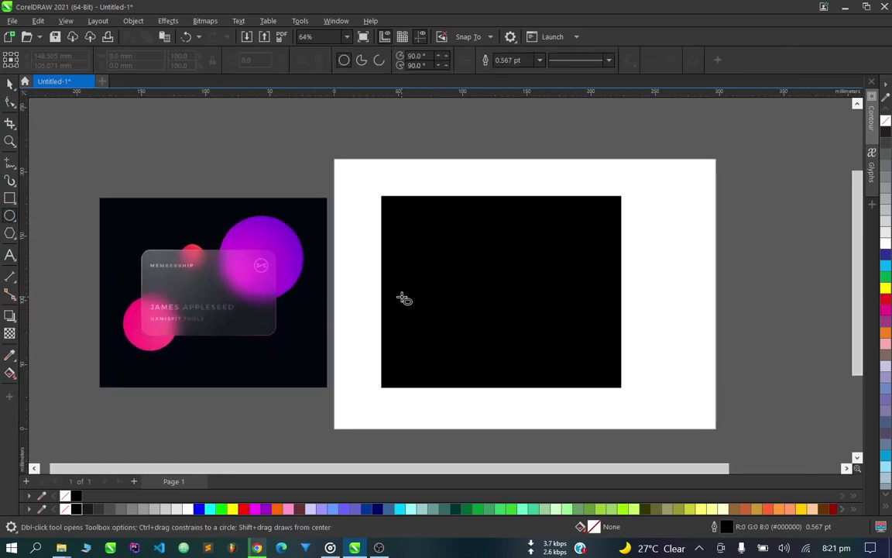
drag(403, 297, 447, 354)
click(13, 82)
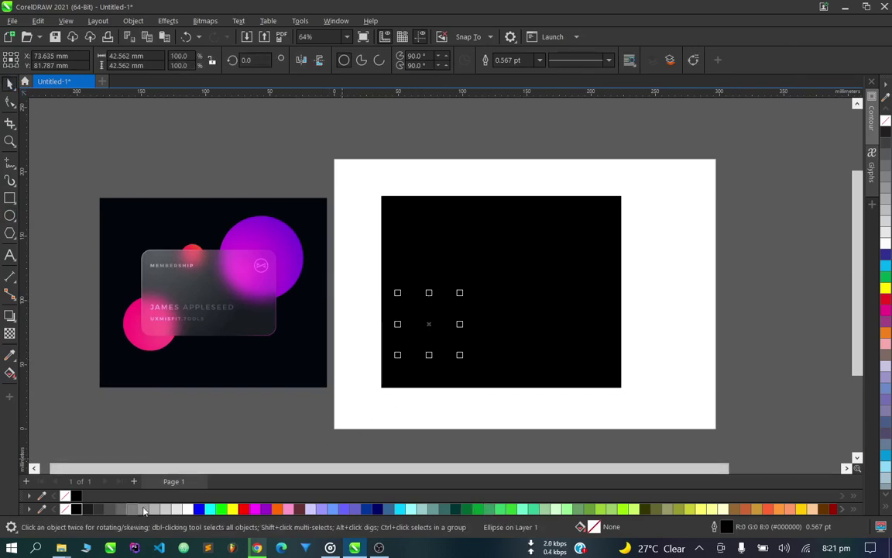
click(177, 509)
click(188, 509)
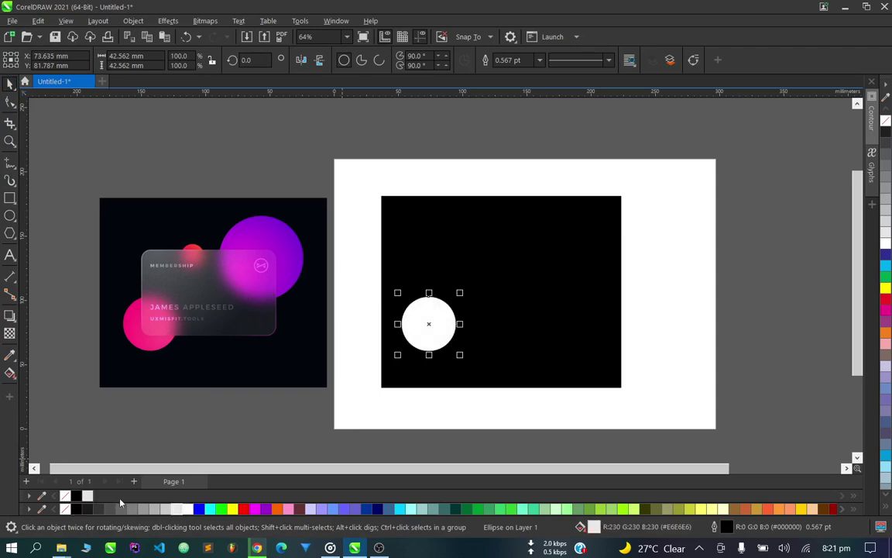
right_click(65, 497)
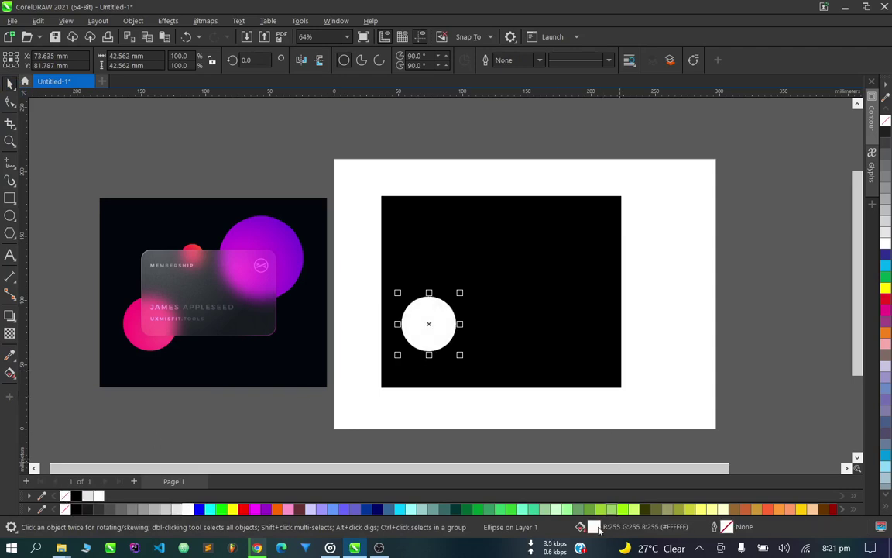
Fill the circle with the reference's pink (#FF257C) using the Edit Fill eyedropper.
key(shift+F11)
drag(372, 81, 635, 8)
click(684, 265)
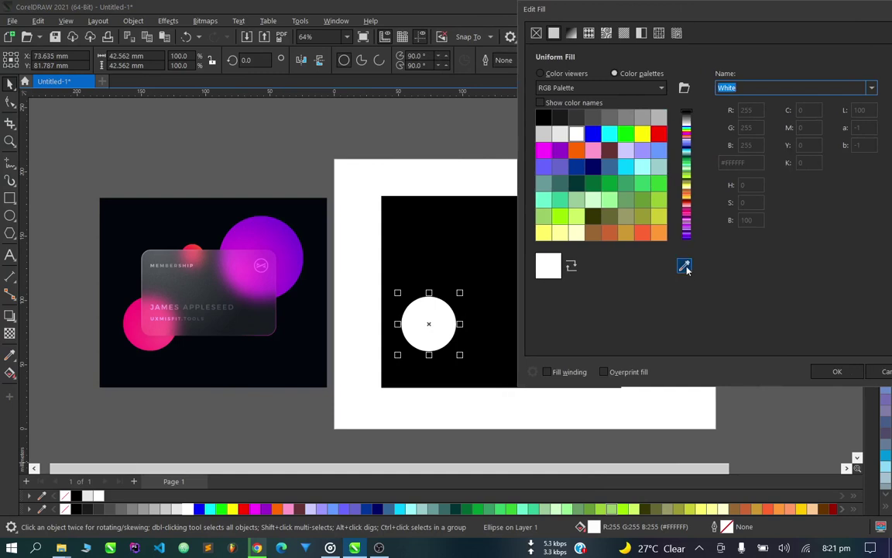
click(134, 311)
click(837, 371)
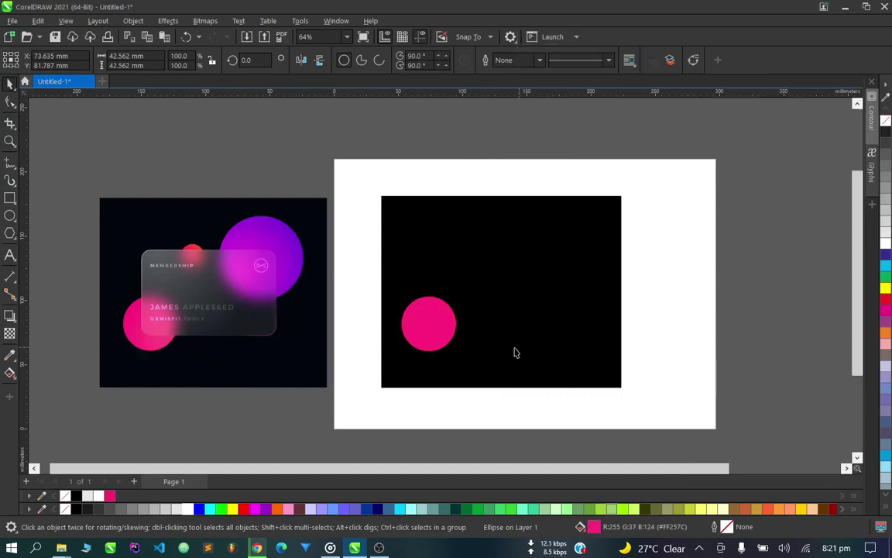
Make a smaller copy of the pink circle higher up.
scroll(425, 315, up, 2)
click(425, 316)
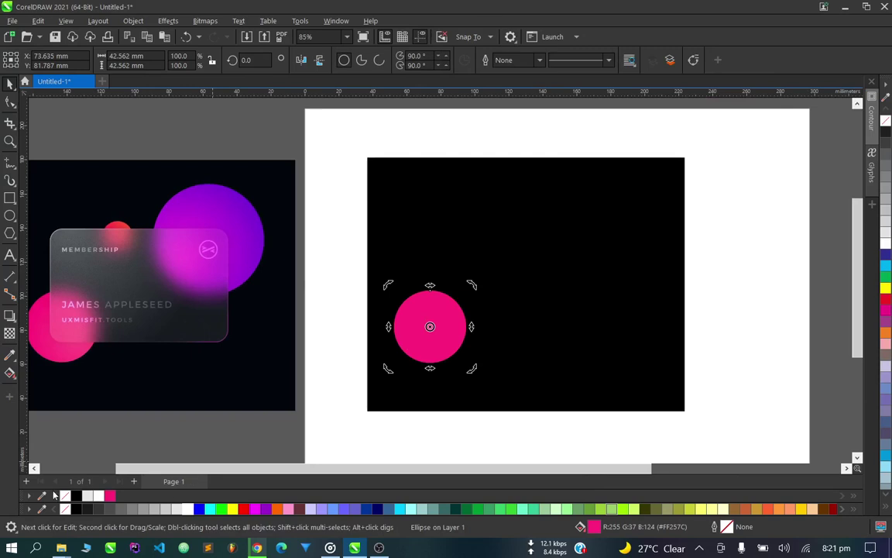
click(184, 443)
scroll(443, 433, down, 2)
scroll(459, 385, up, 1)
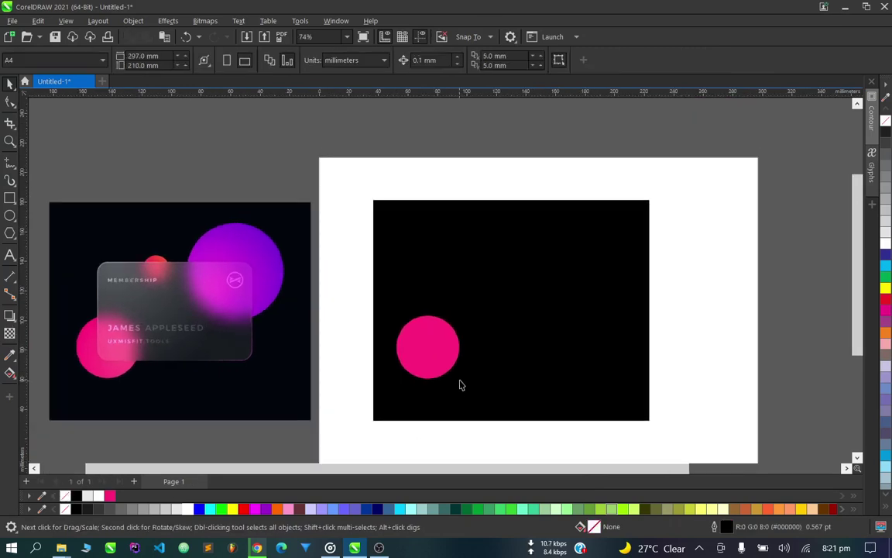
drag(430, 358, 499, 275)
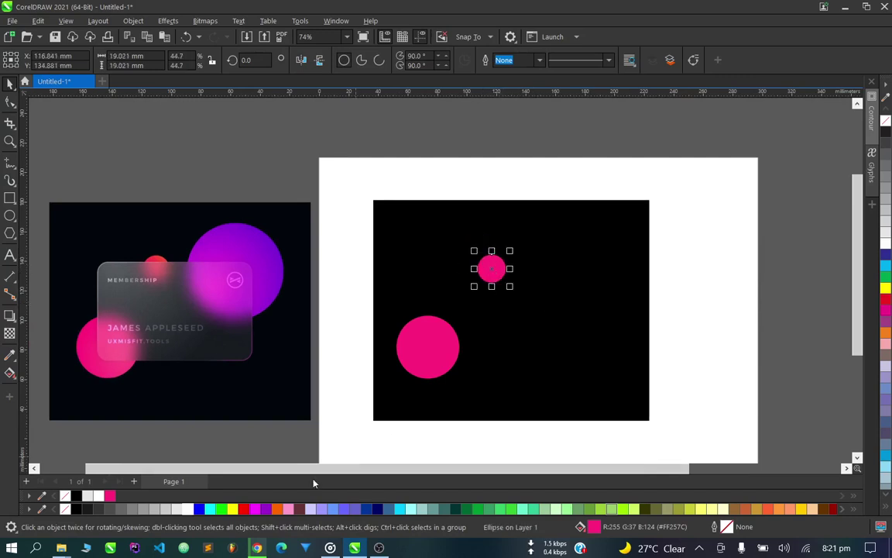
Recolor the small circle orange and add a large magenta copy of the pink circle upper right.
click(276, 508)
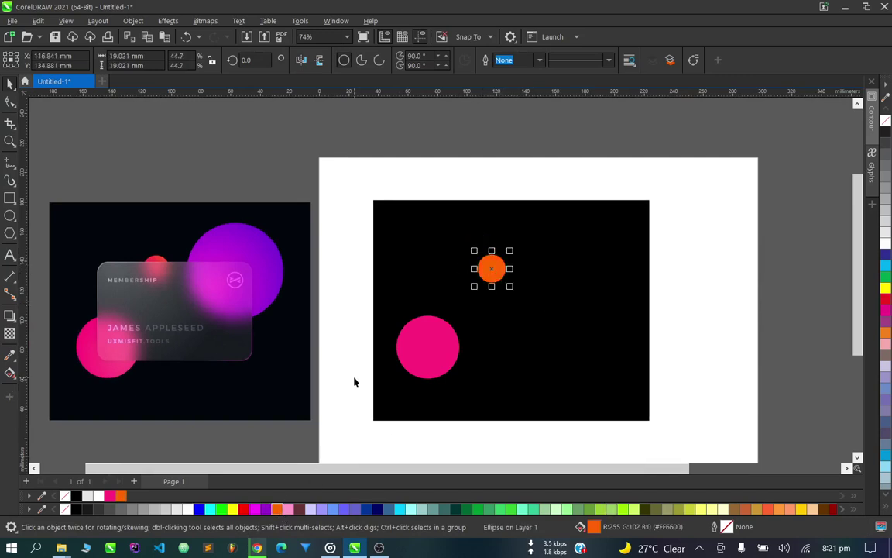
click(354, 382)
drag(433, 363, 643, 349)
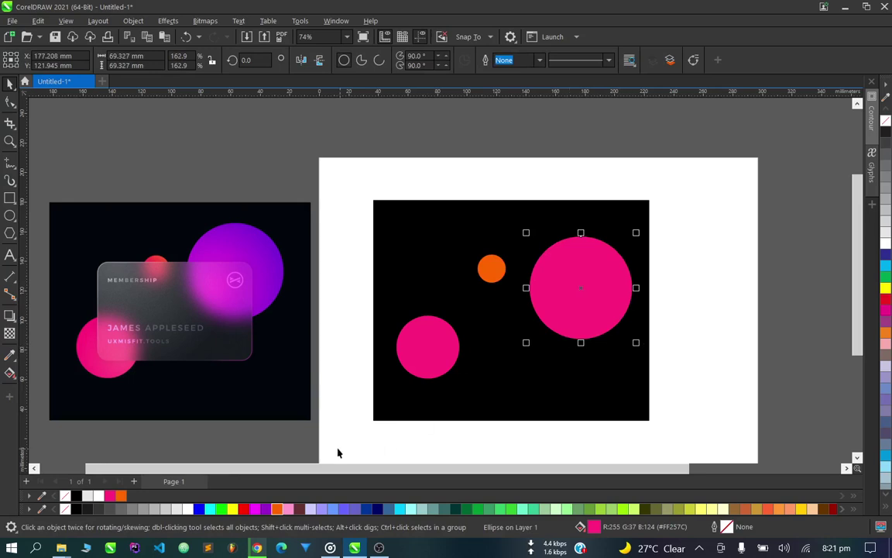
click(258, 509)
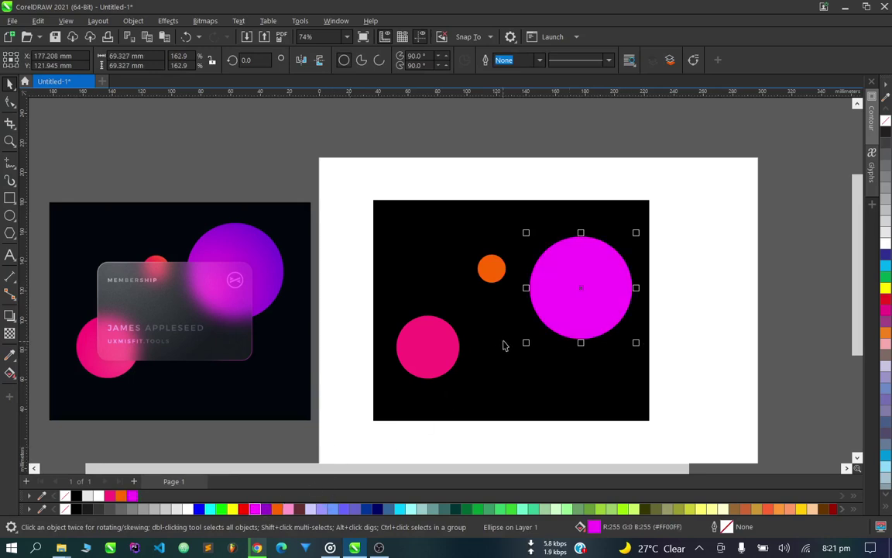
click(711, 309)
scroll(647, 303, down, 1)
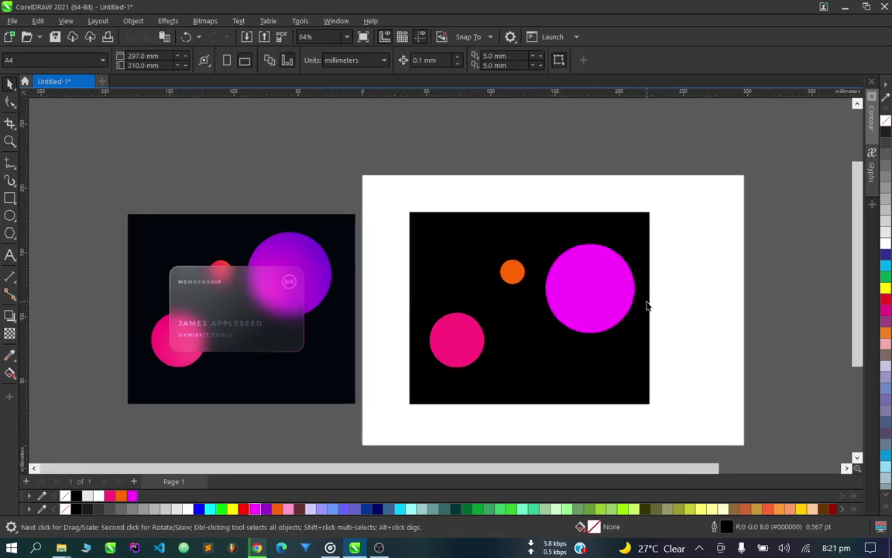
scroll(629, 315, up, 1)
scroll(626, 316, up, 1)
click(601, 295)
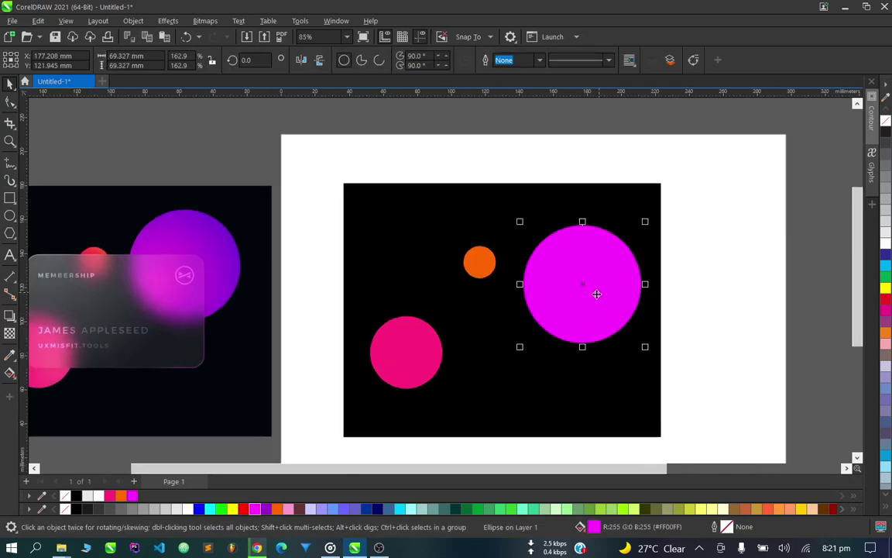
Give the large circle a fountain fill from magenta to purple toward the upper right.
click(10, 373)
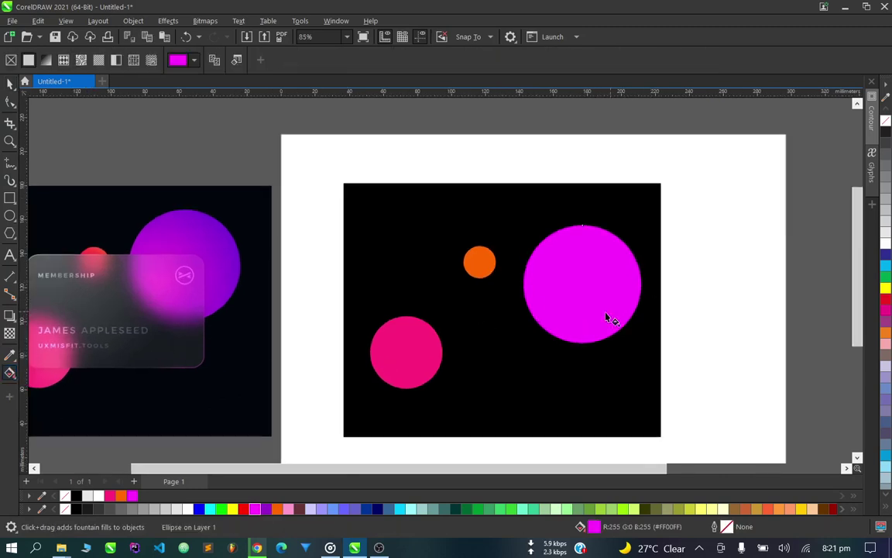
drag(551, 312, 623, 241)
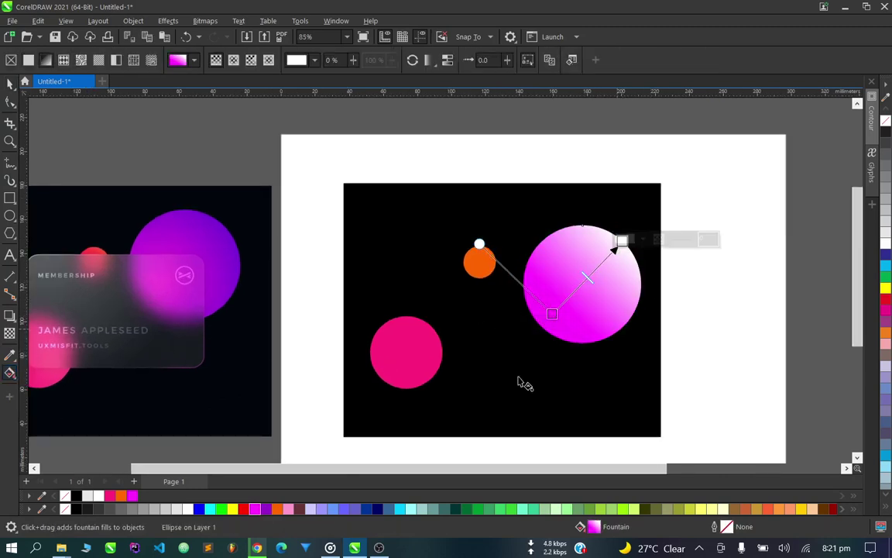
click(266, 510)
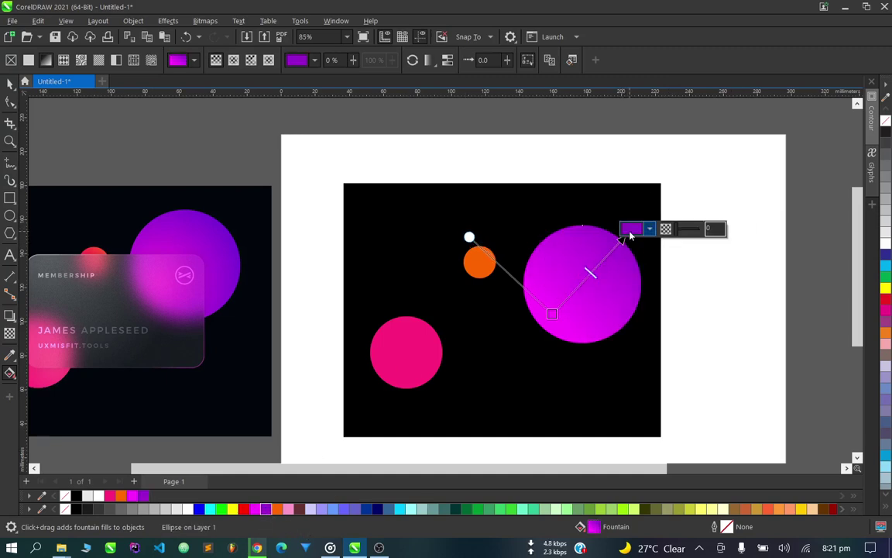
drag(552, 313, 547, 322)
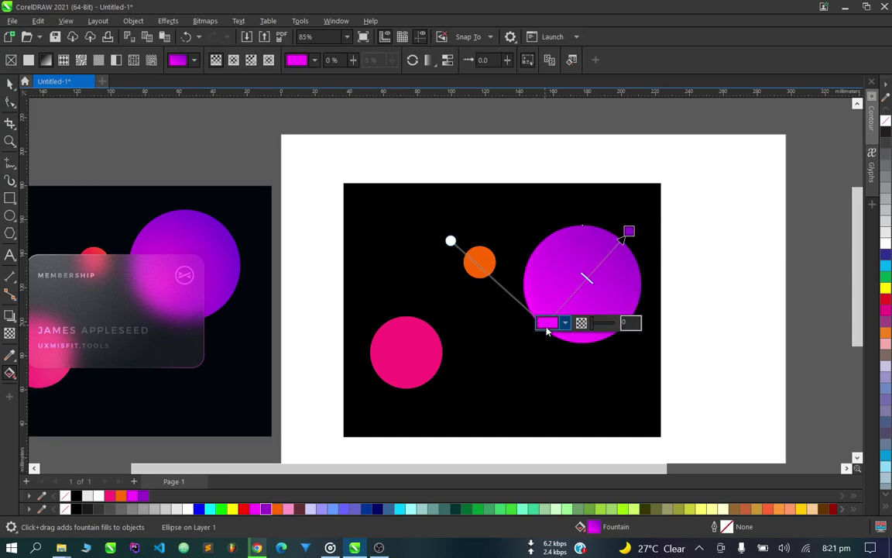
key(space)
Nudge the purple gradient circle slightly upward.
click(201, 170)
scroll(513, 315, down, 2)
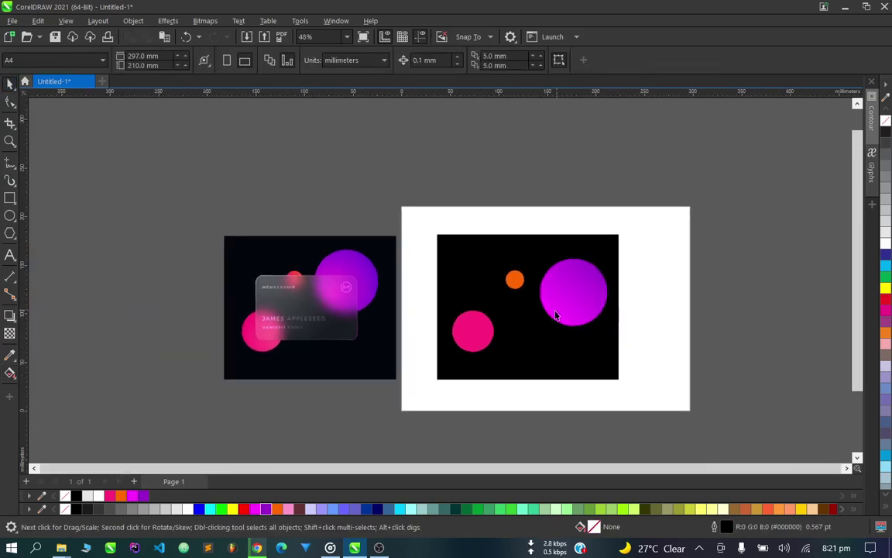
scroll(514, 314, up, 1)
scroll(594, 287, up, 1)
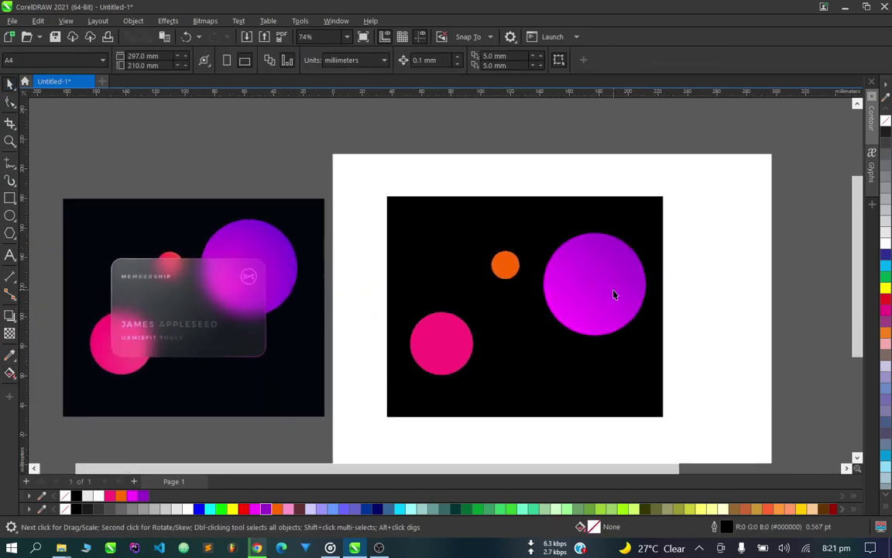
drag(614, 292, 610, 280)
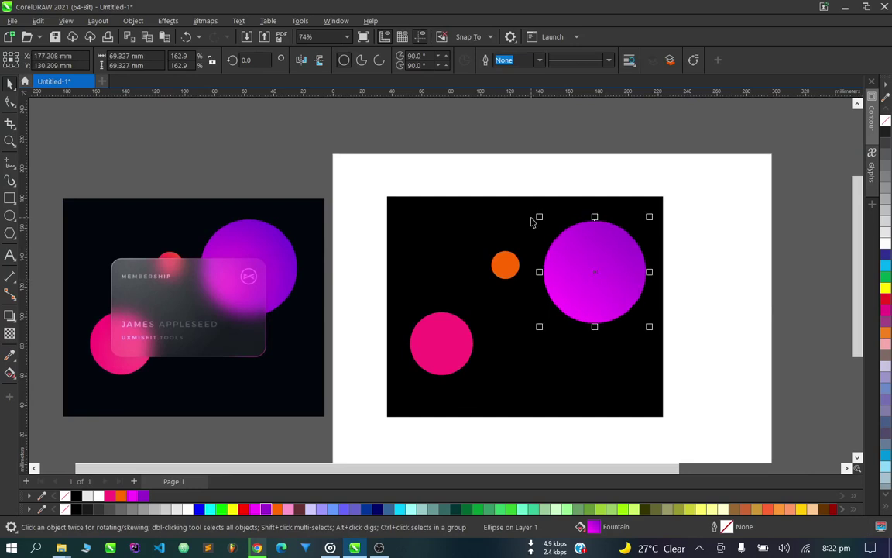
Scale the purple gradient circle down slightly from a corner handle.
scroll(528, 189, down, 1)
click(528, 189)
scroll(557, 267, up, 2)
click(489, 252)
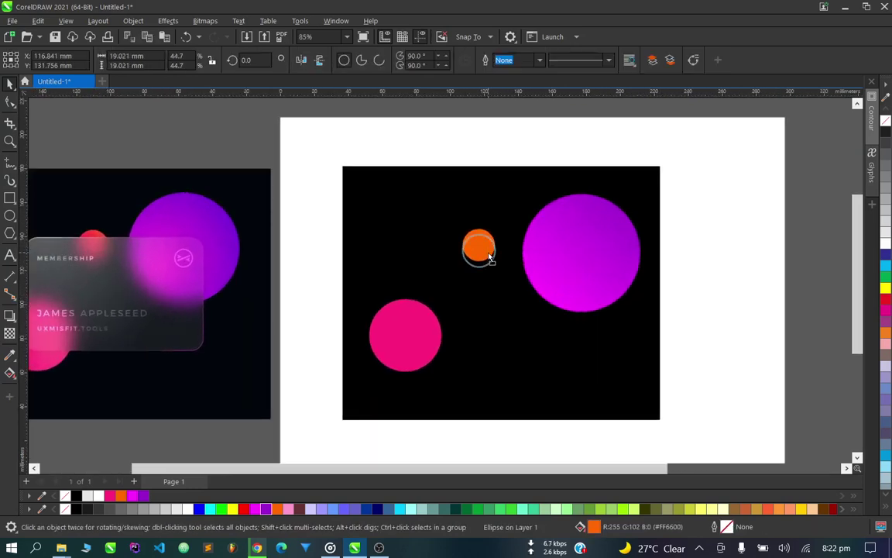
scroll(479, 248, down, 1)
click(518, 158)
scroll(589, 261, up, 3)
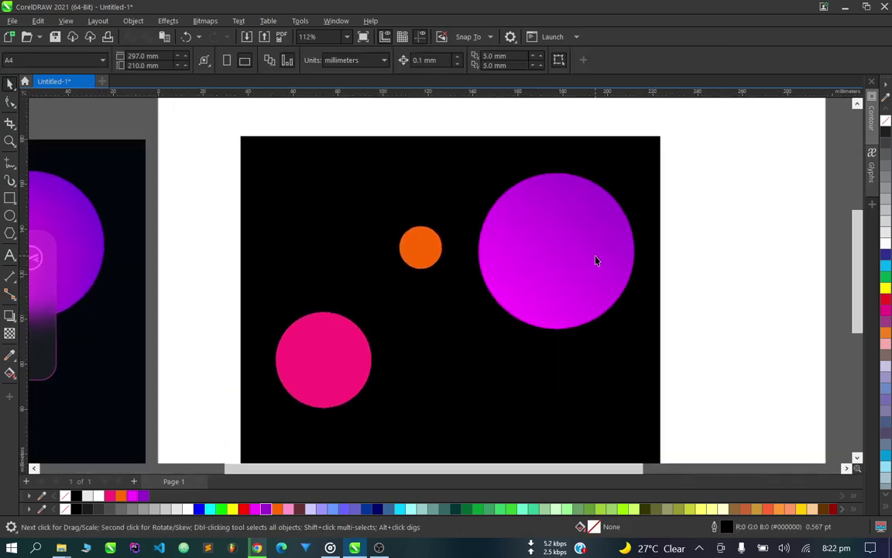
scroll(499, 302, down, 4)
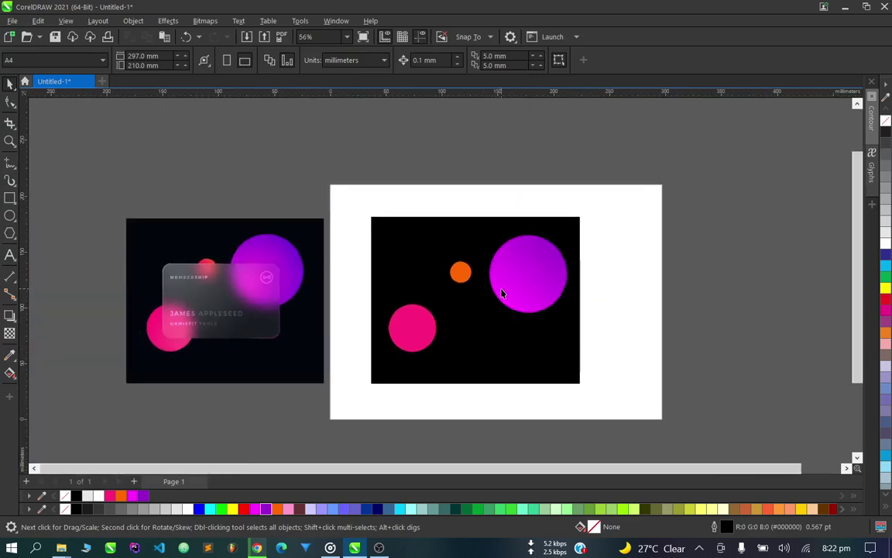
scroll(503, 288, up, 1)
drag(649, 179, 468, 350)
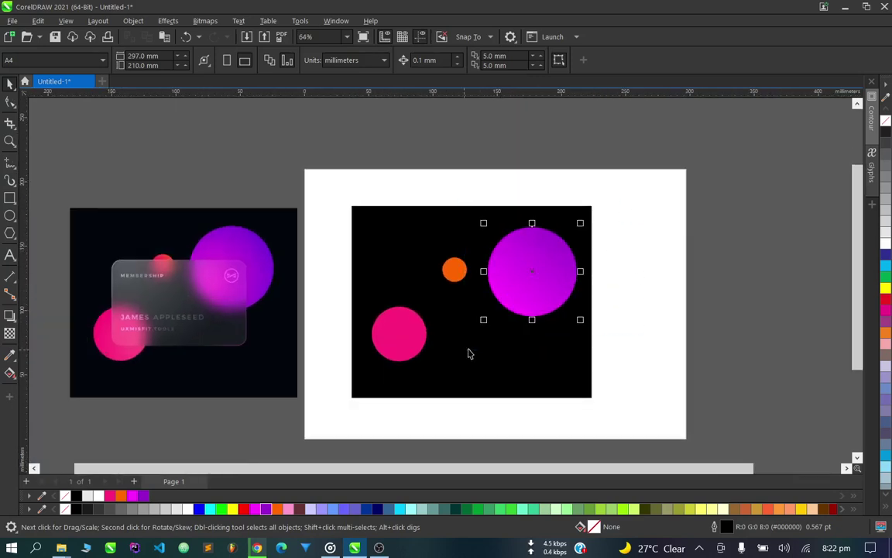
scroll(589, 315, up, 1)
drag(580, 322, 575, 313)
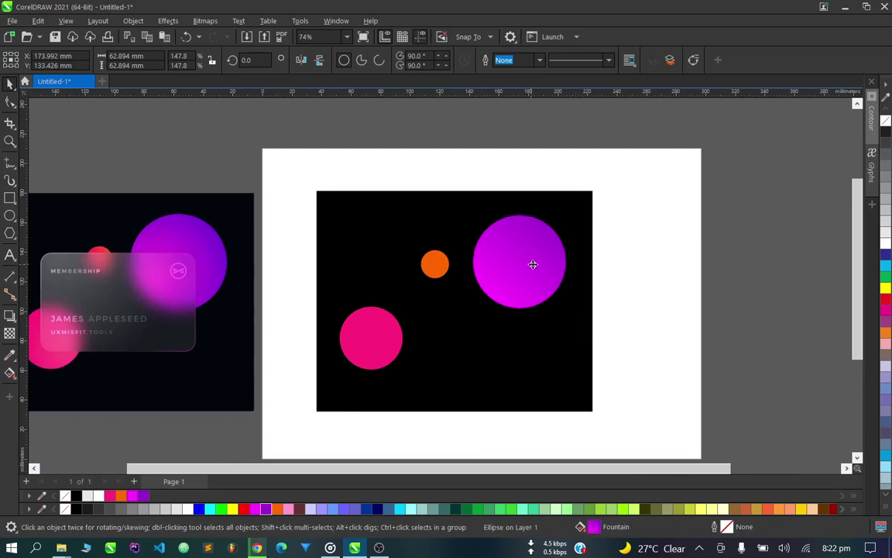
click(661, 267)
Choose the Rectangle tool.
scroll(415, 380, down, 2)
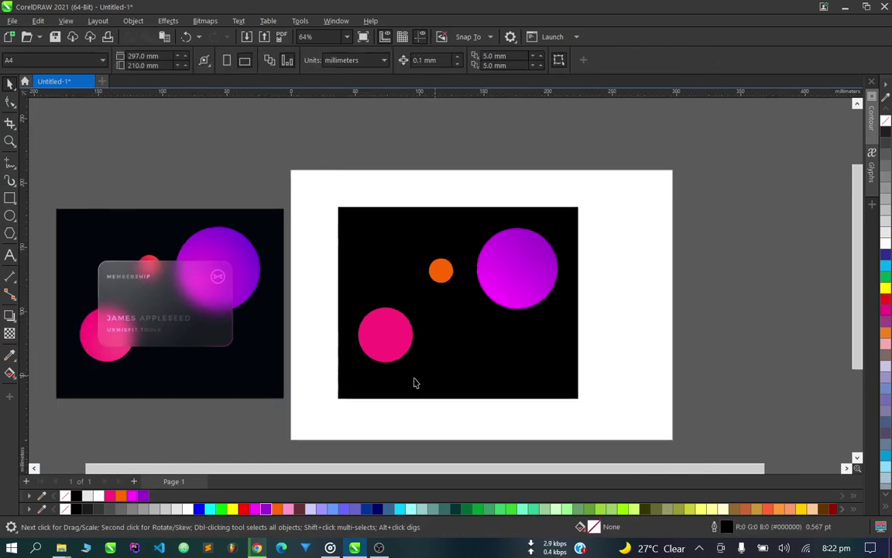
scroll(328, 364, up, 2)
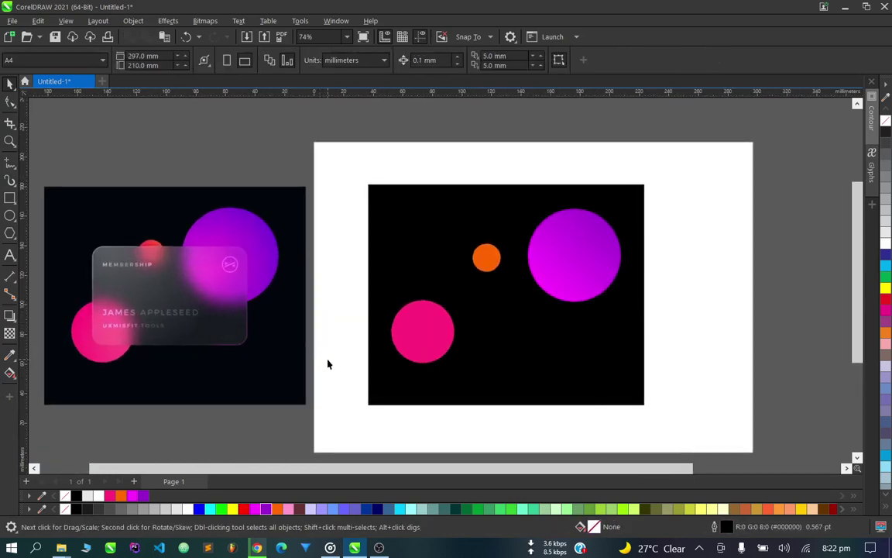
click(10, 197)
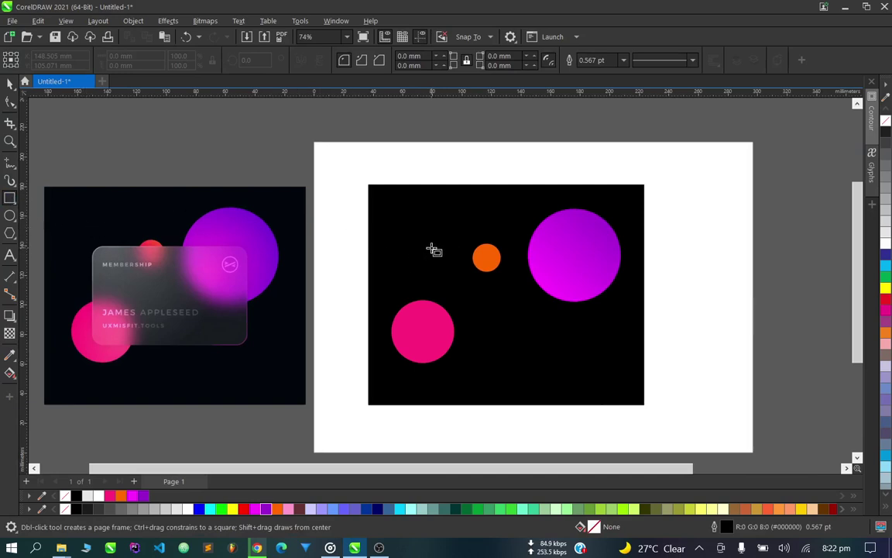
Draw a white 109.238 × 66.118 mm rectangle across the middle of the circles.
drag(419, 255, 581, 354)
click(7, 85)
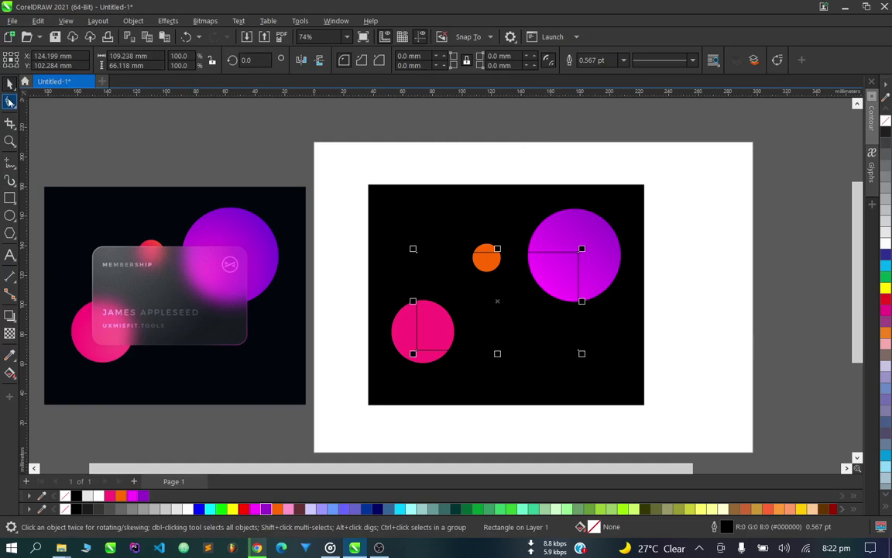
click(182, 508)
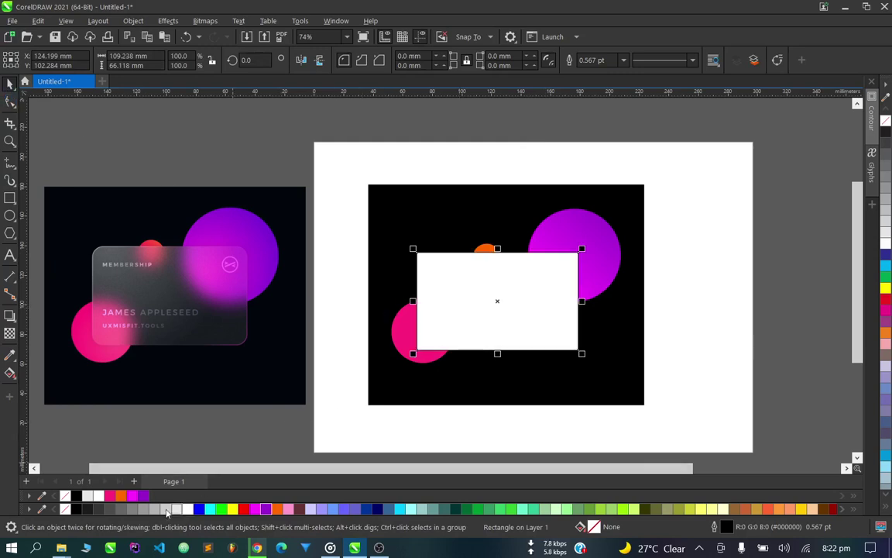
scroll(441, 316, down, 2)
scroll(460, 309, up, 3)
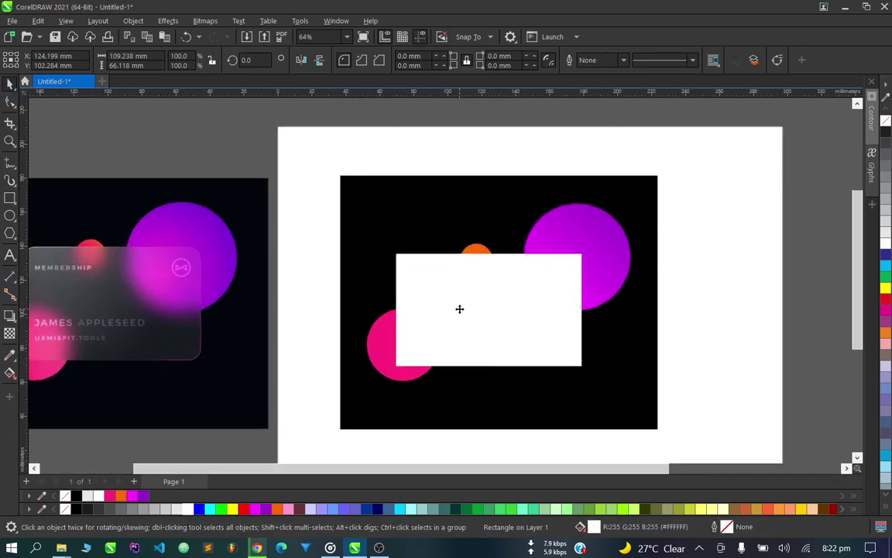
scroll(478, 318, down, 1)
scroll(465, 326, up, 1)
drag(464, 323, 470, 322)
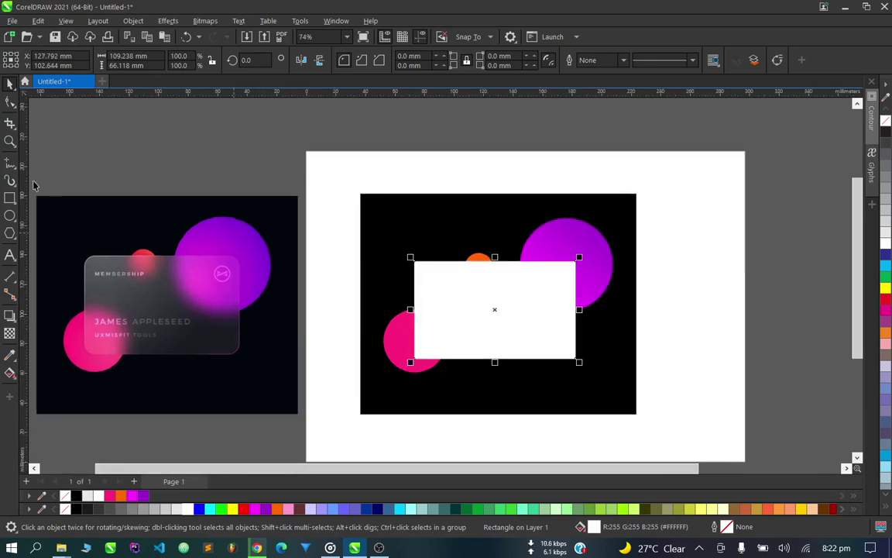
Round the rectangle's corners to 10.259 mm with the Shape tool.
click(10, 102)
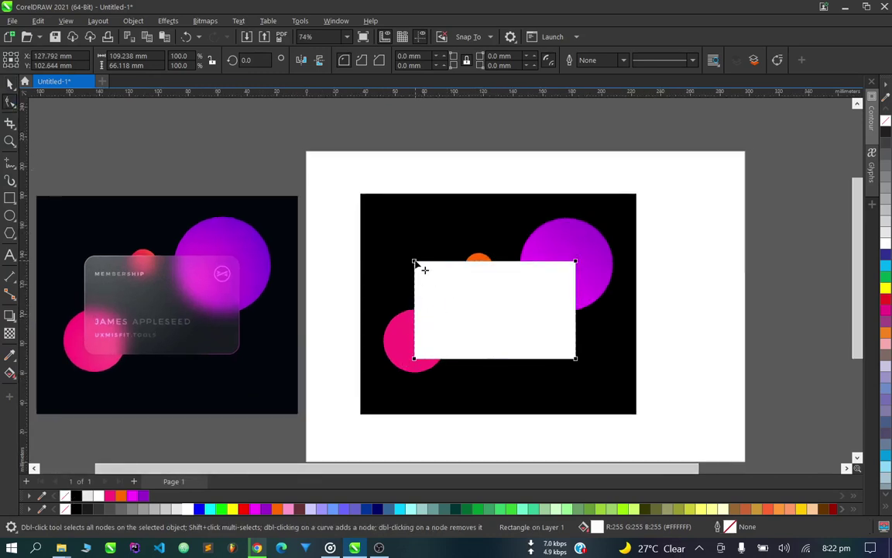
drag(415, 262, 430, 280)
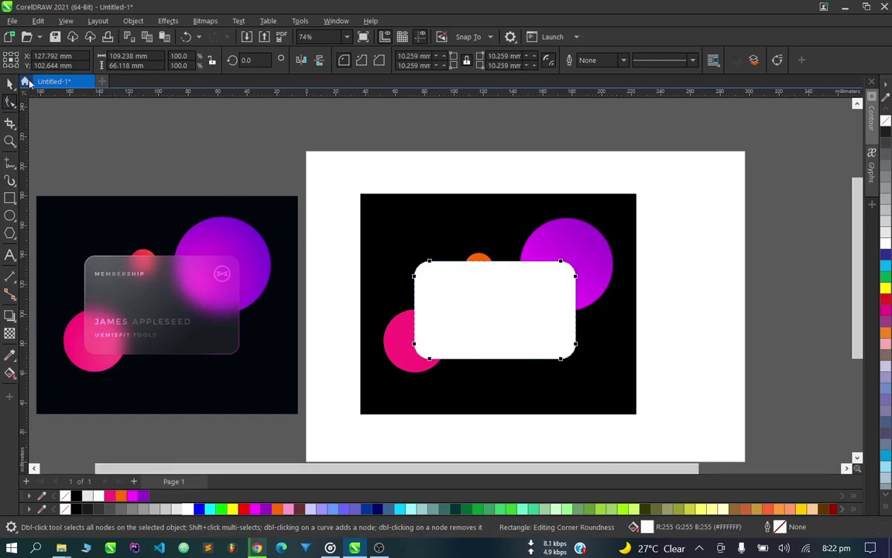
key(space)
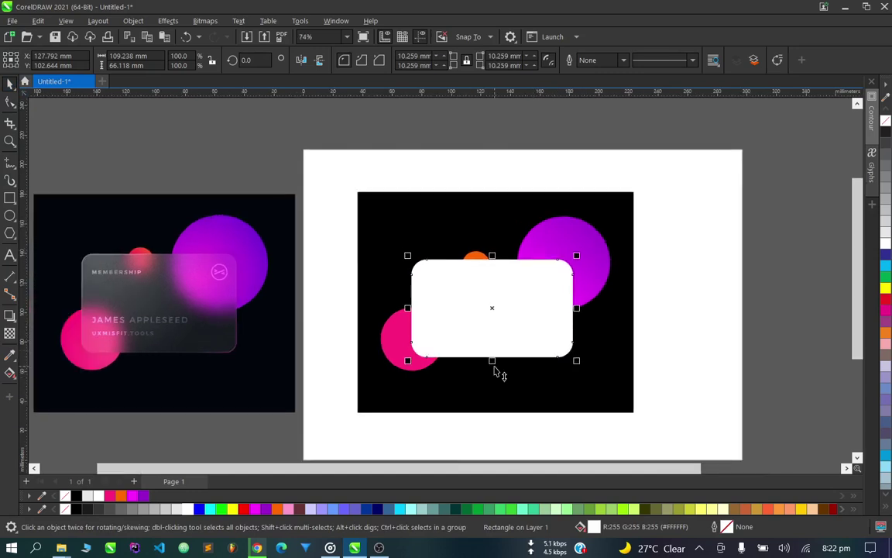
Resize the card to 109.625 × 66.352 mm and shift it slightly right.
drag(496, 321, 491, 323)
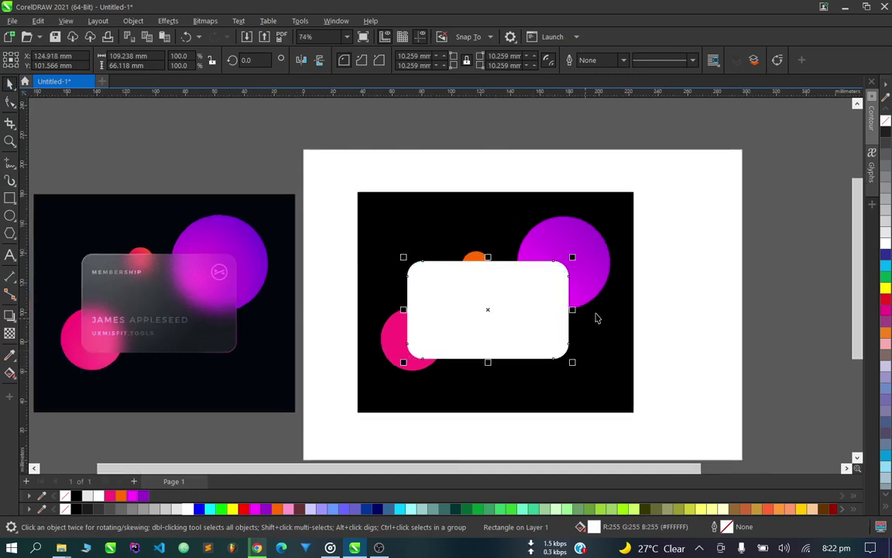
drag(572, 256, 575, 255)
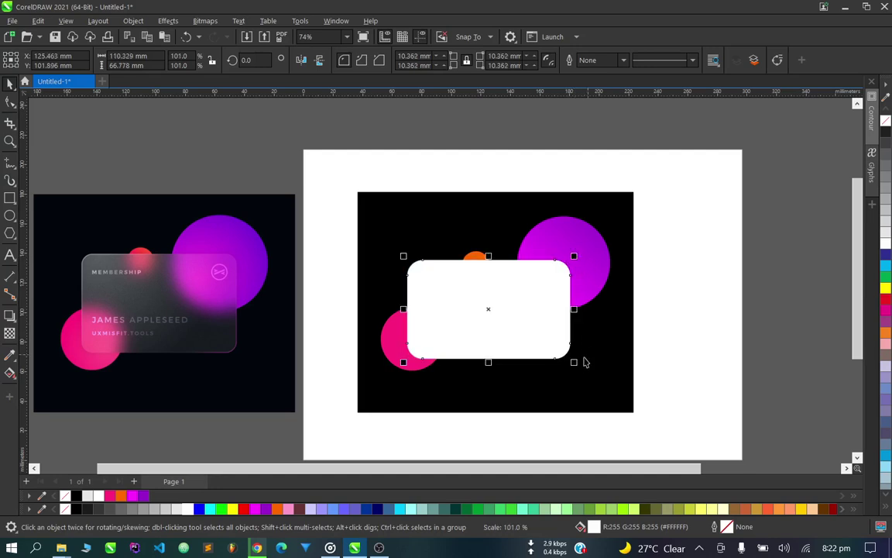
drag(577, 367, 582, 364)
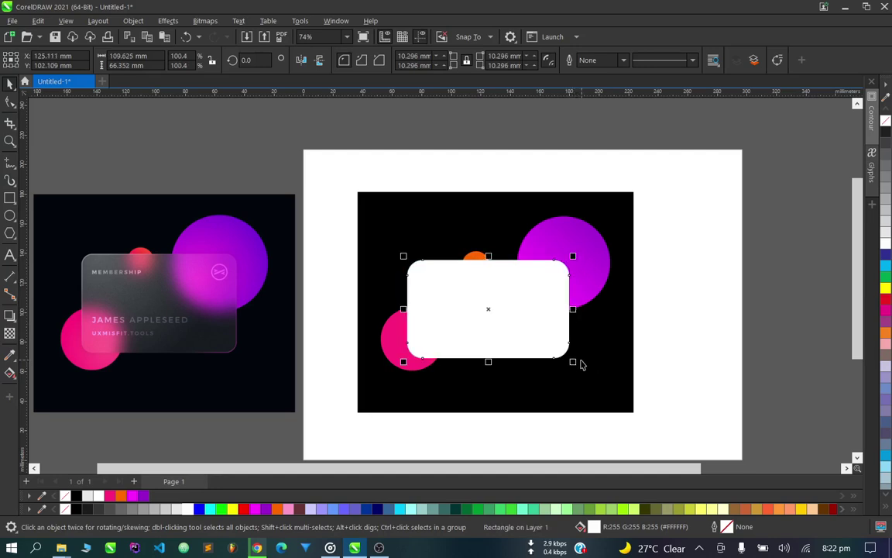
drag(522, 314, 528, 315)
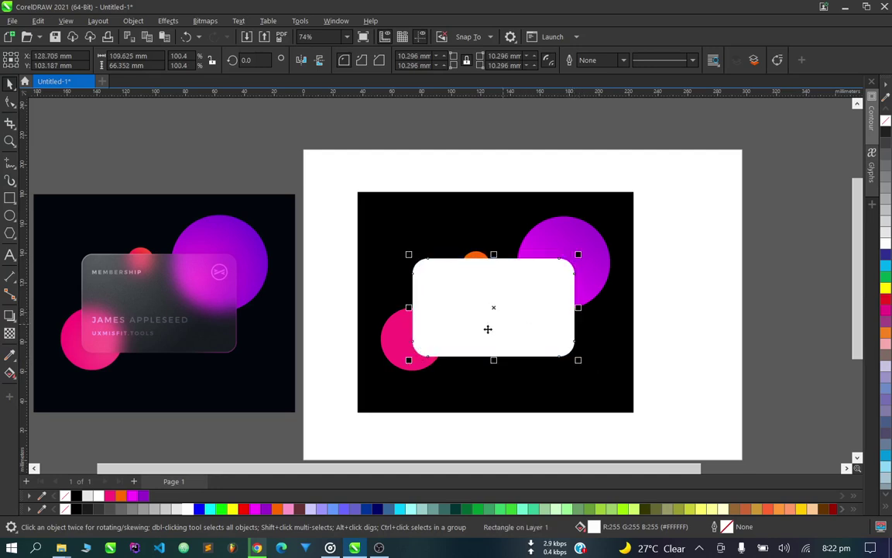
Select the pink, purple and orange circles in turn to check their overlap.
click(401, 355)
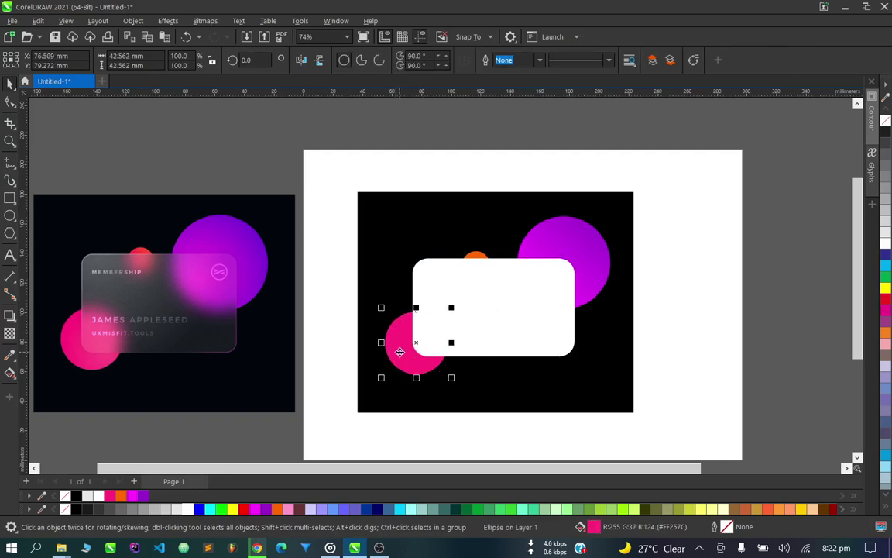
click(595, 247)
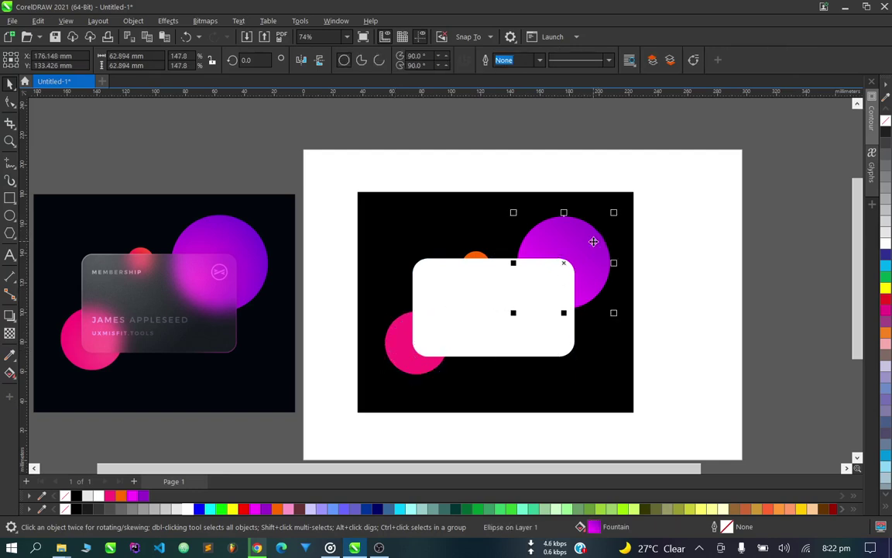
scroll(510, 247, up, 2)
click(454, 267)
scroll(455, 261, down, 2)
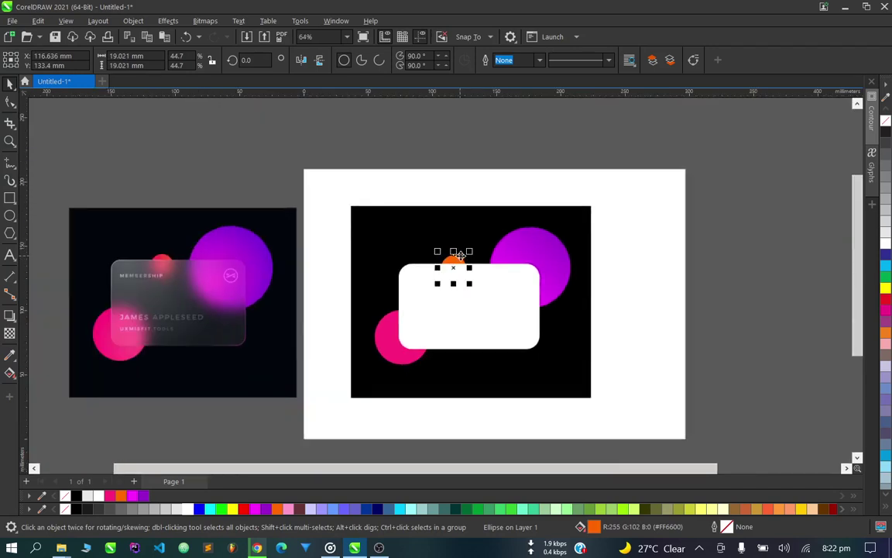
click(618, 259)
scroll(512, 306, up, 1)
scroll(508, 310, down, 2)
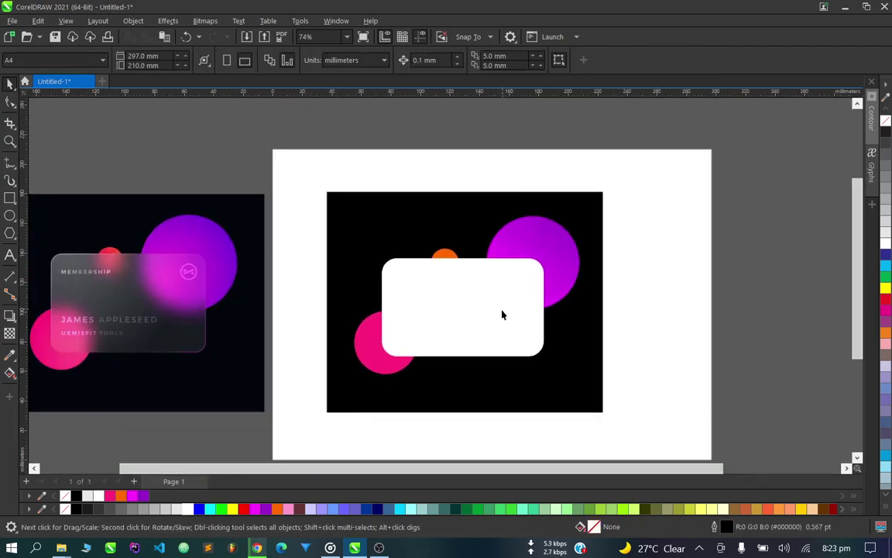
scroll(488, 321, up, 1)
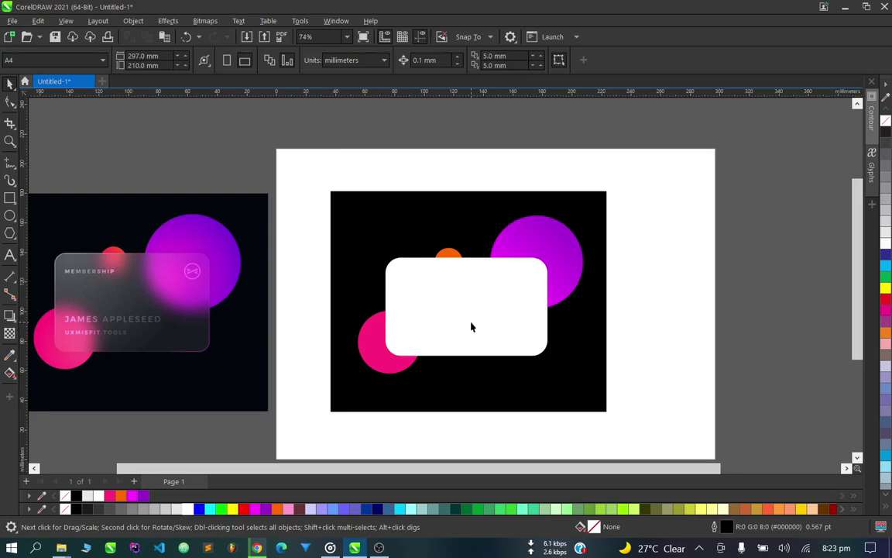
scroll(471, 327, down, 2)
scroll(119, 258, up, 7)
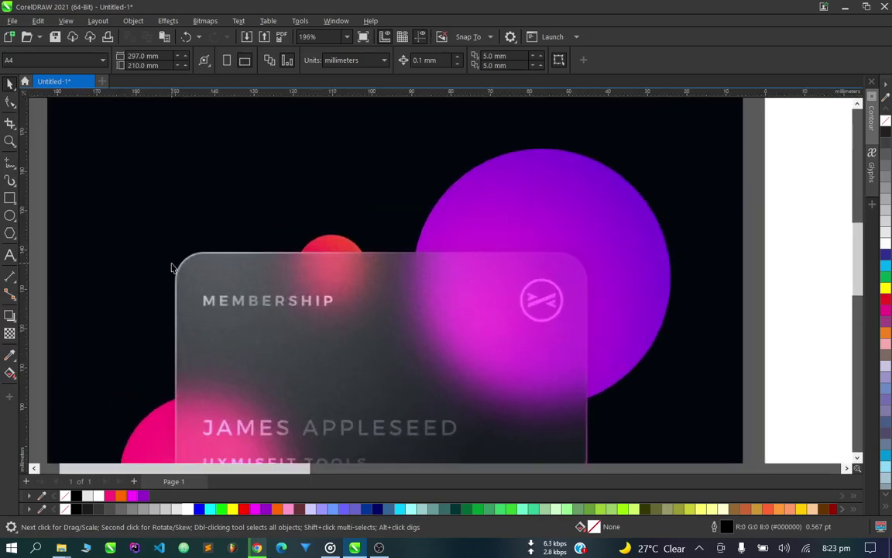
scroll(174, 283, up, 3)
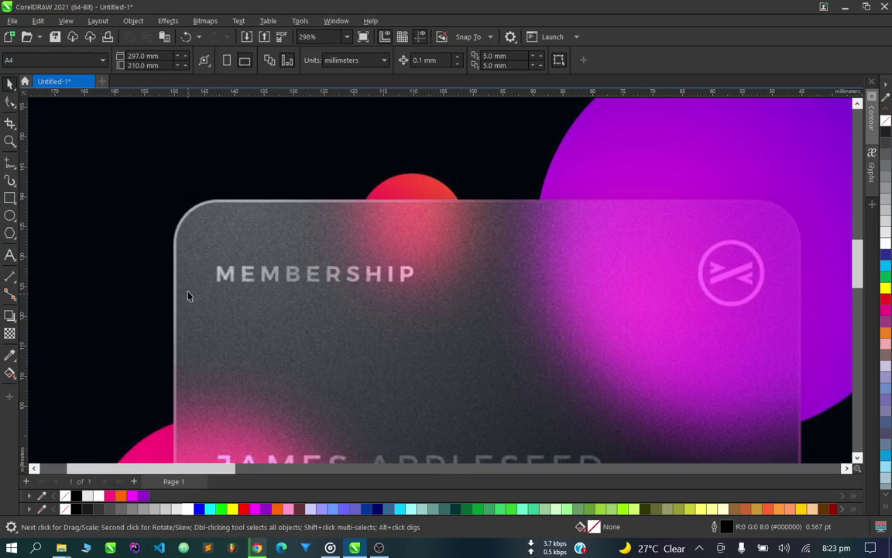
scroll(182, 271, down, 10)
scroll(345, 325, up, 10)
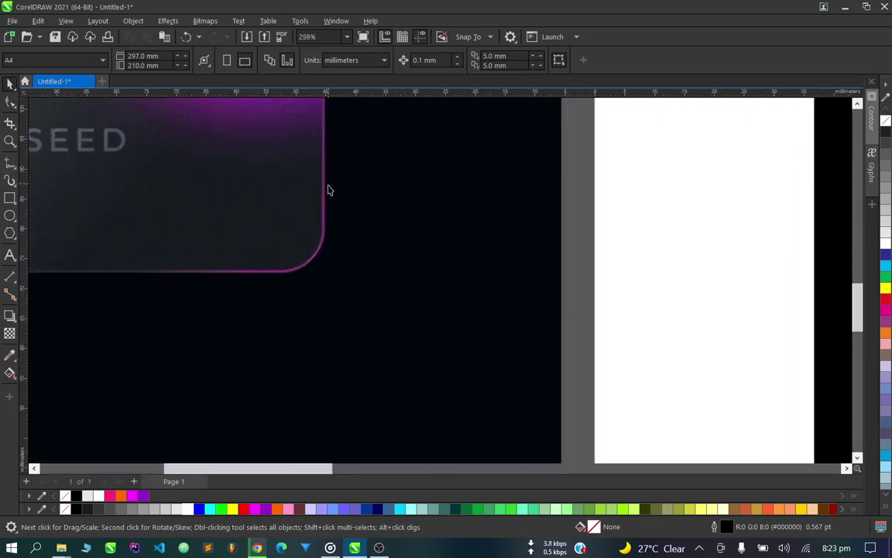
scroll(263, 310, down, 8)
scroll(276, 291, up, 5)
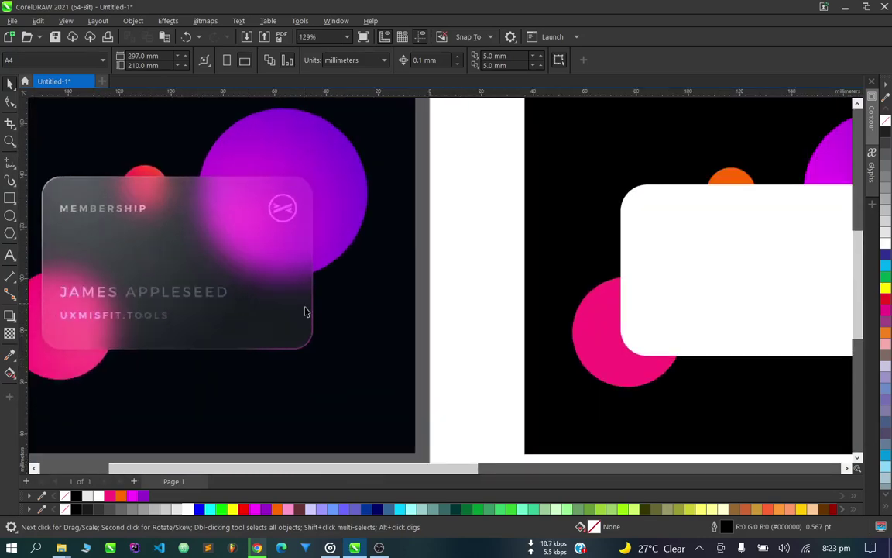
scroll(349, 158, down, 3)
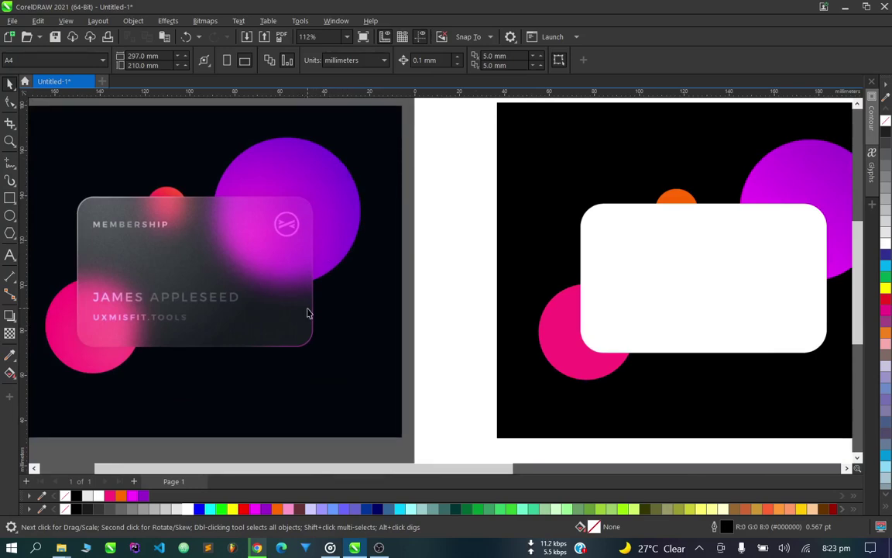
scroll(307, 313, up, 2)
scroll(199, 235, up, 2)
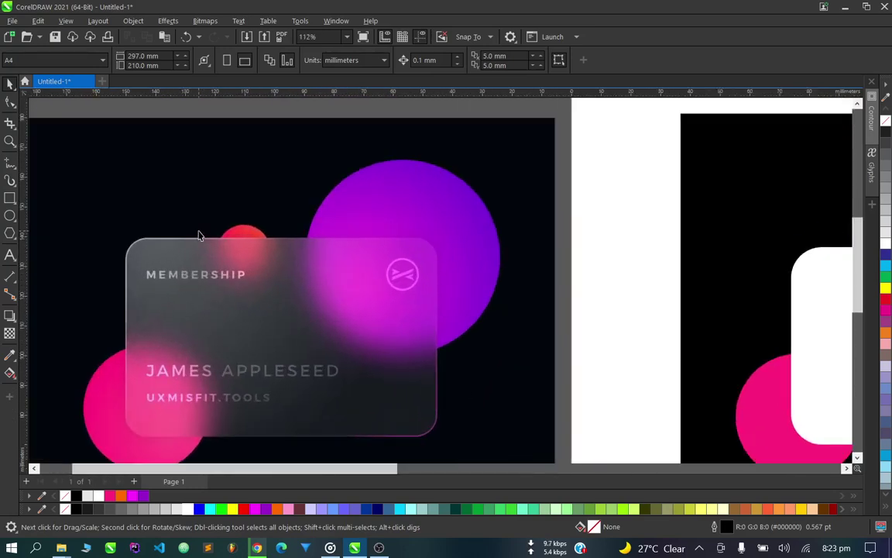
scroll(208, 222, down, 3)
scroll(229, 238, down, 1)
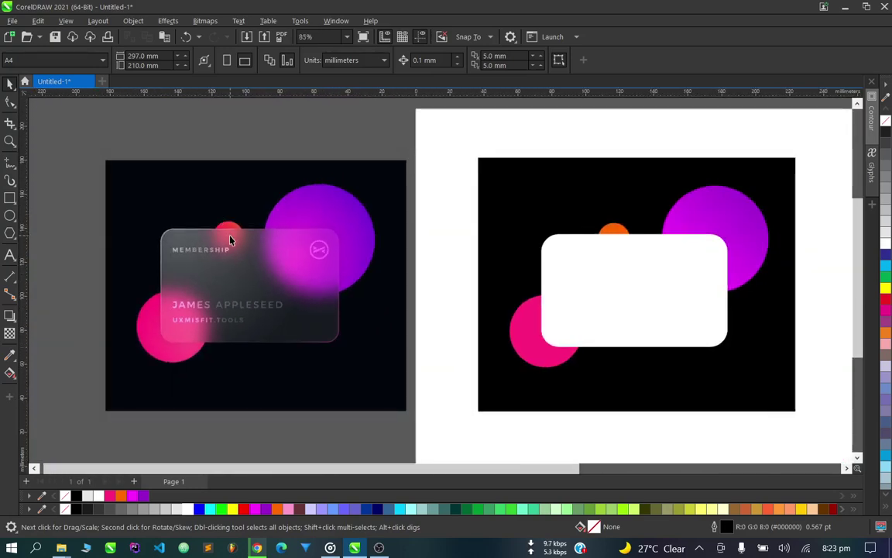
scroll(230, 242, down, 2)
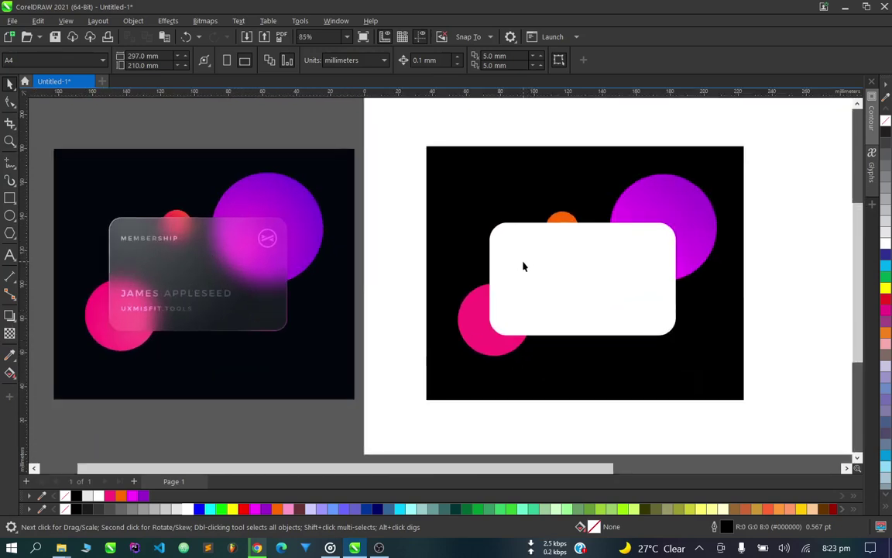
scroll(573, 256, up, 2)
scroll(595, 244, down, 2)
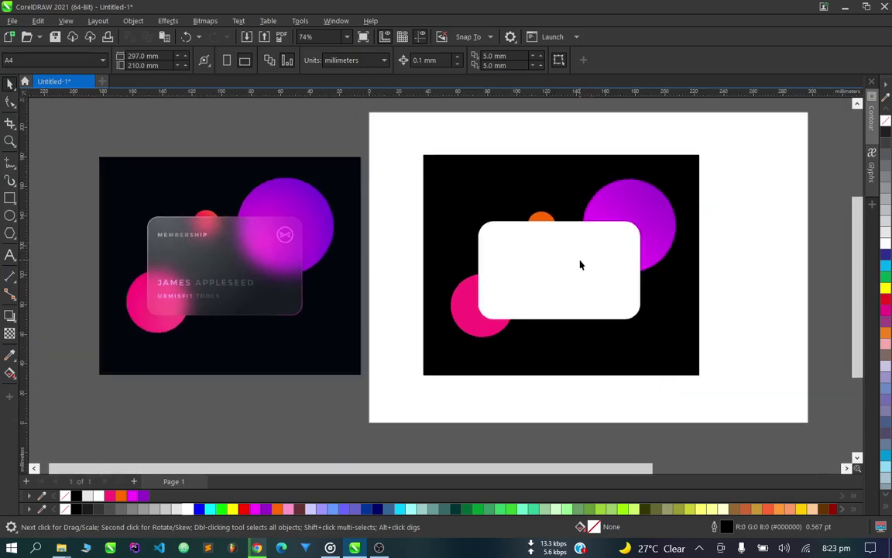
Drag a copy of the white card below the reference.
drag(582, 262, 275, 359)
scroll(325, 351, down, 2)
scroll(293, 401, up, 3)
scroll(276, 360, up, 3)
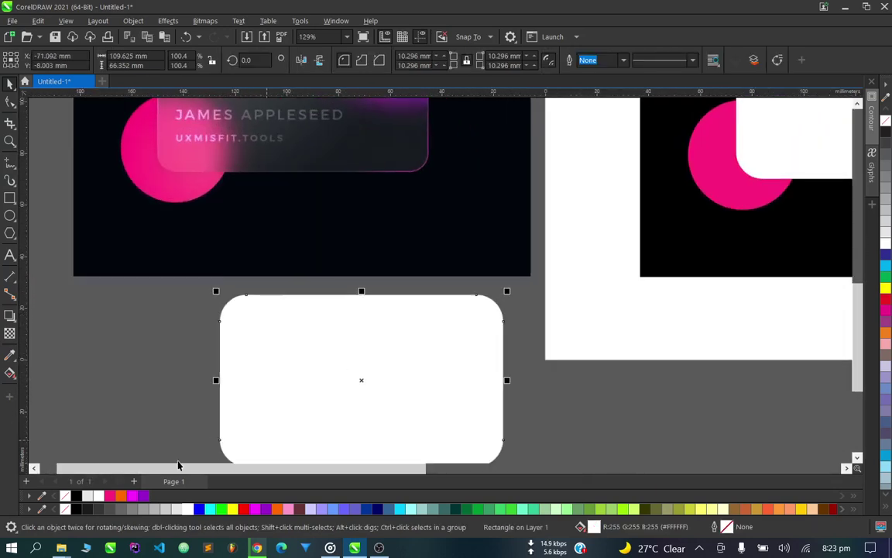
scroll(224, 302, up, 2)
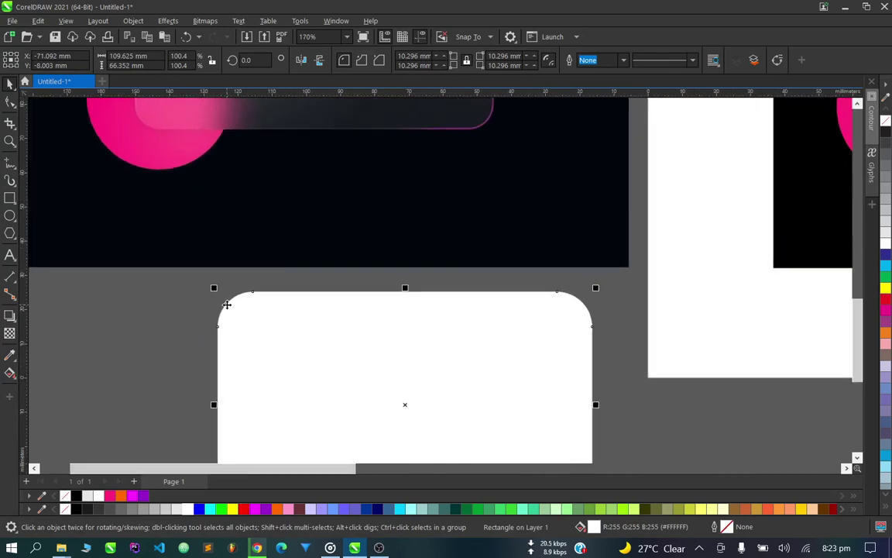
Make a slightly smaller 108.019 × 65.38 mm copy of the card and fill it black.
drag(215, 293, 216, 293)
scroll(430, 339, down, 4)
scroll(555, 355, up, 7)
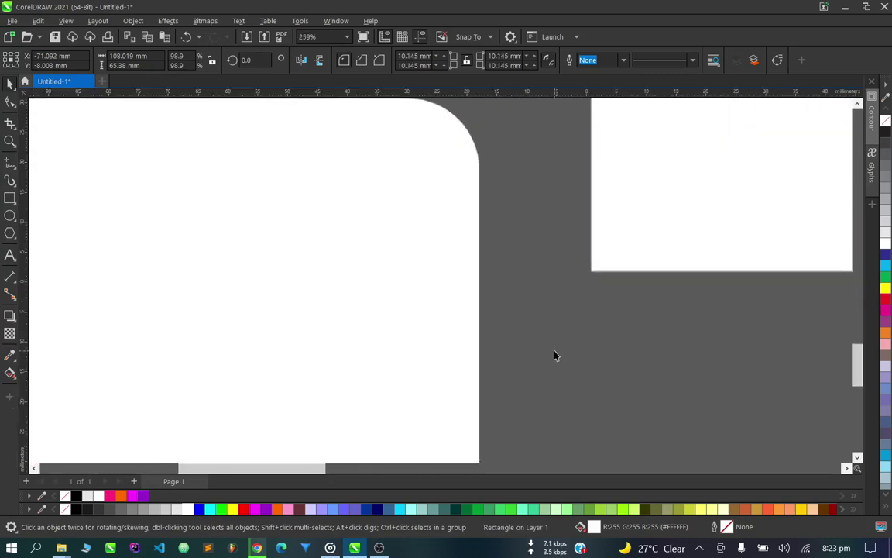
click(76, 495)
scroll(494, 223, down, 4)
click(523, 281)
scroll(506, 309, up, 2)
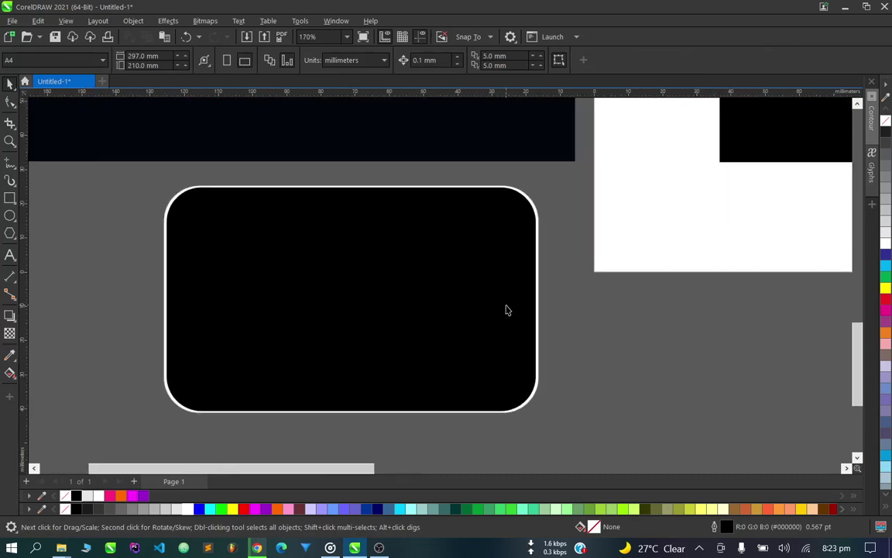
scroll(505, 310, up, 1)
Trim the black rounded rectangle out of the white card, leaving a thin rim.
click(505, 306)
scroll(558, 302, up, 3)
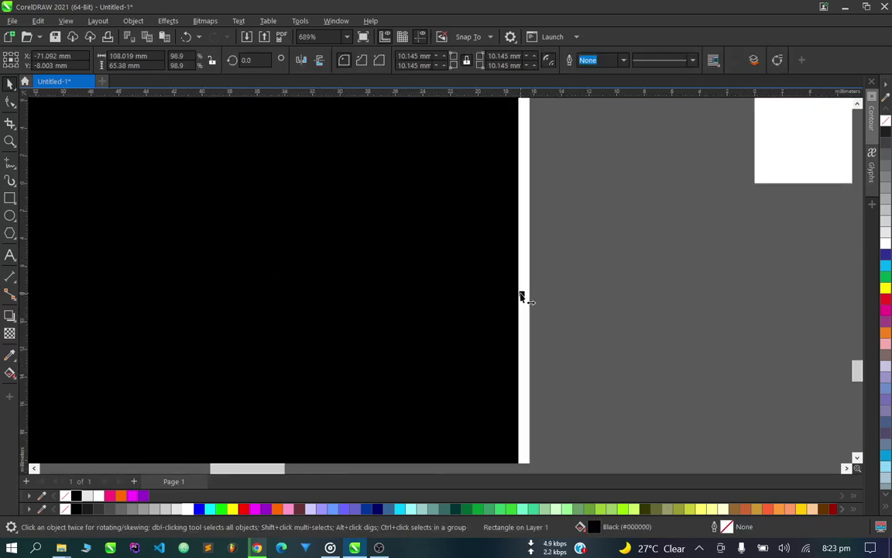
scroll(571, 305, down, 4)
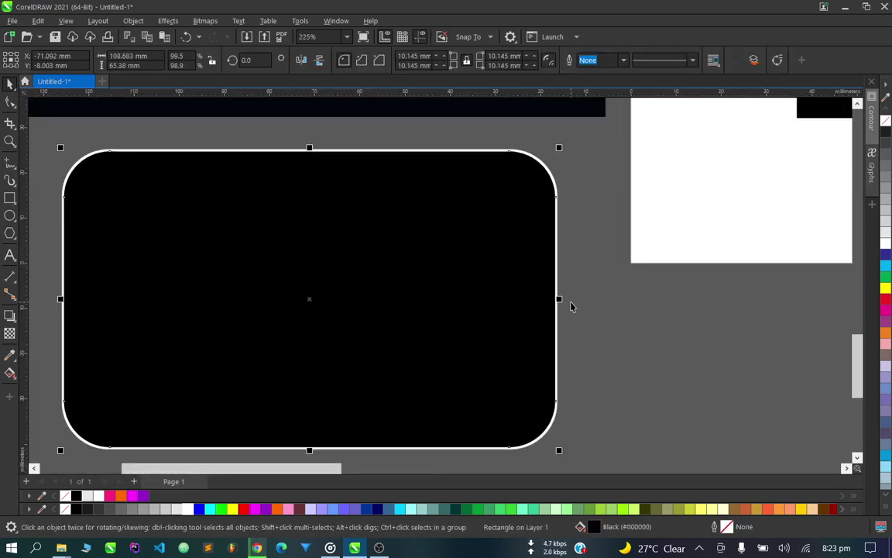
click(571, 306)
scroll(618, 303, down, 1)
scroll(241, 293, down, 1)
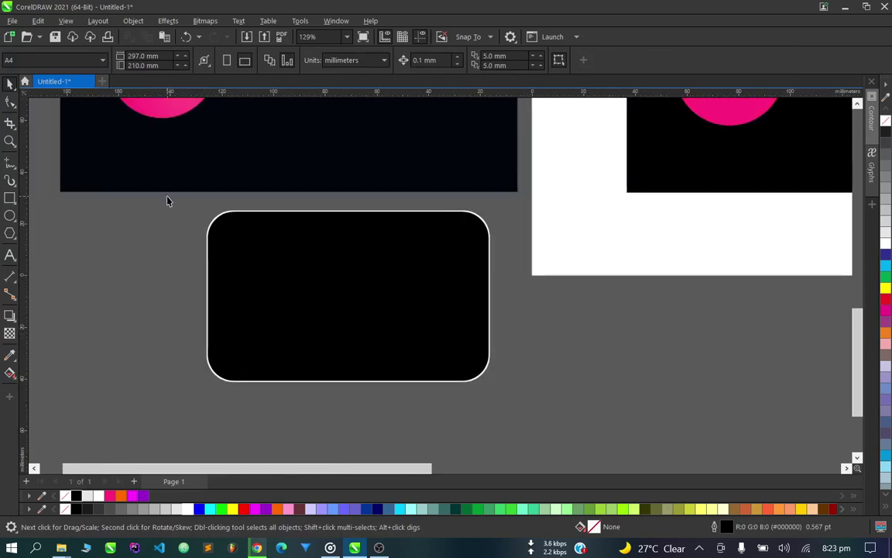
drag(166, 200, 542, 433)
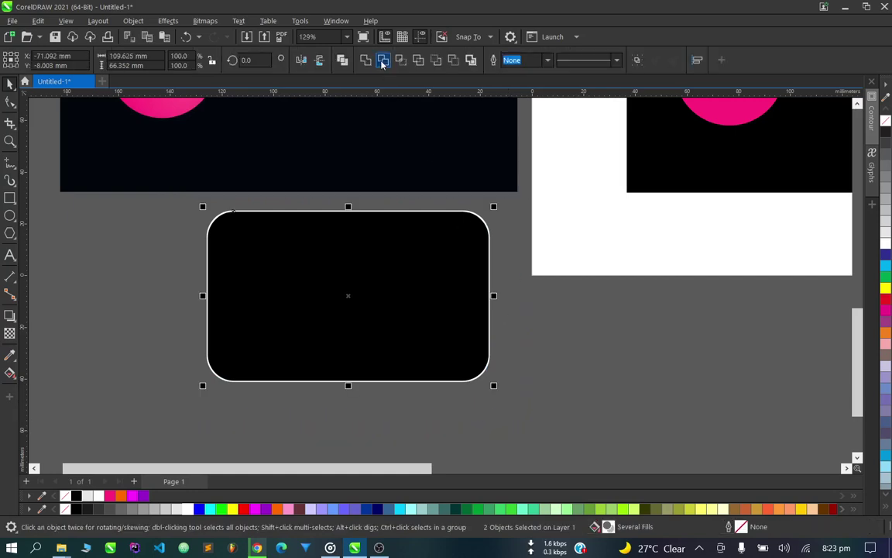
click(382, 60)
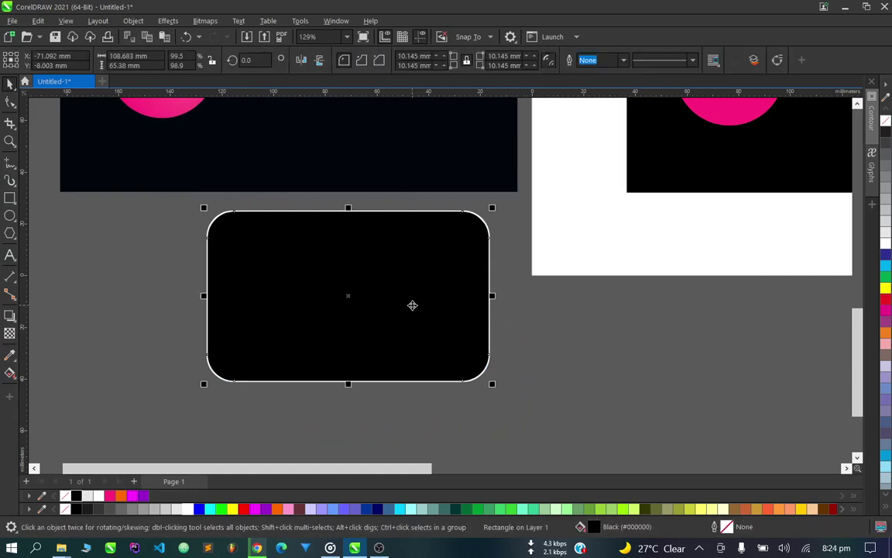
Delete the black rectangle and centre the thin white rim on the white card.
key(Delete)
scroll(402, 313, down, 2)
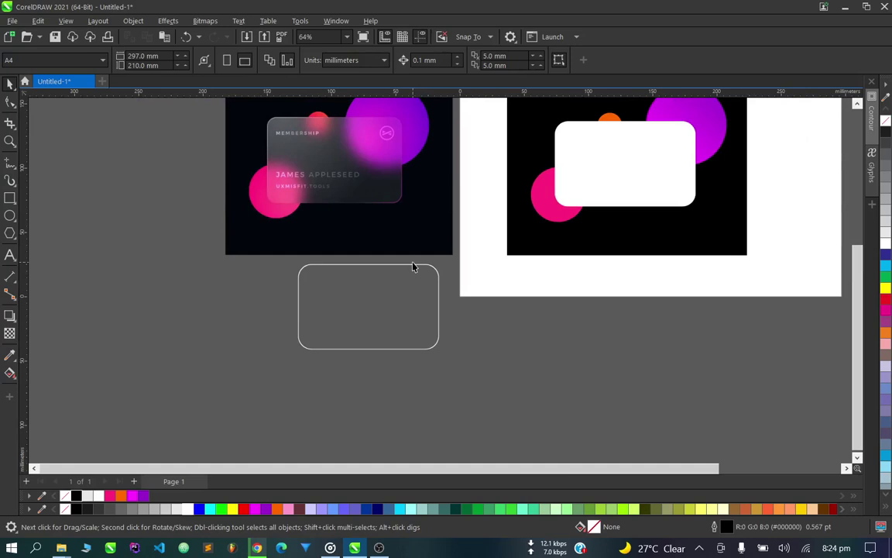
drag(415, 268, 451, 267)
scroll(527, 225, down, 1)
scroll(527, 224, up, 1)
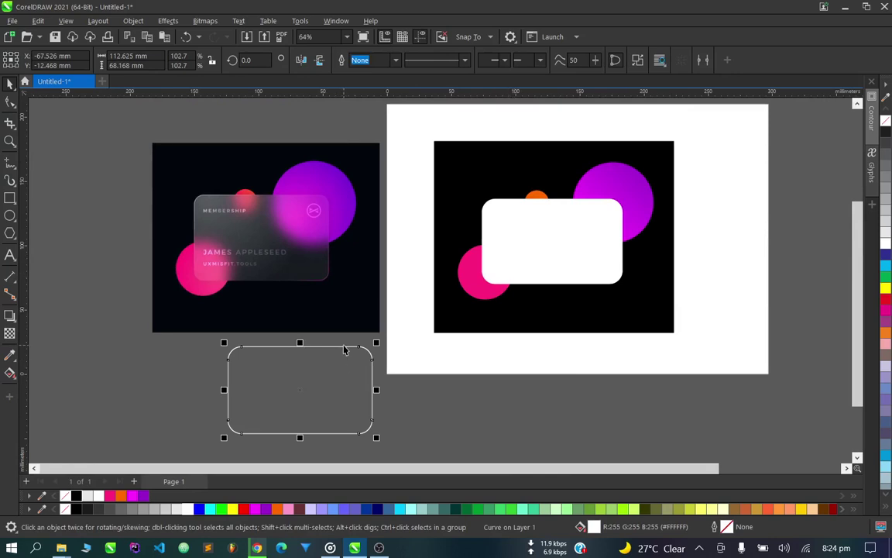
shift+click(516, 248)
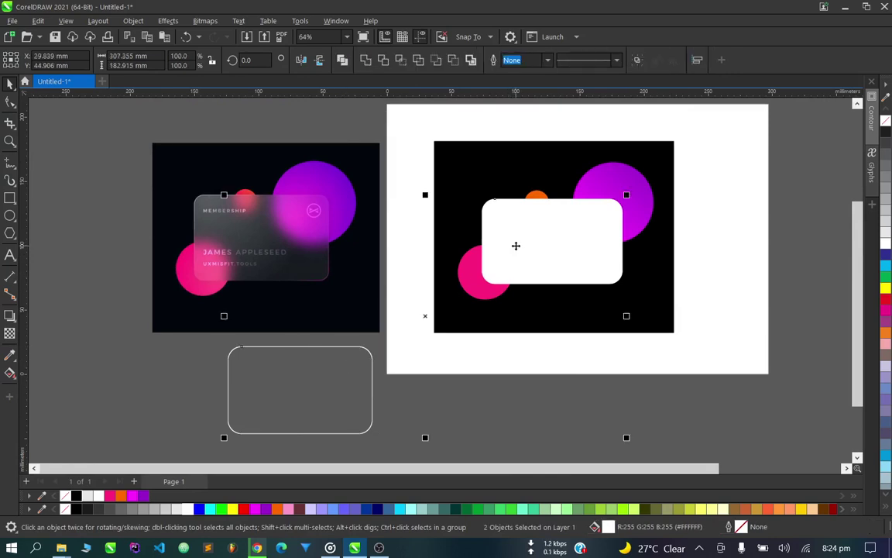
key(c)
key(e)
click(373, 358)
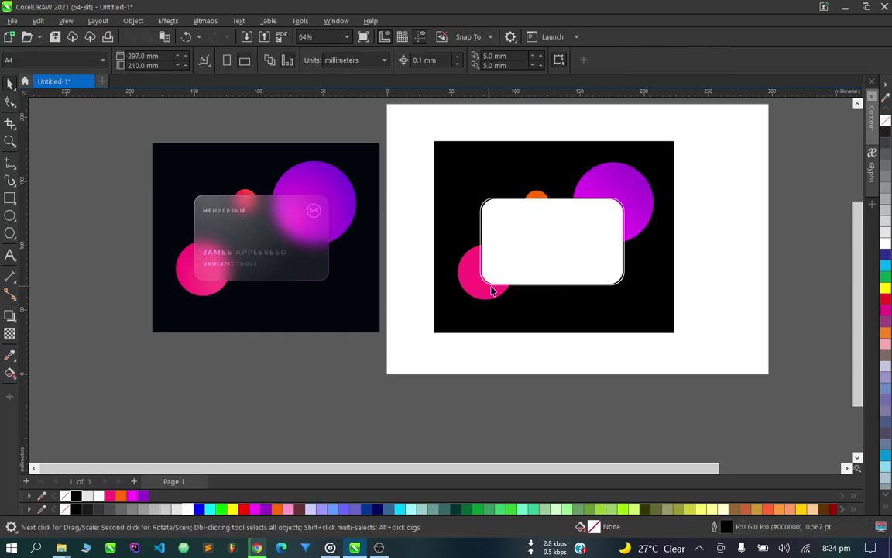
Narrow the white rim from its right side to fit the card.
scroll(651, 259, up, 4)
scroll(737, 245, down, 2)
scroll(692, 294, up, 3)
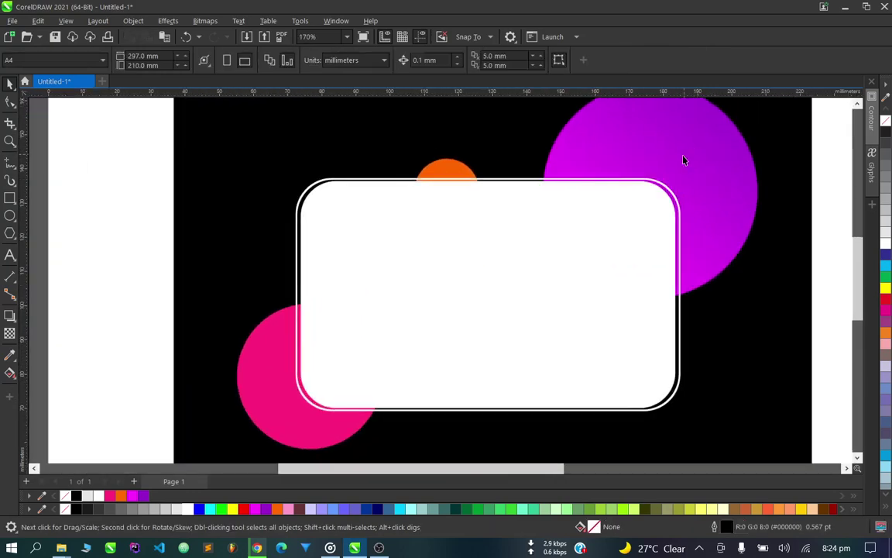
click(675, 210)
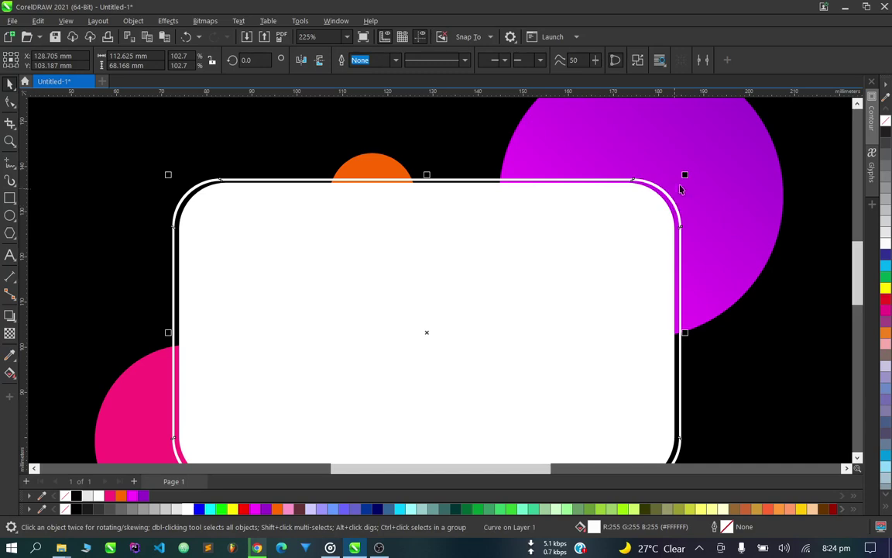
scroll(670, 211, up, 3)
scroll(681, 178, down, 4)
click(674, 194)
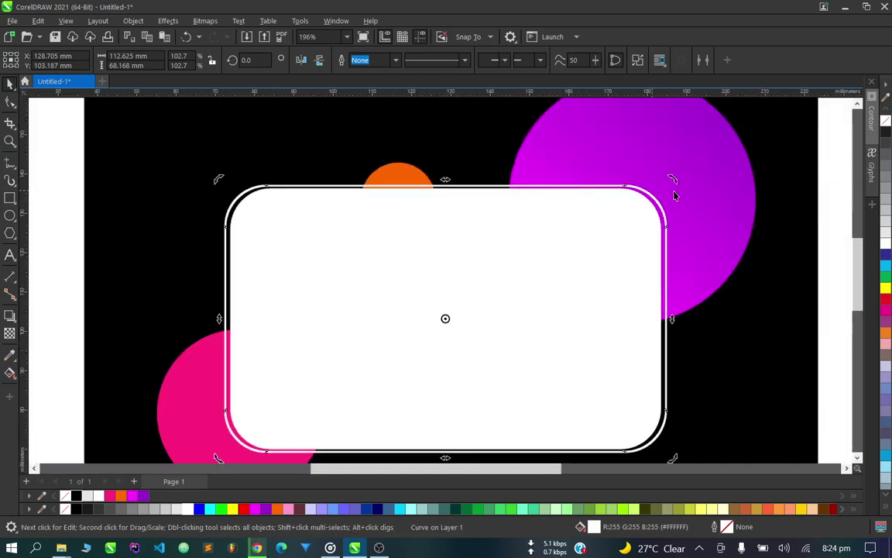
click(631, 200)
scroll(633, 193, up, 3)
click(633, 192)
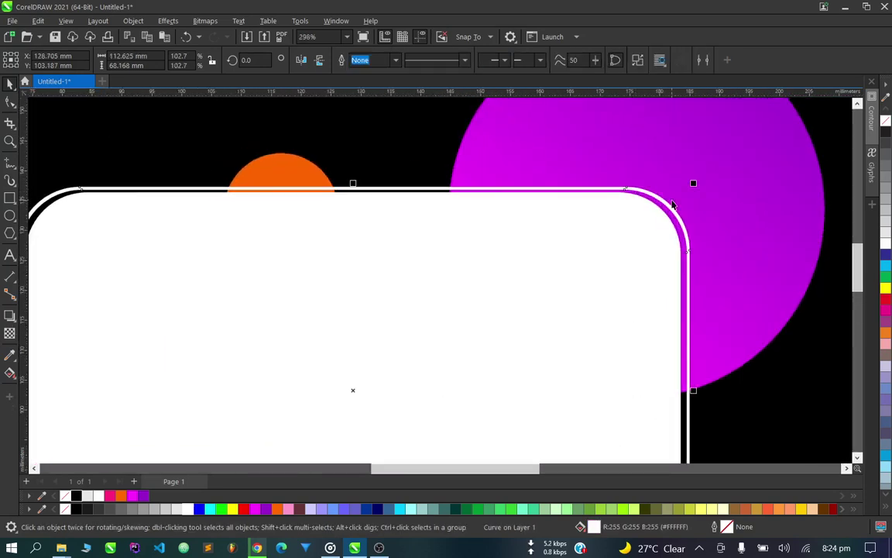
scroll(634, 190, down, 3)
scroll(684, 337, up, 4)
drag(677, 339, 669, 348)
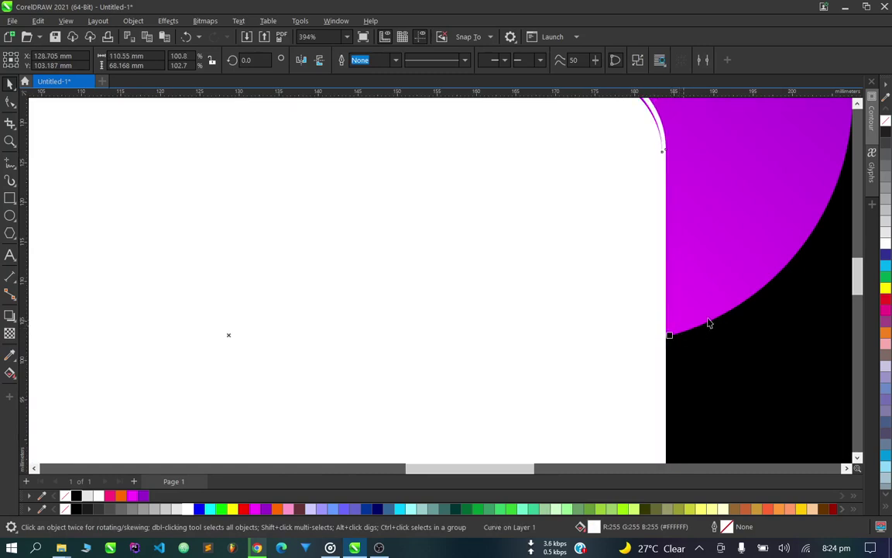
Outline the rim in orange temporarily, widen its left edge to 111.237 × 67.28 mm, then remove the outline.
scroll(672, 345, down, 4)
scroll(461, 178, up, 7)
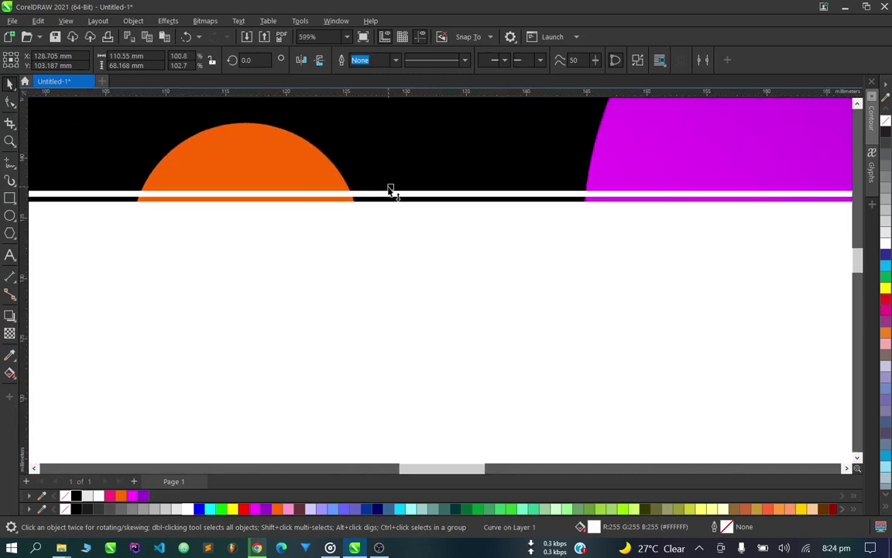
scroll(466, 194, down, 8)
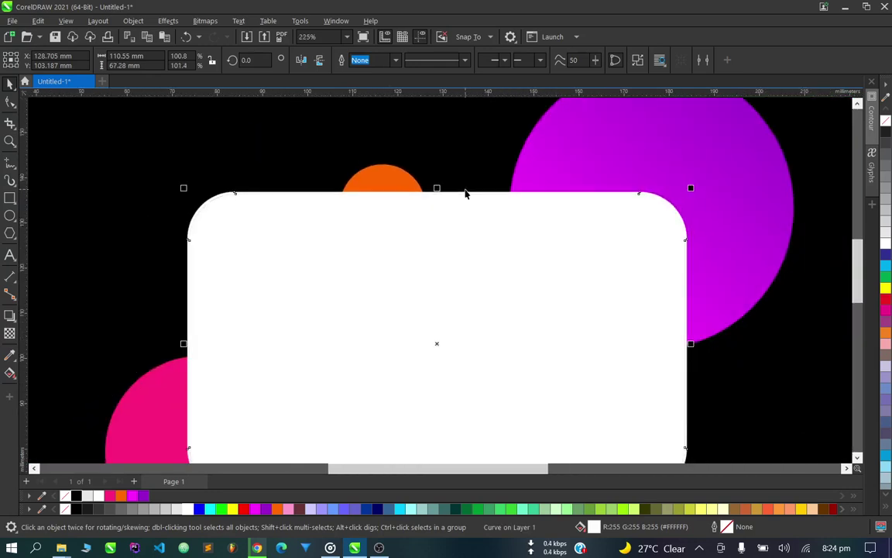
scroll(387, 329, up, 3)
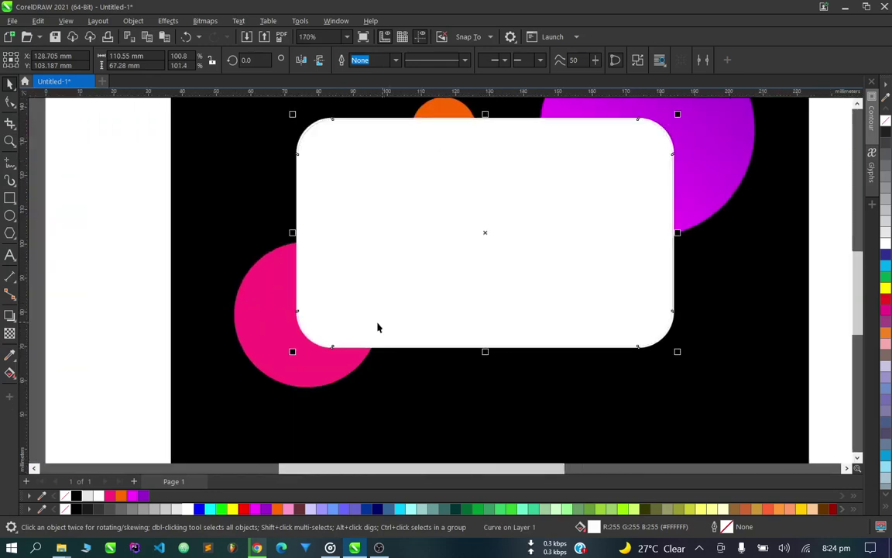
right_click(277, 511)
scroll(351, 388, up, 5)
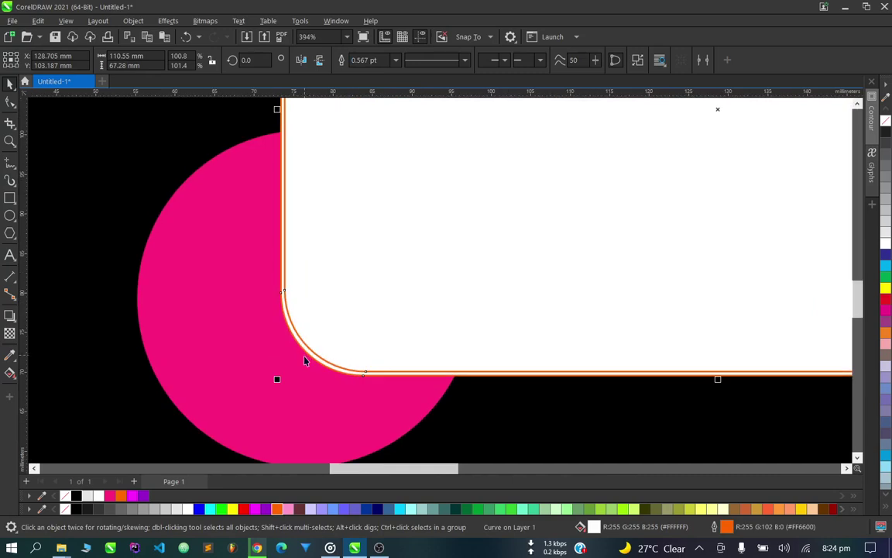
scroll(294, 365, down, 3)
scroll(305, 360, up, 5)
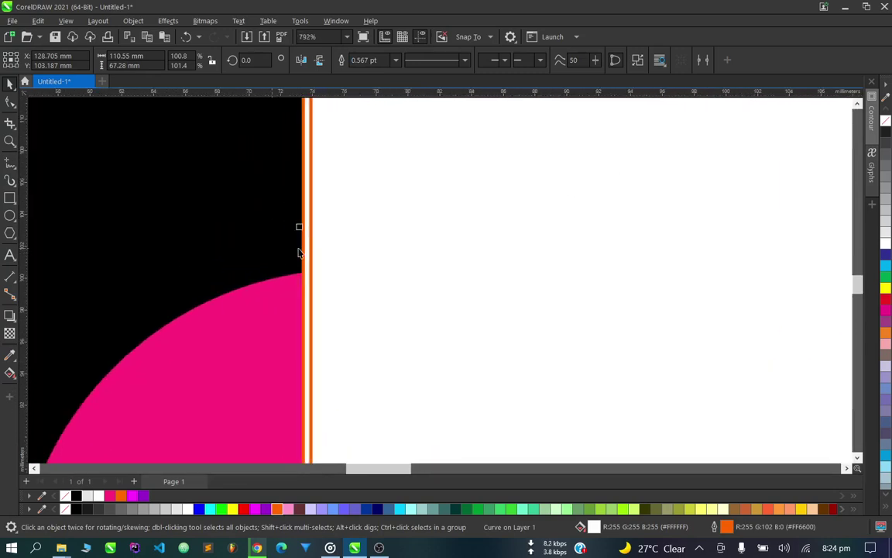
drag(301, 230, 296, 230)
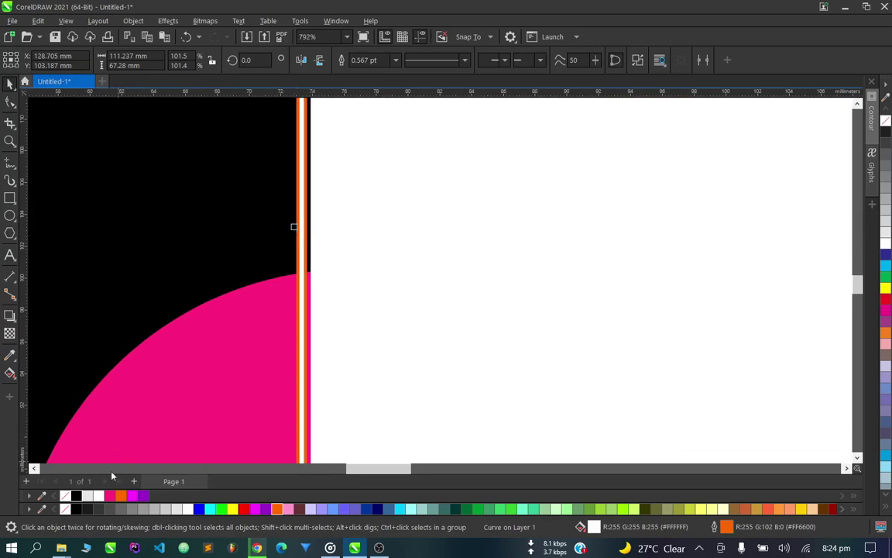
right_click(64, 496)
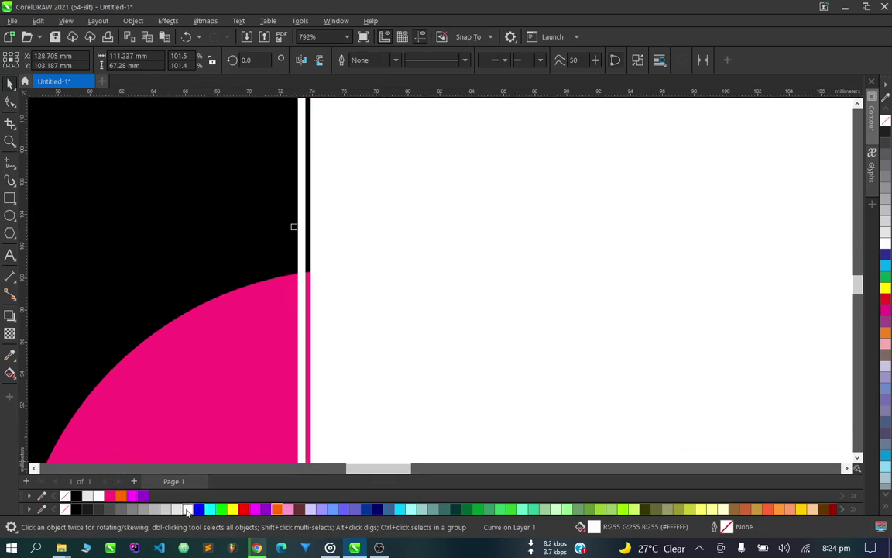
Fill the rim with magenta and pull its left edge in to hug the card.
click(133, 496)
scroll(805, 247, up, 1)
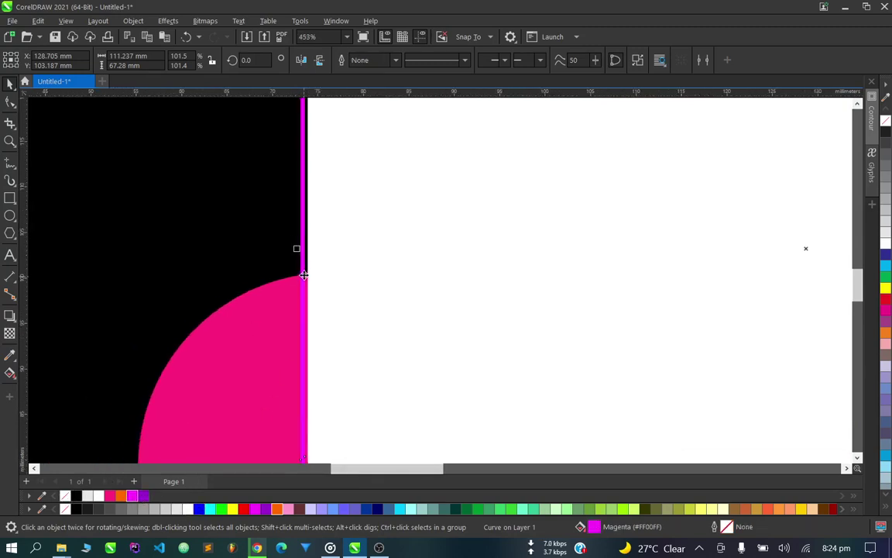
drag(302, 256, 306, 256)
scroll(325, 302, down, 5)
scroll(683, 313, up, 1)
Adjust the bottom edge so the rim measures 110.635 × 67.286 mm.
scroll(231, 273, up, 3)
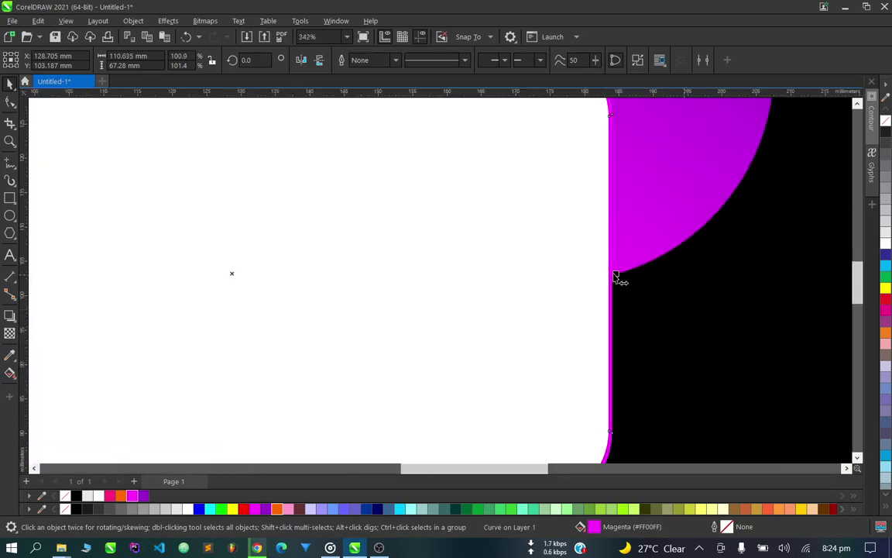
scroll(448, 409, down, 3)
scroll(401, 385, up, 3)
scroll(401, 385, down, 3)
scroll(404, 144, up, 1)
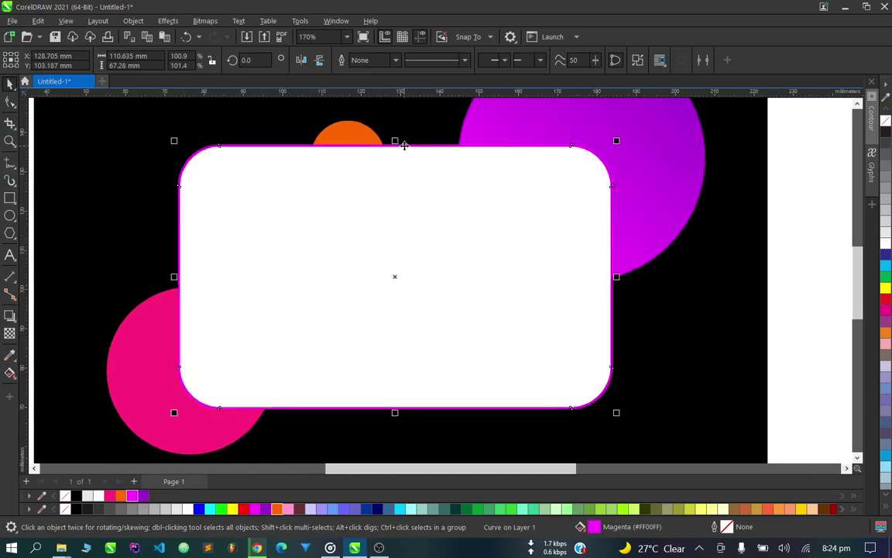
scroll(408, 269, down, 1)
scroll(391, 327, up, 3)
scroll(391, 327, up, 3)
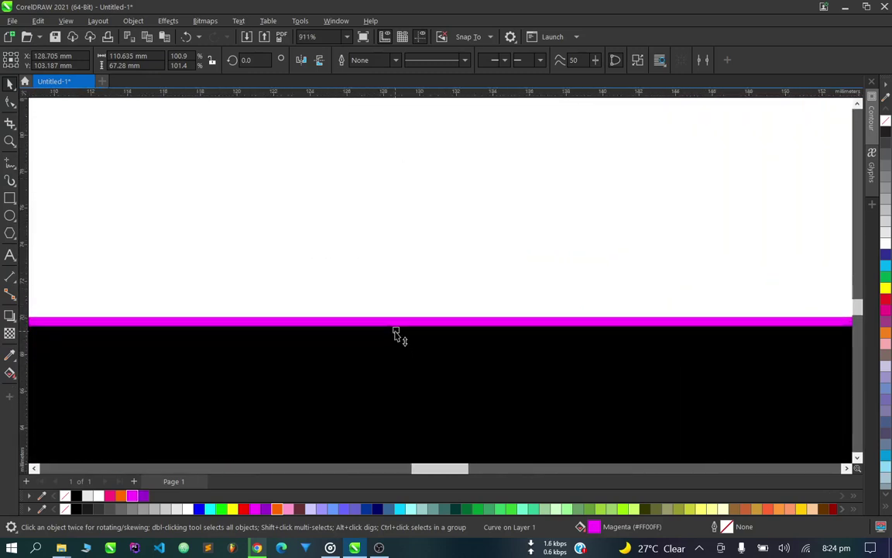
mouse_move(396, 333)
mouse_down()
mouse_move(398, 345)
mouse_move(397, 324)
mouse_up()
scroll(395, 341, up, 2)
scroll(408, 337, down, 5)
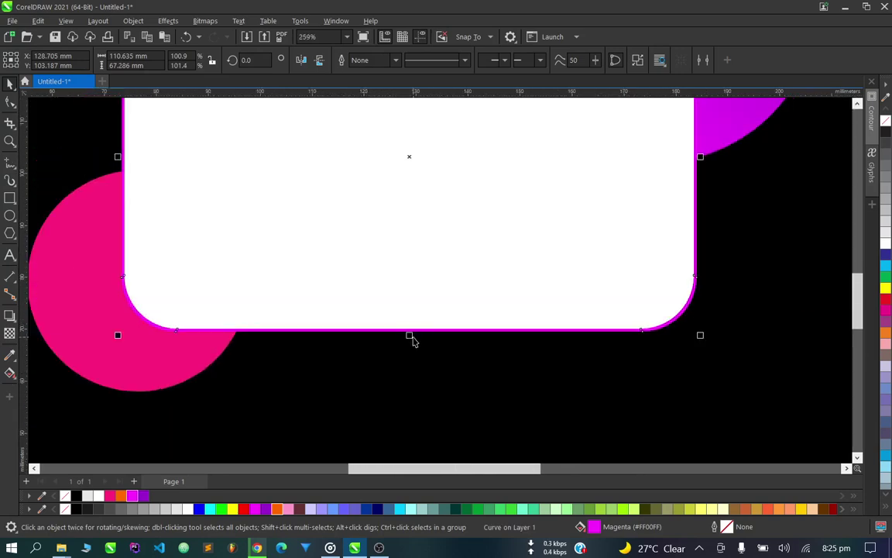
scroll(412, 341, down, 2)
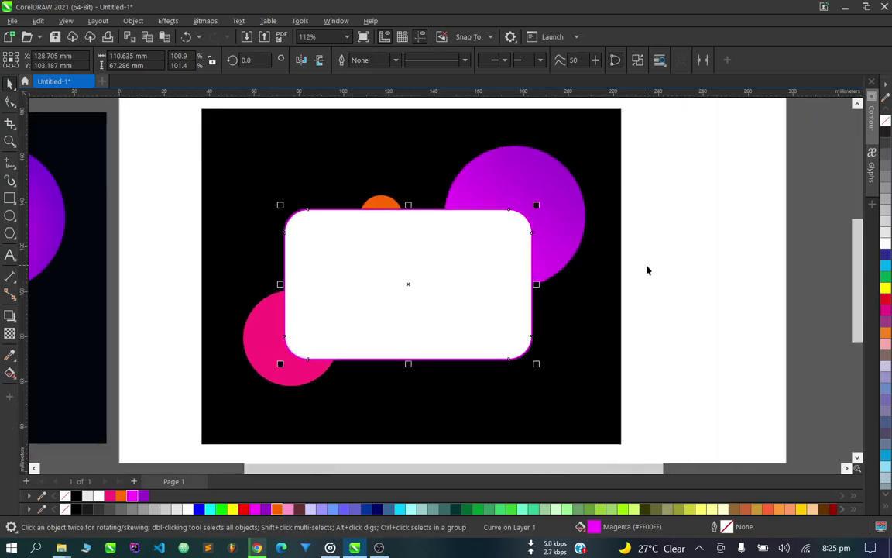
Select the white rounded card and set its outline to Black from the palette.
click(648, 268)
scroll(368, 227, up, 1)
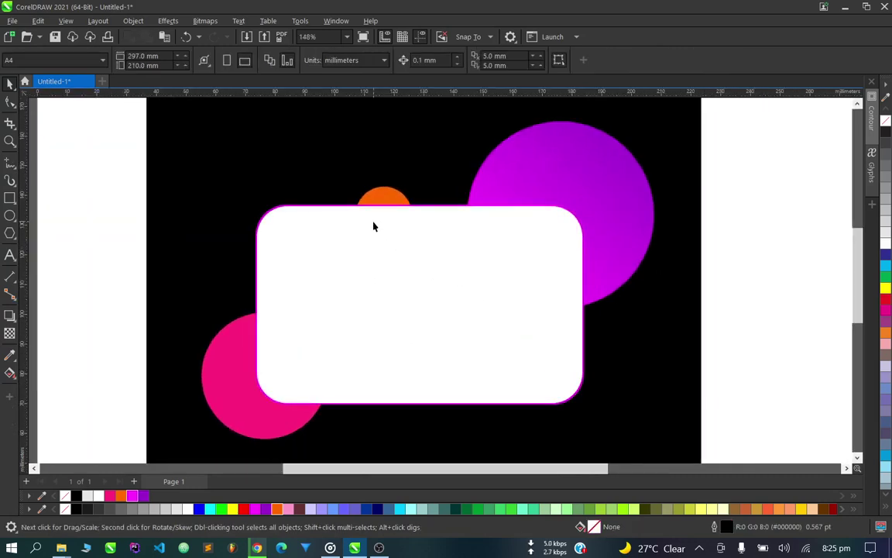
scroll(372, 225, down, 1)
scroll(388, 248, up, 2)
scroll(468, 264, down, 1)
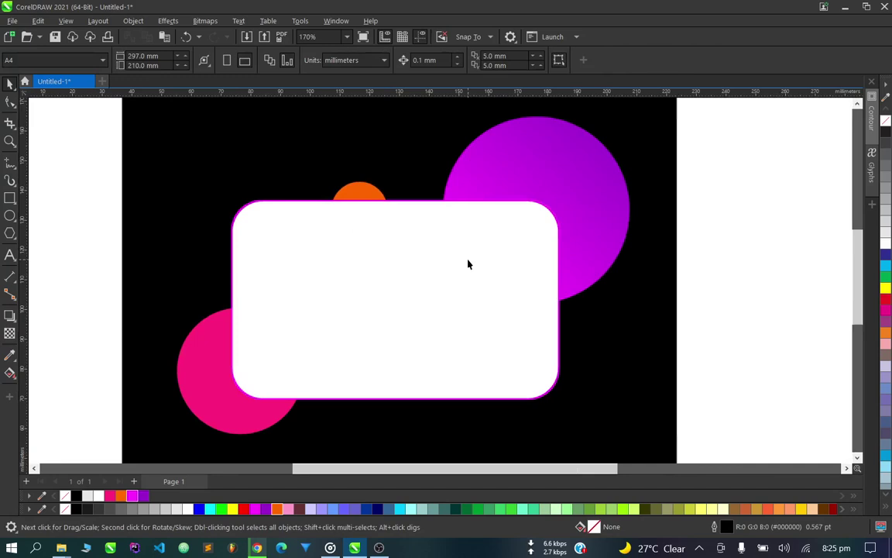
click(232, 227)
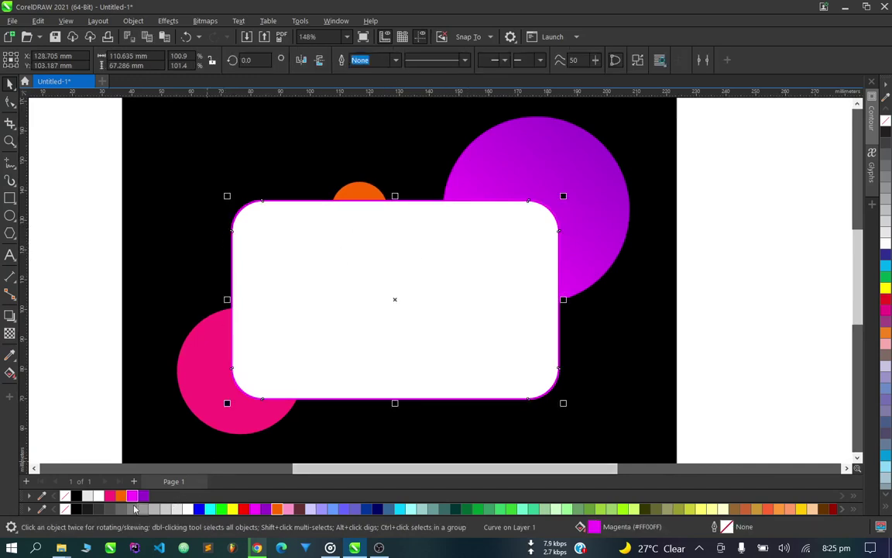
right_click(76, 496)
scroll(306, 382, down, 1)
scroll(307, 383, up, 2)
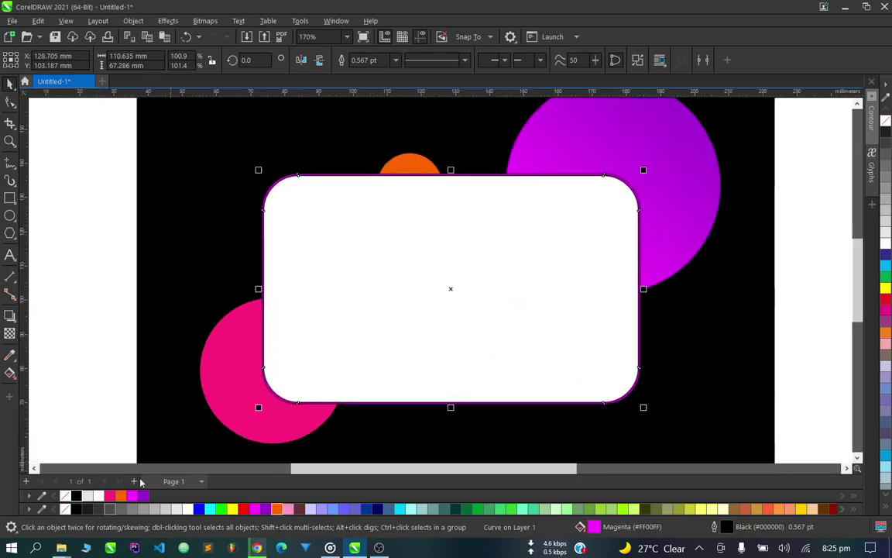
right_click(64, 496)
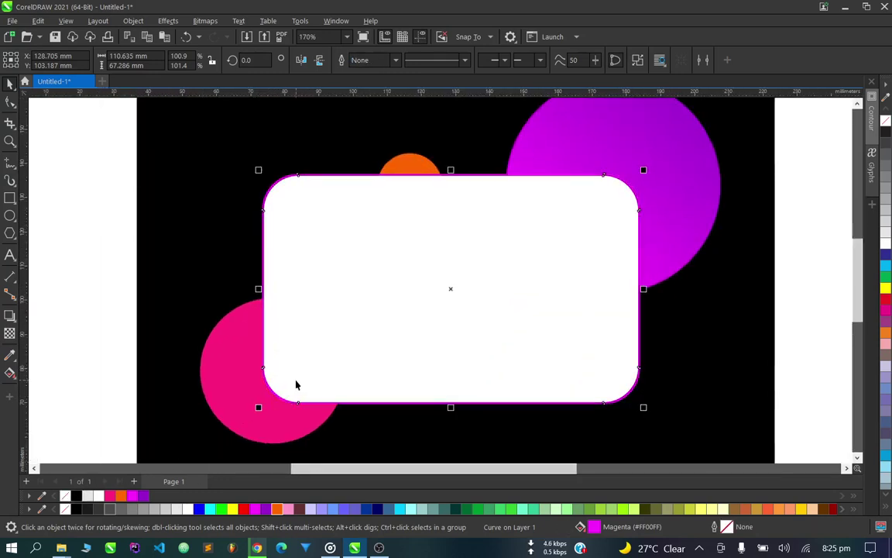
scroll(296, 380, up, 3)
scroll(269, 415, down, 3)
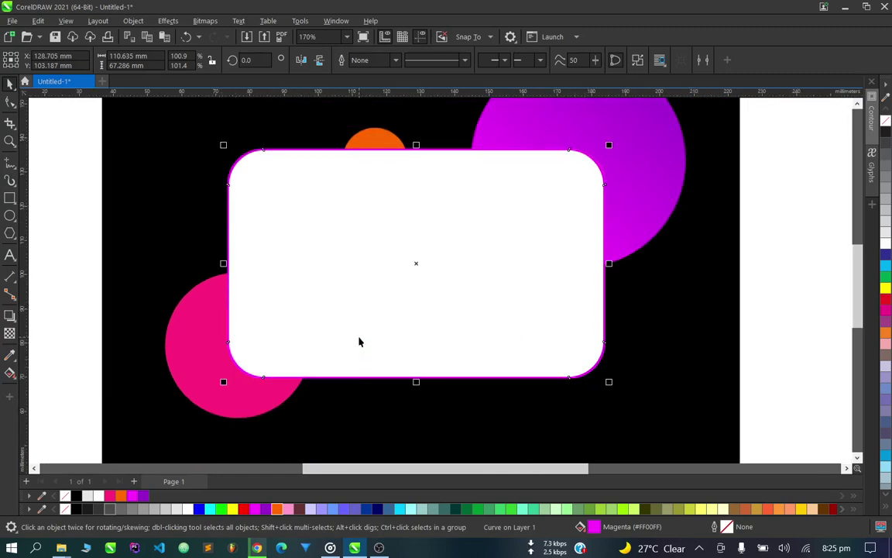
right_click(77, 496)
scroll(201, 325, down, 2)
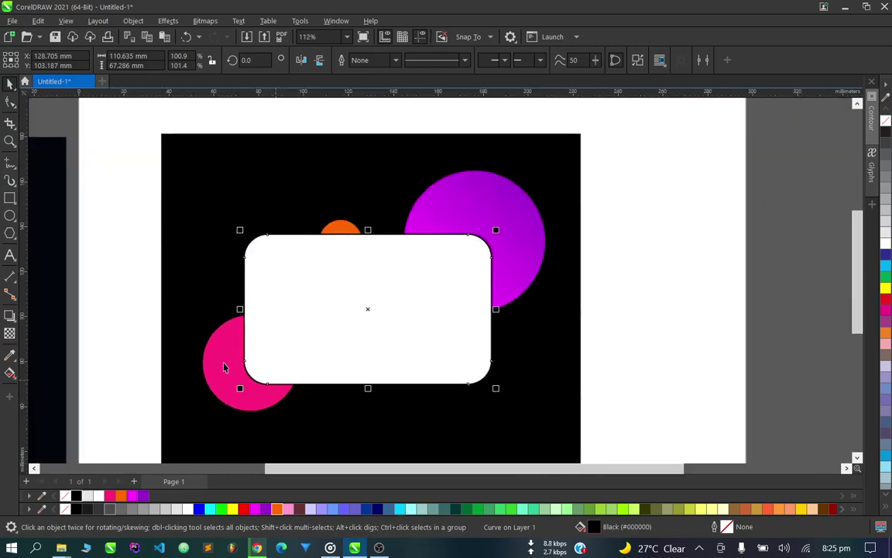
click(135, 302)
scroll(339, 359, down, 2)
scroll(339, 359, down, 1)
scroll(174, 345, up, 9)
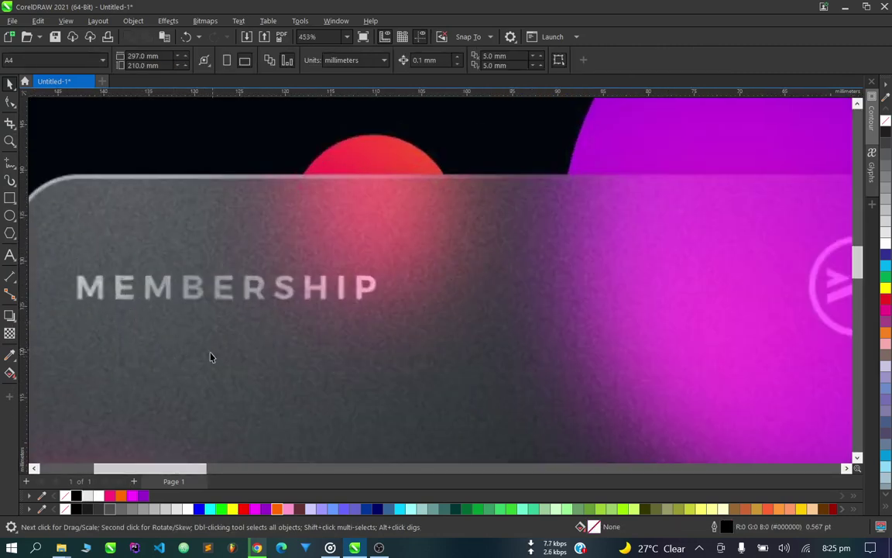
scroll(136, 354, down, 2)
scroll(185, 391, down, 1)
scroll(201, 393, up, 3)
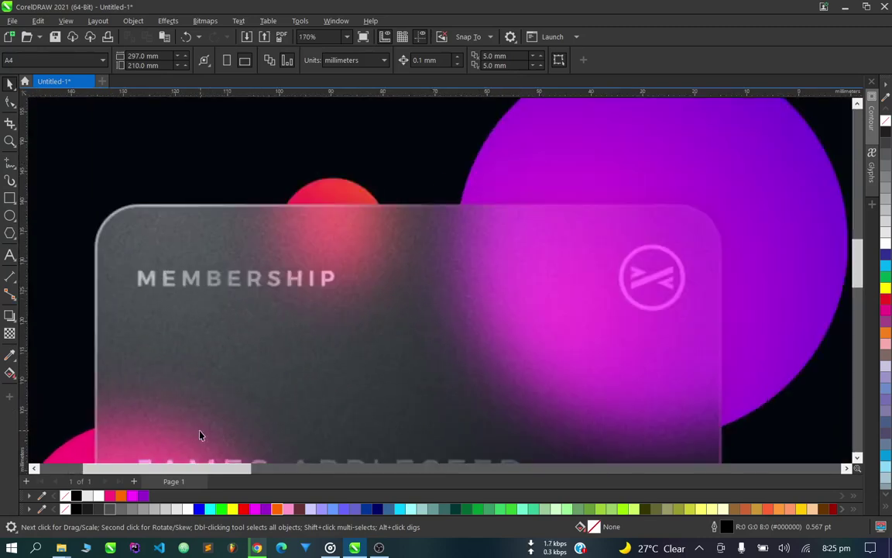
scroll(239, 322, down, 2)
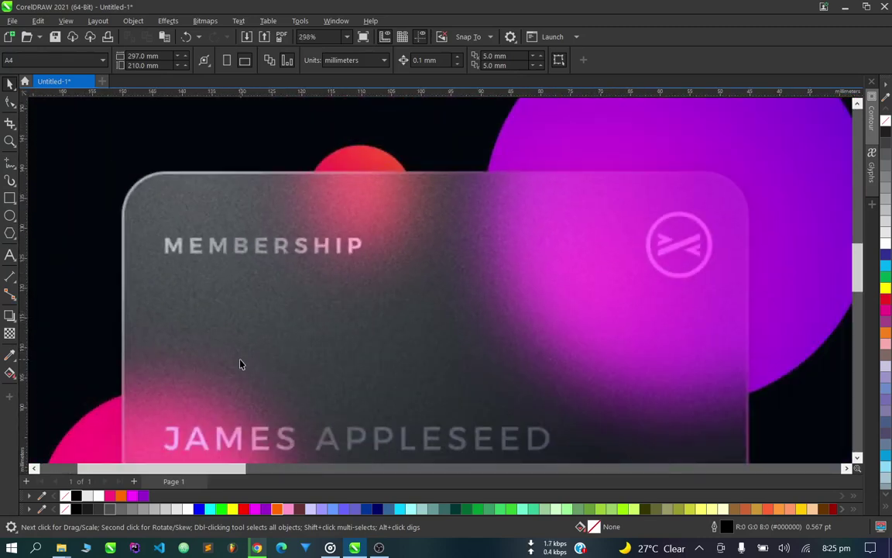
scroll(185, 328, down, 4)
scroll(513, 353, up, 2)
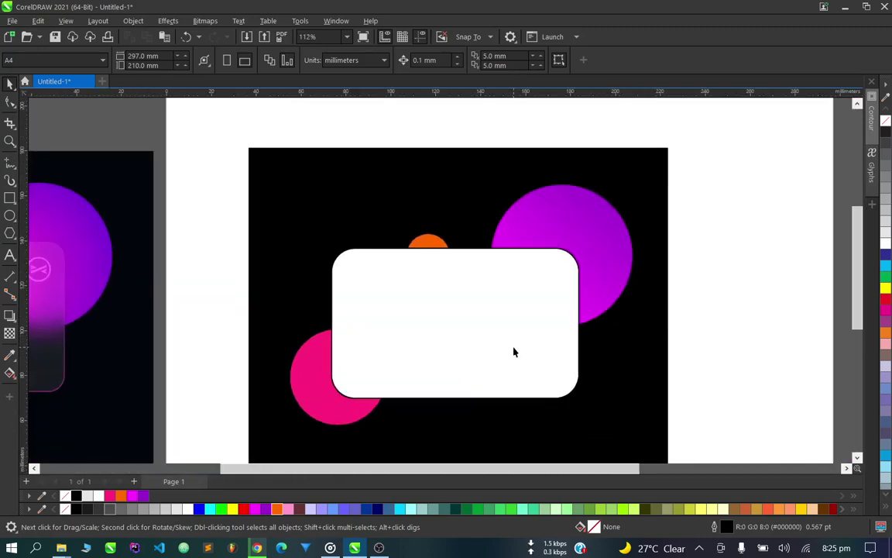
scroll(479, 352, down, 2)
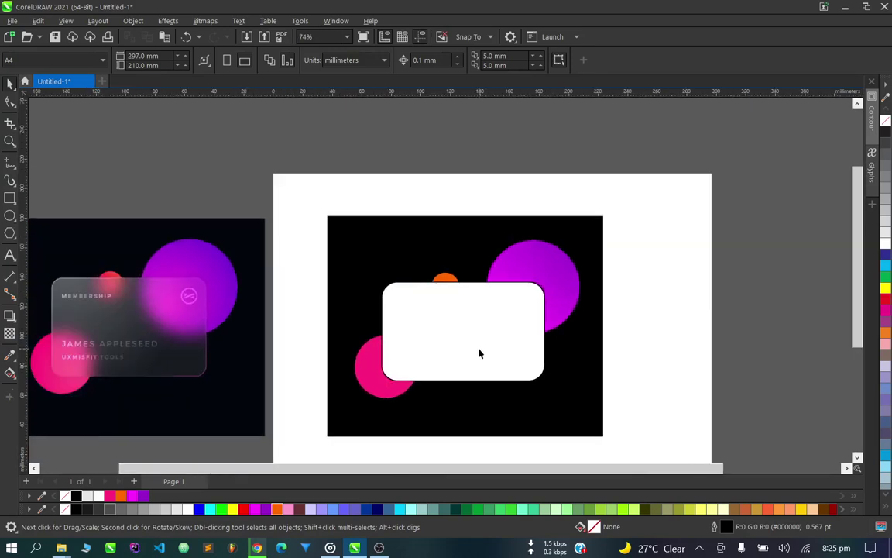
scroll(479, 354, down, 1)
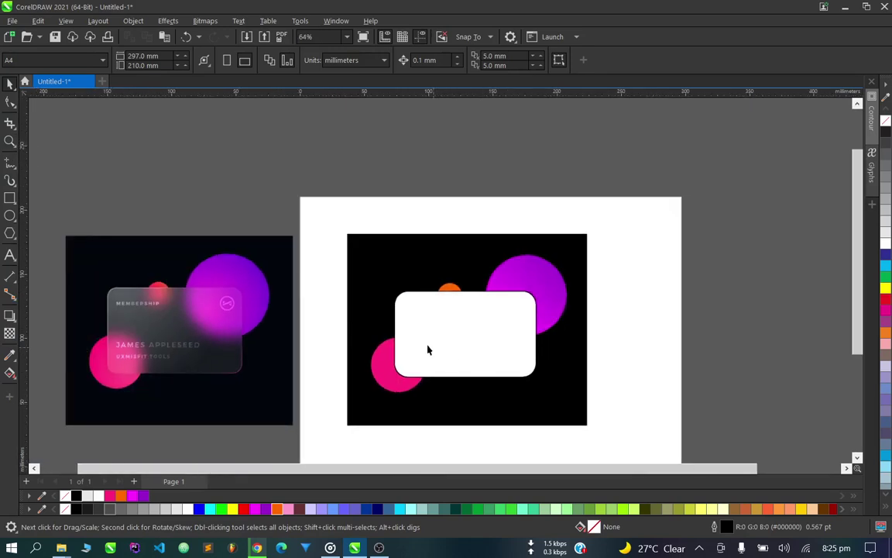
scroll(429, 352, up, 1)
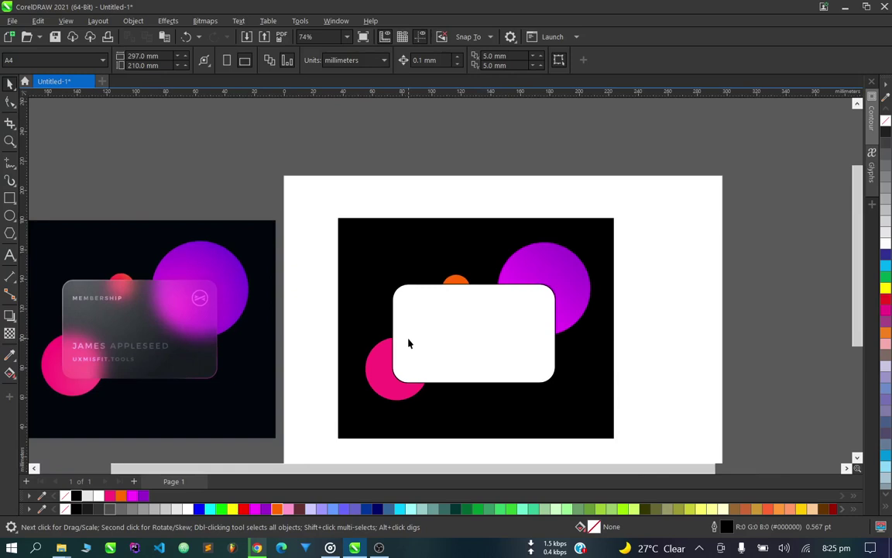
scroll(409, 343, up, 1)
Fill the white rounded card with the 40% Black grey swatch (#999999).
click(431, 341)
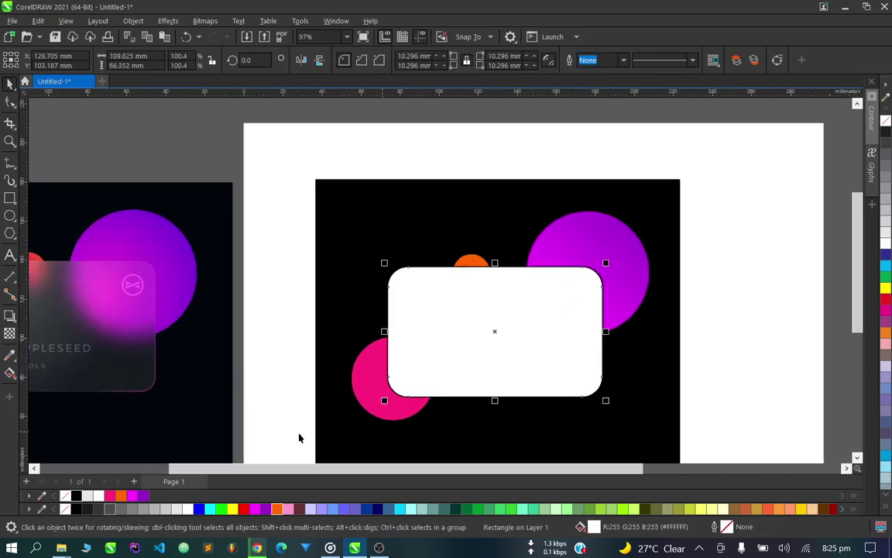
scroll(528, 343, down, 1)
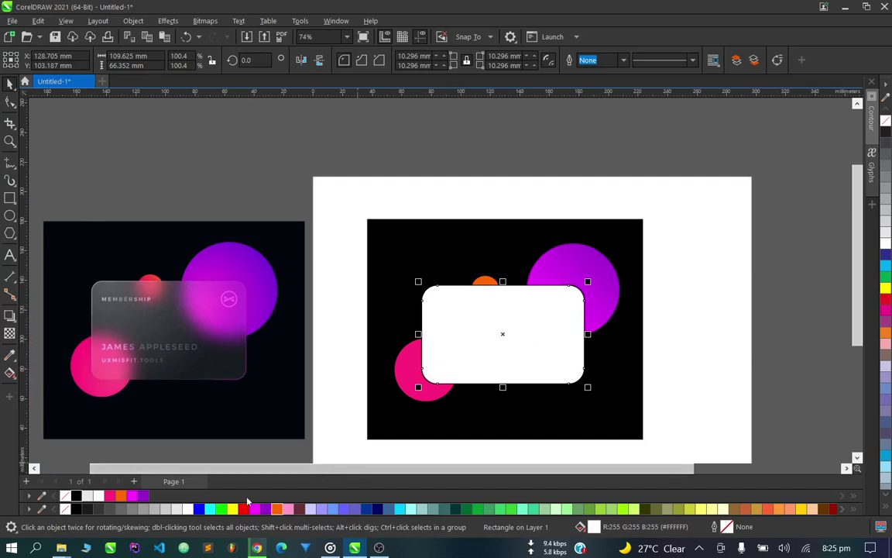
click(146, 508)
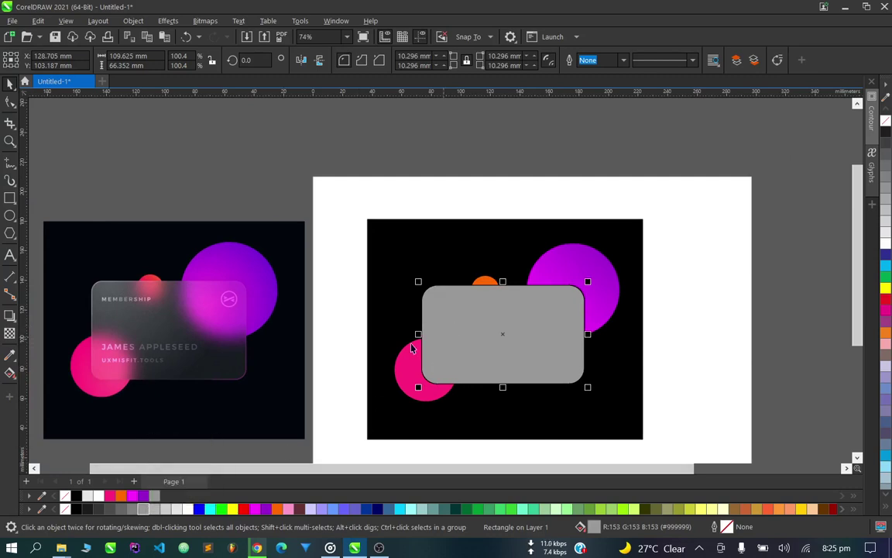
Give the grey card about 61 transparency with the Transparency tool.
click(9, 335)
scroll(544, 378, up, 1)
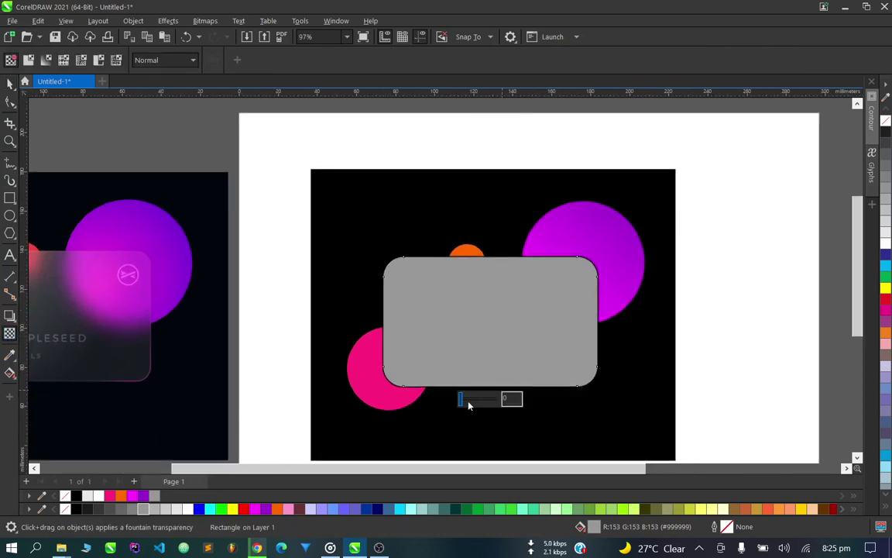
drag(468, 404, 482, 401)
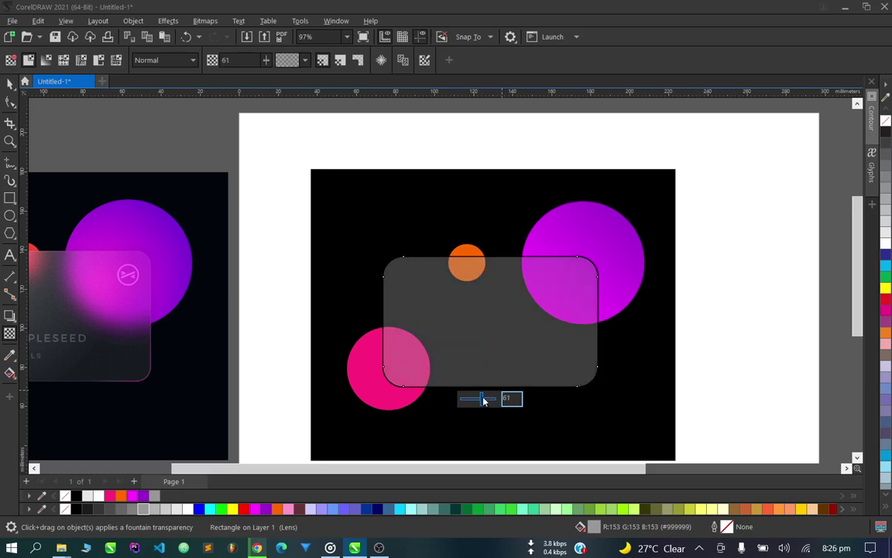
click(10, 83)
scroll(352, 290, down, 3)
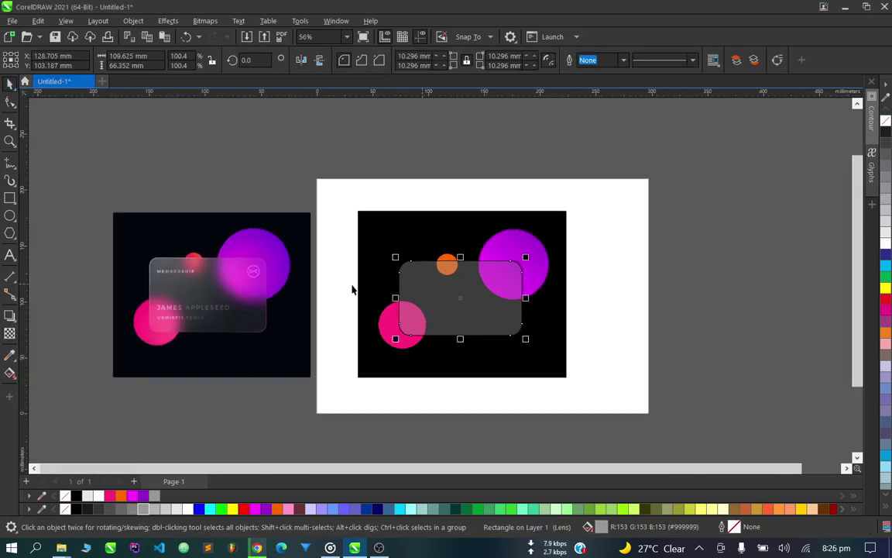
scroll(211, 272, up, 3)
scroll(211, 272, down, 2)
scroll(133, 277, up, 2)
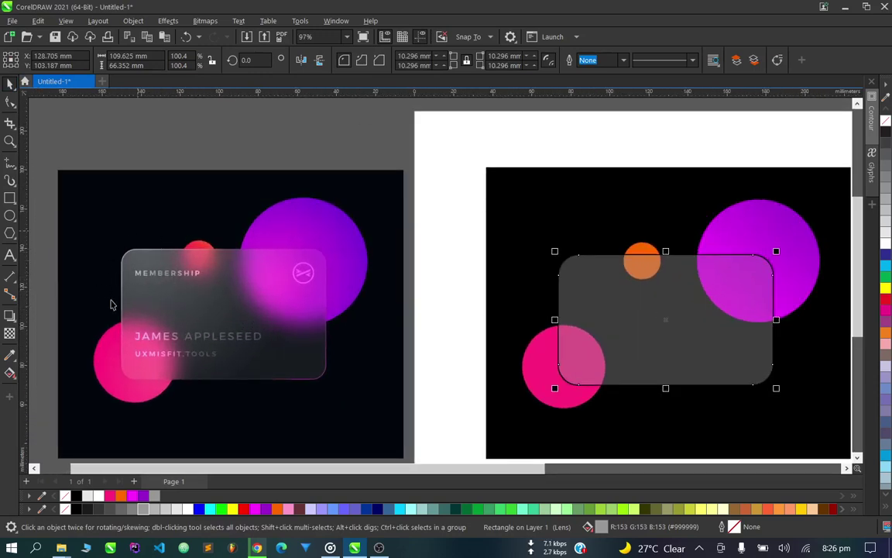
scroll(108, 284, up, 2)
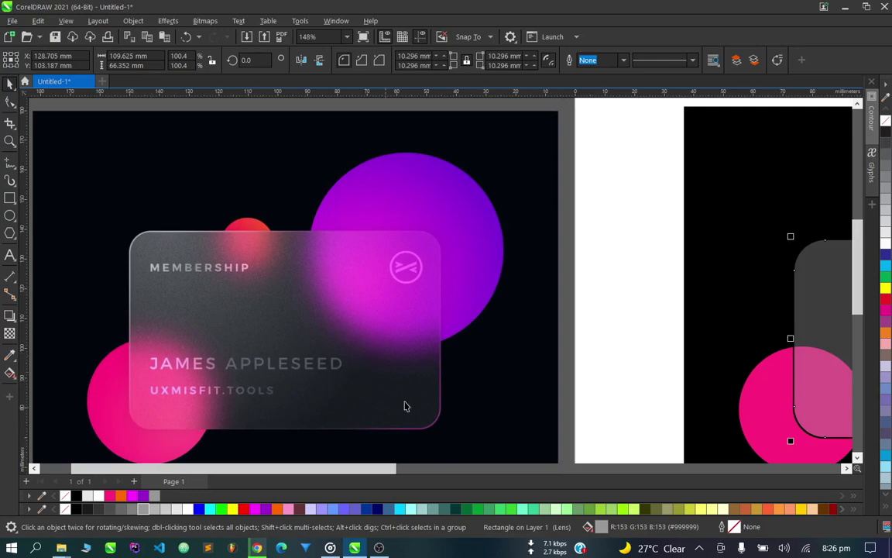
scroll(217, 289, down, 3)
scroll(430, 280, up, 3)
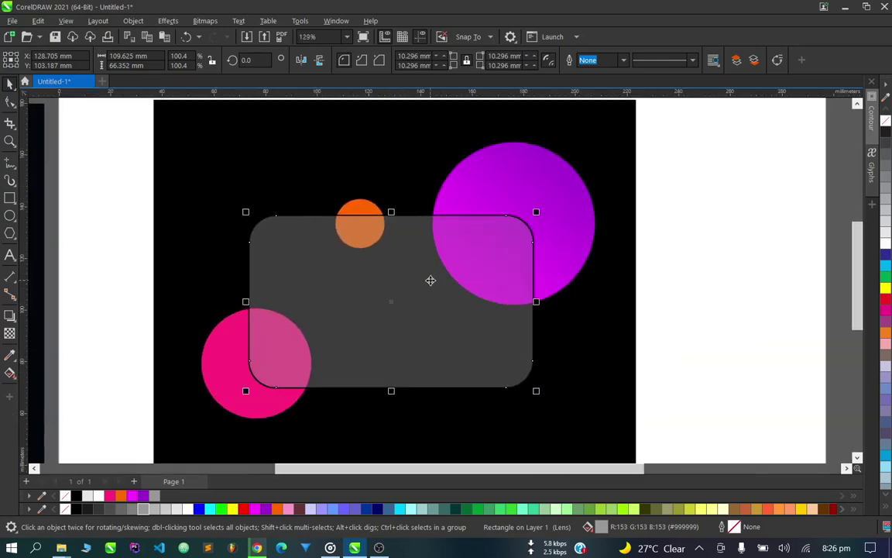
Lay a diagonal grey fountain fill across the card with a dark grey end colour.
click(10, 373)
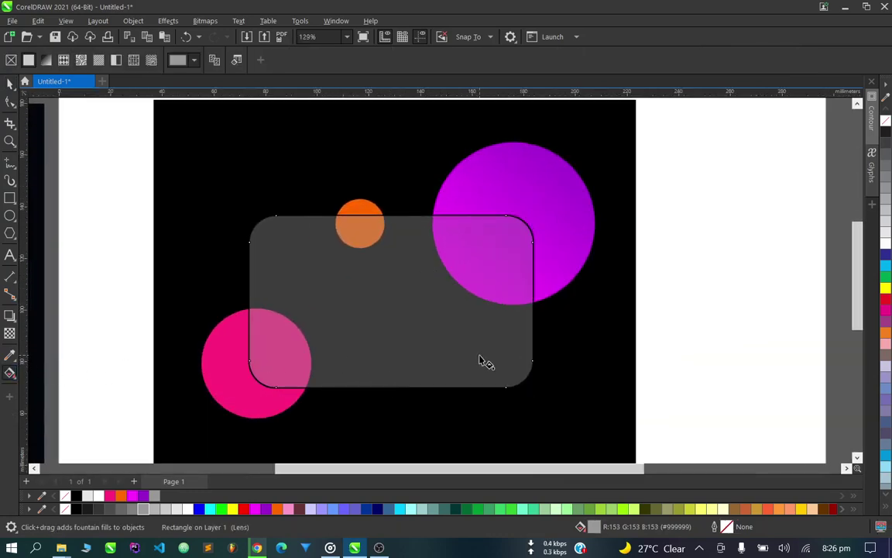
drag(479, 356, 255, 198)
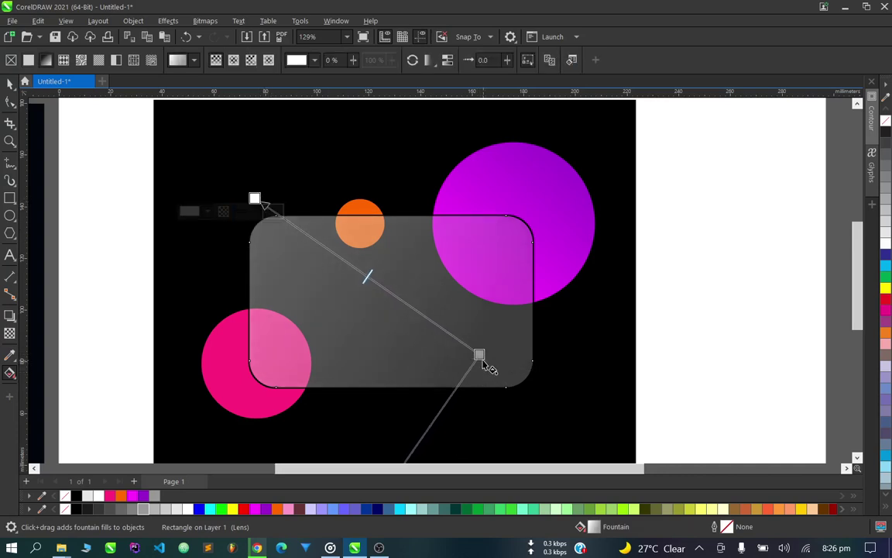
drag(479, 355, 420, 318)
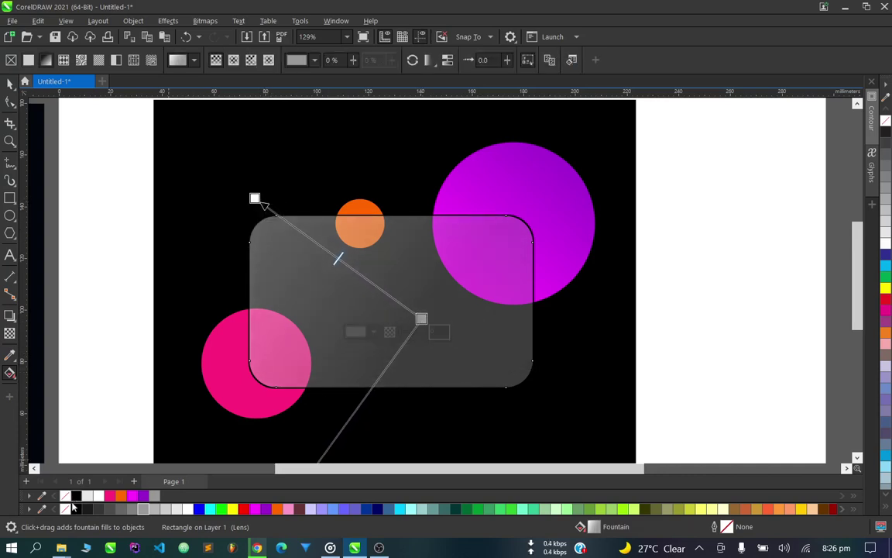
click(107, 512)
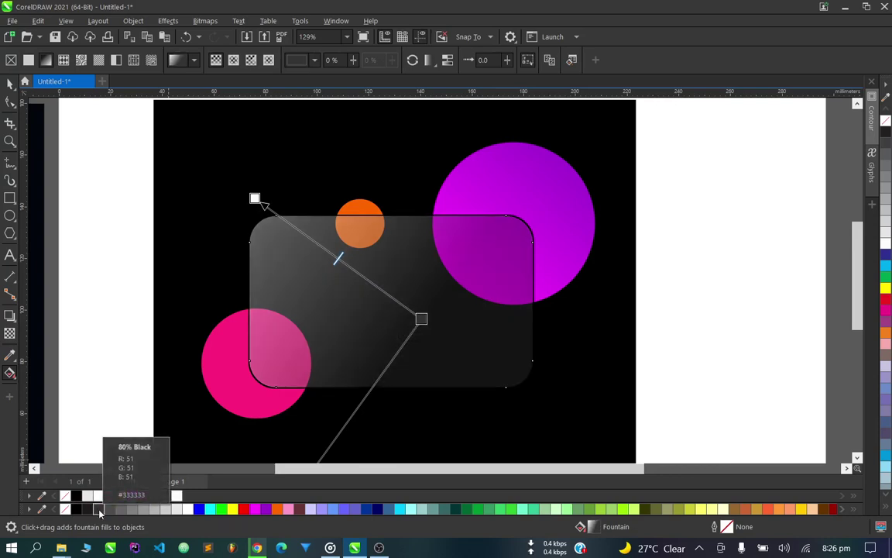
click(130, 510)
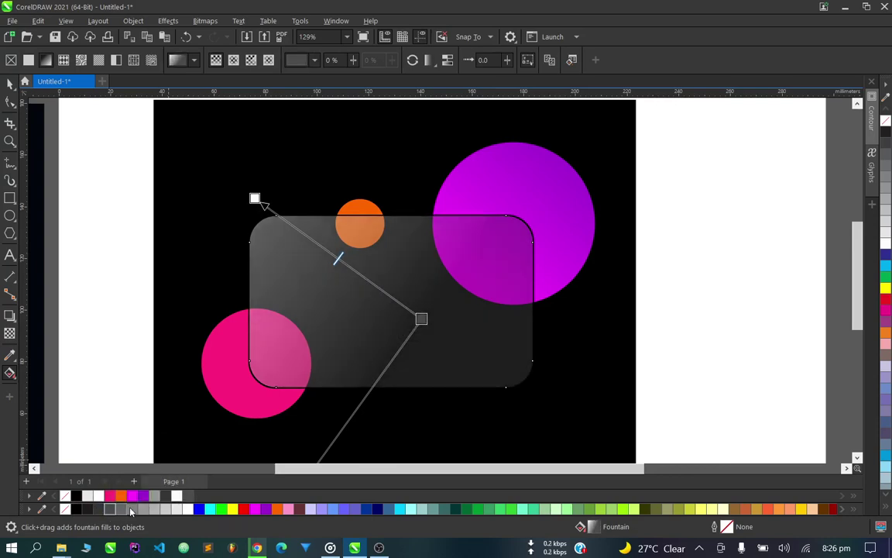
Set the gradient start to 30% Black and shift both gradient nodes slightly down-right.
click(254, 198)
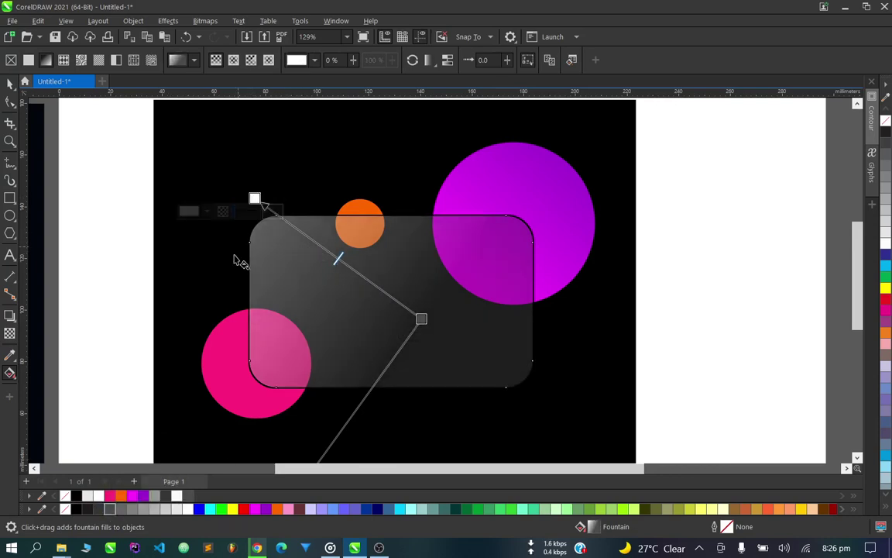
click(162, 510)
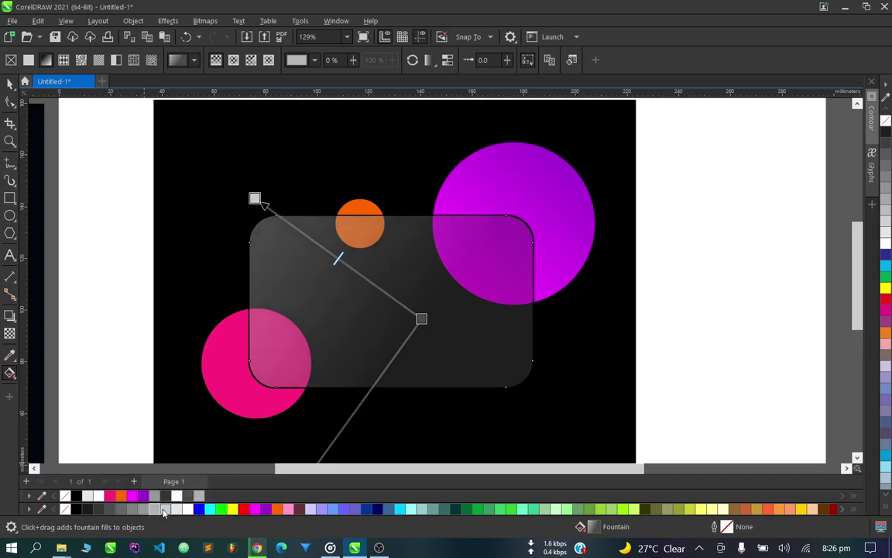
click(260, 201)
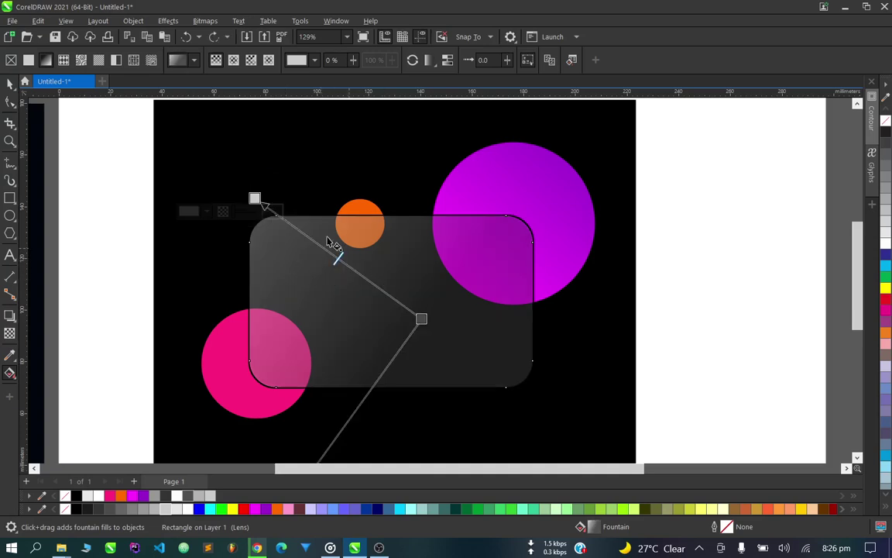
drag(257, 201, 285, 238)
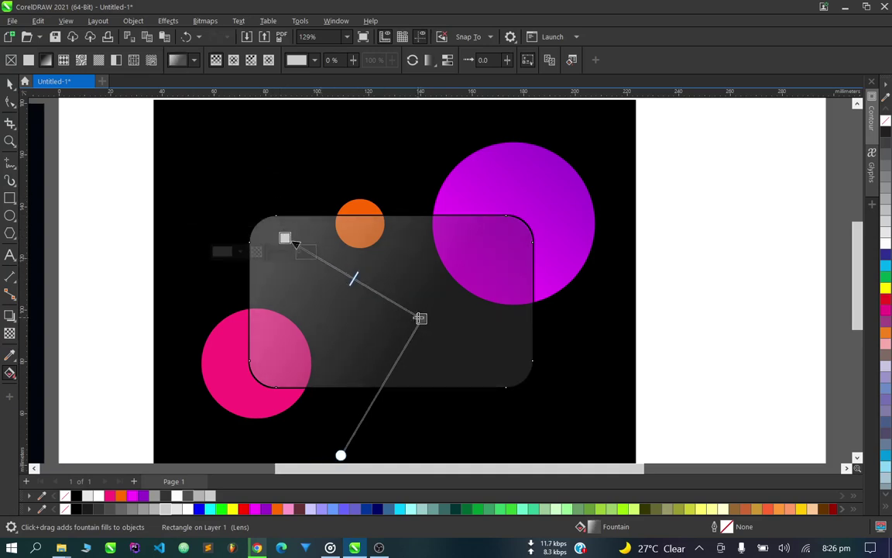
drag(422, 319, 442, 334)
scroll(458, 285, down, 1)
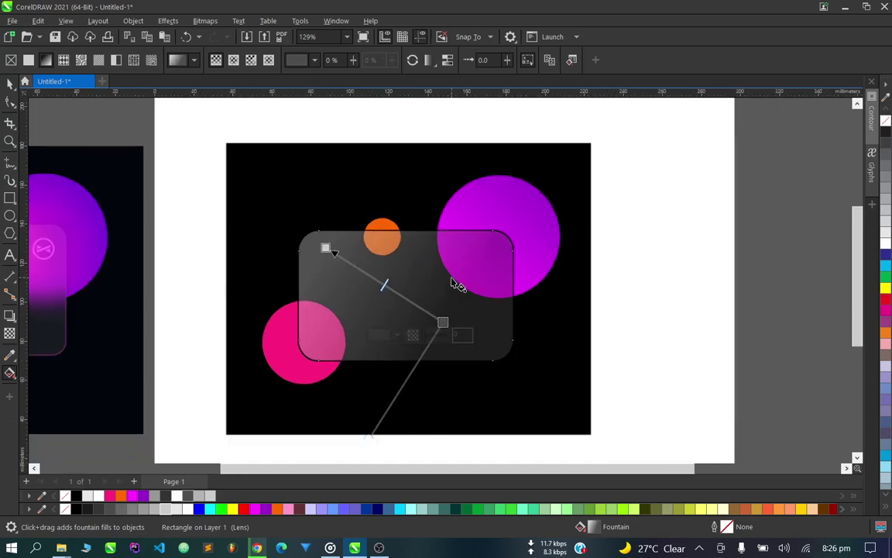
scroll(470, 303, up, 1)
scroll(467, 302, down, 1)
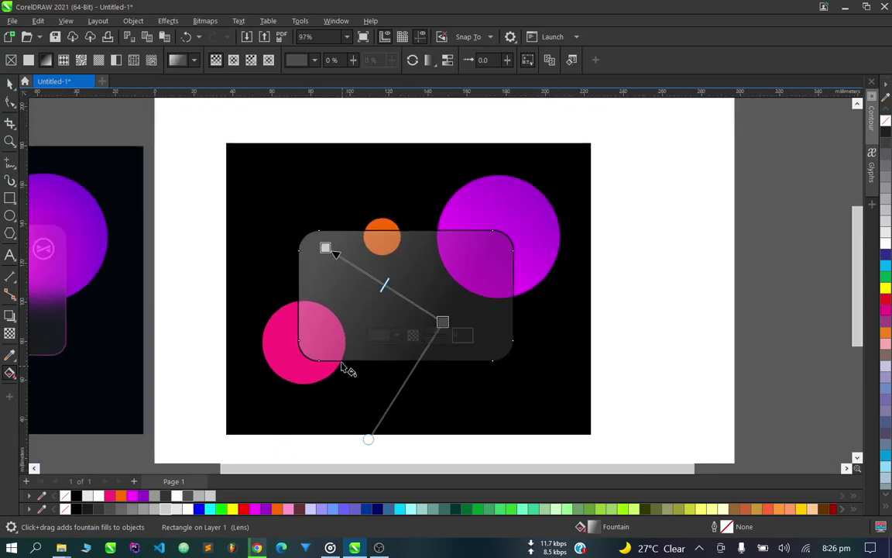
scroll(280, 404, down, 1)
scroll(271, 395, up, 1)
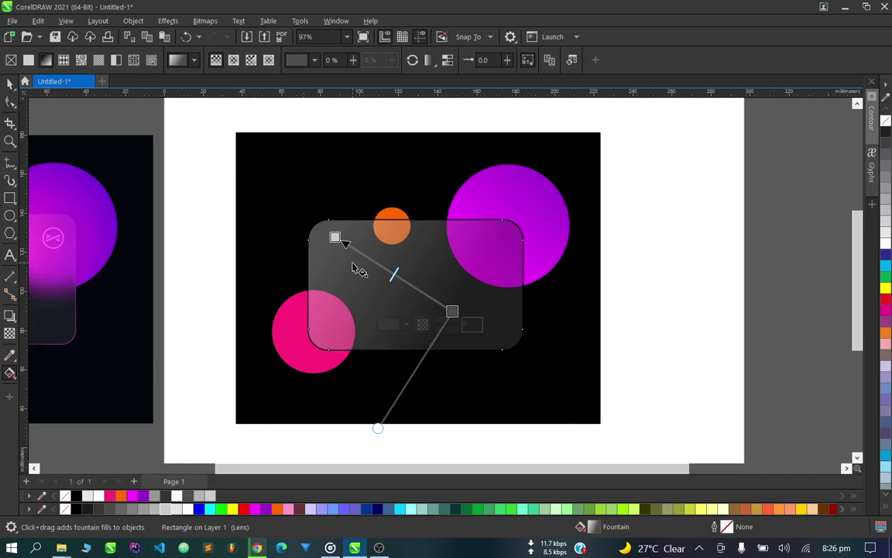
scroll(407, 306, up, 2)
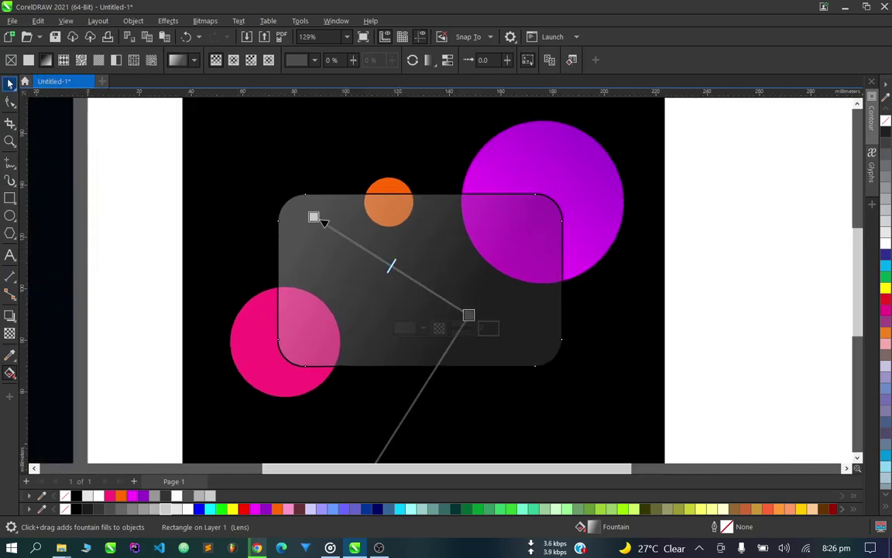
key(space)
scroll(435, 312, down, 2)
click(572, 303)
scroll(439, 342, up, 3)
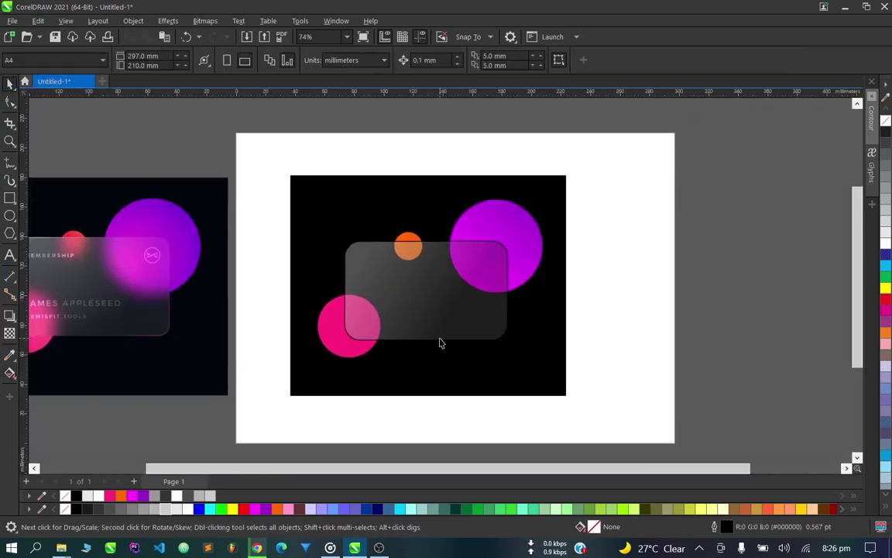
click(418, 284)
scroll(381, 275, up, 3)
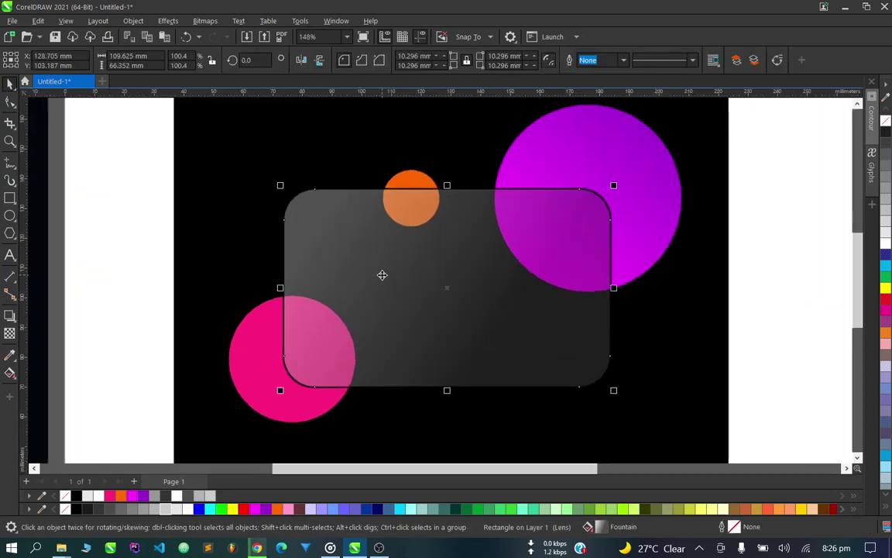
scroll(371, 226, up, 1)
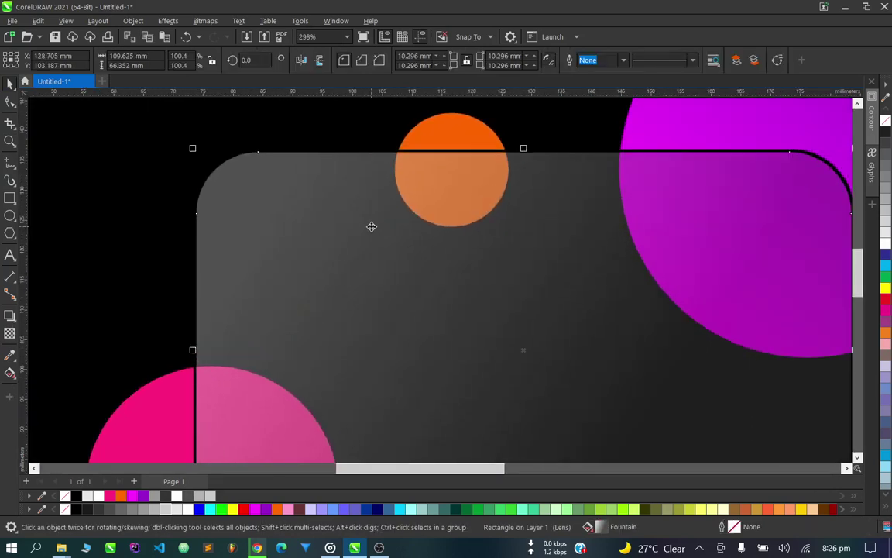
scroll(372, 239, down, 5)
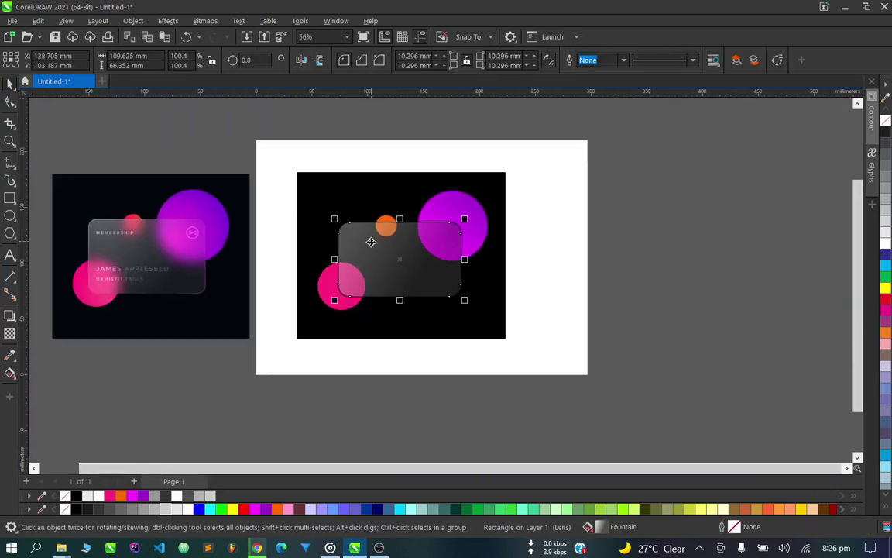
scroll(85, 244, up, 5)
scroll(163, 248, up, 1)
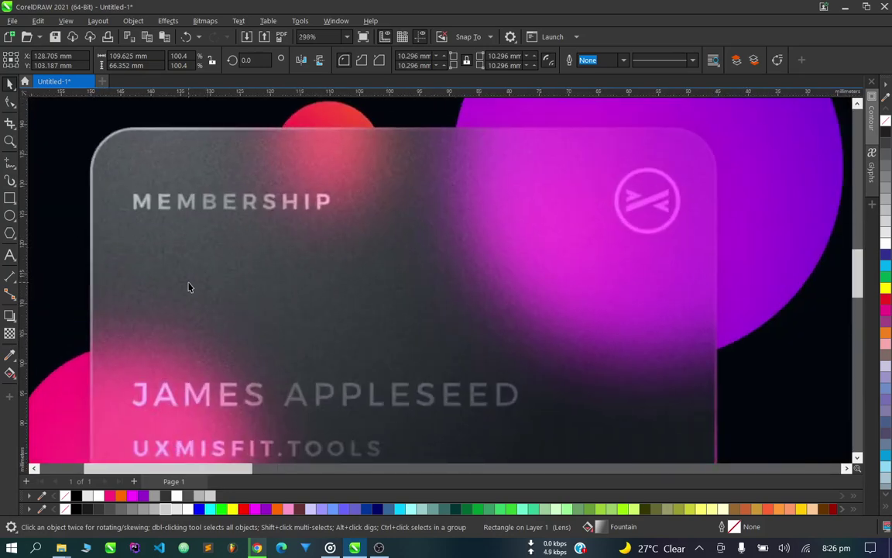
scroll(189, 288, down, 4)
scroll(203, 282, up, 3)
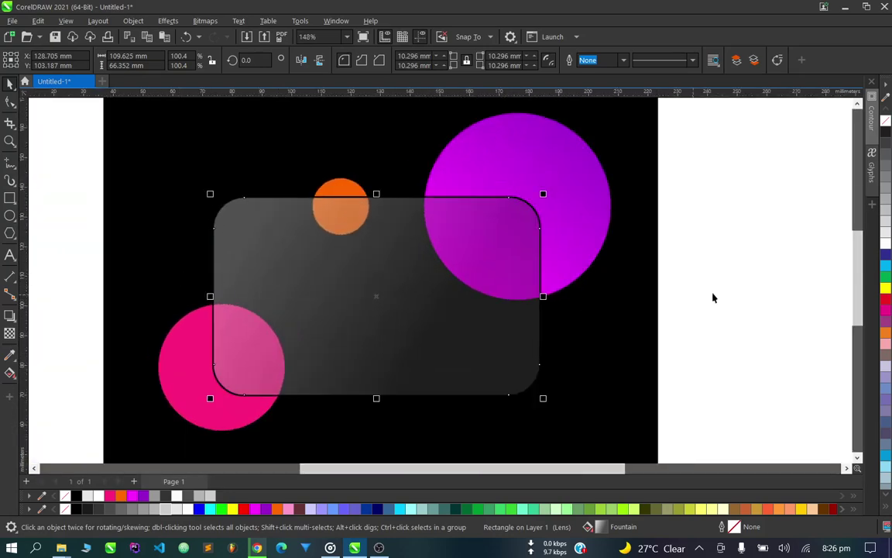
scroll(318, 268, up, 2)
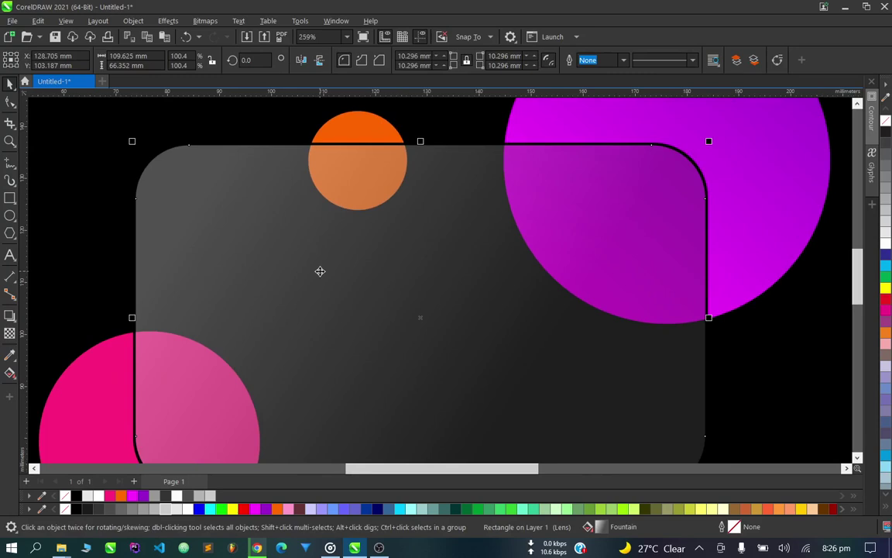
Add Spike noise to the card with level 62 and density 94.
click(177, 21)
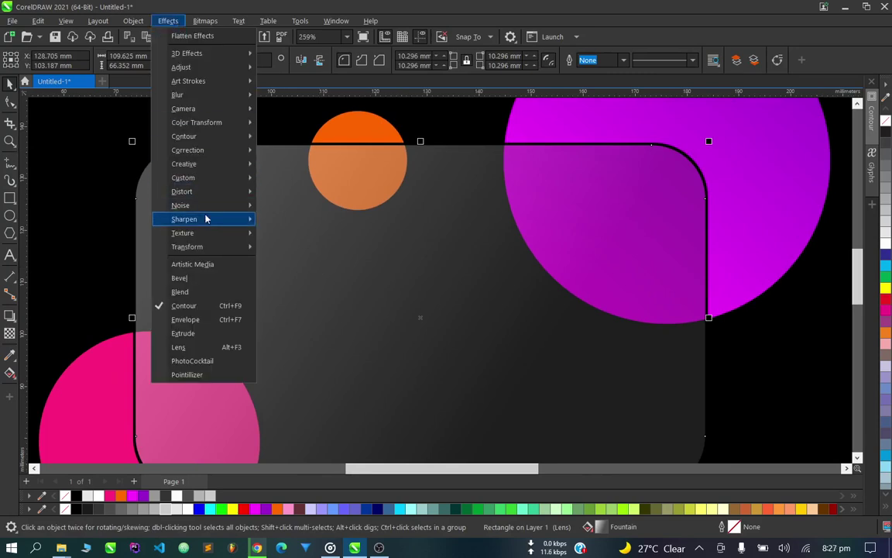
mouse_move(213, 206)
click(302, 207)
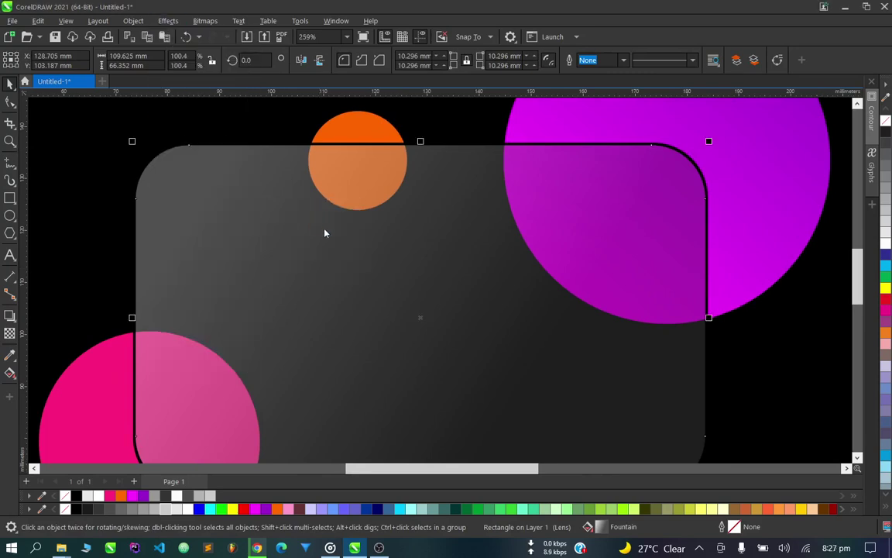
drag(101, 225, 207, 268)
drag(670, 325, 124, 298)
scroll(221, 267, up, 2)
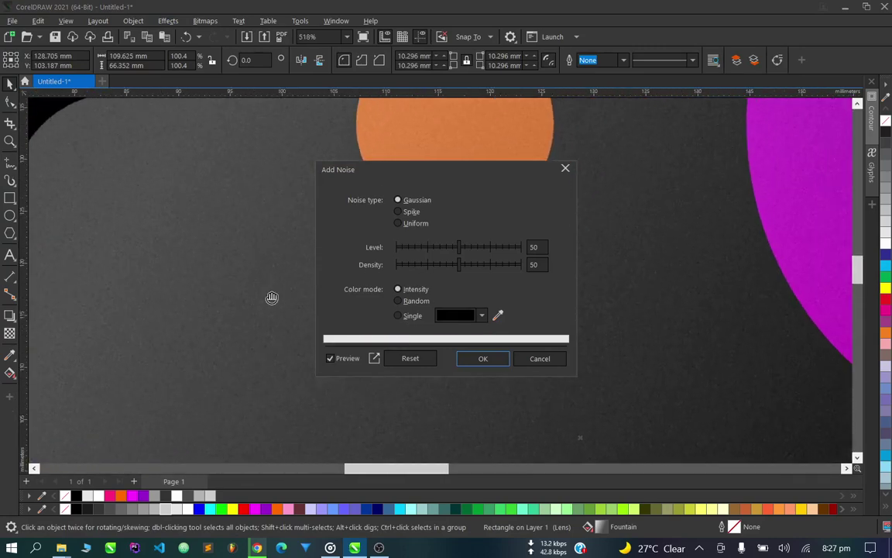
click(415, 212)
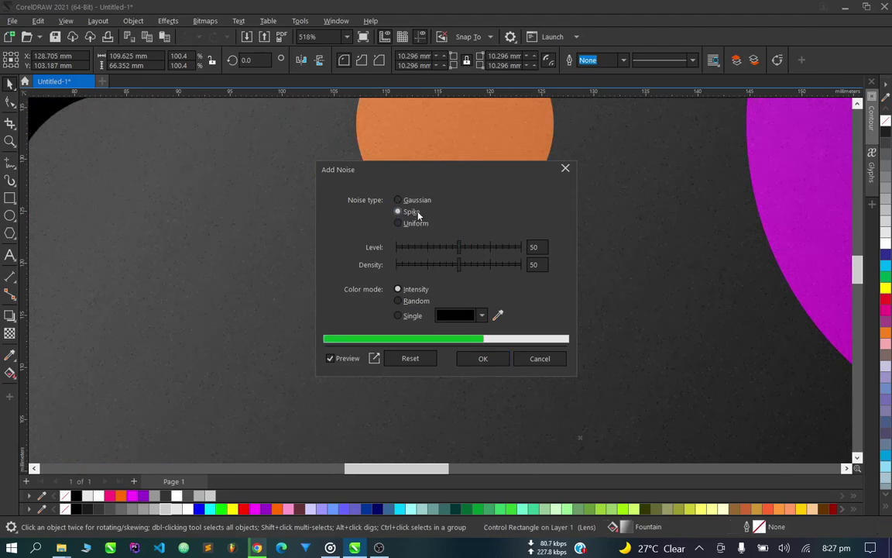
click(497, 247)
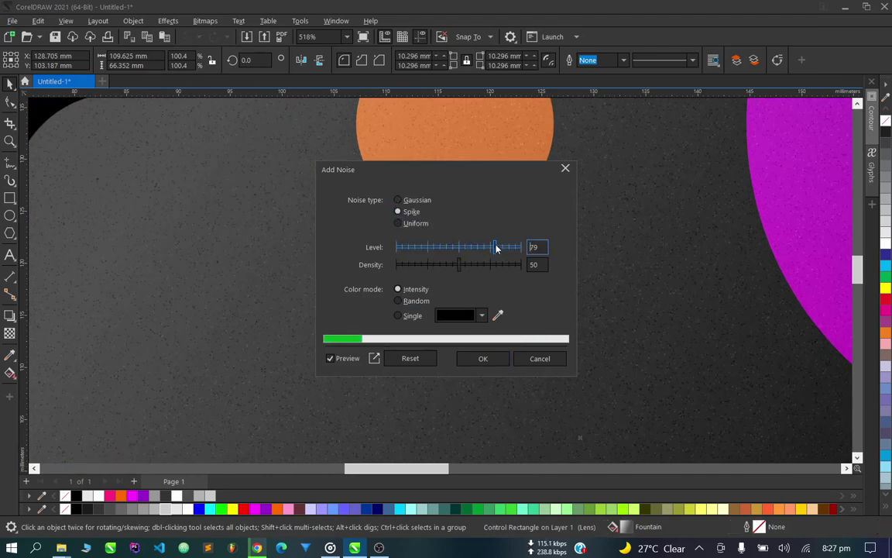
mouse_move(513, 248)
mouse_down()
mouse_move(404, 247)
mouse_move(473, 247)
mouse_move(435, 264)
mouse_move(506, 266)
mouse_up()
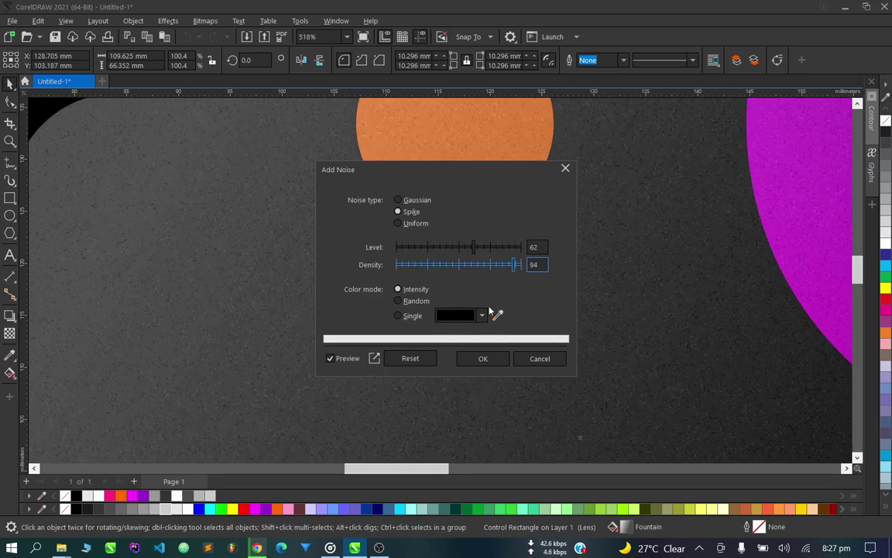
Set the noise colour mode to Single with black, and apply the noise.
click(418, 301)
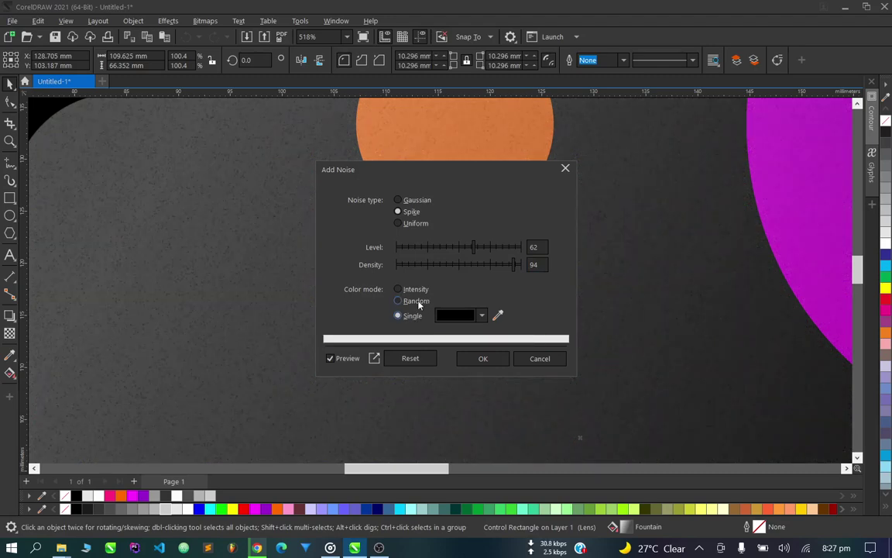
click(418, 301)
click(482, 316)
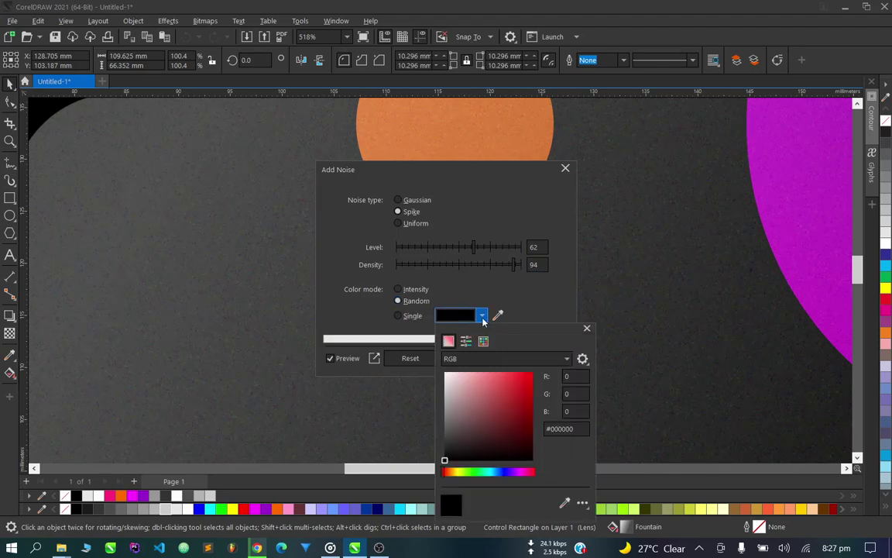
click(451, 384)
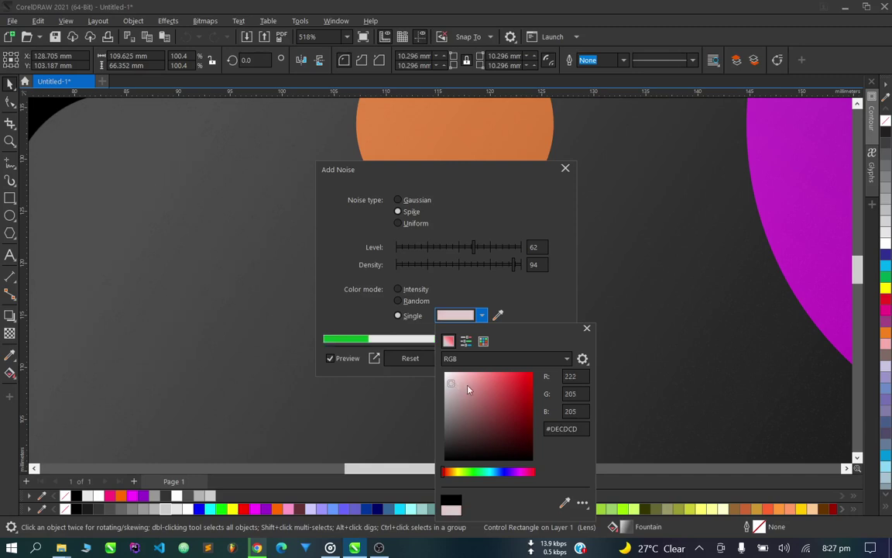
click(445, 461)
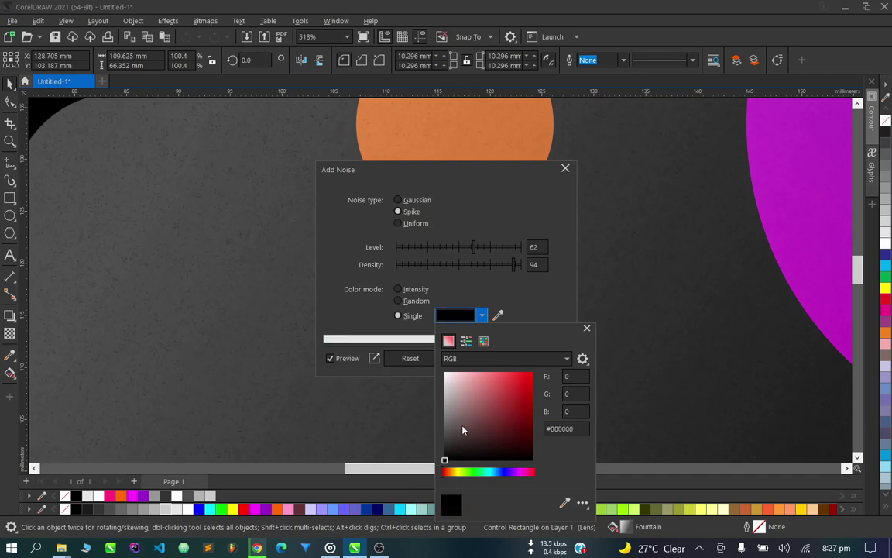
click(468, 283)
click(484, 358)
scroll(481, 352, down, 3)
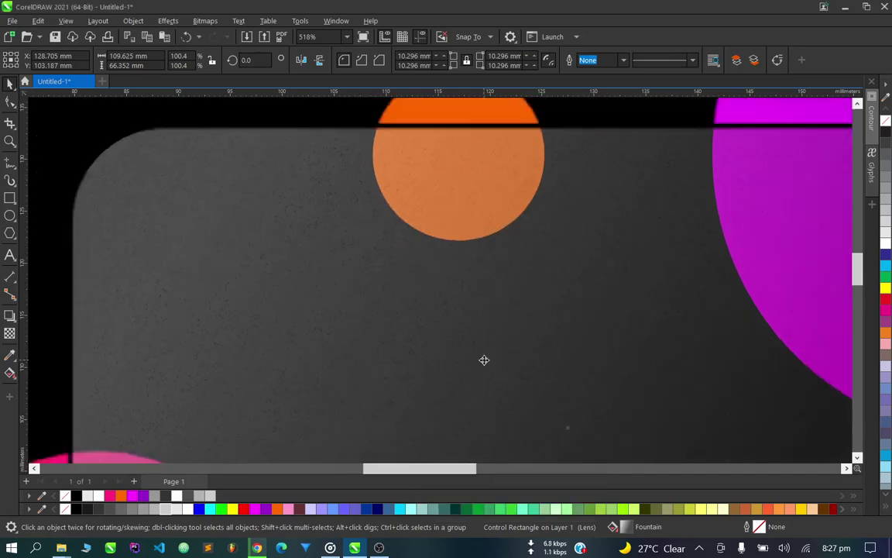
scroll(425, 318, up, 3)
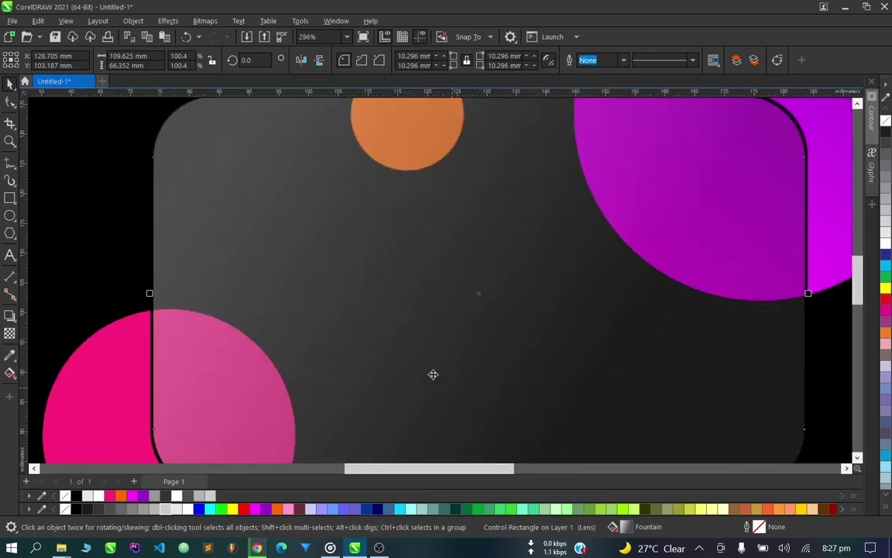
scroll(310, 247, down, 3)
scroll(310, 258, up, 3)
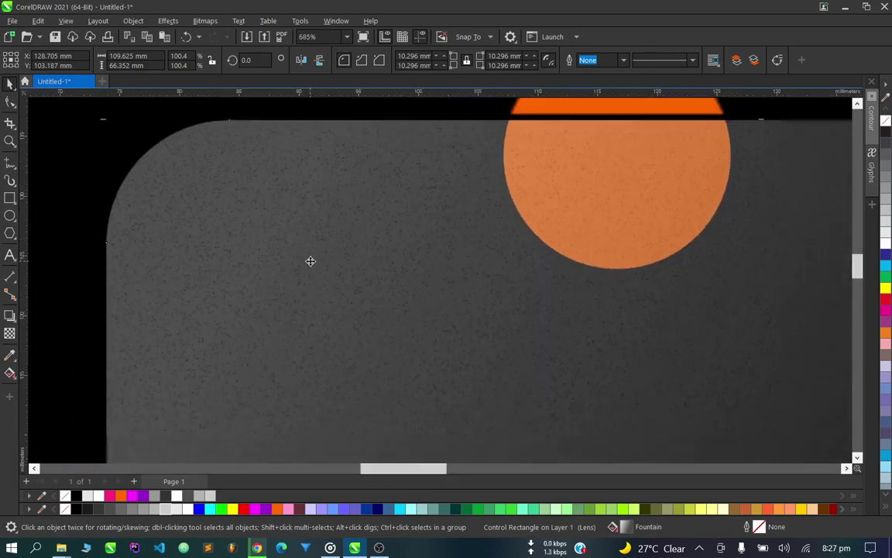
scroll(310, 261, down, 1)
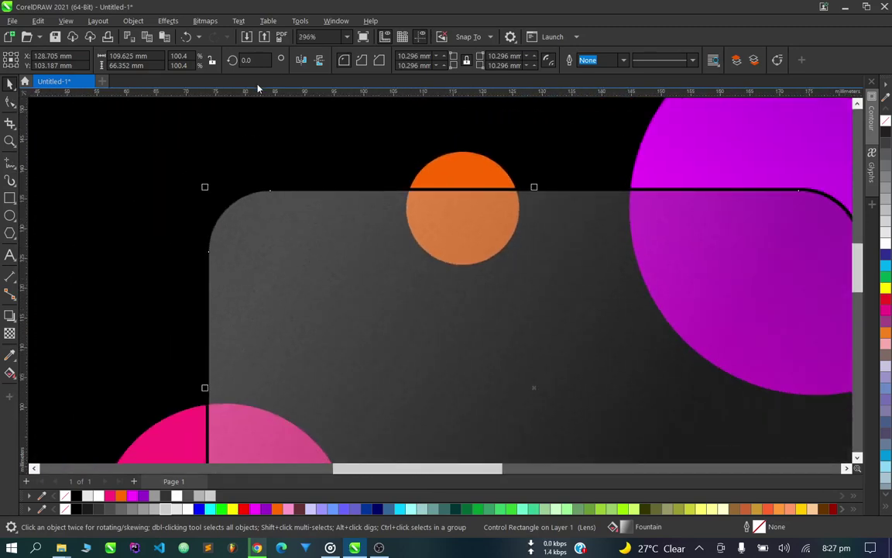
scroll(341, 290, up, 2)
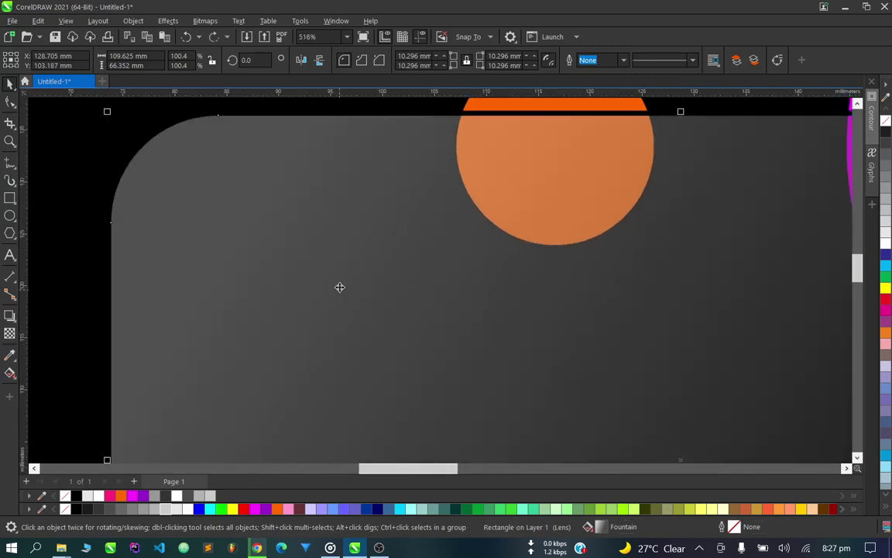
Apply a Cobblestone texture to the card with roughness 68 and size 1.
click(168, 21)
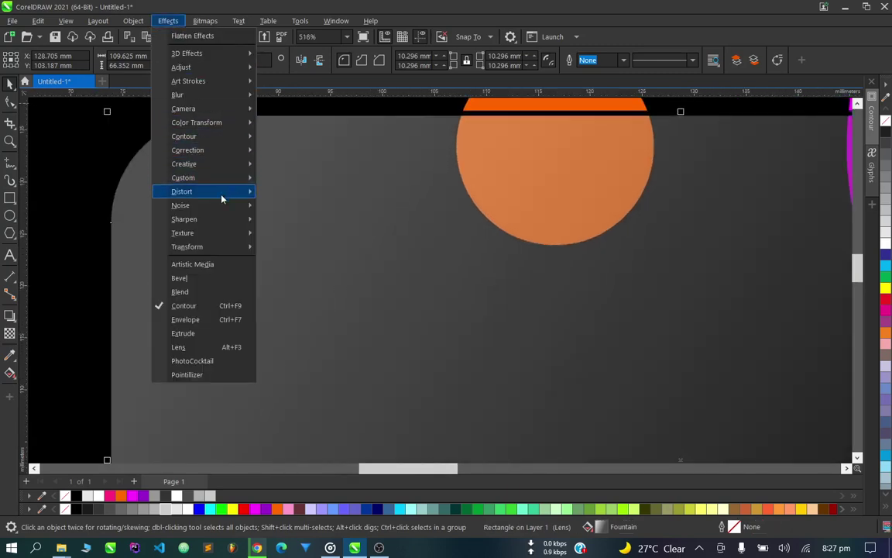
mouse_move(223, 237)
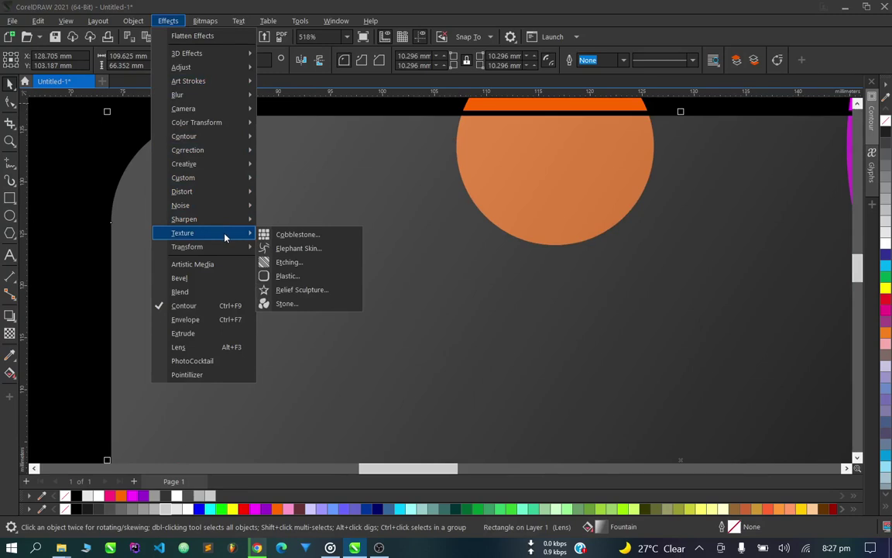
click(296, 234)
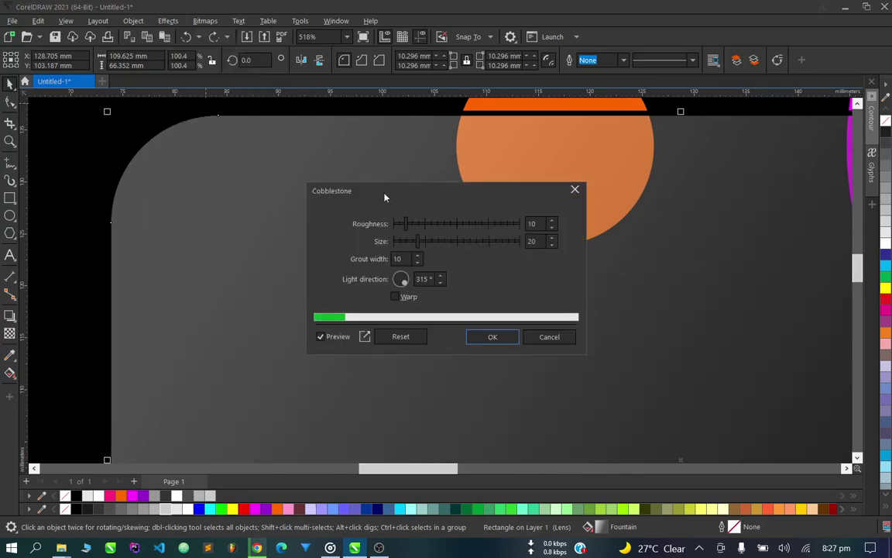
drag(401, 193, 513, 273)
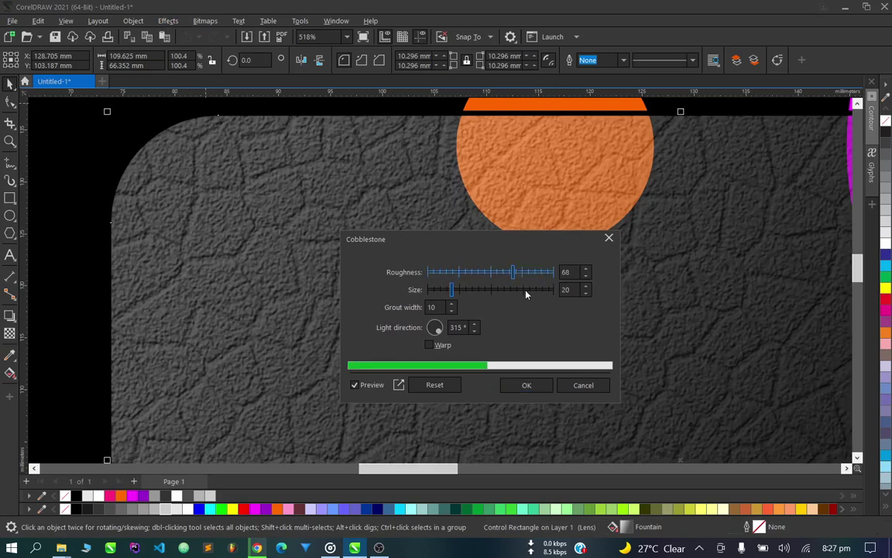
drag(434, 293, 423, 297)
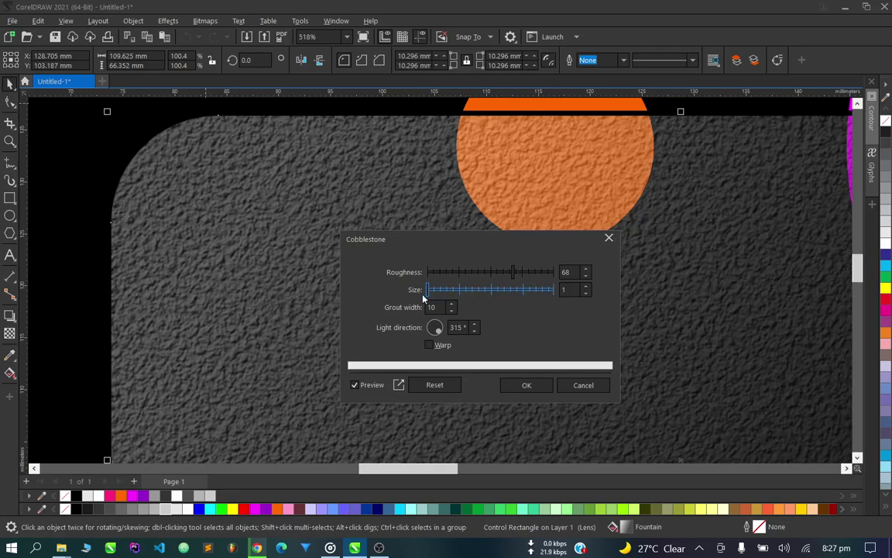
Lower the cobblestone grout width to 1, enable Warp, and apply the texture.
click(453, 312)
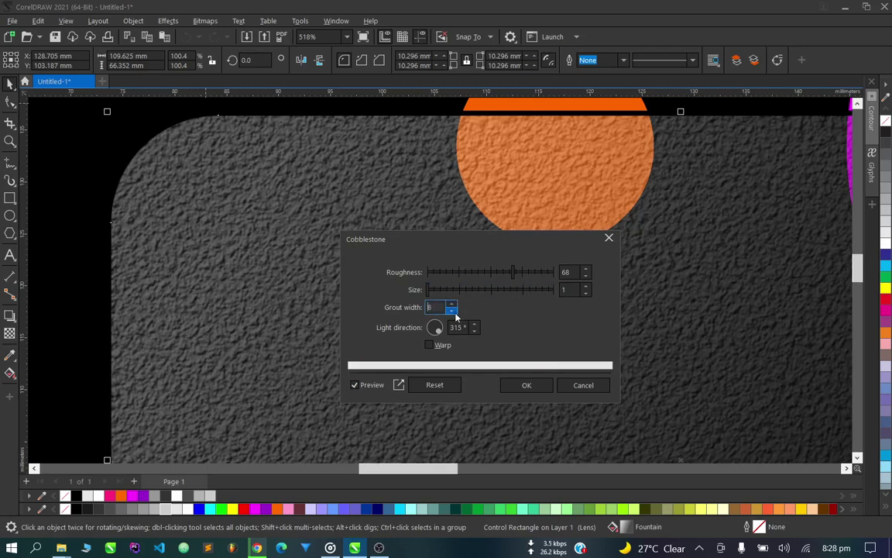
click(452, 311)
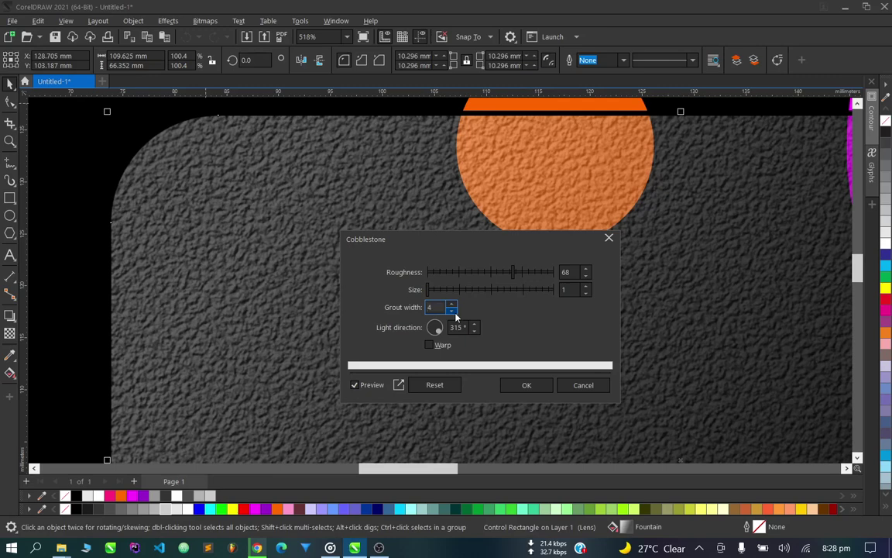
click(454, 312)
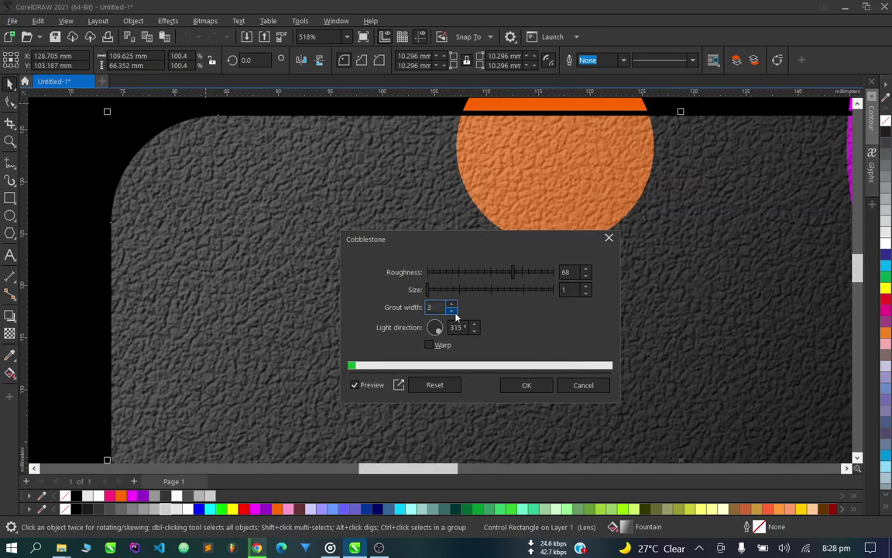
click(453, 311)
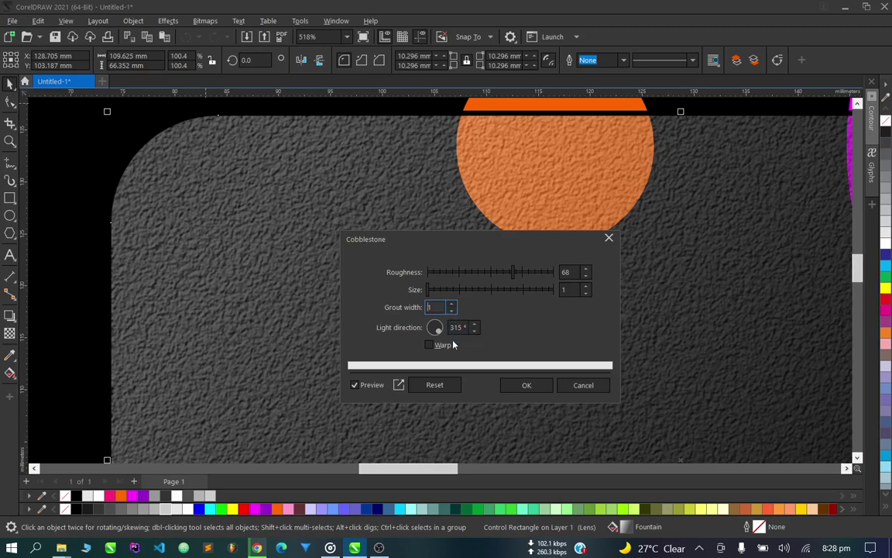
click(447, 349)
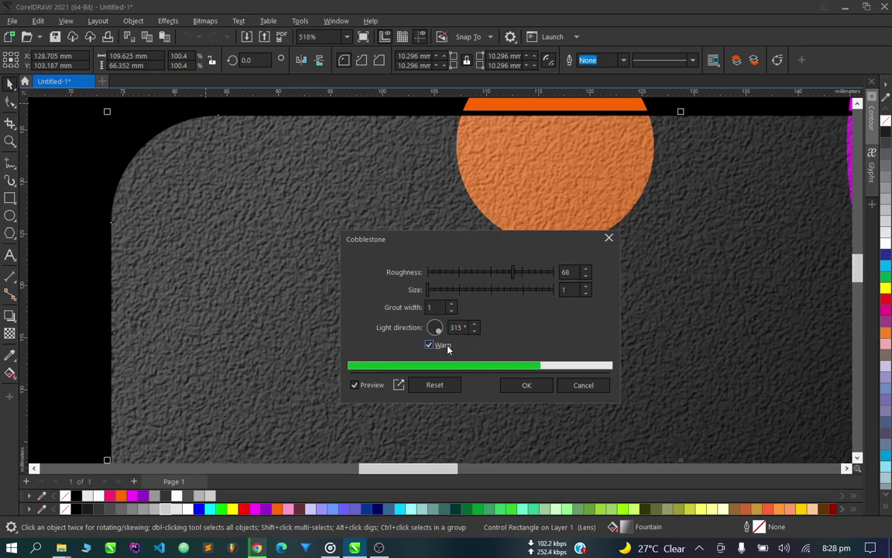
click(525, 385)
scroll(353, 272, down, 5)
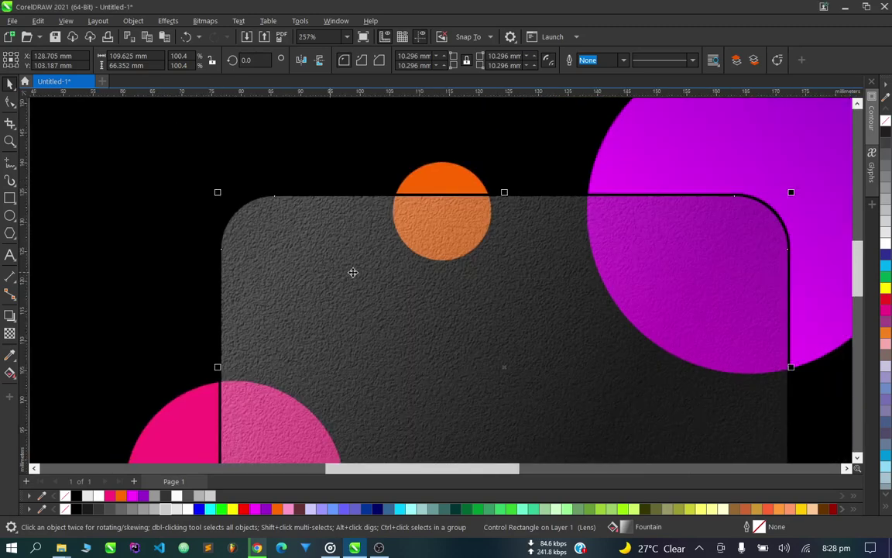
scroll(424, 292, up, 1)
scroll(446, 351, down, 1)
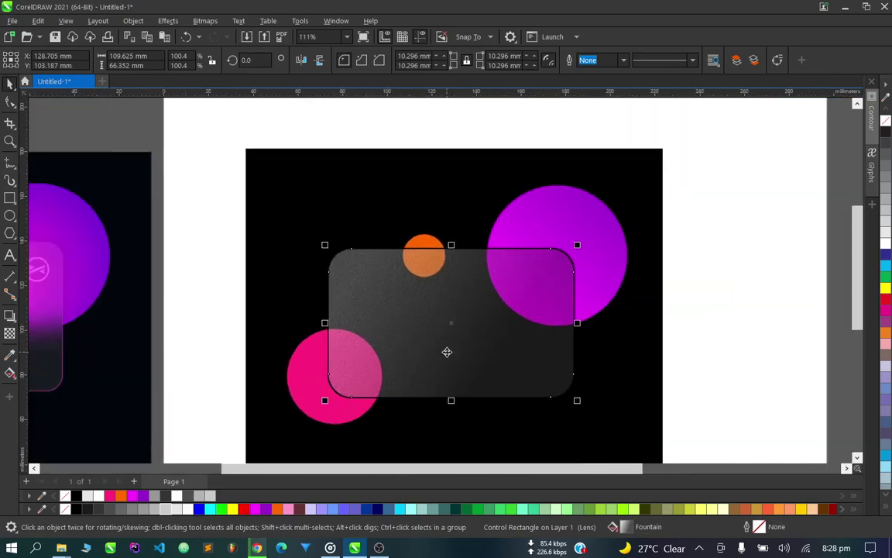
scroll(385, 332, up, 4)
scroll(384, 332, down, 6)
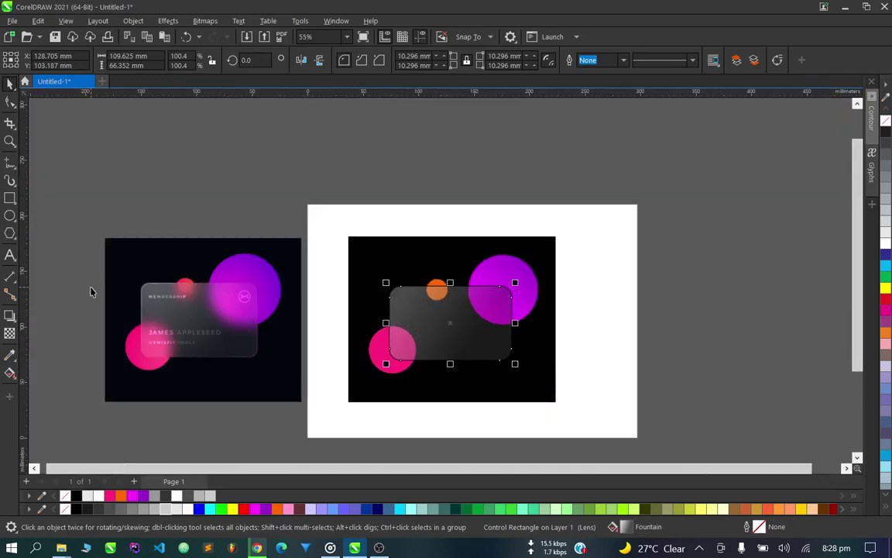
scroll(91, 290, up, 7)
scroll(250, 323, down, 5)
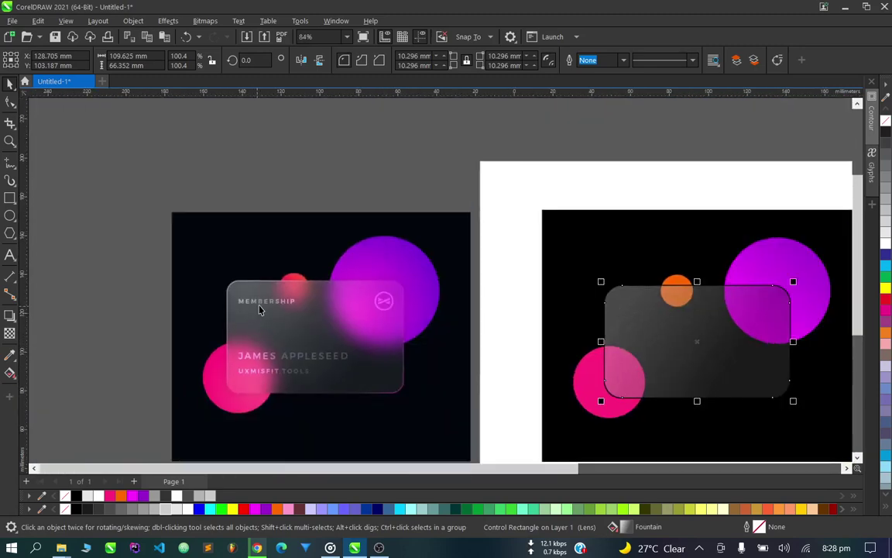
scroll(247, 285, up, 3)
scroll(247, 284, up, 2)
scroll(128, 310, up, 1)
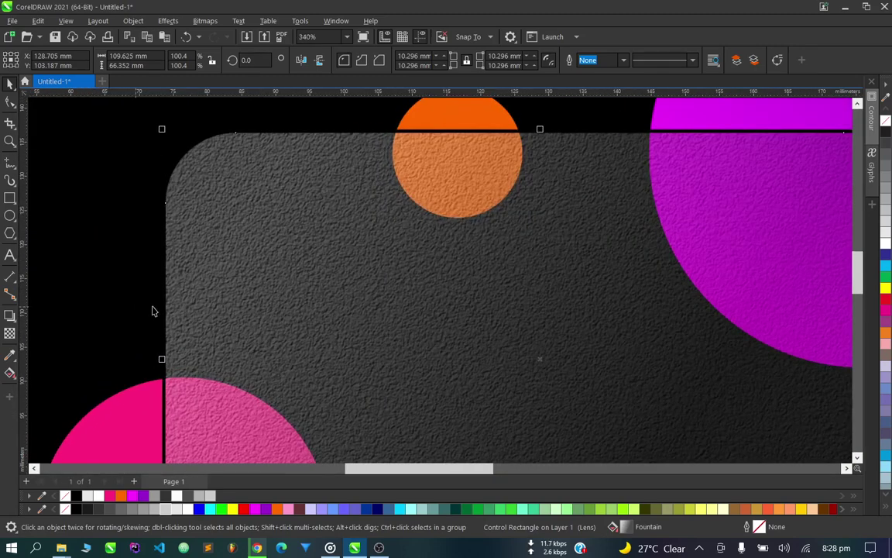
Apply Spike noise to the glass card at Level 62 and Density 94.
click(168, 21)
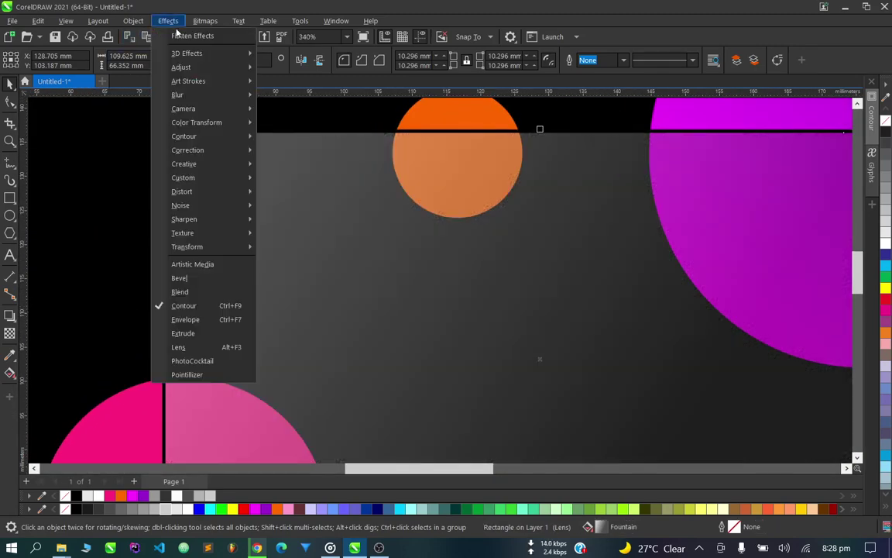
mouse_move(209, 206)
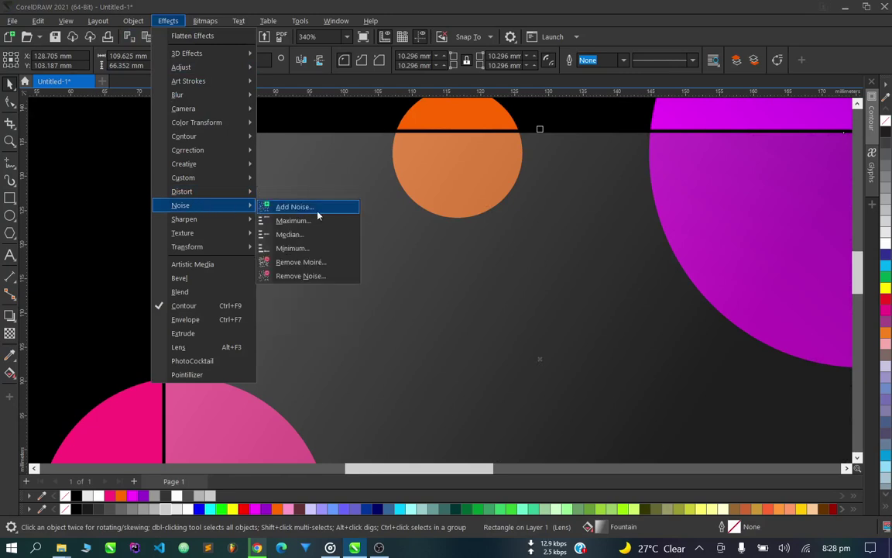
click(286, 206)
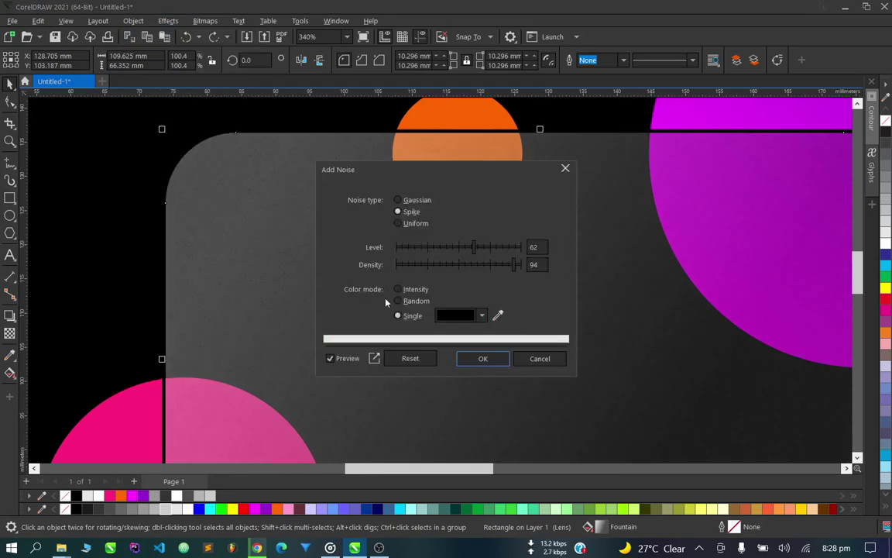
click(471, 354)
Deselect the card to compare the grain with the reference, then reselect the card.
scroll(469, 350, down, 4)
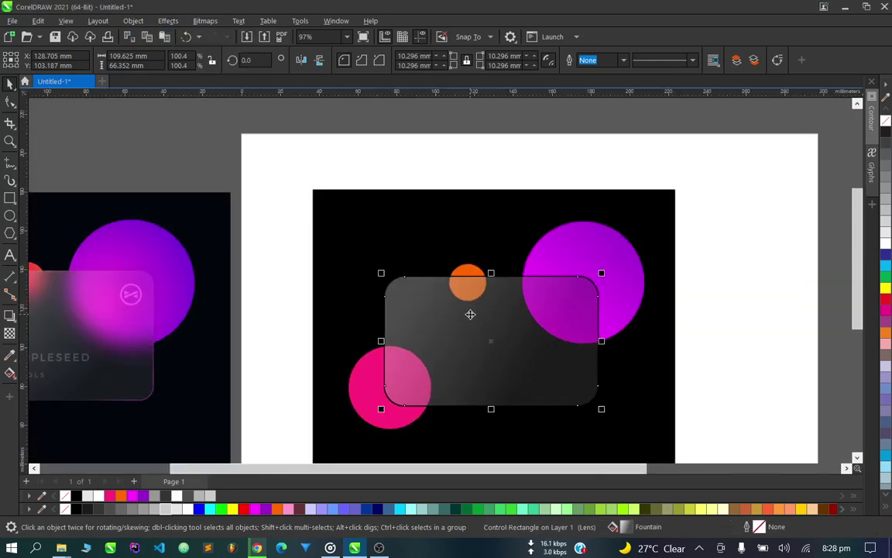
click(533, 161)
scroll(454, 313, up, 1)
scroll(454, 313, down, 2)
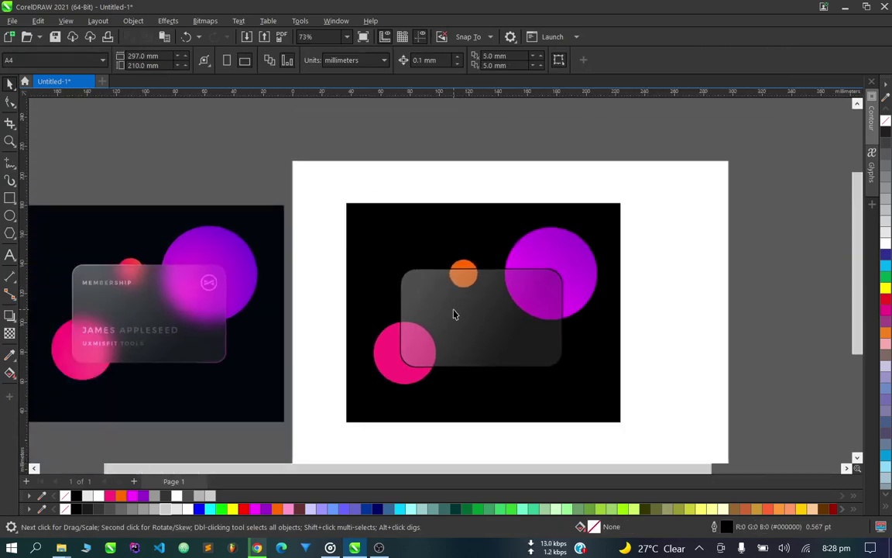
scroll(454, 358, up, 1)
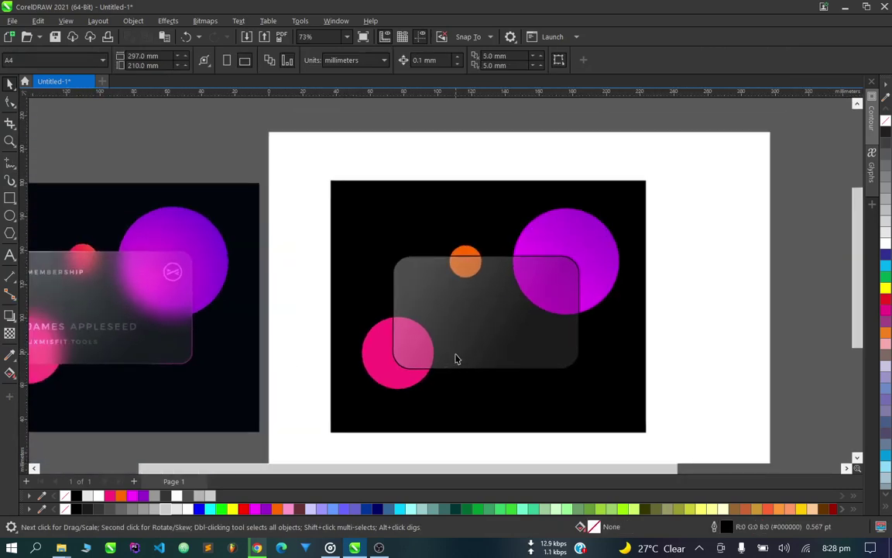
scroll(489, 350, down, 1)
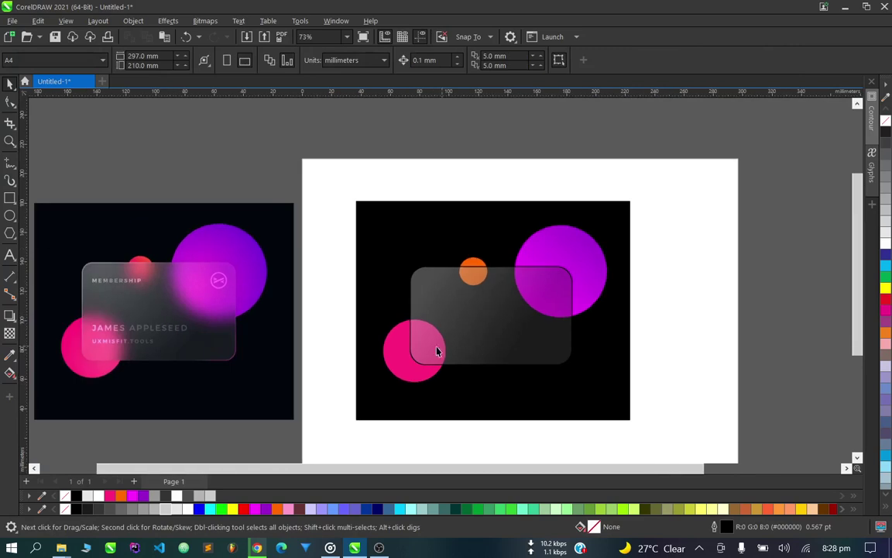
scroll(456, 323, up, 2)
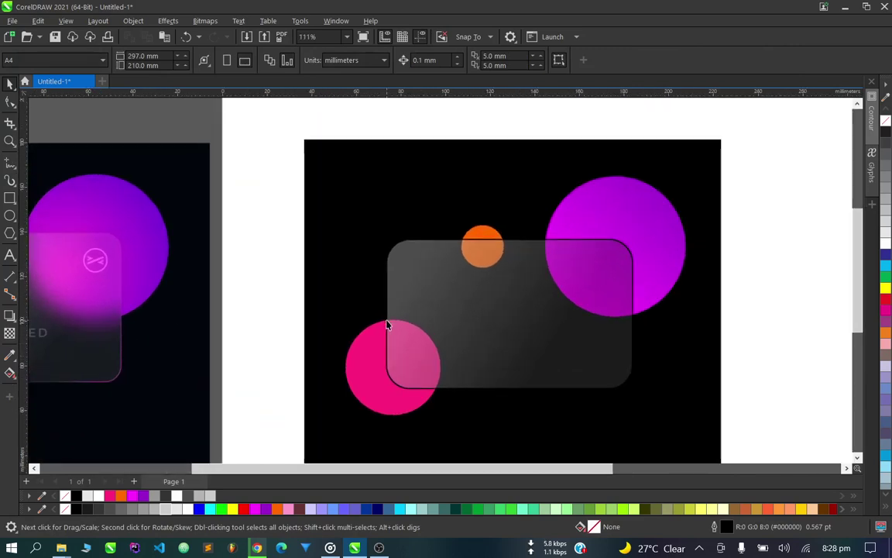
click(387, 320)
scroll(386, 320, down, 2)
scroll(361, 288, up, 1)
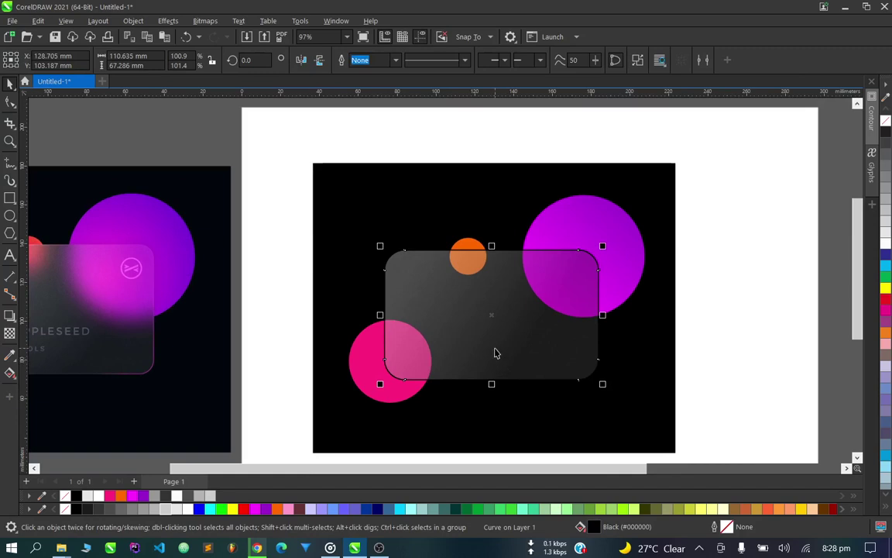
scroll(497, 353, up, 1)
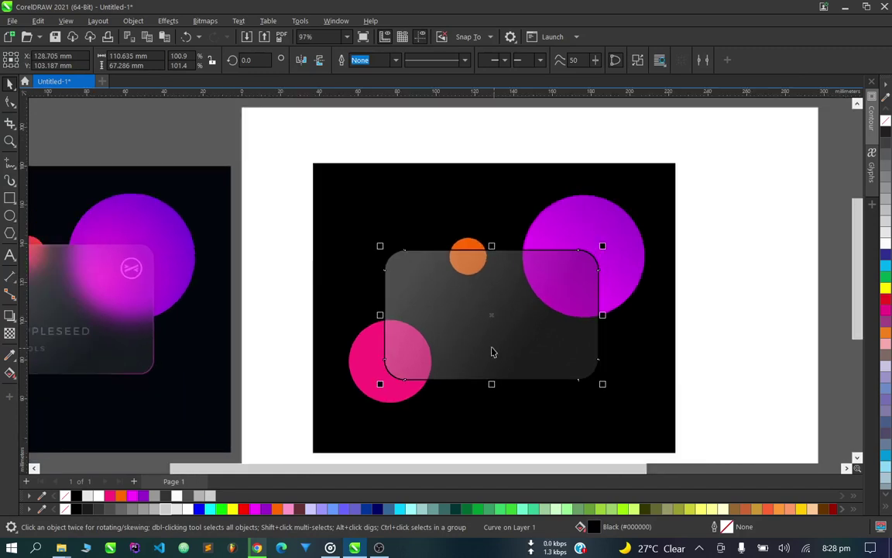
scroll(441, 322, up, 1)
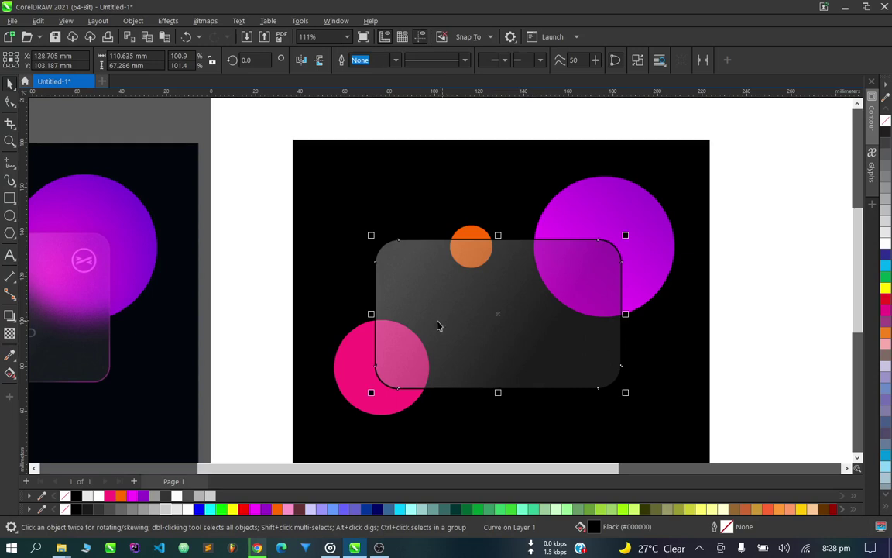
Lay a diagonal fountain fill across the card, starting in mid grey.
click(10, 373)
drag(373, 233, 627, 377)
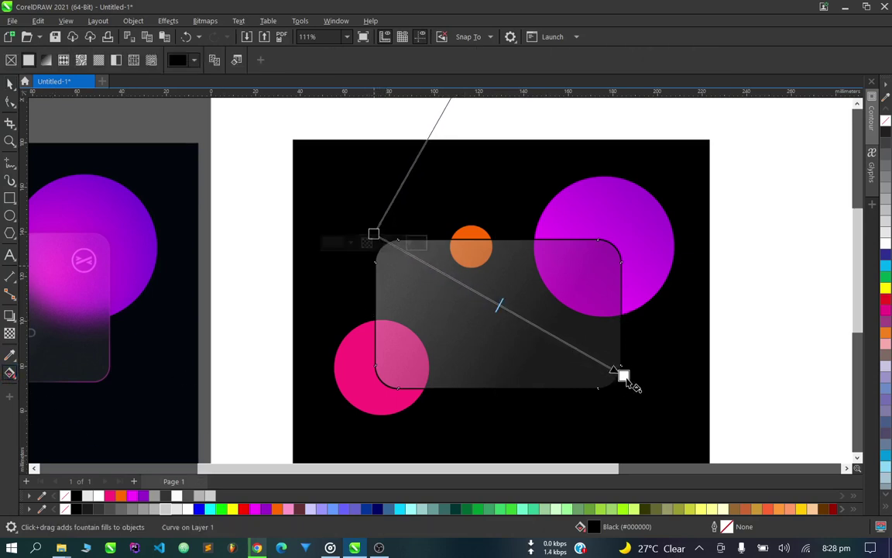
click(373, 234)
click(190, 509)
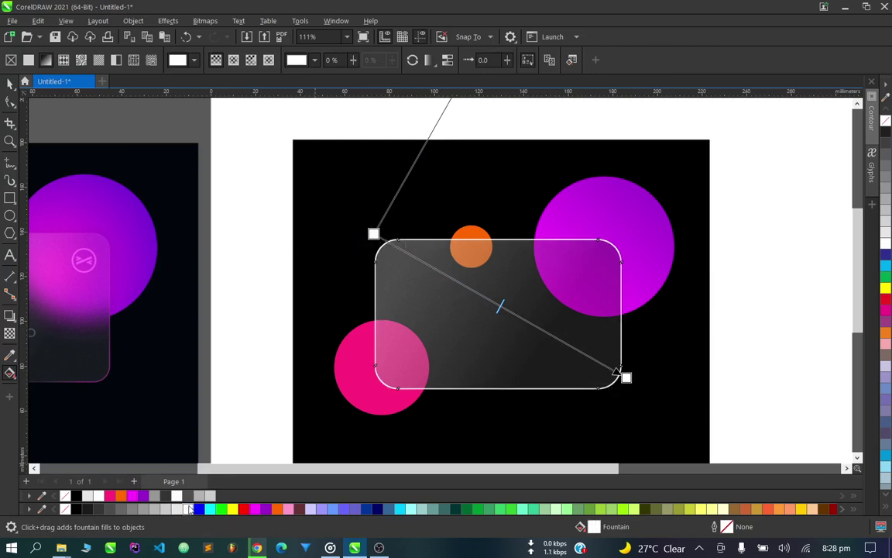
click(155, 509)
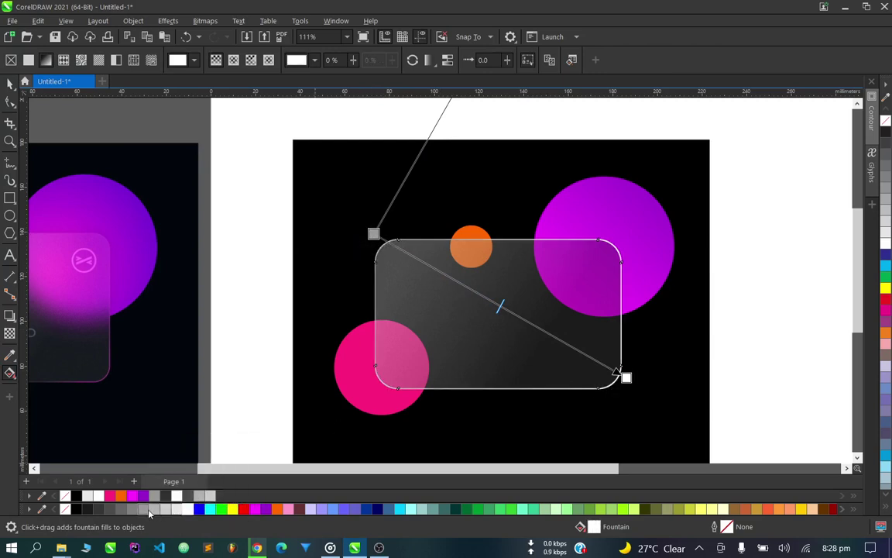
click(144, 508)
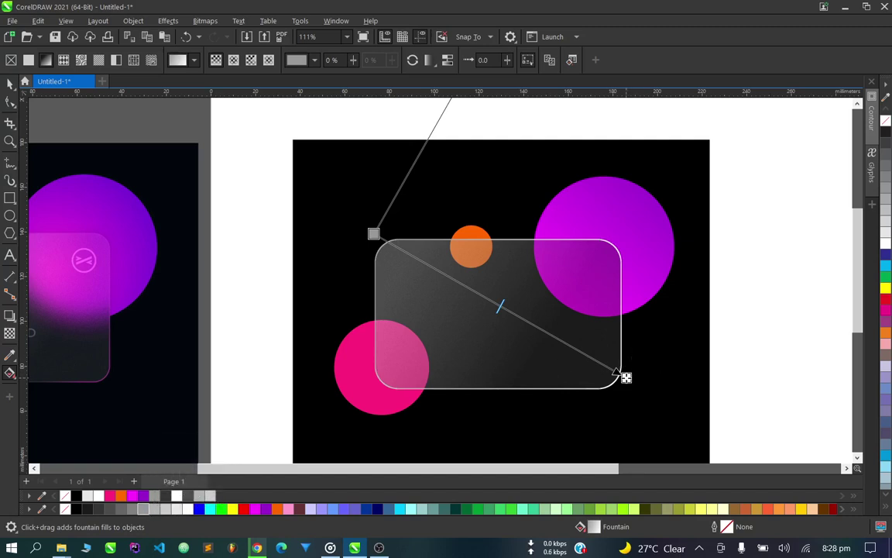
Pull the gradient's end node in from the corner and eyedrop the big circle's purple.
drag(625, 377, 602, 372)
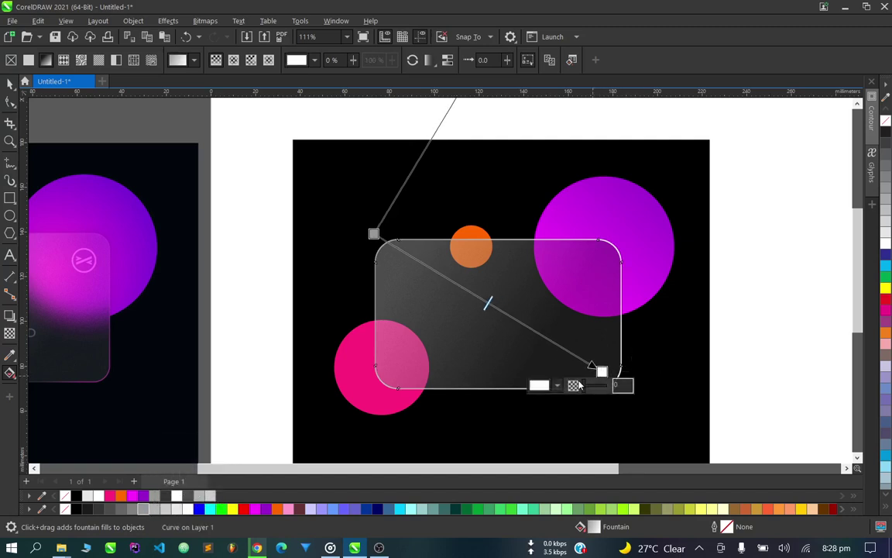
click(558, 386)
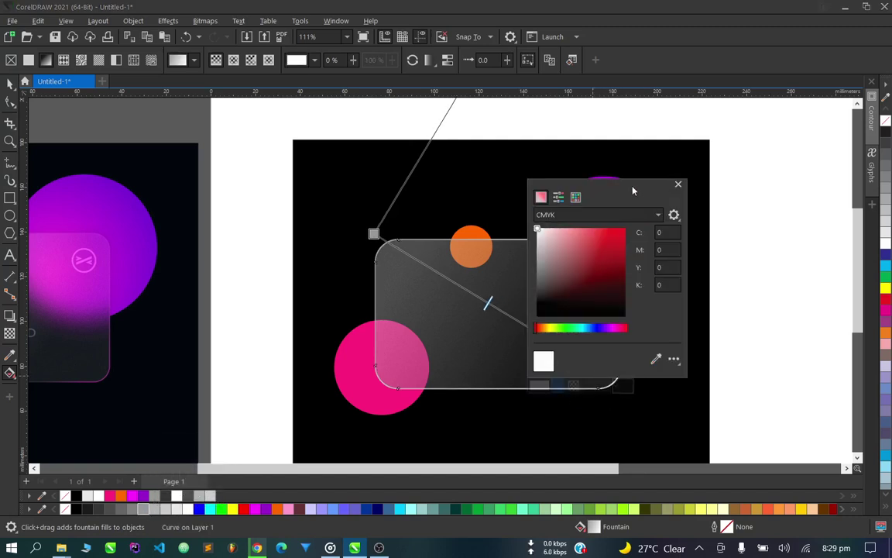
click(656, 359)
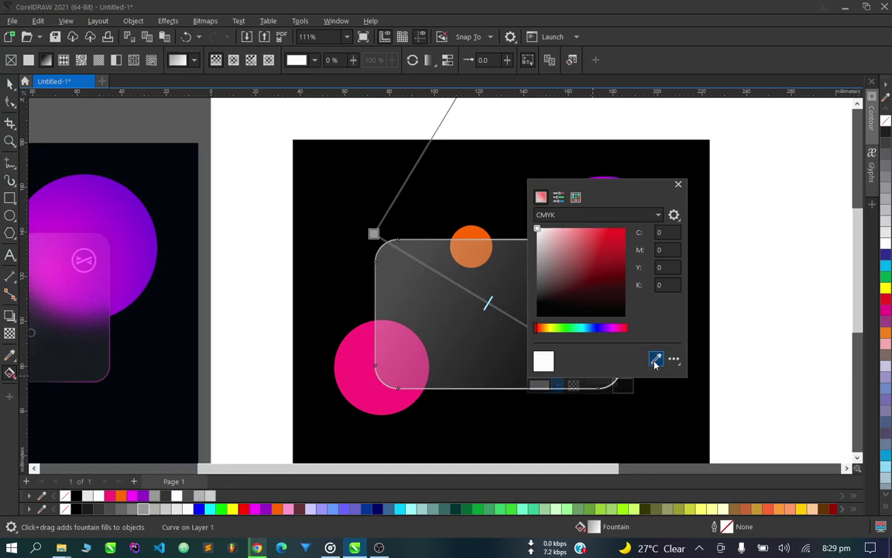
click(604, 181)
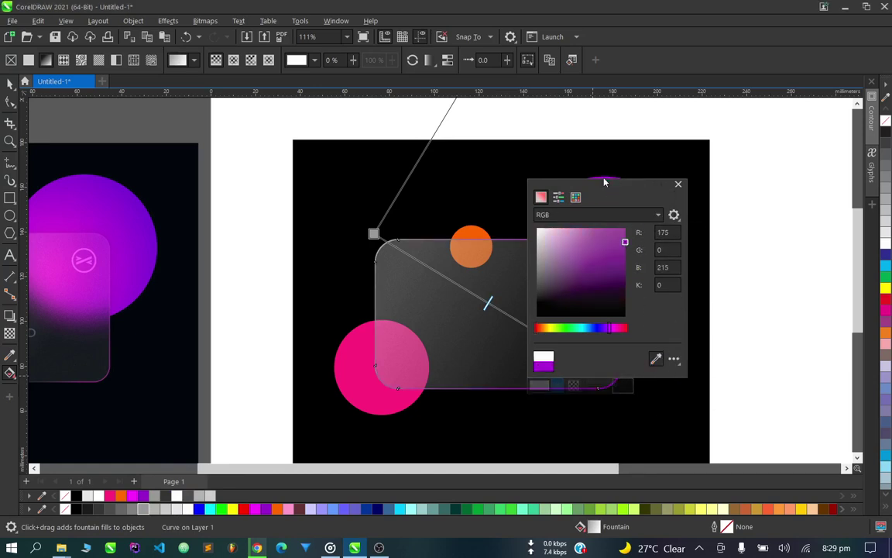
click(500, 310)
Add a black colour stop midway along the gradient, then return to the Pick tool.
double_click(503, 312)
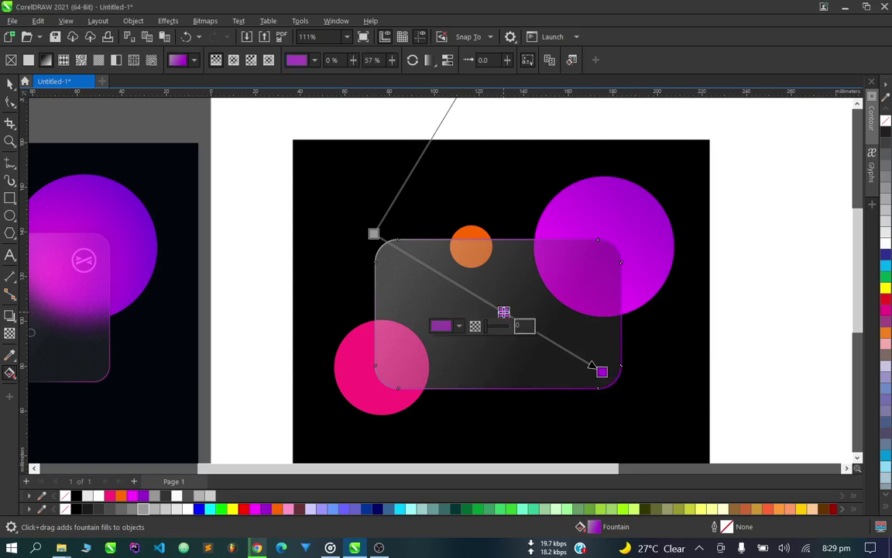
click(459, 326)
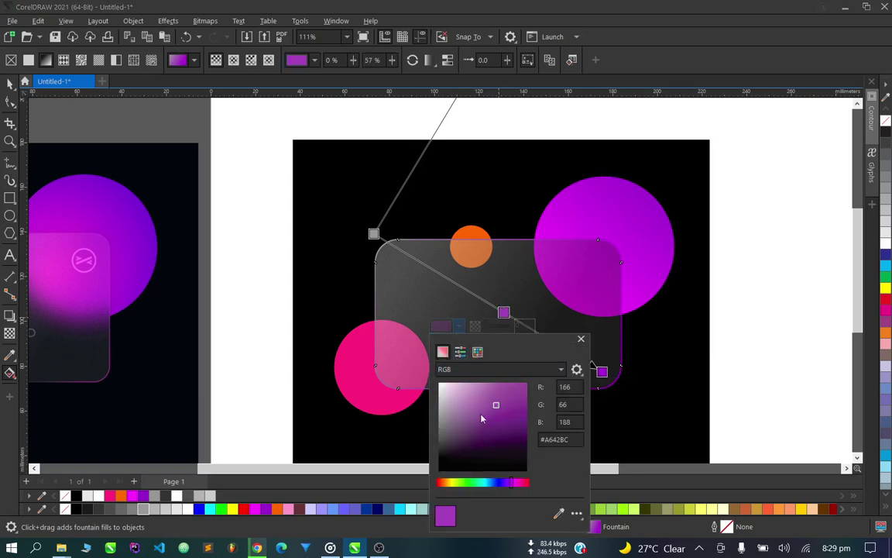
mouse_move(481, 418)
mouse_down()
mouse_move(457, 424)
mouse_move(561, 477)
mouse_up()
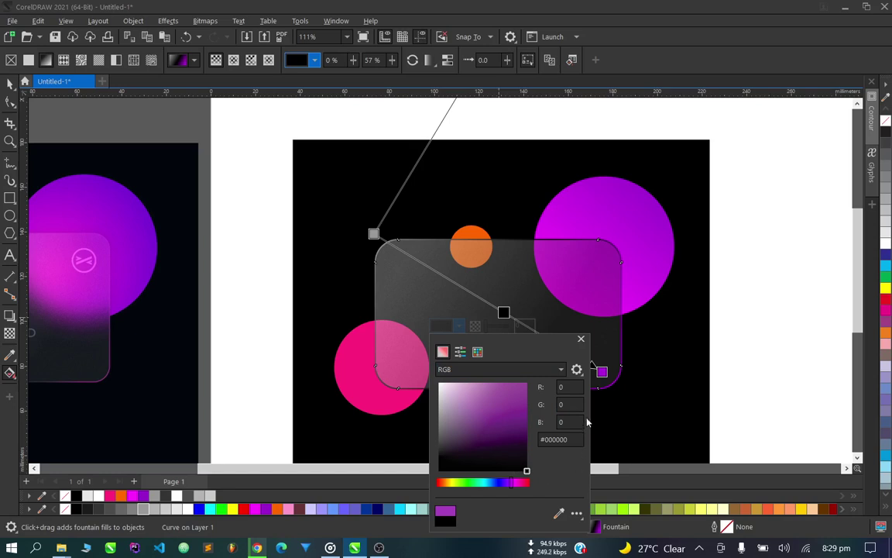
click(581, 339)
scroll(453, 306, down, 2)
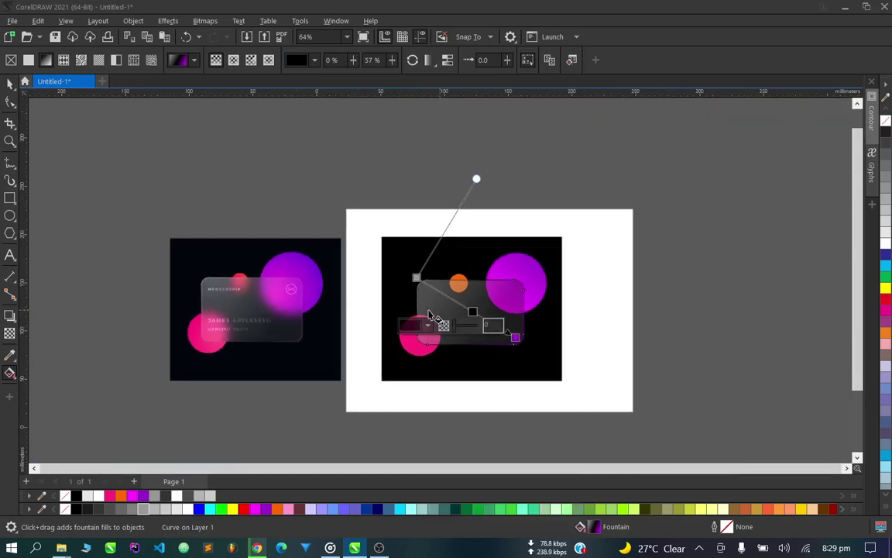
scroll(227, 343, up, 2)
scroll(227, 344, up, 3)
scroll(199, 383, down, 3)
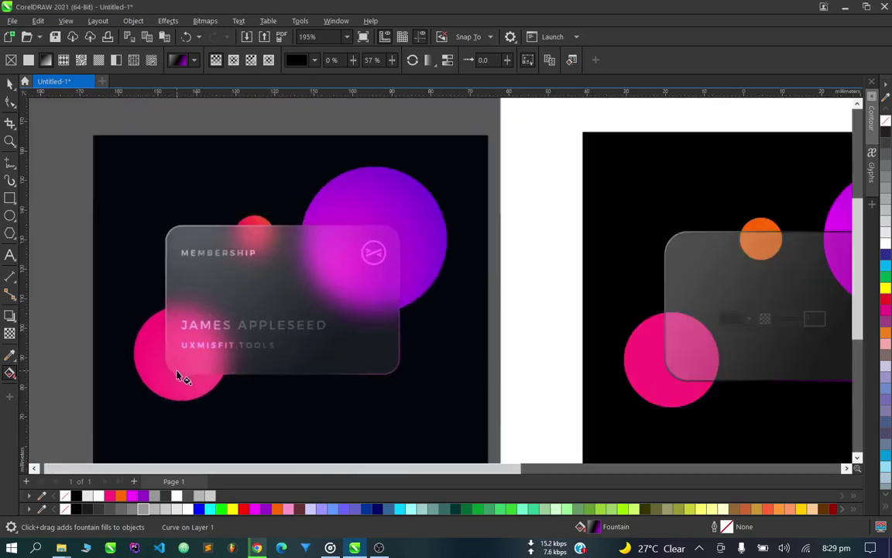
scroll(588, 370, up, 2)
scroll(559, 331, up, 2)
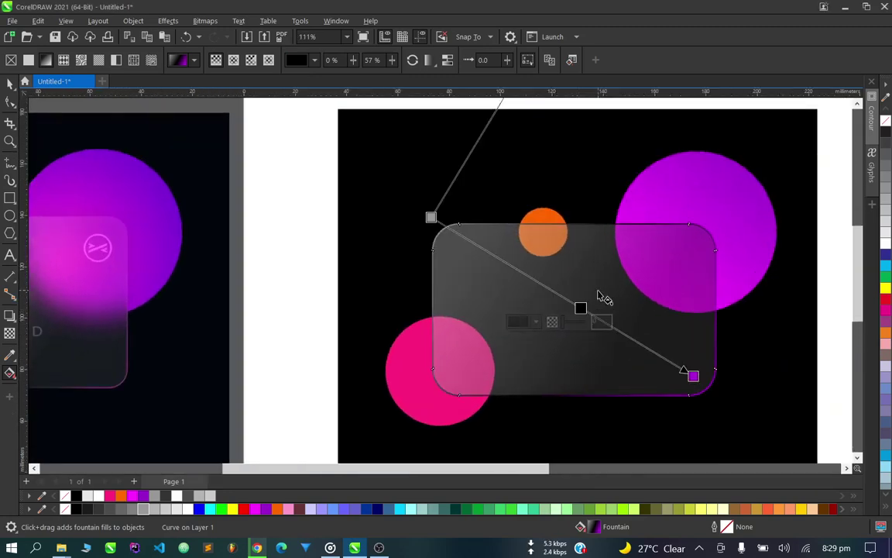
click(9, 83)
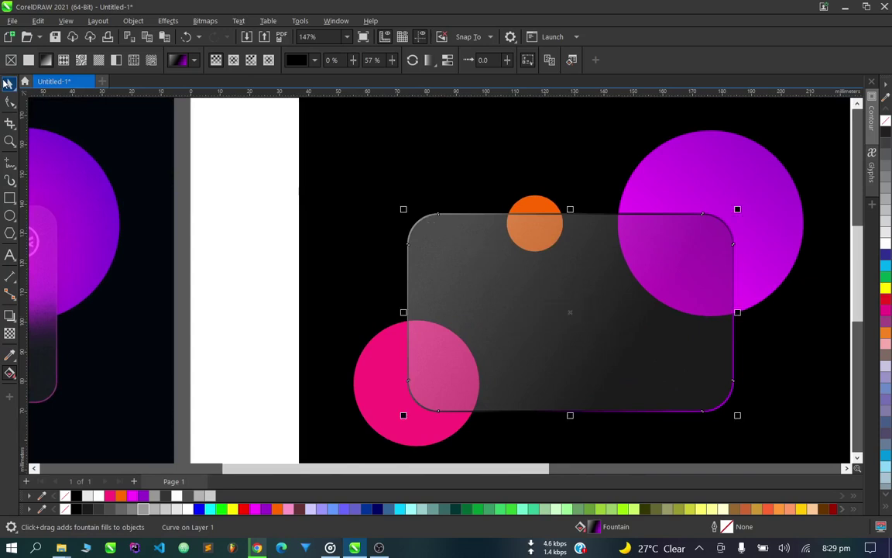
Apply No Fill from the palette to the card rectangle, dropping its purple gradient.
scroll(585, 298, down, 1)
scroll(585, 300, up, 1)
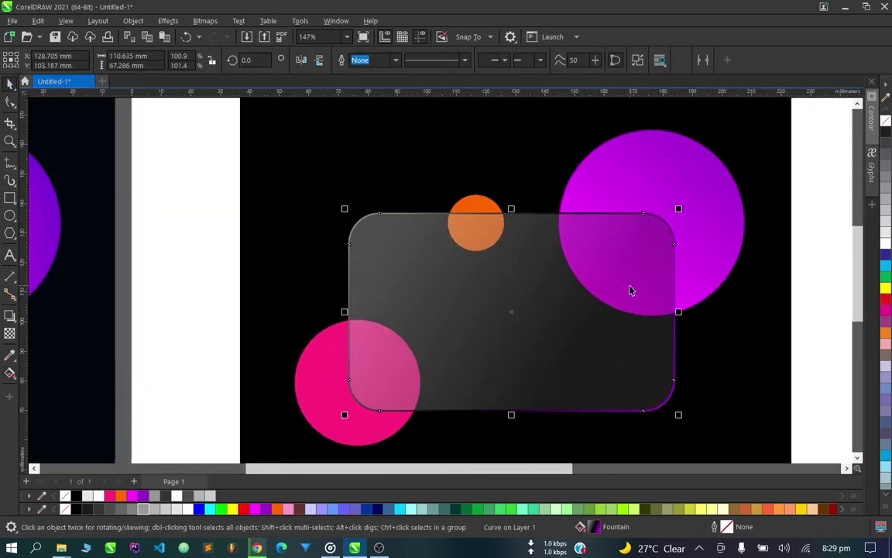
scroll(630, 288, down, 1)
scroll(630, 285, up, 3)
scroll(481, 381, down, 1)
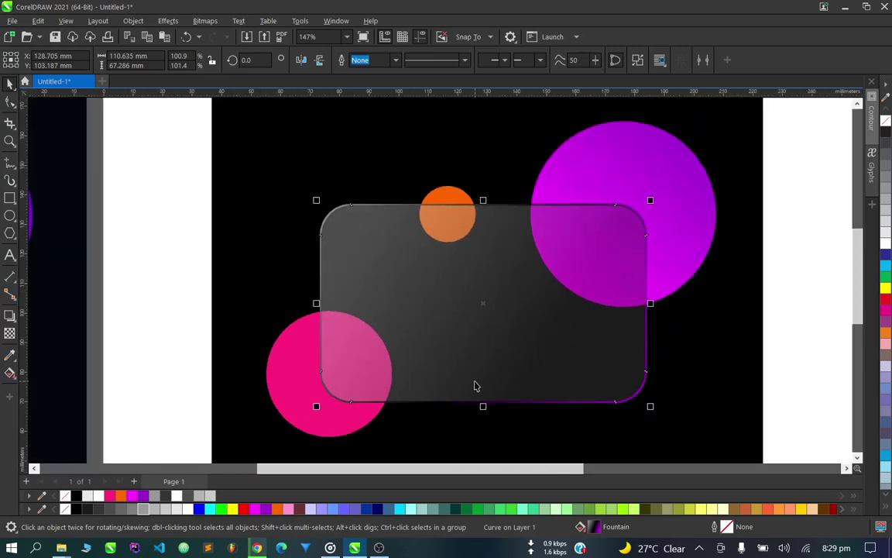
click(66, 496)
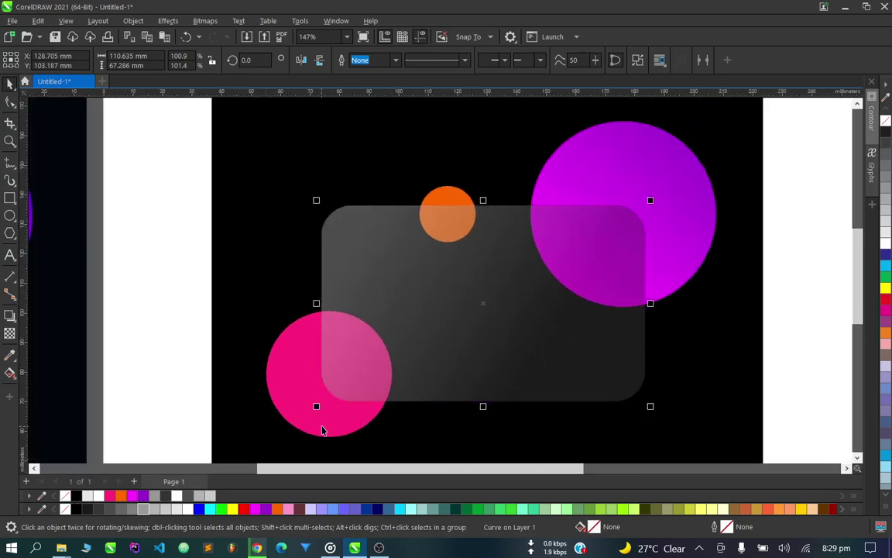
scroll(345, 402, up, 1)
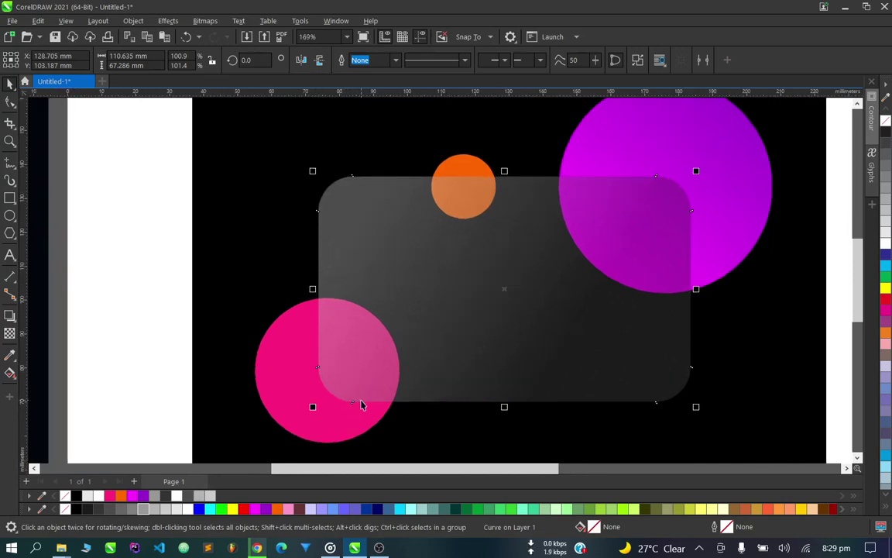
scroll(345, 402, up, 1)
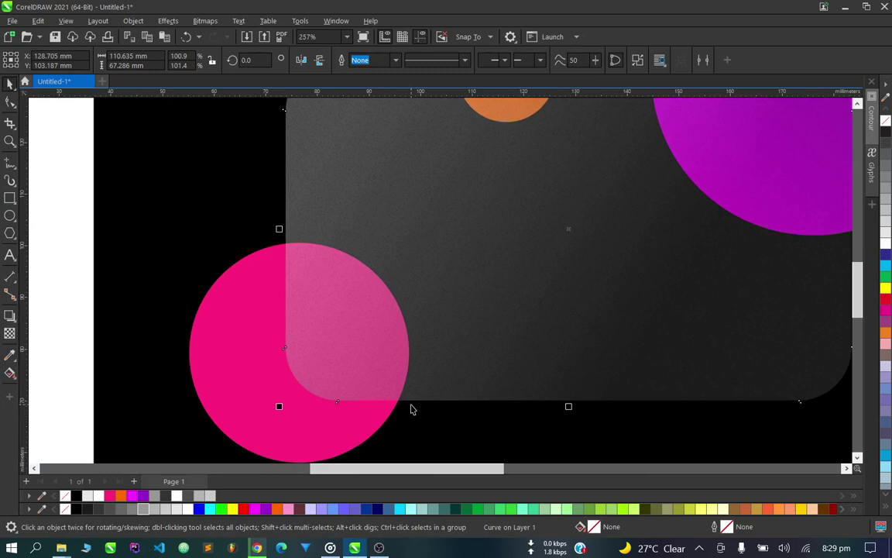
Give the card a white outline and convert it to an empty PowerClip frame.
right_click(183, 508)
scroll(361, 394, up, 2)
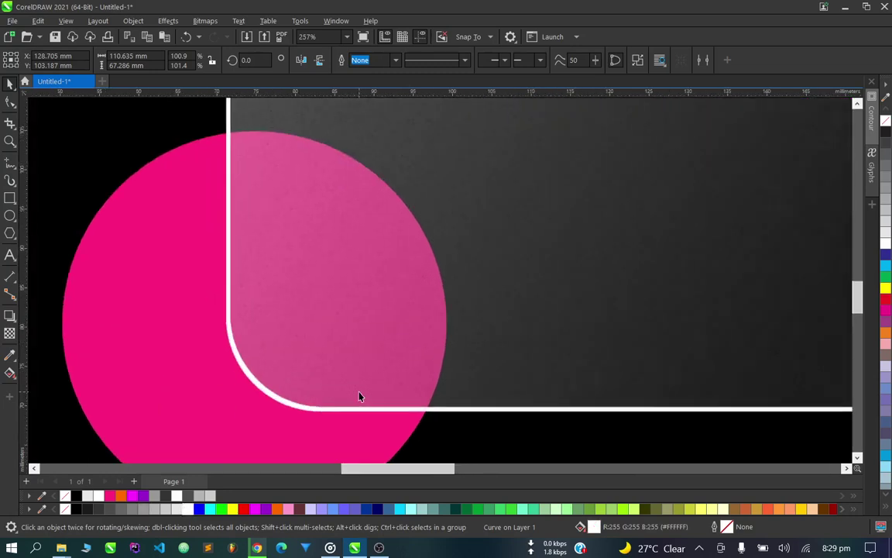
scroll(371, 407, up, 2)
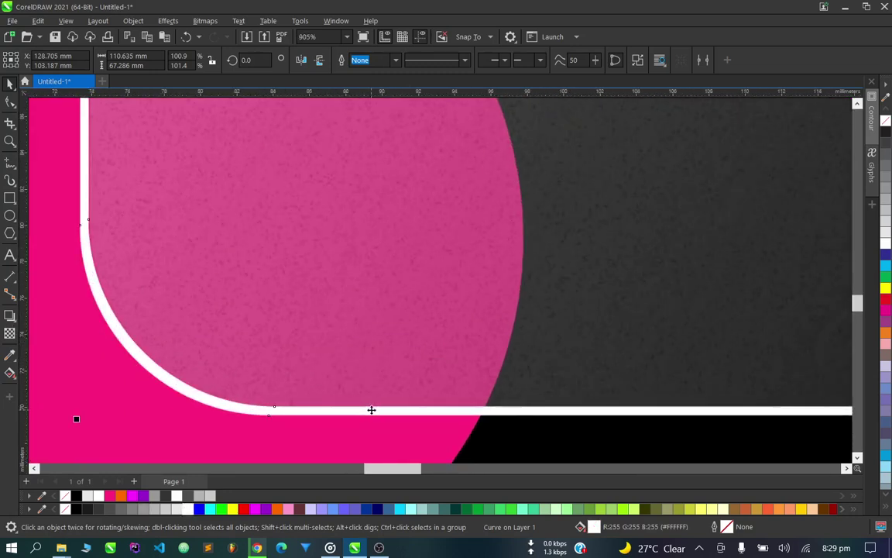
right_click(371, 409)
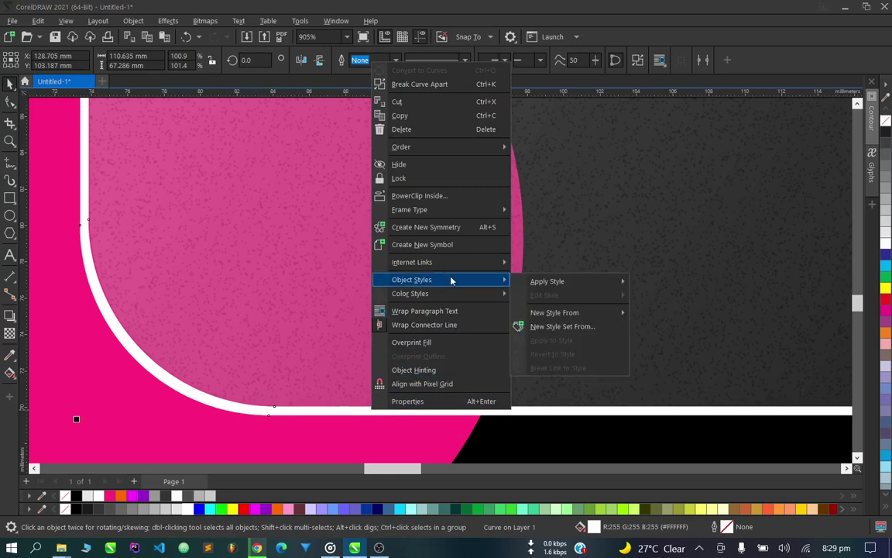
mouse_move(470, 213)
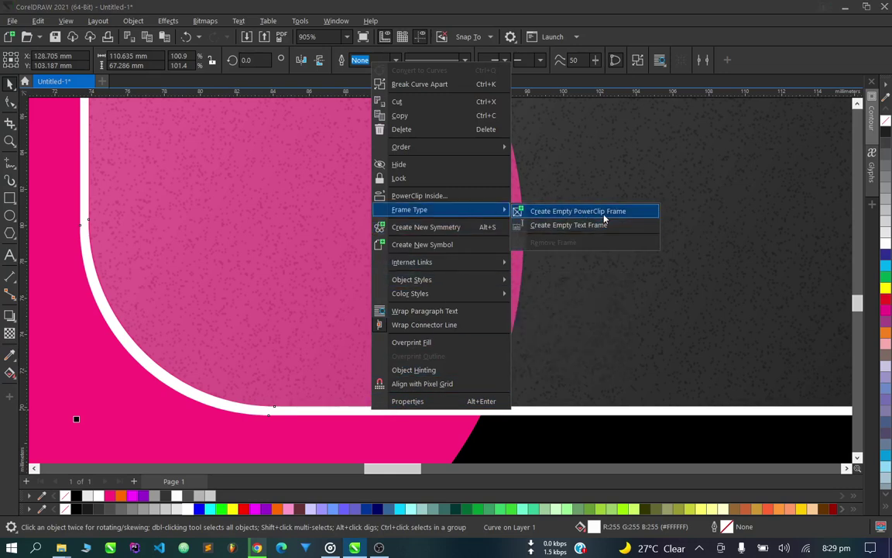
click(602, 211)
scroll(526, 303, down, 7)
scroll(599, 322, up, 2)
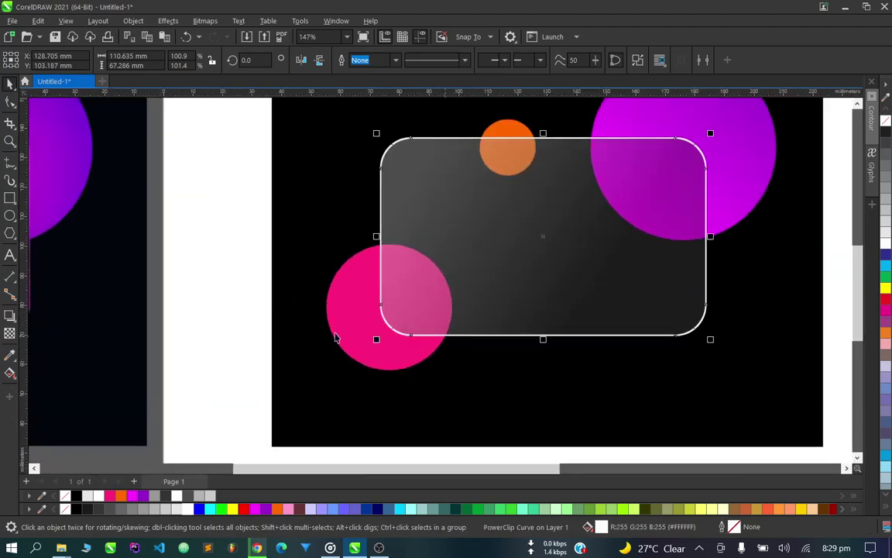
Reselect the card frame and open its PowerClip contents for editing.
click(263, 325)
scroll(372, 333, down, 1)
scroll(465, 355, up, 2)
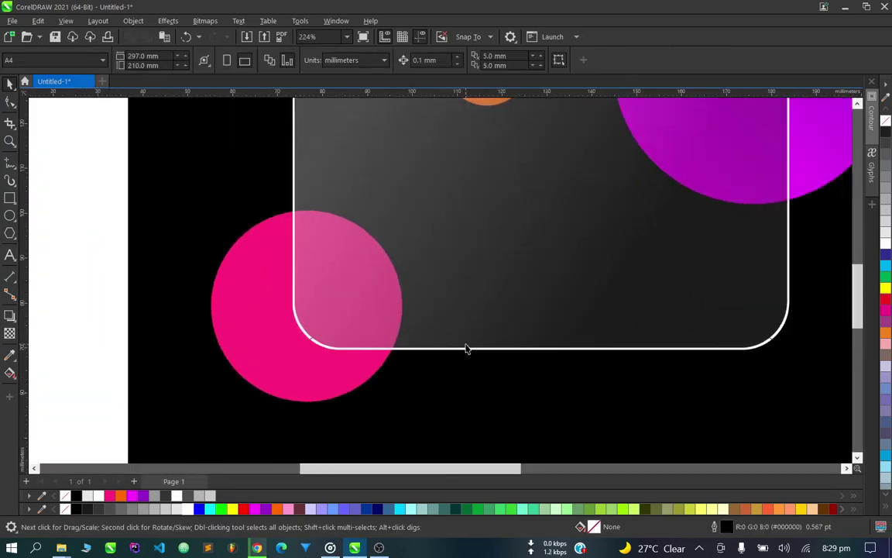
scroll(465, 349, down, 1)
scroll(385, 244, down, 1)
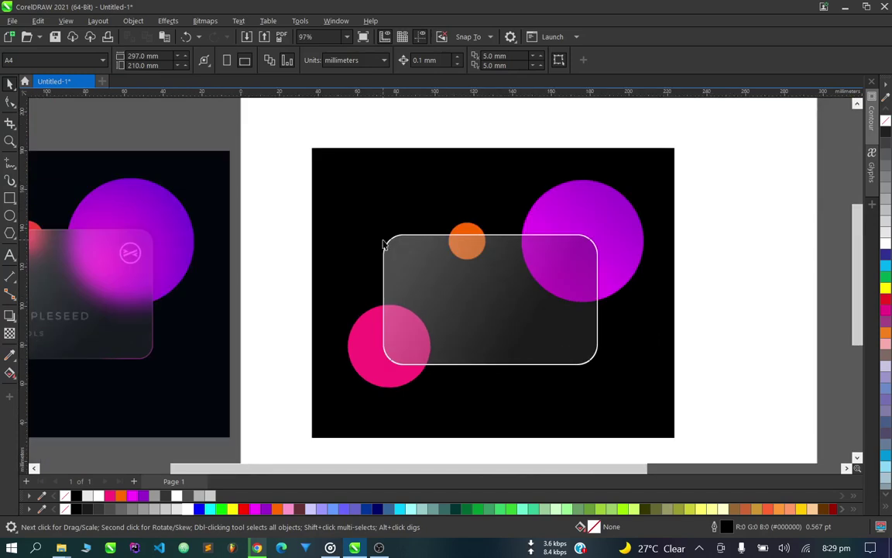
scroll(384, 241, up, 2)
click(411, 238)
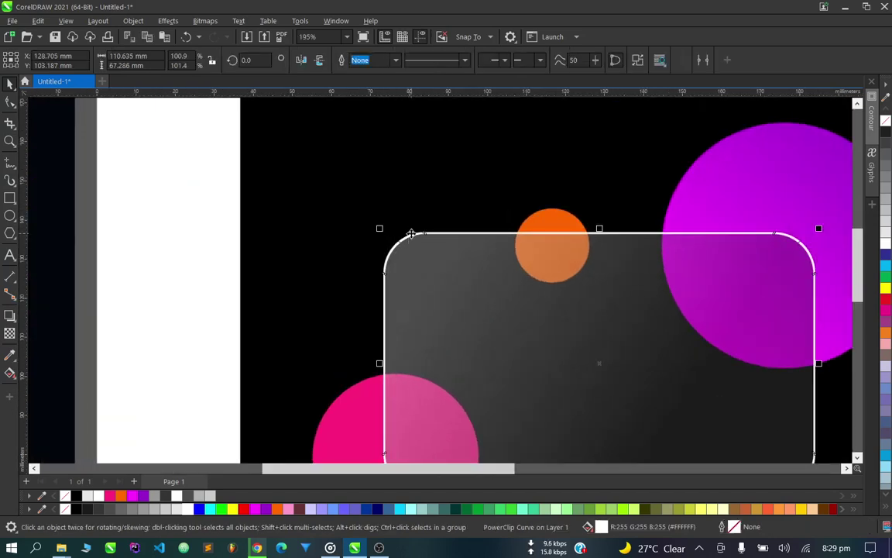
ctrl+click(411, 237)
scroll(412, 242, down, 3)
scroll(480, 274, up, 1)
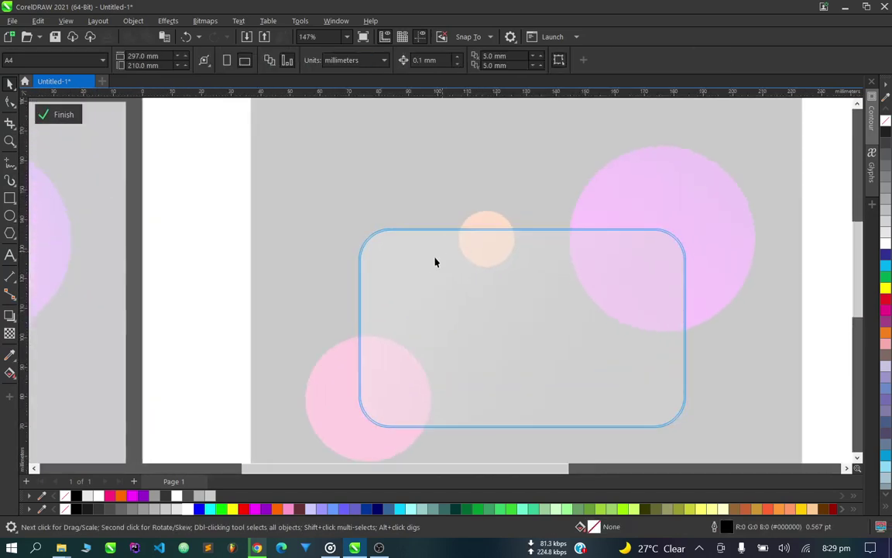
Draw a tall rectangle over the card's left half, filled white with no outline.
click(10, 197)
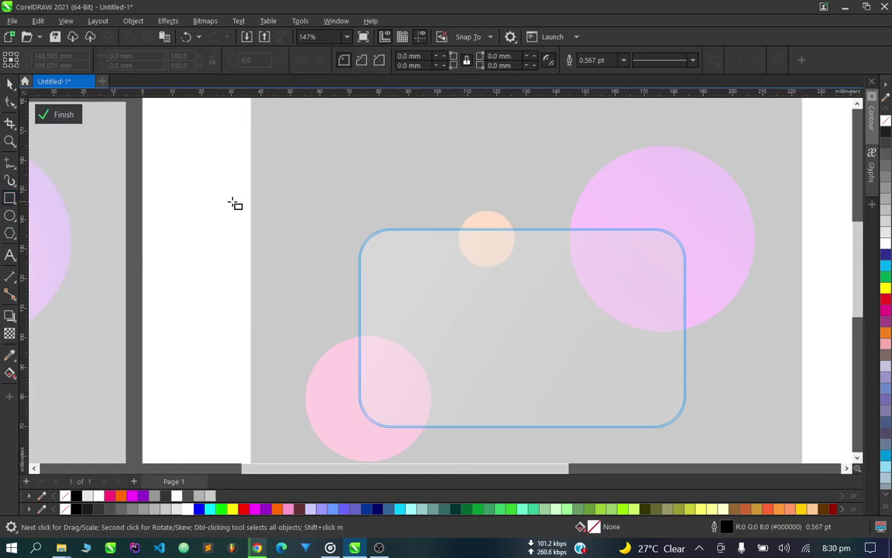
drag(273, 167, 510, 438)
drag(502, 436, 516, 450)
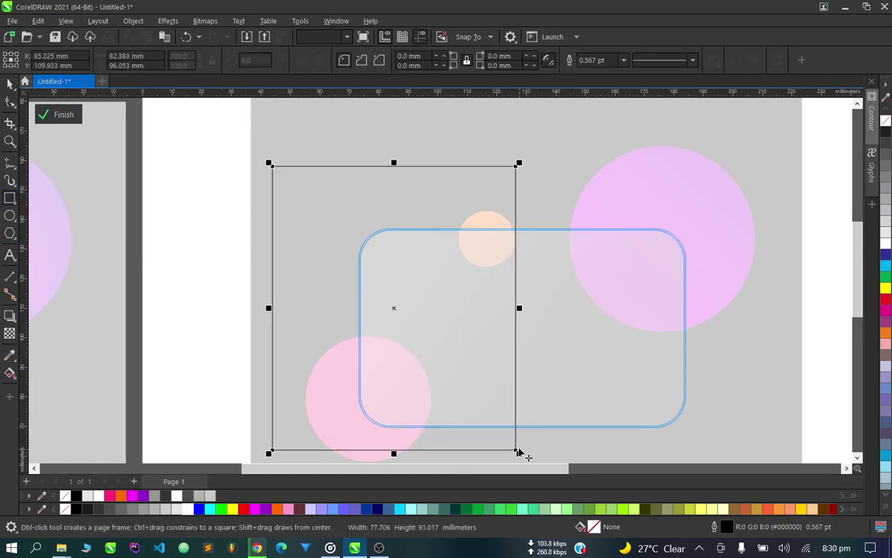
key(space)
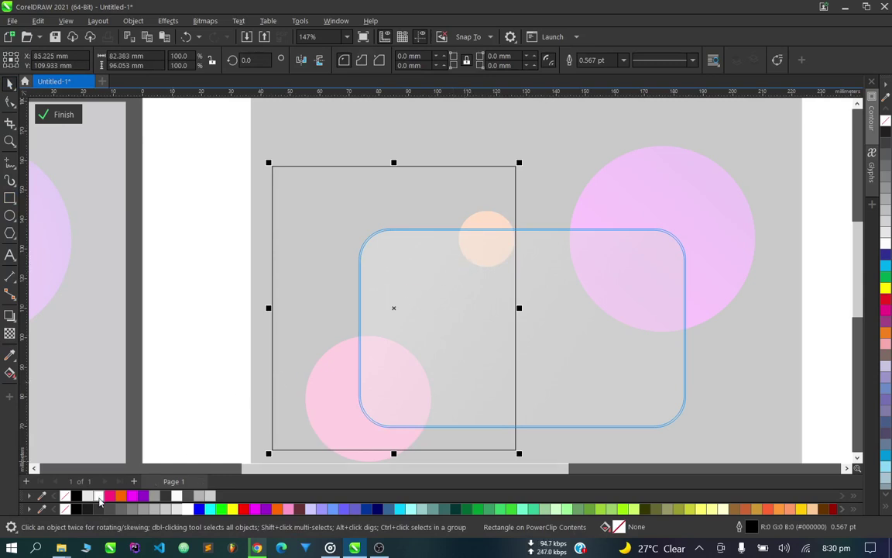
click(117, 500)
right_click(65, 508)
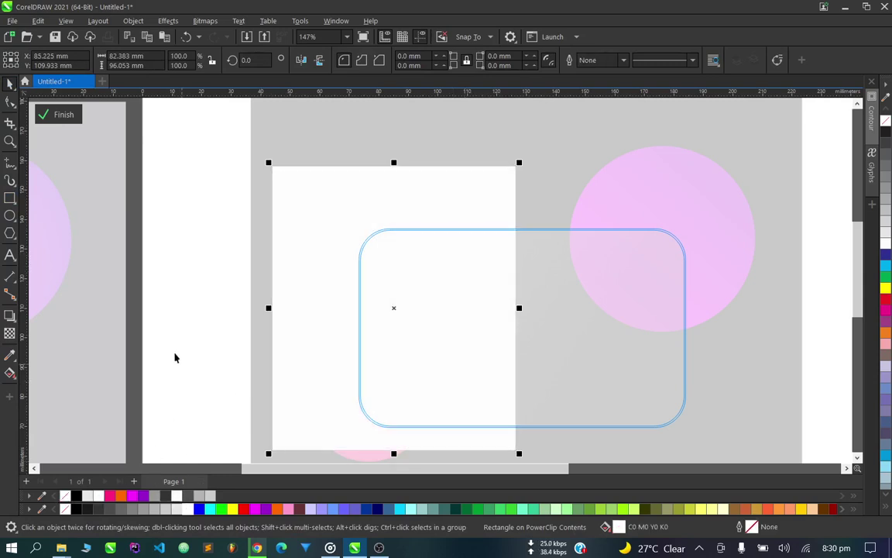
Fade the rectangle left-to-right, rotate it to 330°, move it up-left, and finish editing.
click(10, 335)
drag(321, 322, 498, 318)
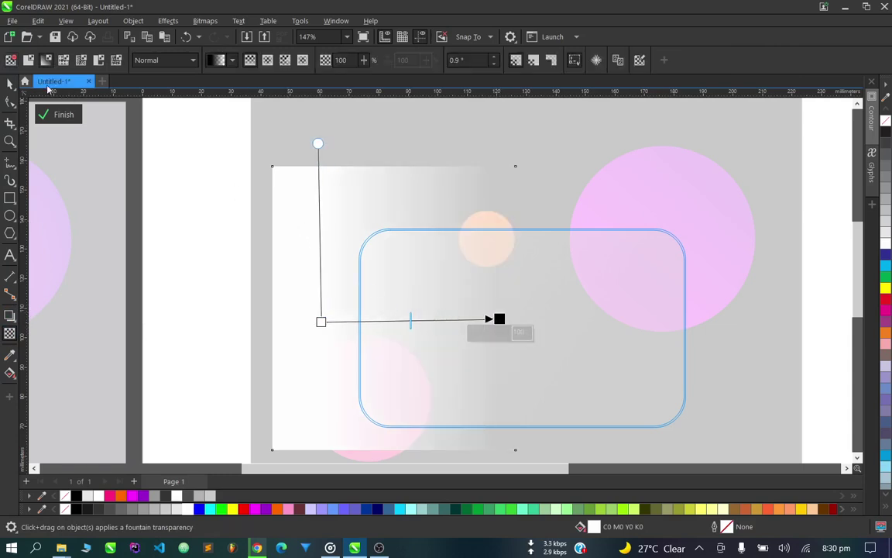
click(10, 83)
click(337, 265)
drag(270, 164, 359, 122)
drag(381, 236, 352, 217)
ctrl+click(597, 180)
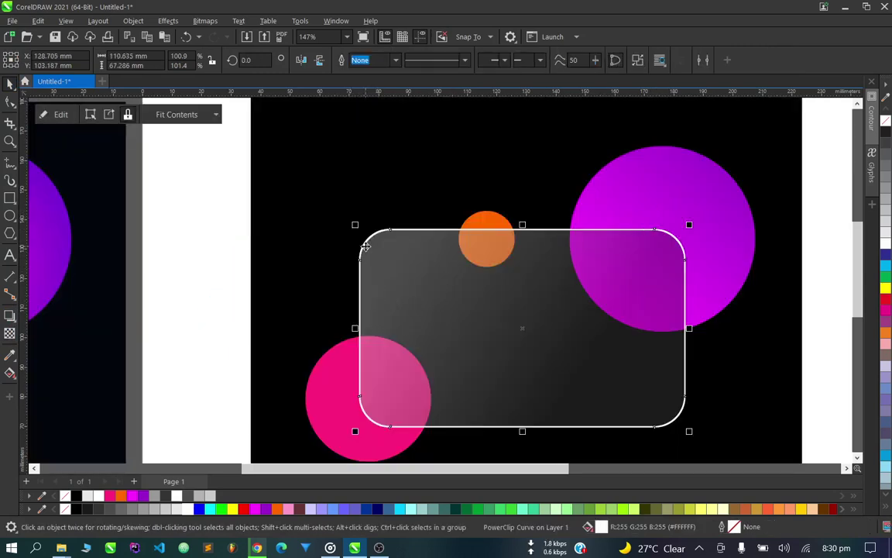
Remove the card's white outline and reposition the light streak inside the frame.
right_click(64, 495)
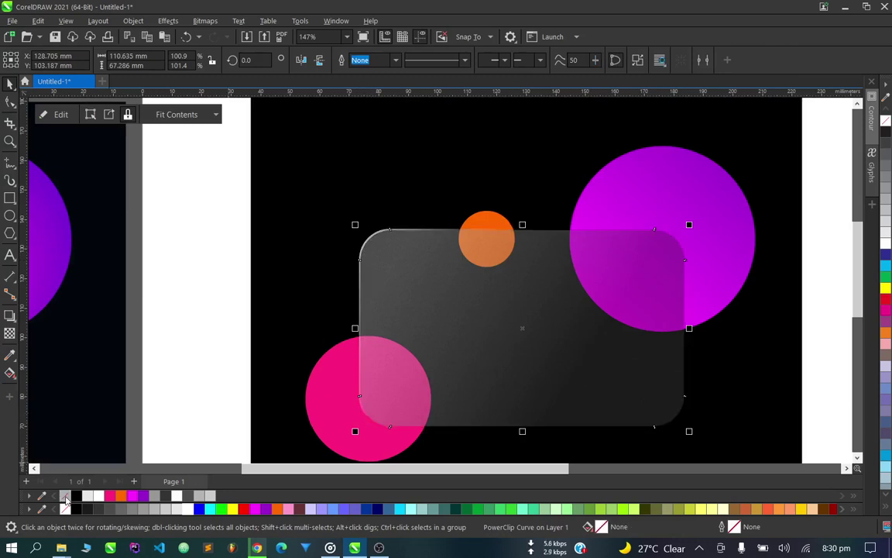
scroll(372, 268, up, 2)
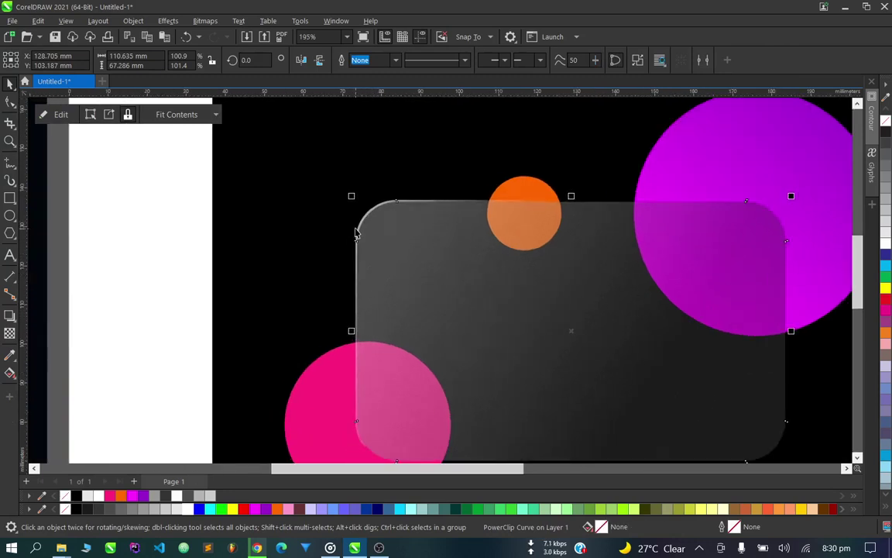
ctrl+click(358, 225)
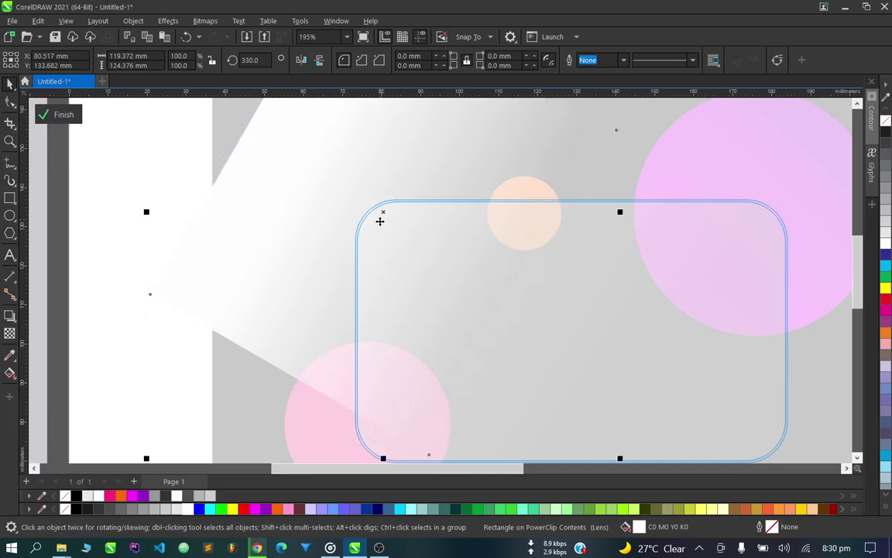
drag(382, 227, 351, 264)
drag(356, 325, 314, 323)
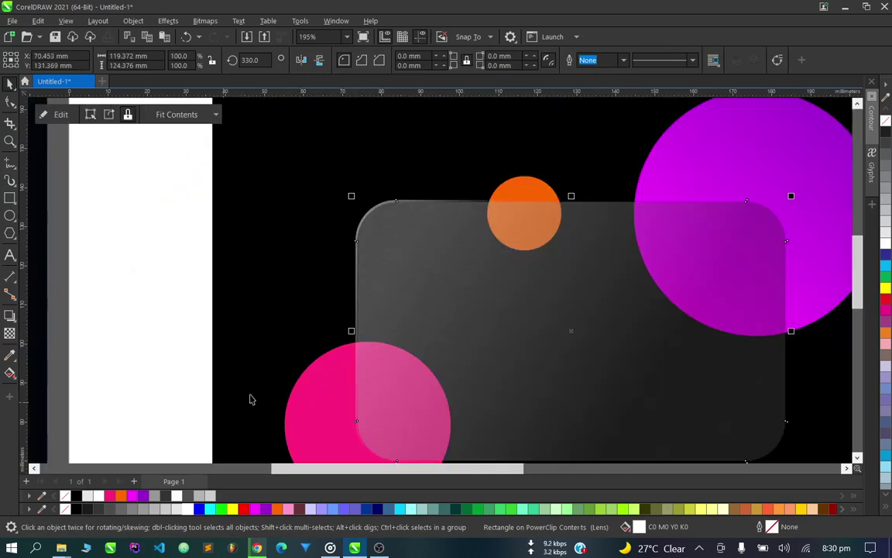
key(Escape)
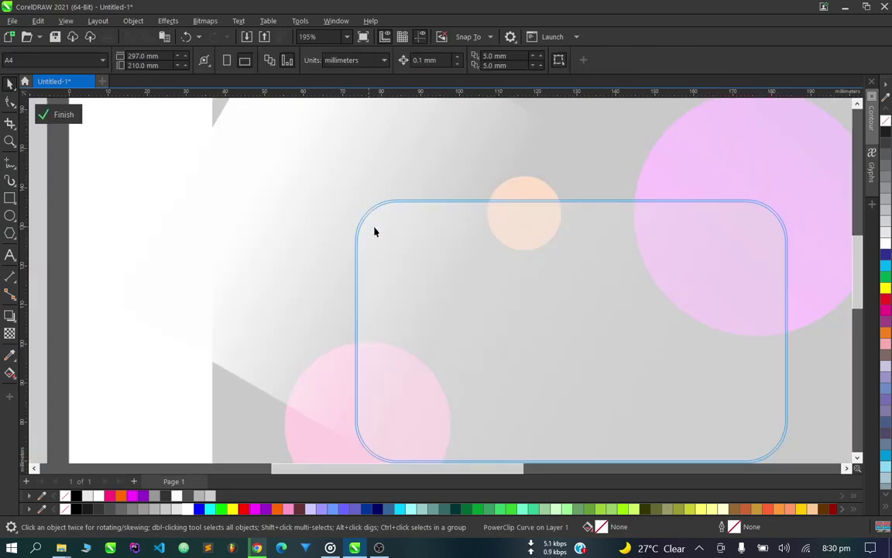
drag(375, 231, 422, 264)
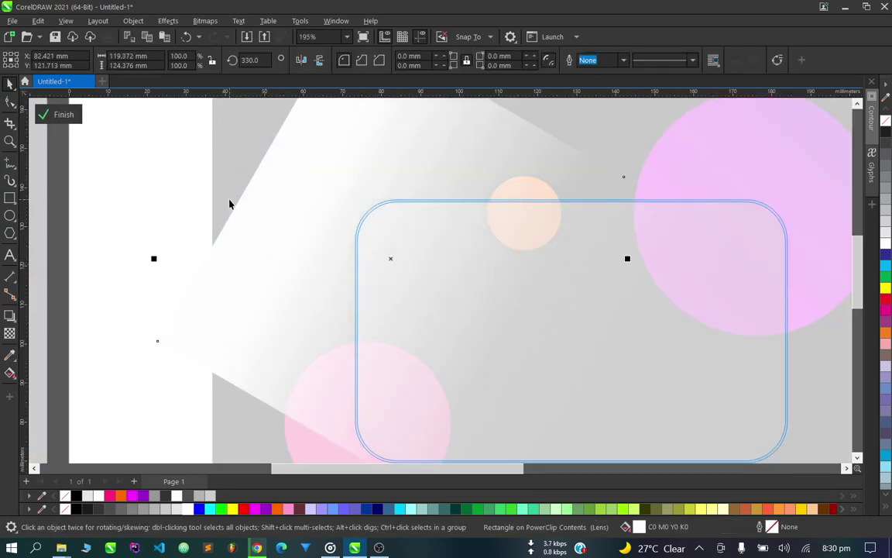
ctrl+click(230, 204)
Reopen the frame contents and place a mirrored copy of the streak at lower right.
scroll(305, 212, down, 3)
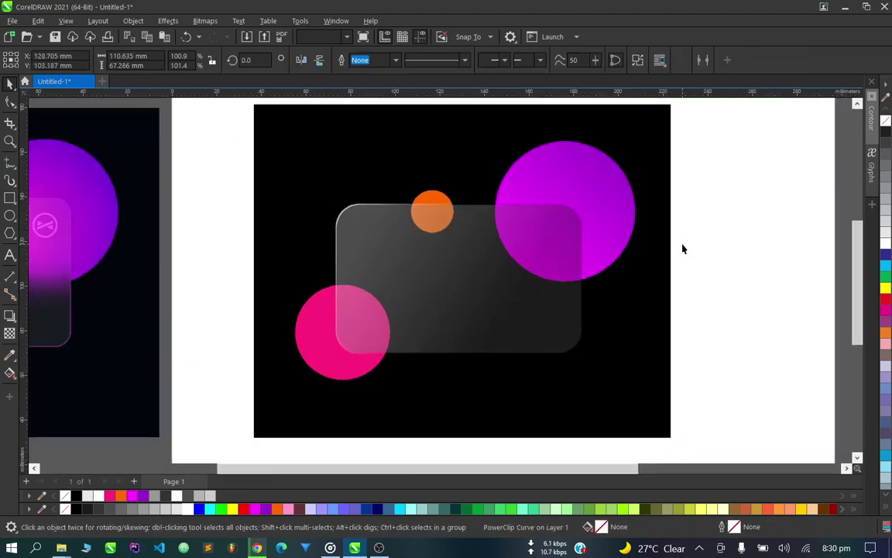
click(683, 248)
scroll(684, 249, down, 1)
scroll(567, 240, up, 2)
click(352, 215)
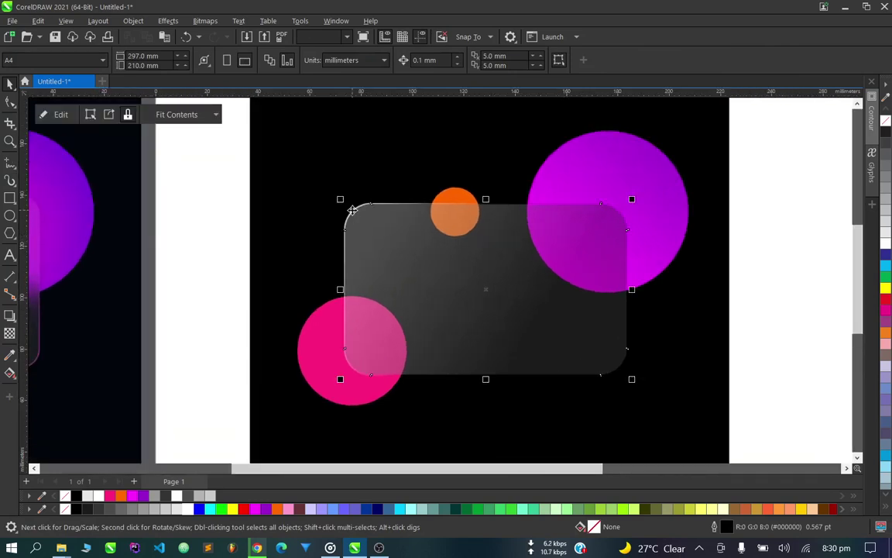
ctrl+click(354, 215)
scroll(341, 202, down, 1)
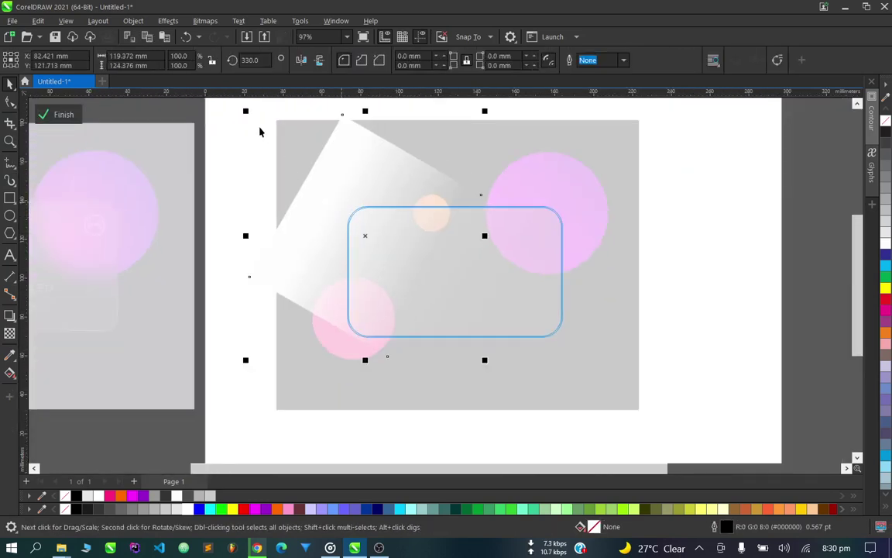
drag(246, 112, 500, 242)
drag(540, 267, 540, 274)
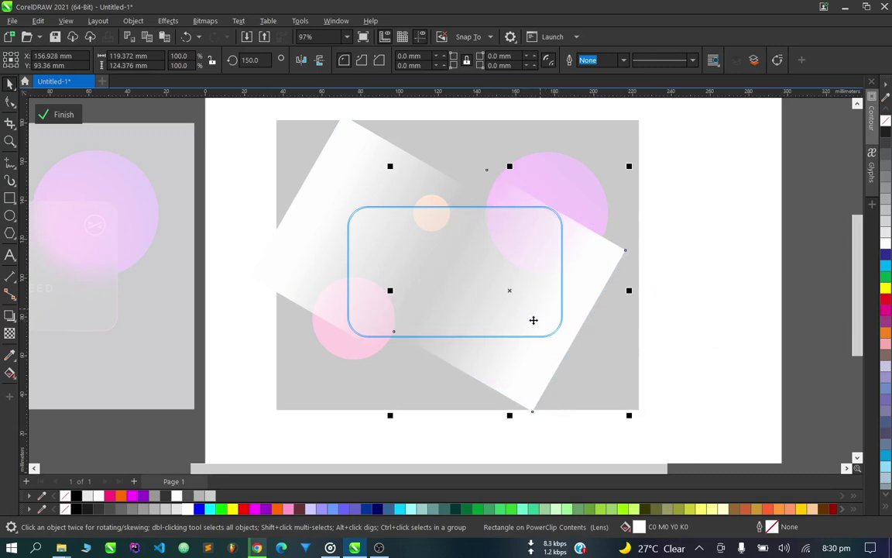
Fill the lower-right streak with Magenta and finish editing the card's contents.
click(10, 373)
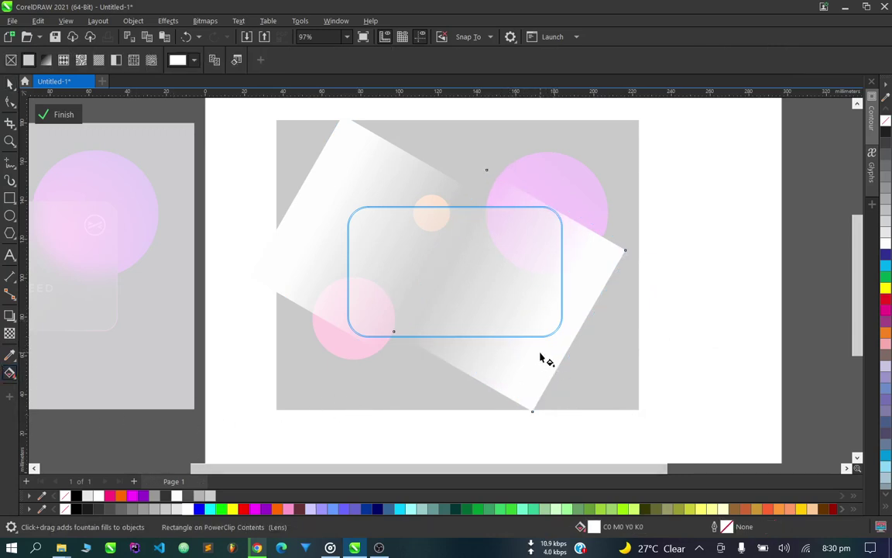
scroll(539, 356, down, 2)
scroll(537, 345, up, 3)
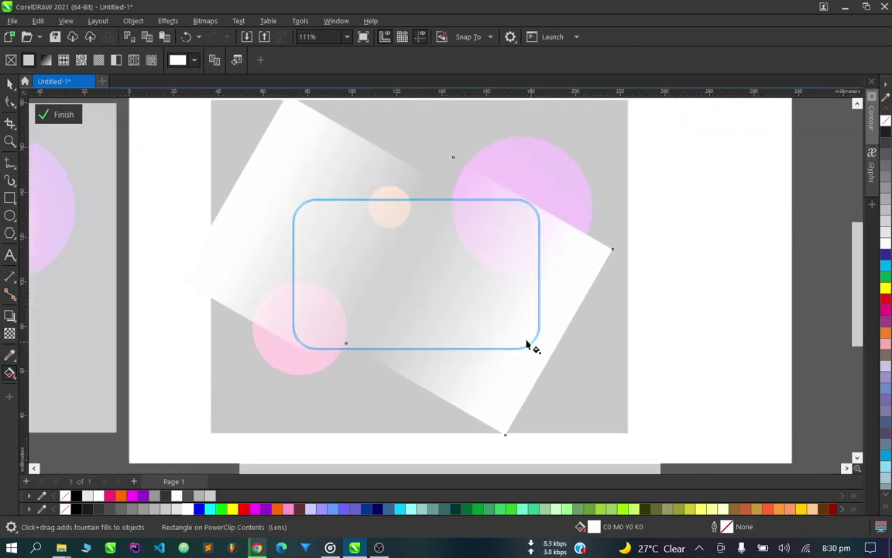
scroll(523, 339, down, 1)
scroll(526, 341, up, 2)
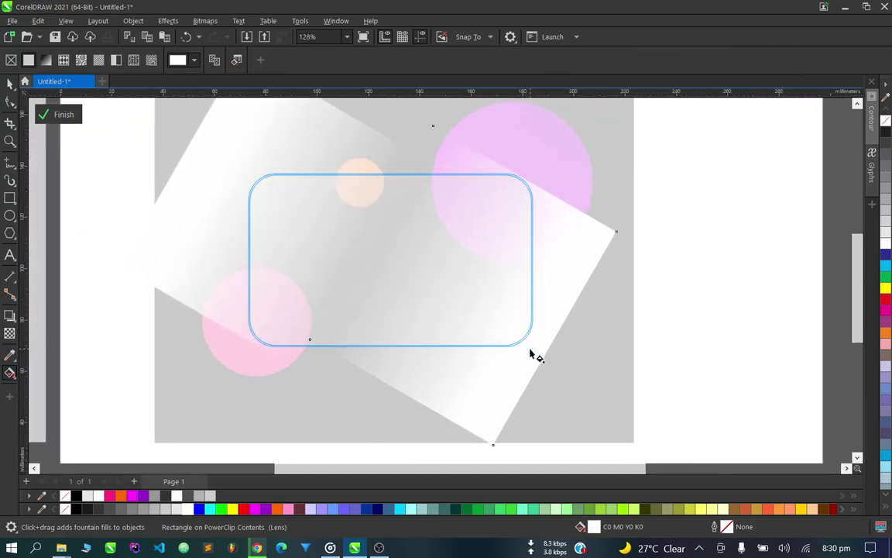
click(10, 83)
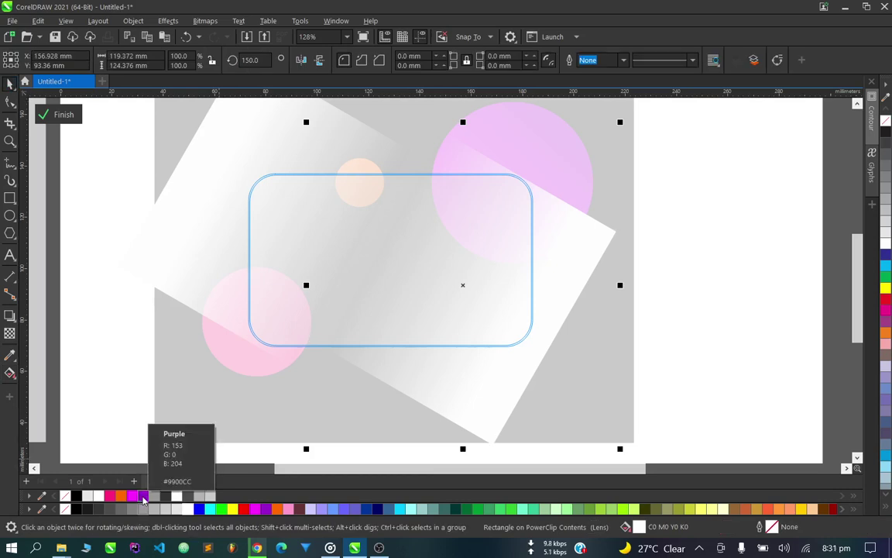
click(142, 497)
click(132, 495)
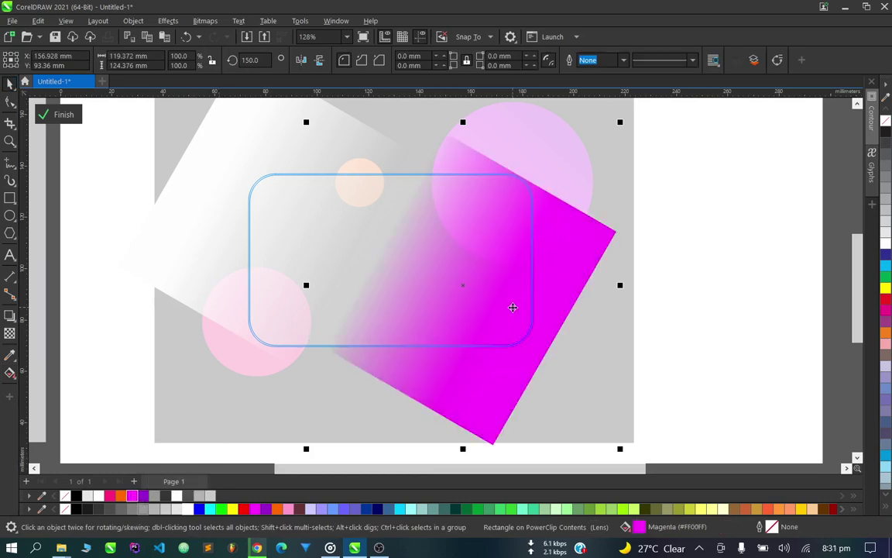
scroll(513, 307, down, 5)
key(Delete)
scroll(555, 328, up, 5)
ctrl+click(502, 309)
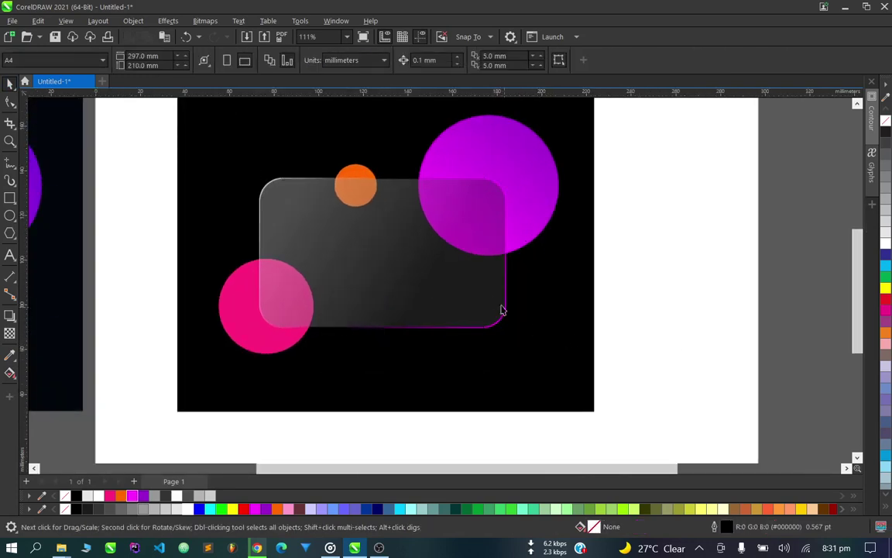
scroll(496, 310, up, 2)
scroll(324, 308, down, 1)
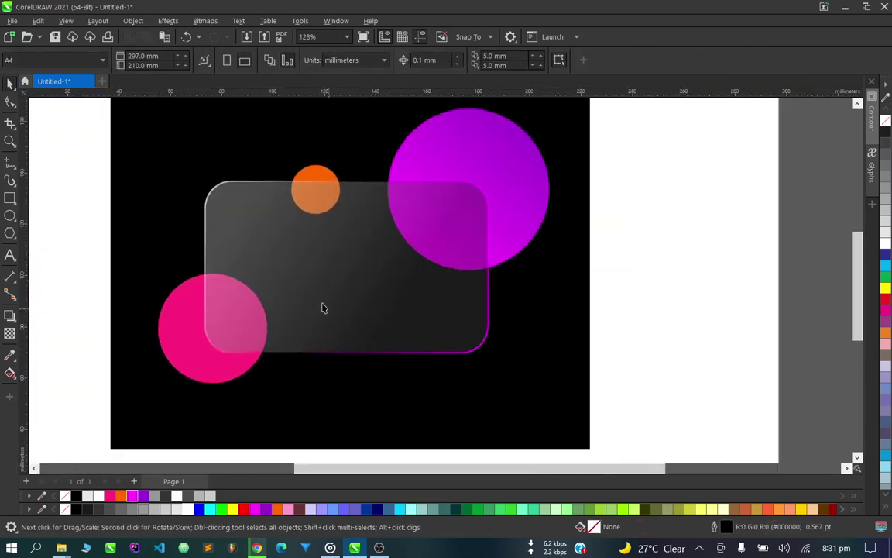
scroll(337, 241, down, 1)
scroll(216, 219, up, 1)
scroll(408, 313, down, 4)
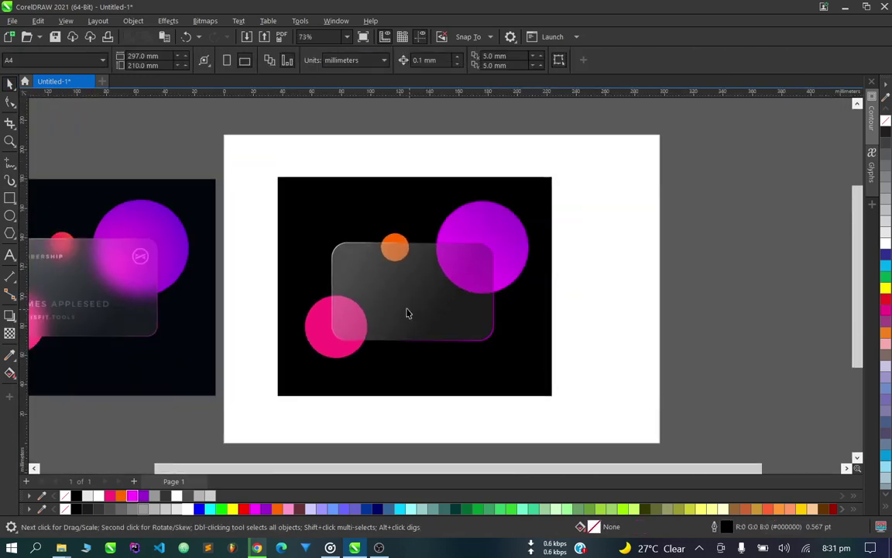
scroll(408, 301, down, 1)
scroll(408, 300, down, 1)
scroll(136, 300, up, 3)
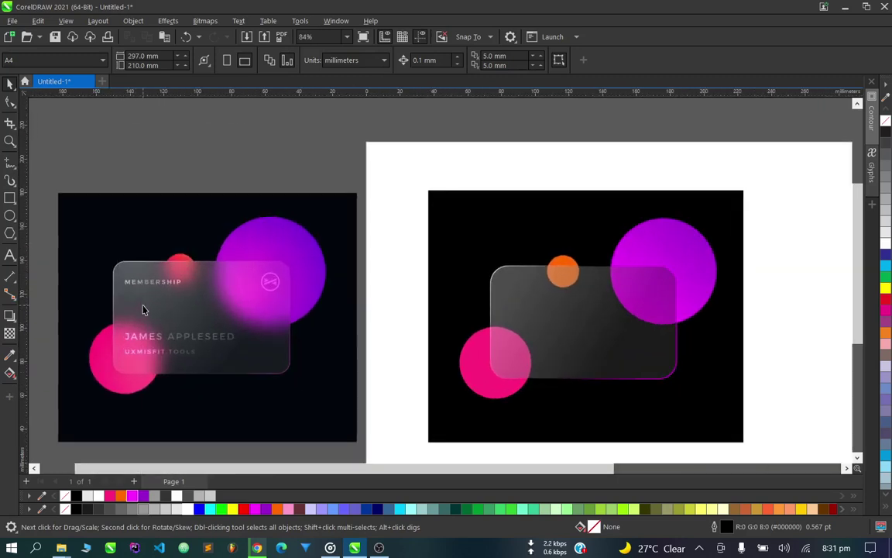
scroll(240, 334, down, 3)
scroll(418, 341, up, 3)
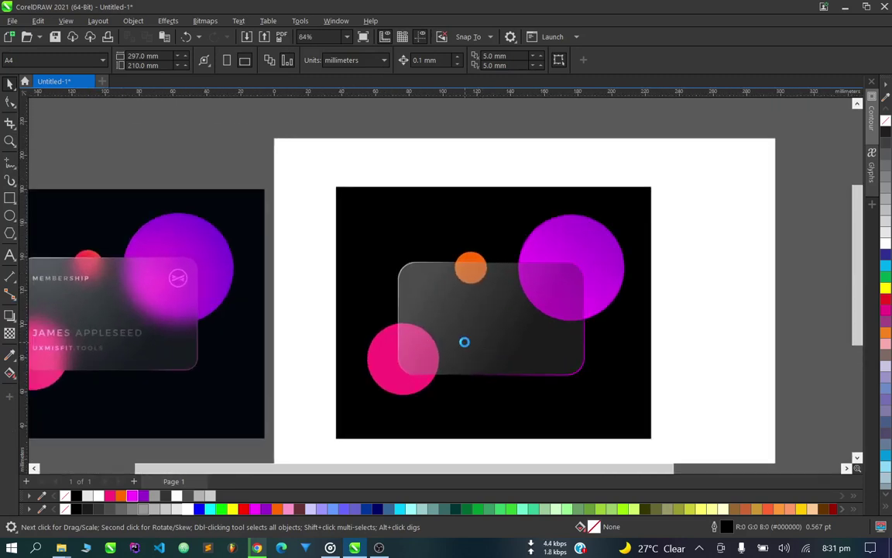
scroll(464, 341, down, 1)
scroll(178, 288, up, 4)
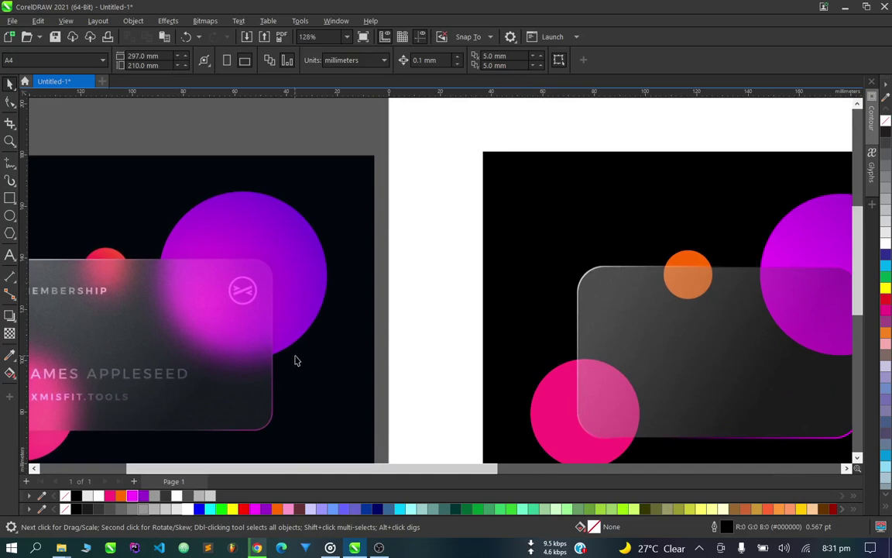
scroll(232, 341, down, 2)
scroll(168, 260, up, 2)
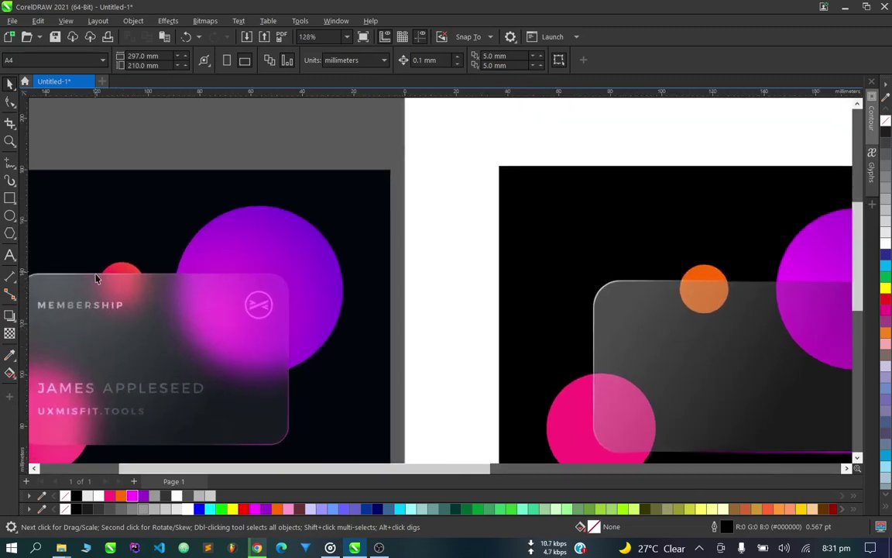
scroll(169, 264, down, 2)
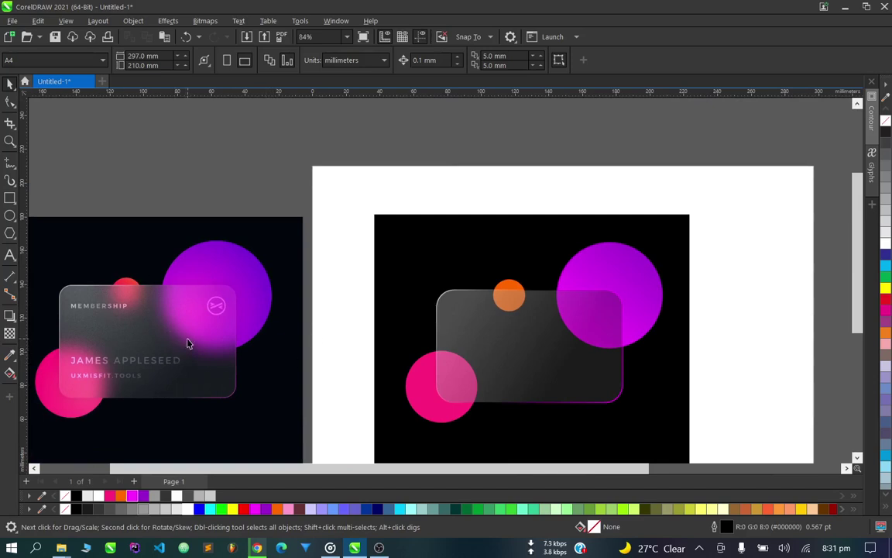
scroll(189, 341, down, 2)
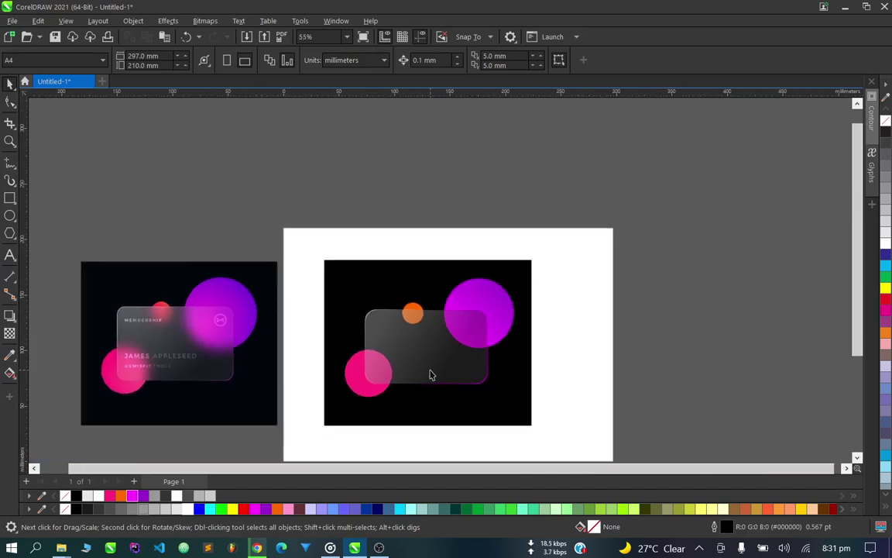
scroll(430, 374, up, 3)
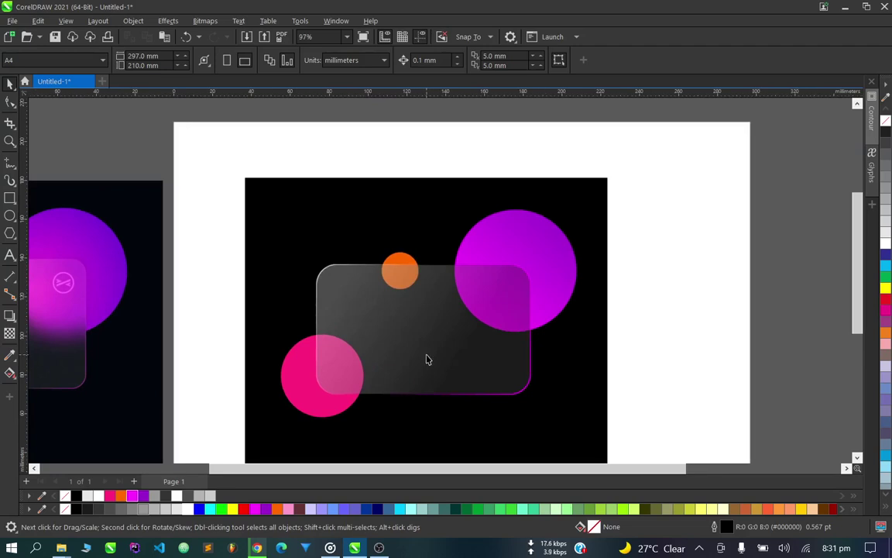
Convert the card to an empty PowerClip frame and open its contents.
click(427, 356)
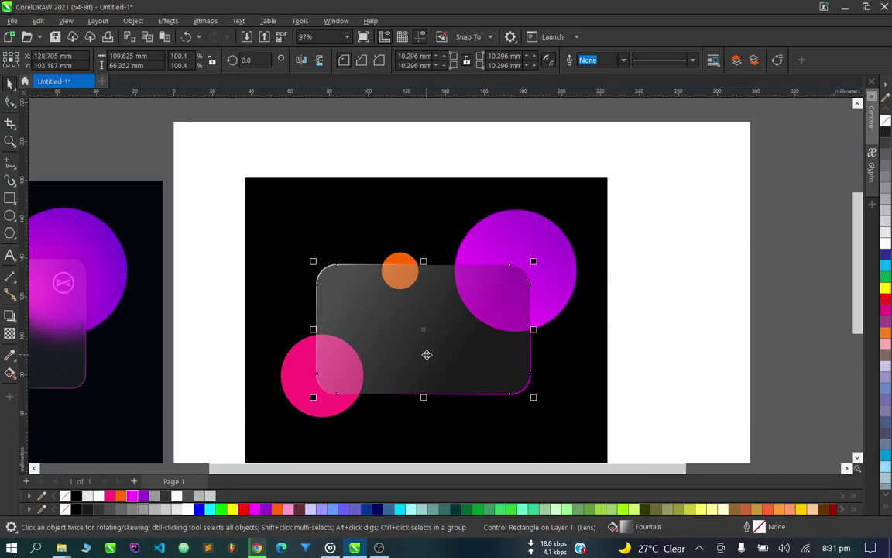
right_click(427, 354)
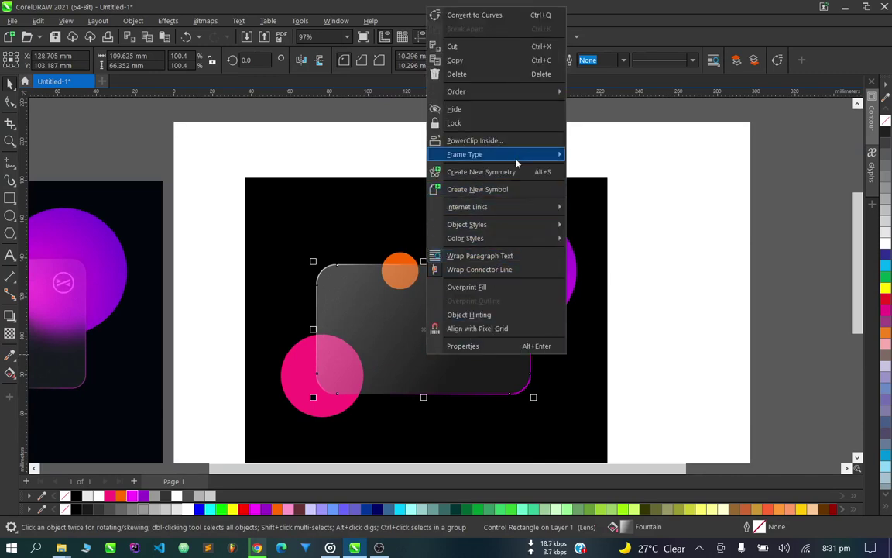
mouse_move(521, 159)
click(622, 156)
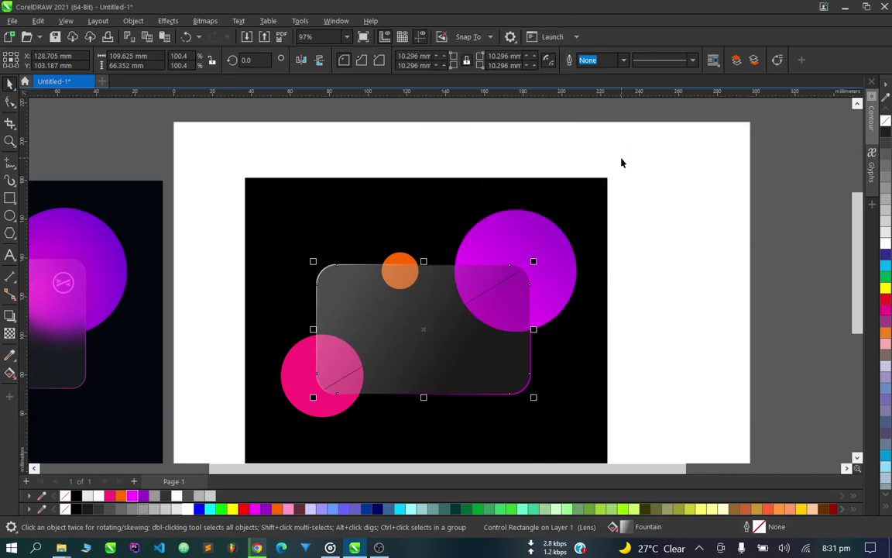
double_click(421, 337)
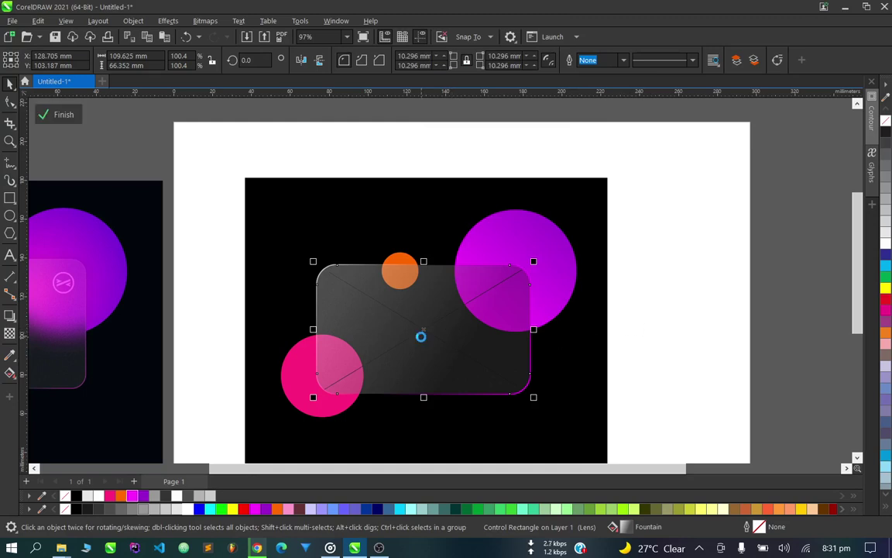
Draw a rectangle inside the frame and resize it to 118.19 × 76.057 mm.
click(10, 198)
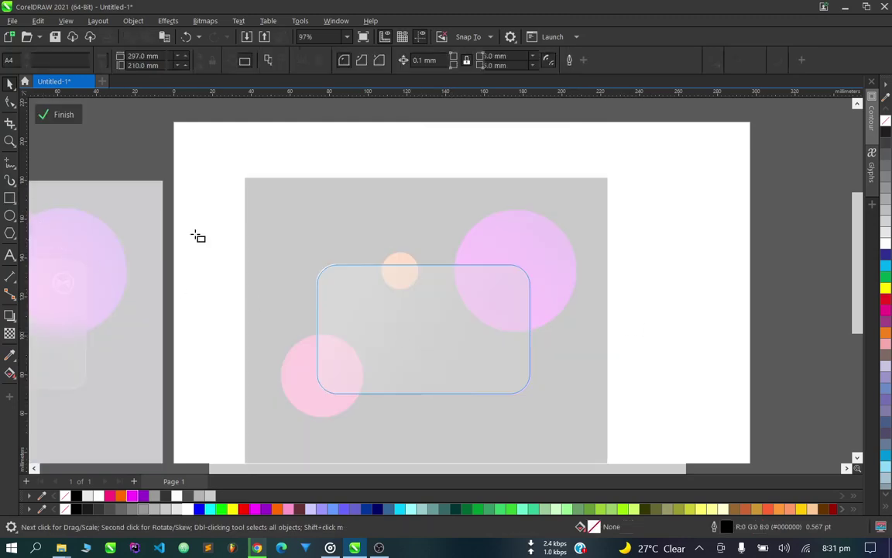
drag(305, 239, 542, 405)
click(6, 82)
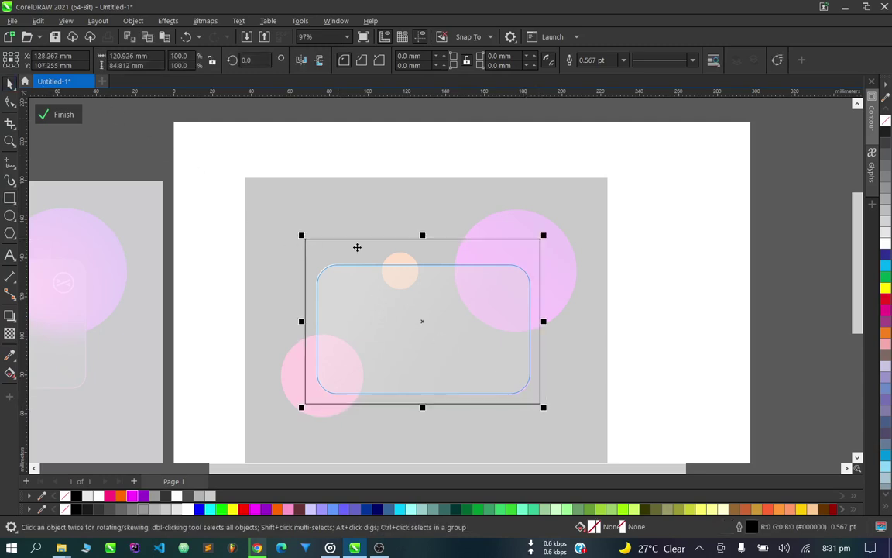
drag(422, 236, 423, 252)
drag(544, 333, 541, 328)
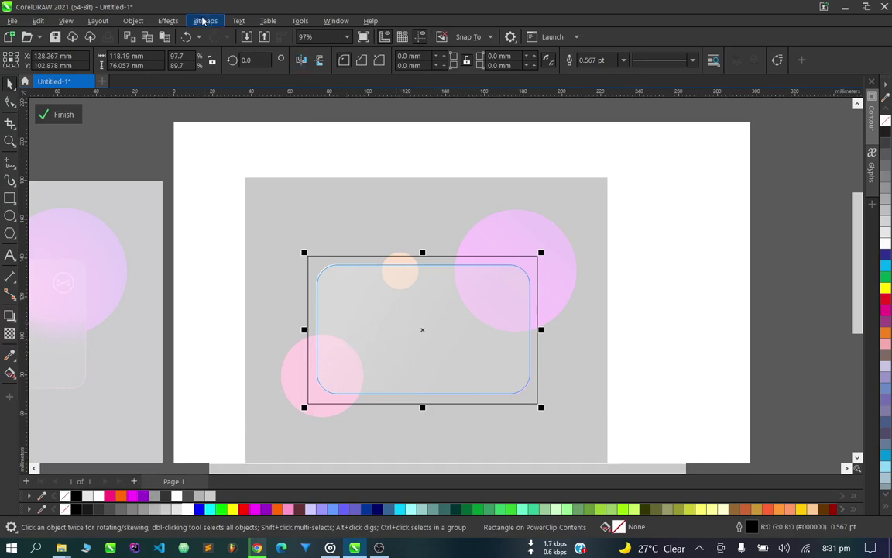
Apply a 26.5-pixel Gaussian Blur to the rectangle inside the card's PowerClip contents.
click(167, 22)
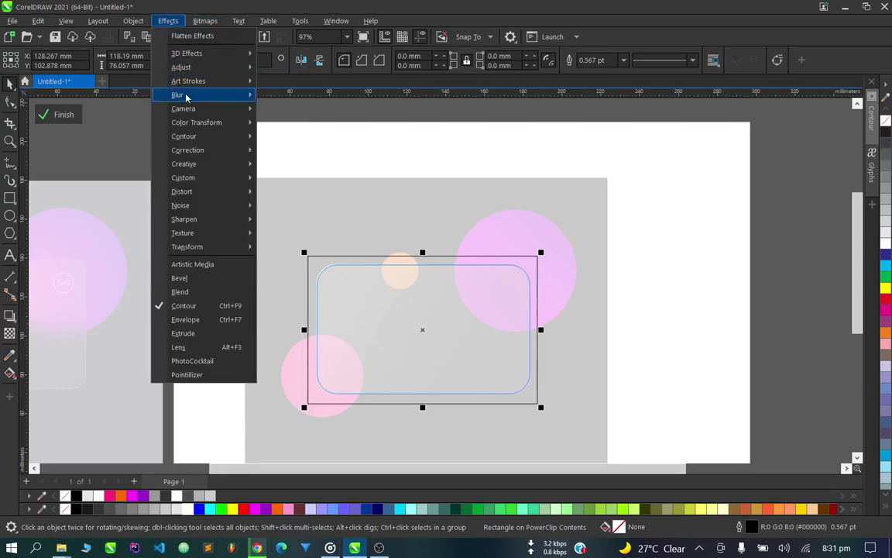
mouse_move(188, 96)
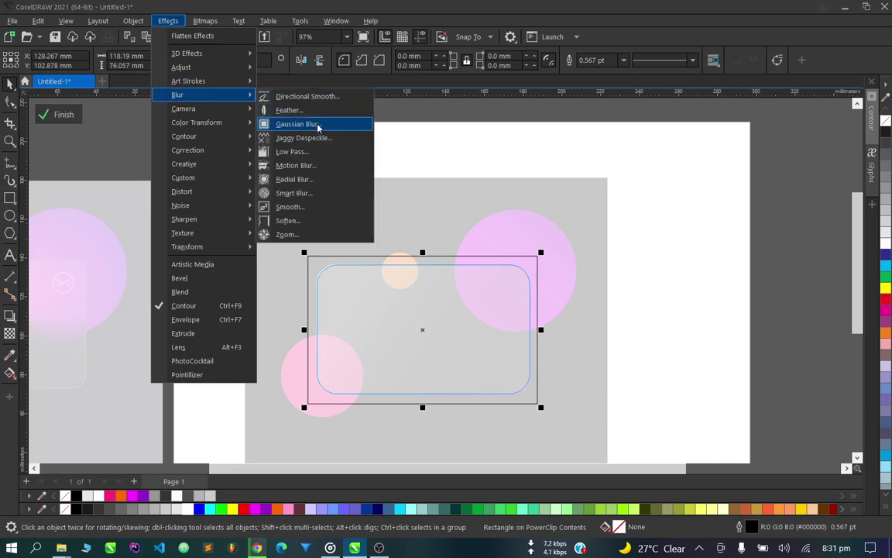
click(317, 125)
click(406, 258)
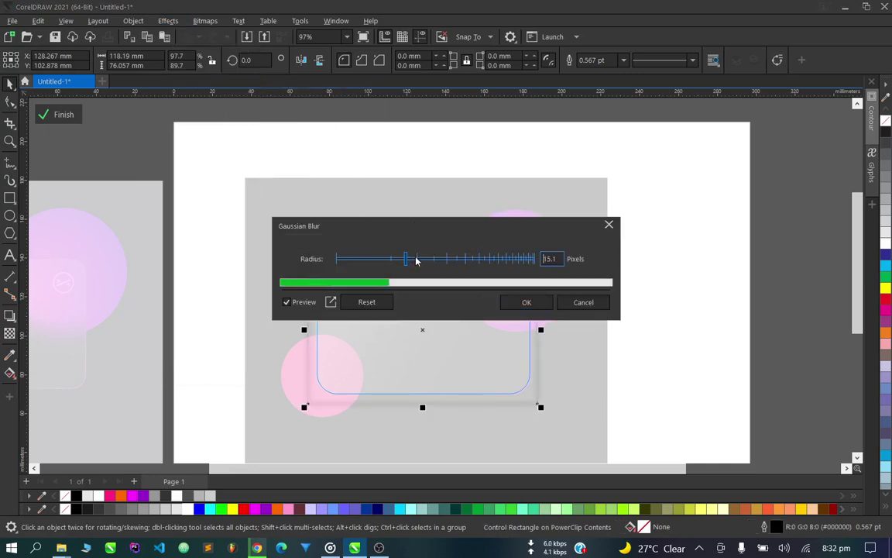
drag(416, 261, 428, 261)
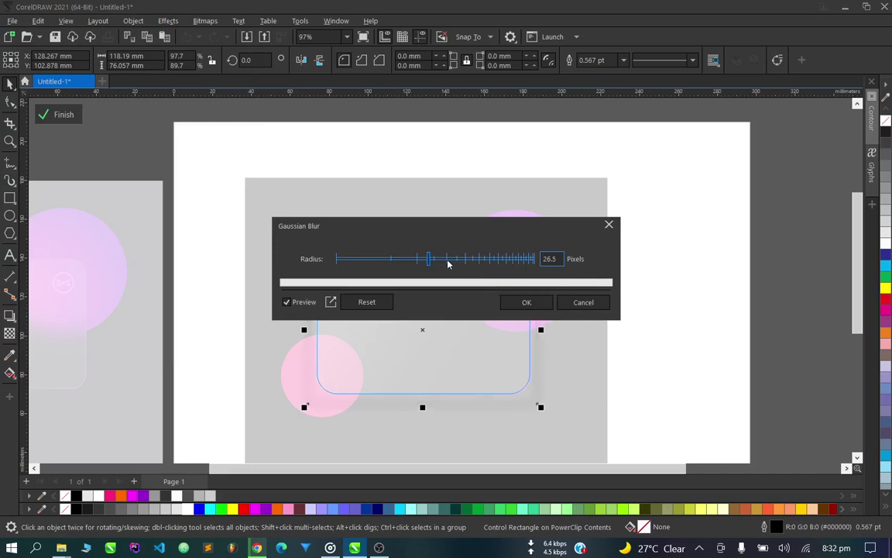
click(525, 302)
scroll(572, 313, down, 1)
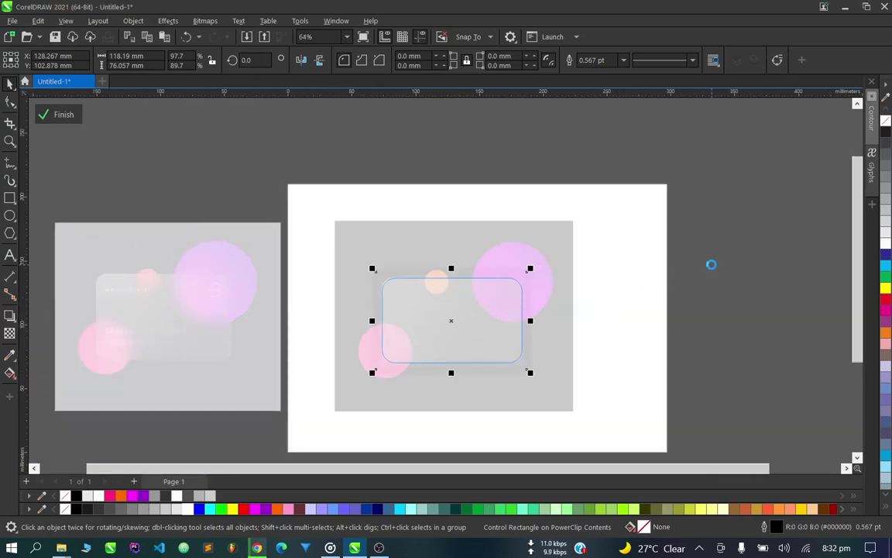
scroll(555, 308, up, 2)
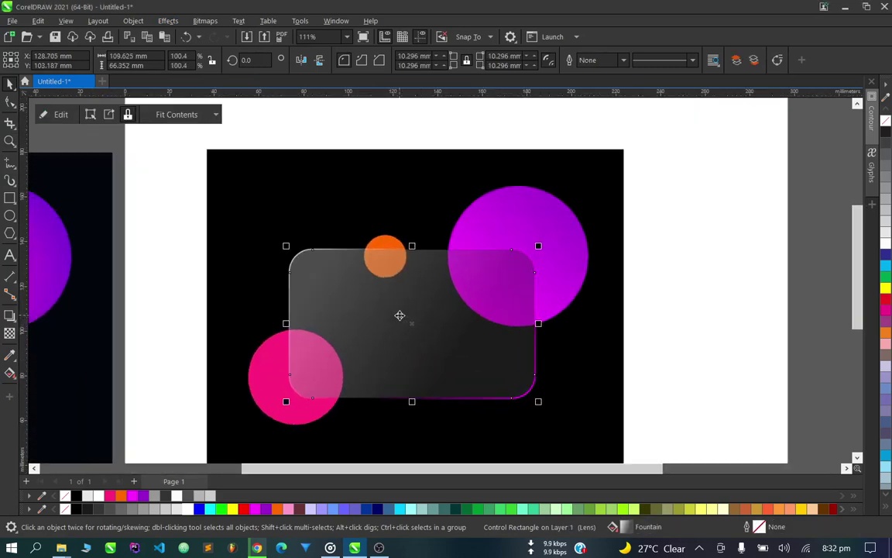
Select the blurred rectangle inside the card's contents and fill it with white.
ctrl+click(400, 316)
scroll(401, 318, up, 1)
click(398, 315)
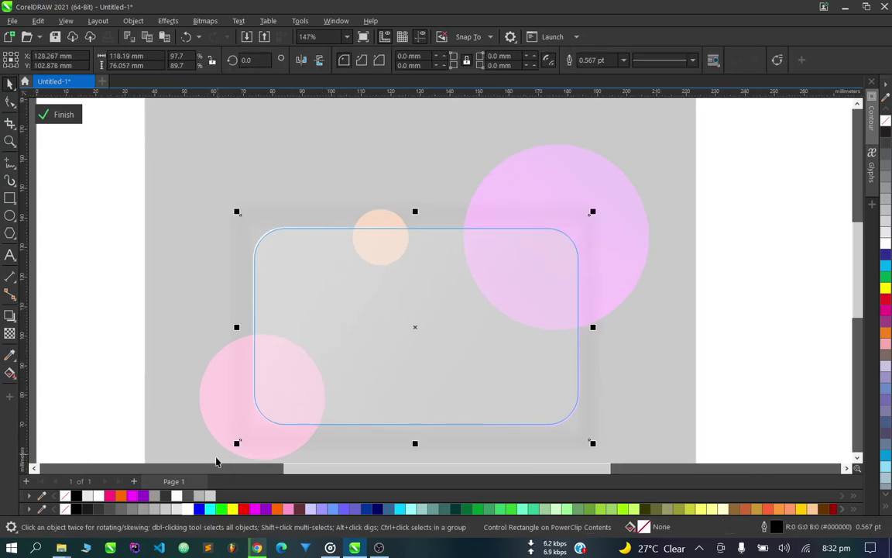
click(177, 495)
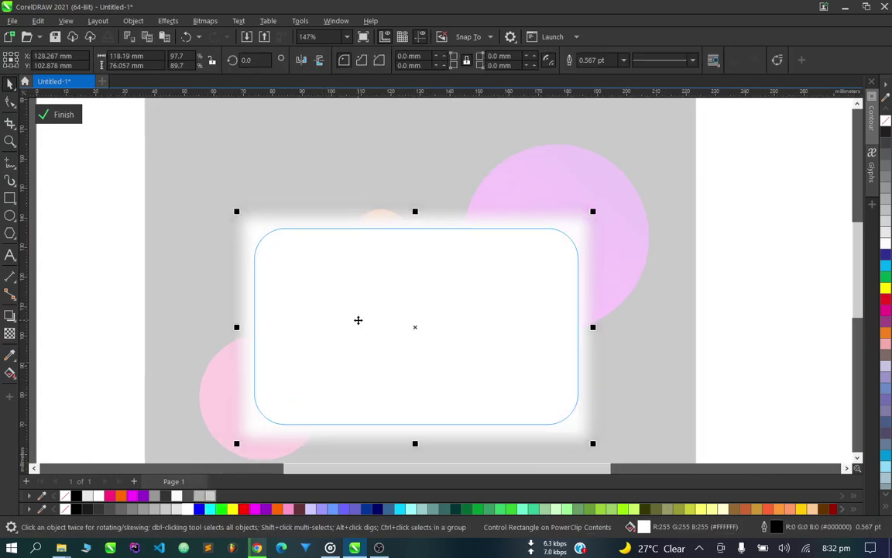
scroll(358, 320, down, 2)
scroll(345, 369, up, 2)
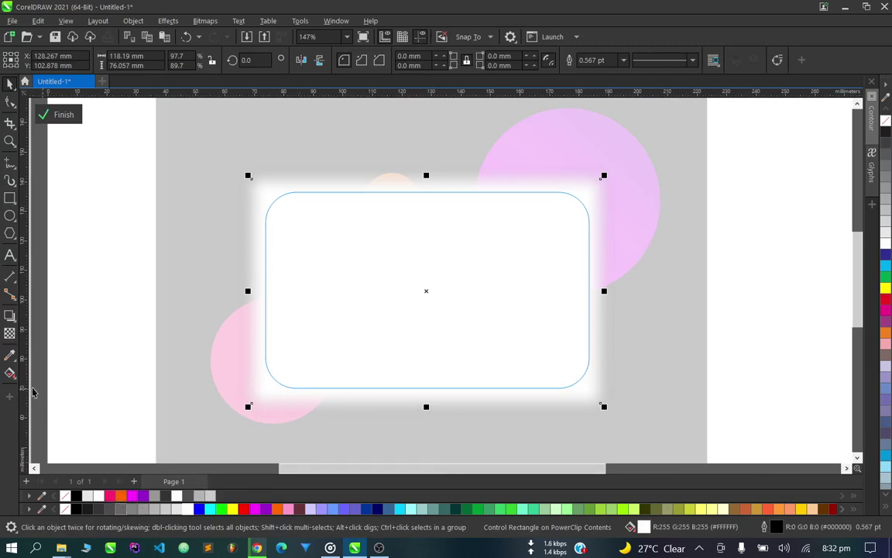
Give the white rectangle a transparency of 67.
click(11, 333)
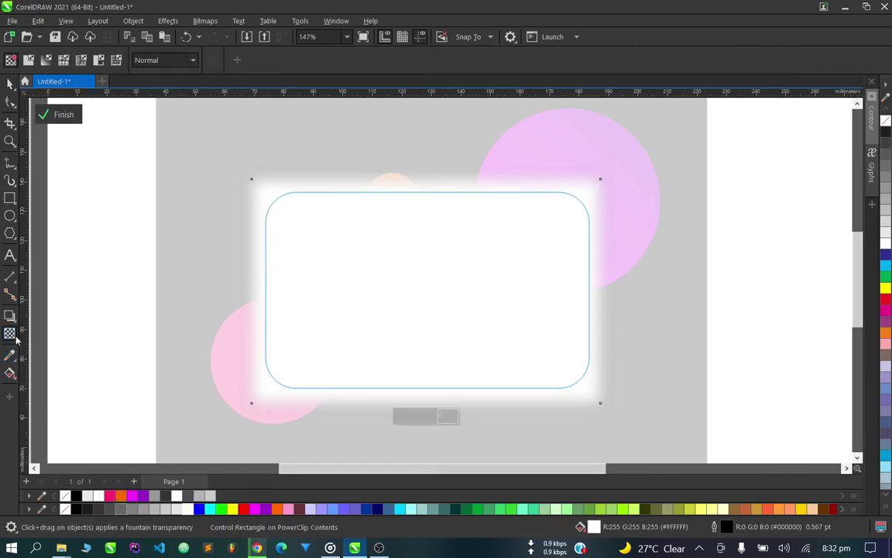
click(419, 416)
drag(428, 420, 431, 420)
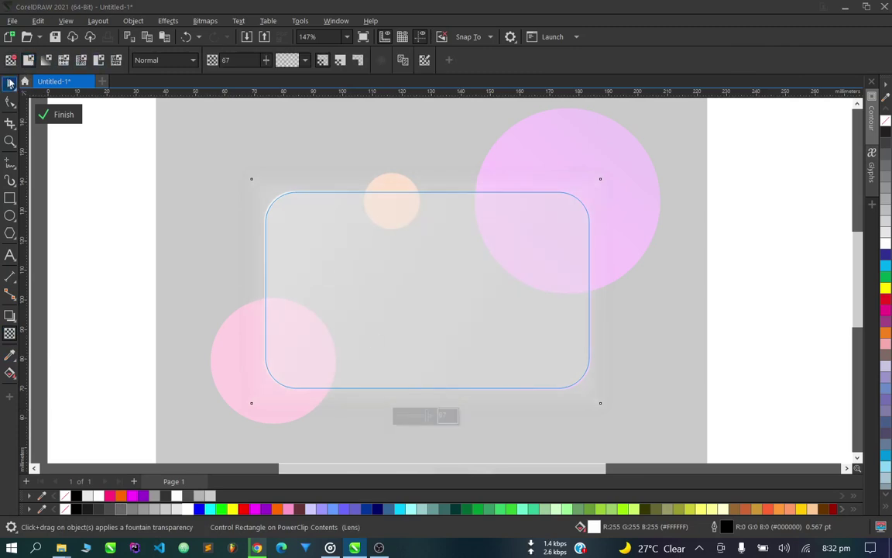
click(10, 83)
scroll(513, 277, down, 1)
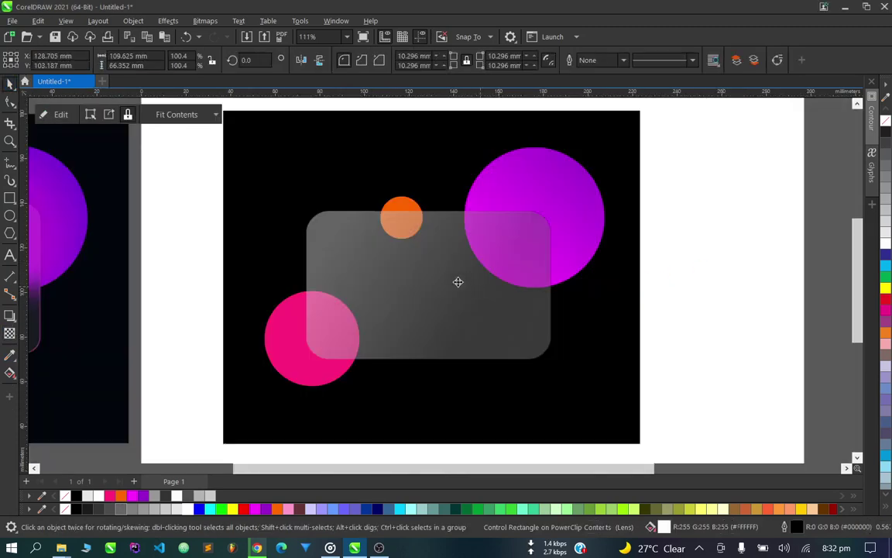
Finish editing the glass card's PowerClip contents.
click(448, 279)
click(438, 283)
click(430, 283)
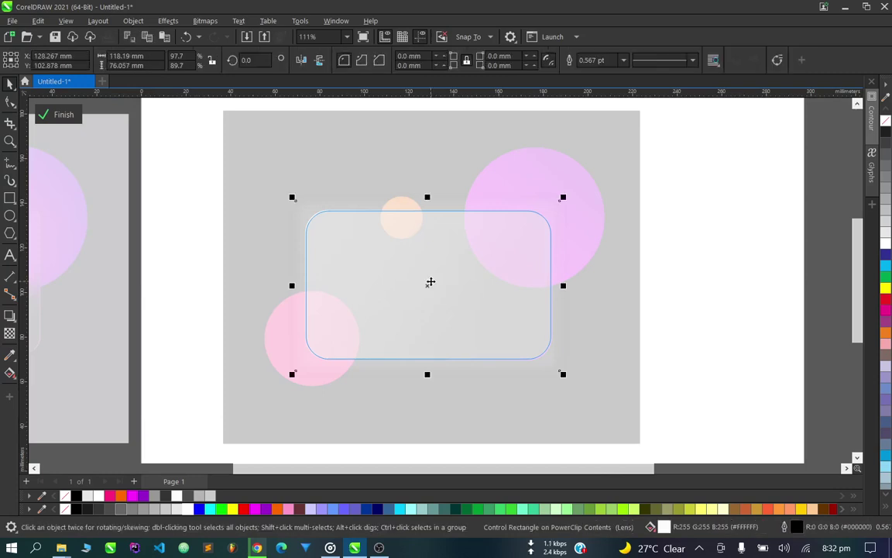
click(432, 277)
click(692, 285)
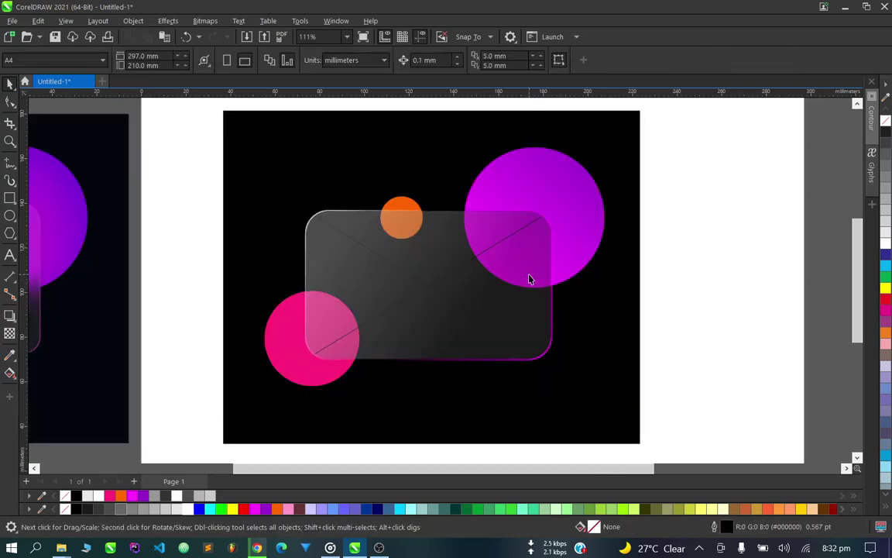
Select the pink, orange and magenta circles, then enter the card's PowerClip edit mode.
click(283, 338)
scroll(302, 310, down, 1)
scroll(322, 285, up, 1)
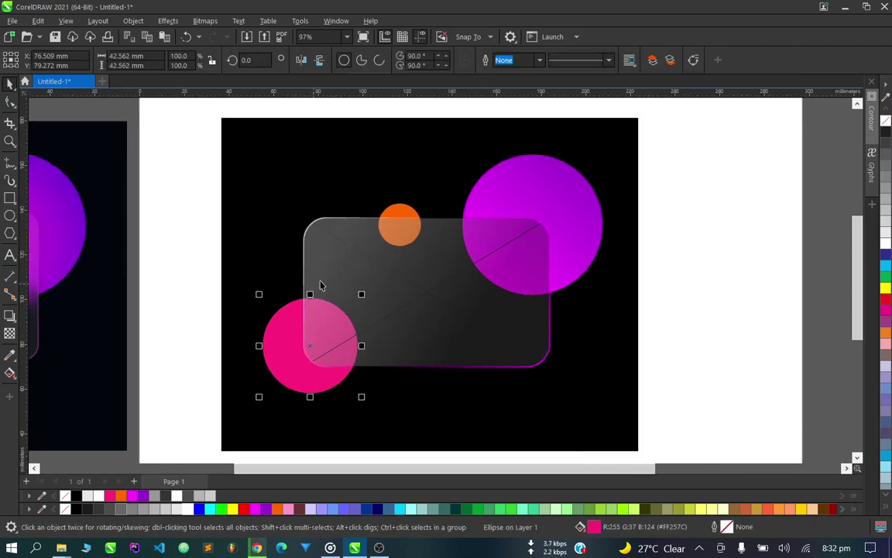
shift+click(402, 212)
shift+click(533, 194)
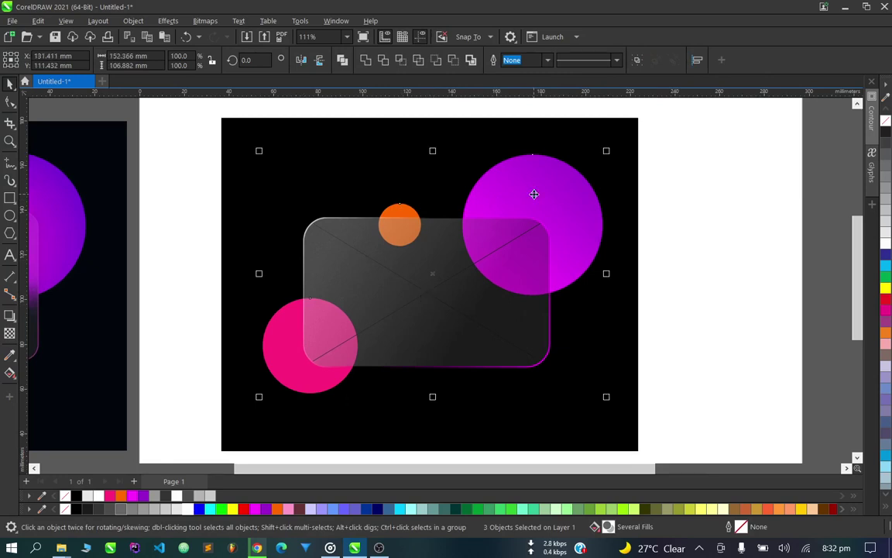
click(700, 259)
double_click(472, 316)
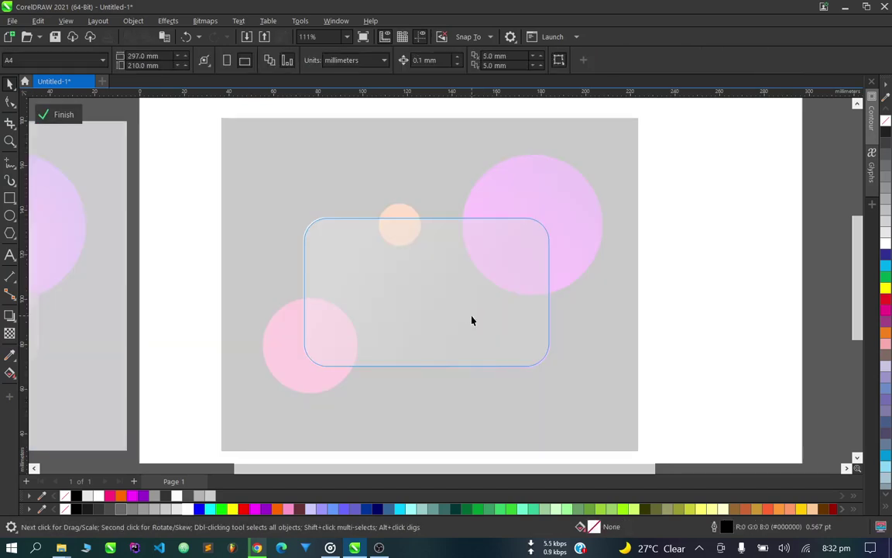
Paste the copied circles into the card's PowerClip contents and finish editing.
key(ctrl+a)
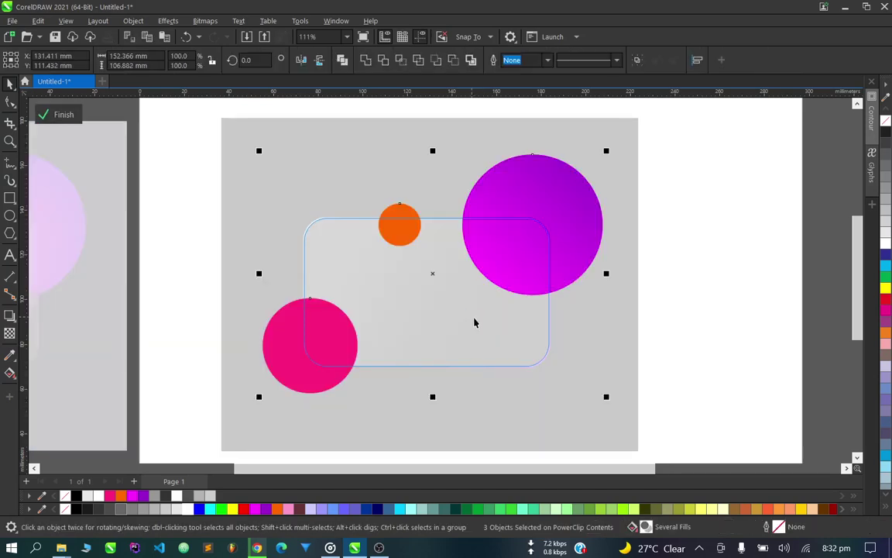
click(691, 323)
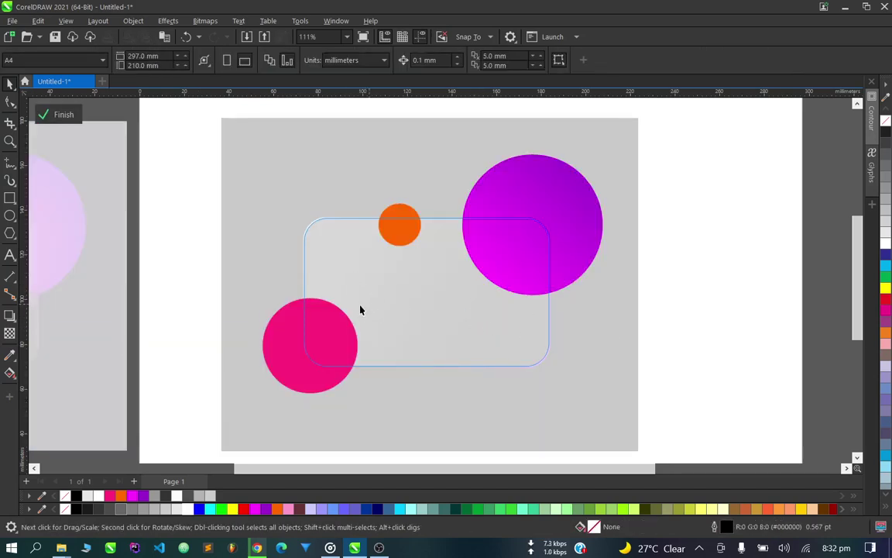
ctrl+click(670, 312)
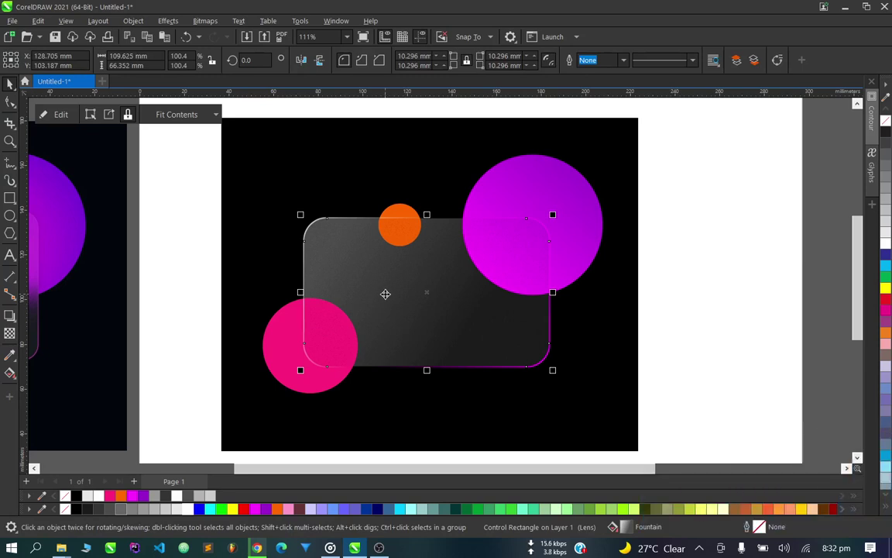
Re-enter the card's PowerClip contents and select the orange circle.
ctrl+click(383, 292)
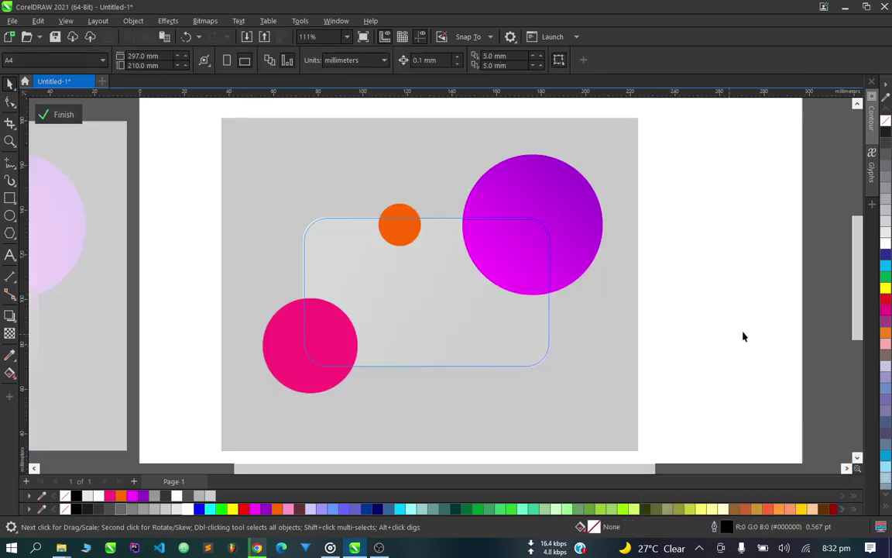
ctrl+click(711, 304)
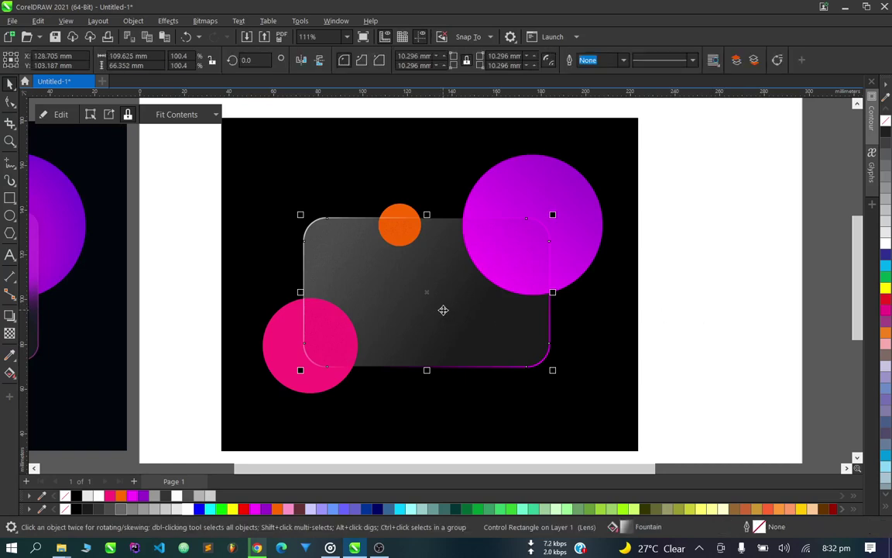
ctrl+click(424, 309)
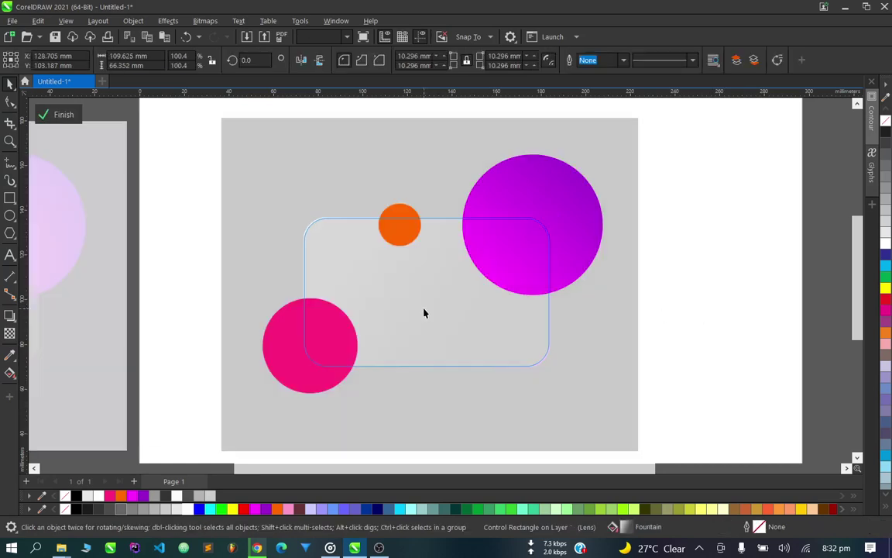
scroll(334, 331, up, 3)
click(430, 188)
scroll(470, 133, up, 3)
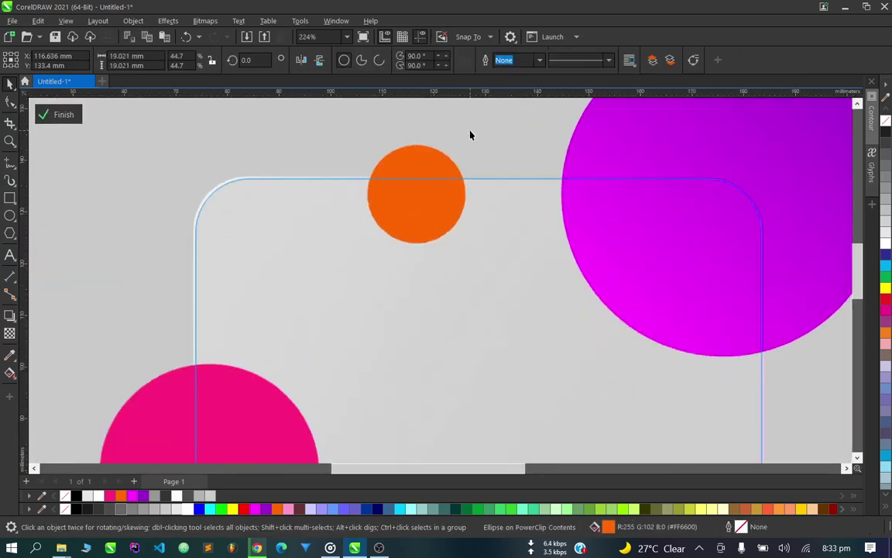
Apply a 27.8-pixel Gaussian Blur to the orange circle, then finish PowerClip editing.
click(168, 21)
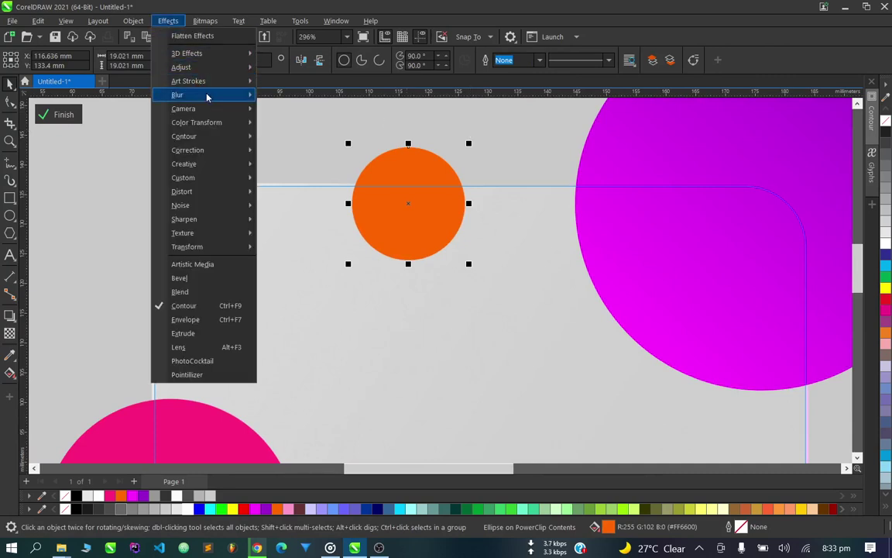
mouse_move(206, 95)
click(352, 125)
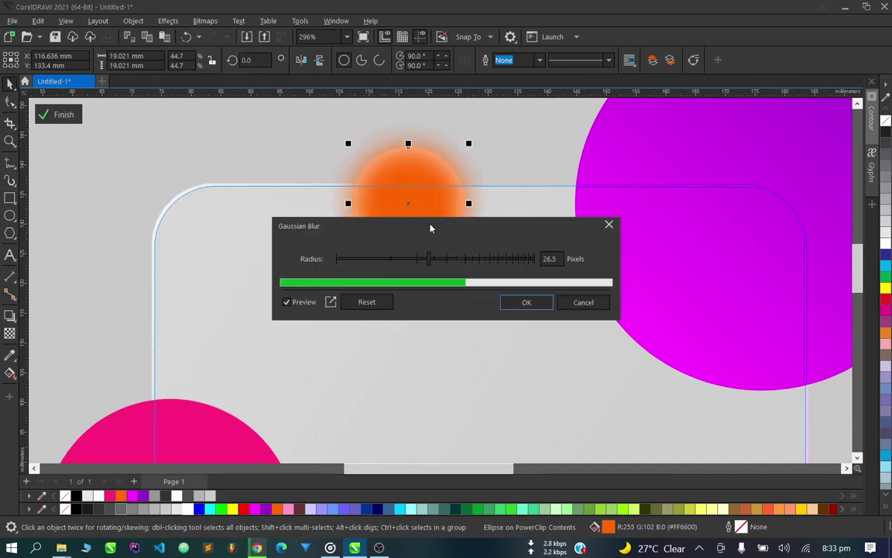
drag(432, 232, 455, 360)
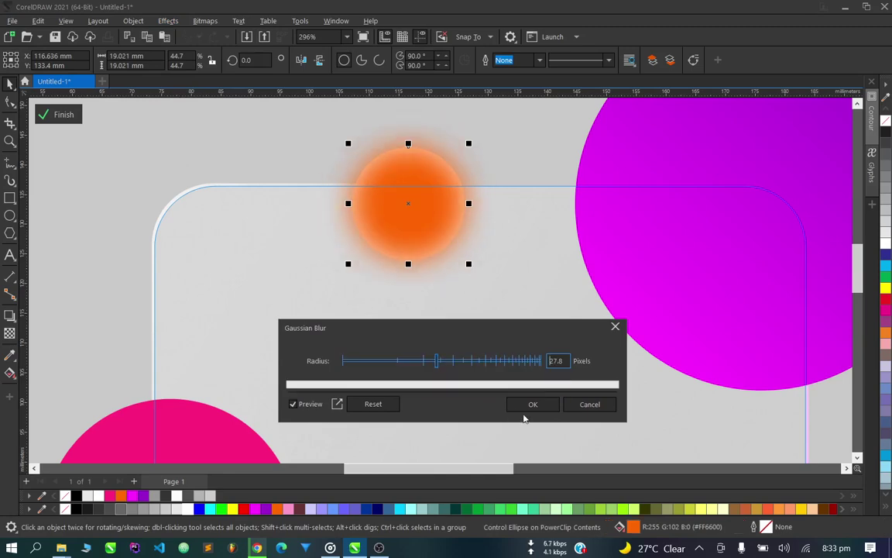
click(533, 403)
scroll(498, 349, down, 5)
ctrl+click(542, 150)
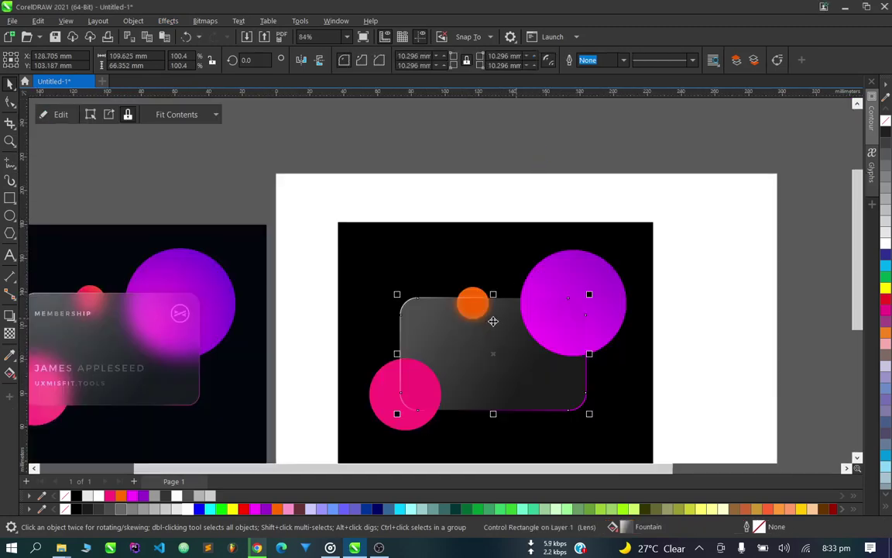
scroll(489, 322, up, 3)
scroll(488, 322, up, 1)
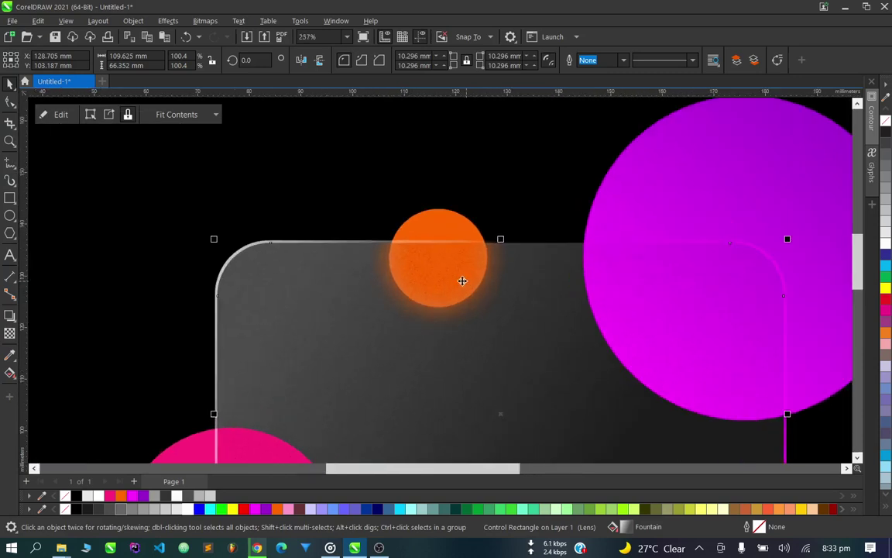
scroll(444, 233, down, 2)
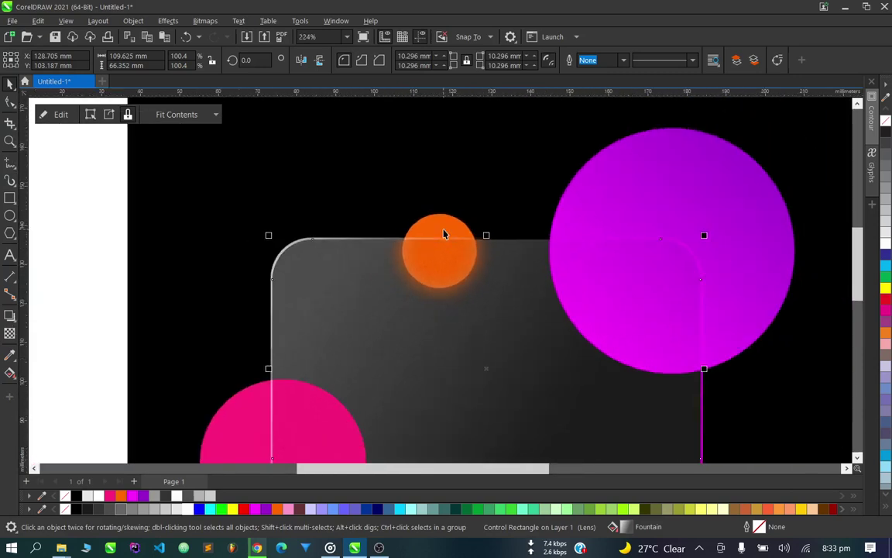
scroll(446, 235, up, 1)
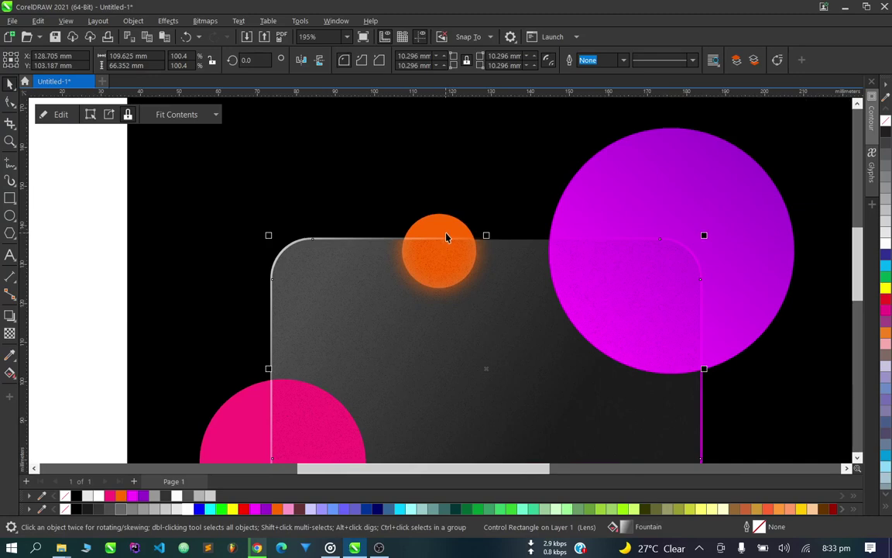
scroll(446, 236, down, 4)
scroll(233, 256, up, 2)
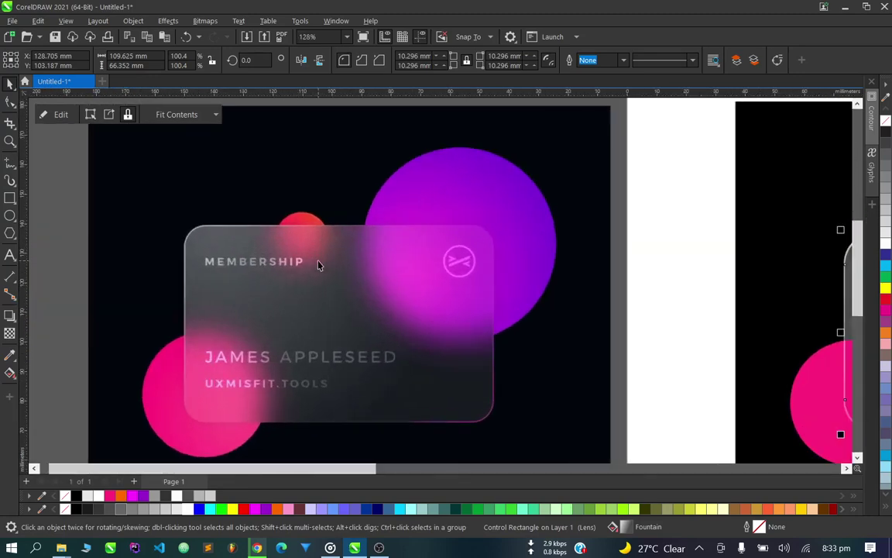
scroll(318, 263, up, 2)
scroll(277, 246, down, 3)
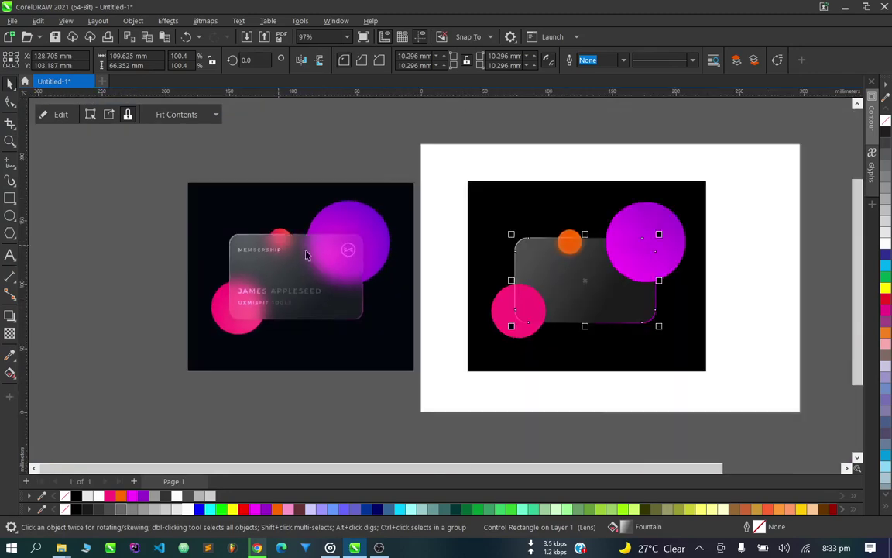
scroll(559, 205, up, 2)
click(526, 274)
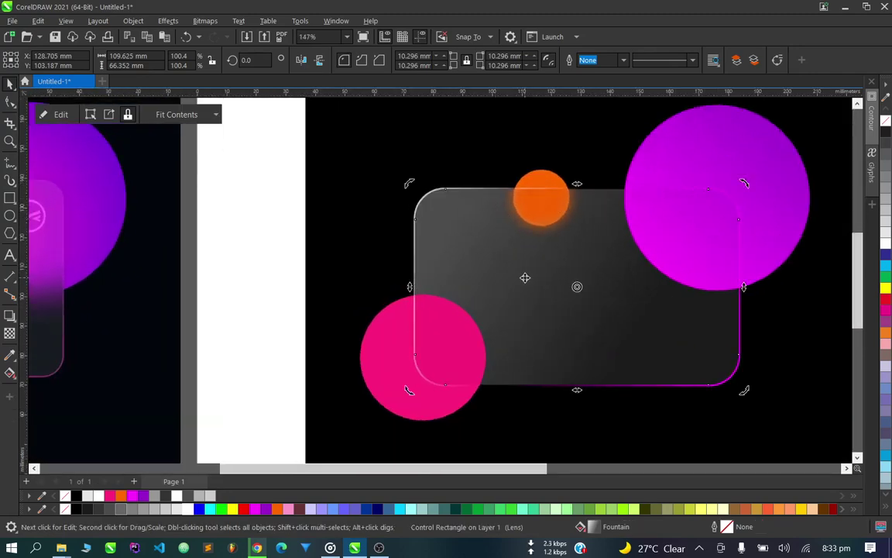
key(Escape)
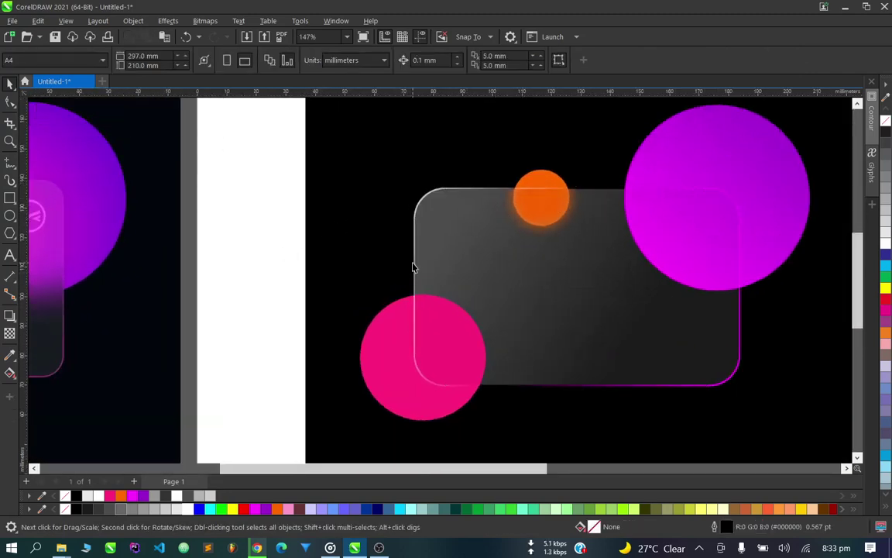
scroll(412, 267, up, 2)
click(435, 265)
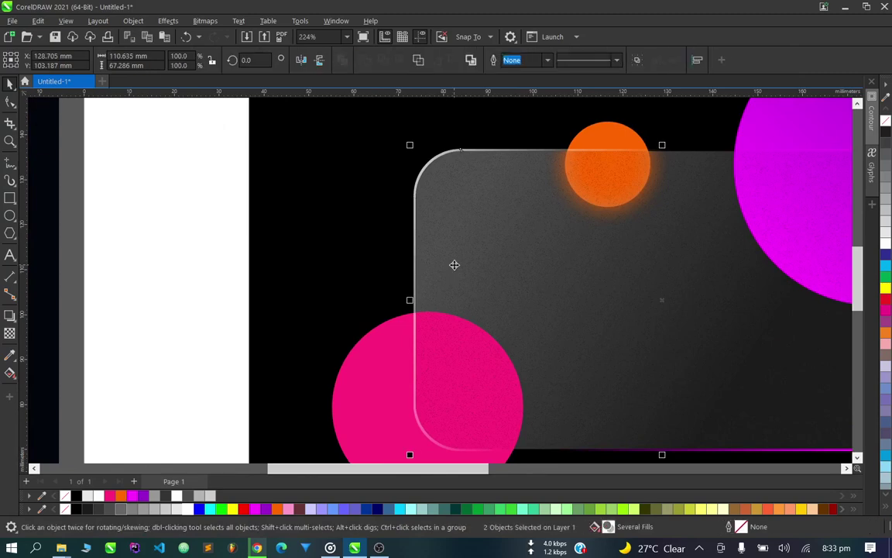
scroll(454, 265, down, 3)
click(321, 257)
scroll(488, 301, up, 1)
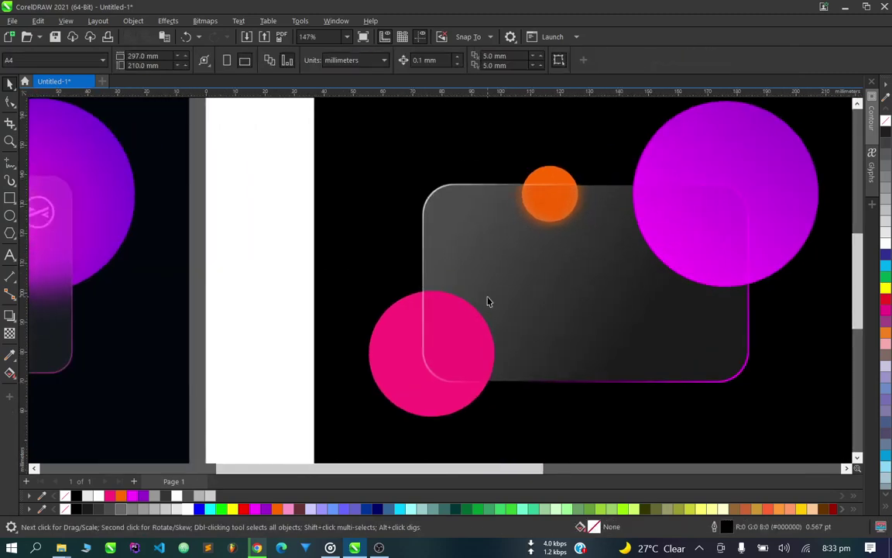
scroll(488, 301, up, 1)
scroll(332, 255, down, 3)
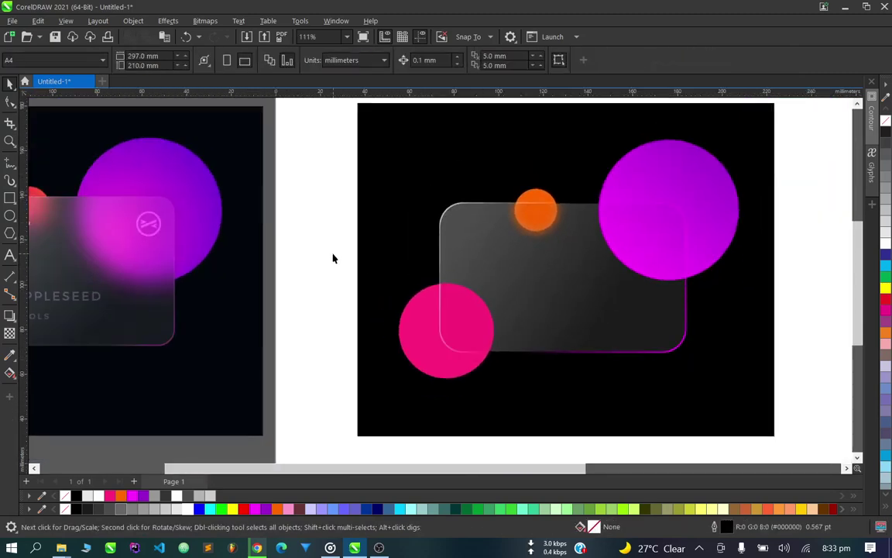
scroll(544, 254, up, 1)
scroll(692, 233, up, 3)
click(533, 291)
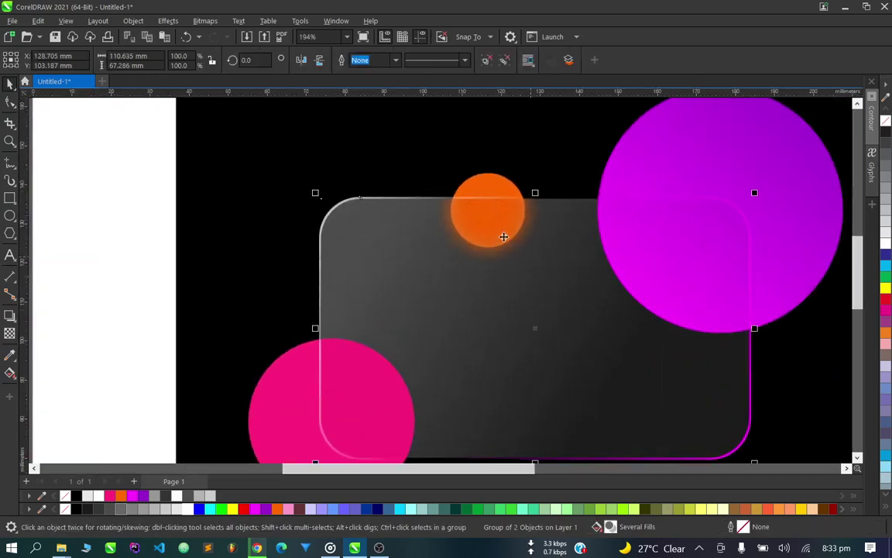
shift+click(490, 185)
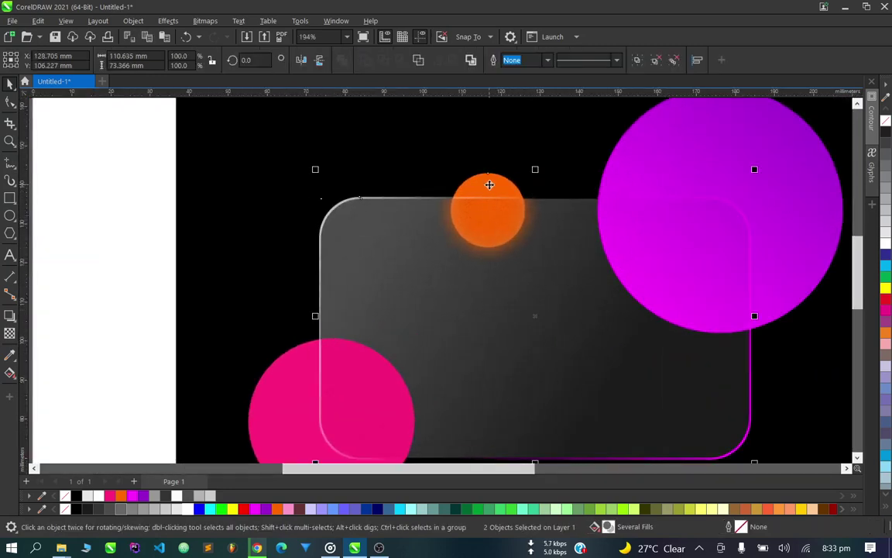
Draw a helper rectangle over the orange circle, aligned with the card's top edge.
key(Escape)
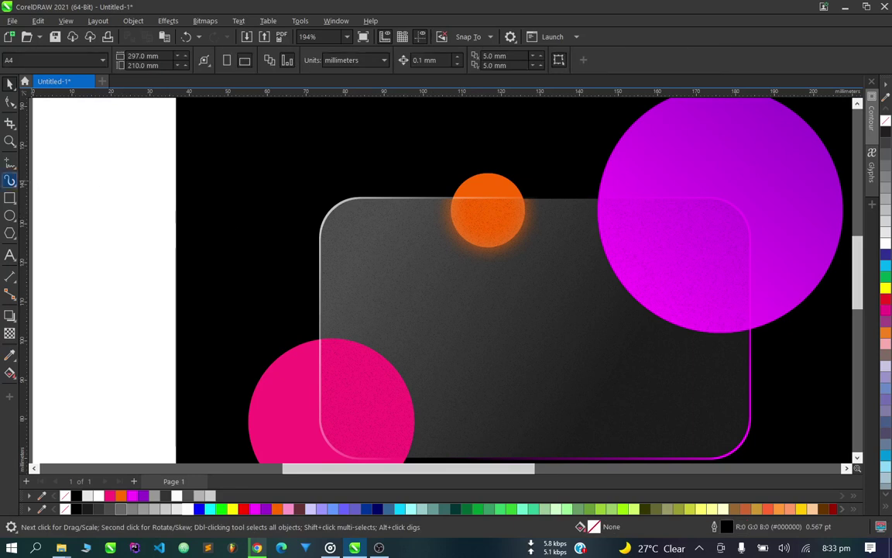
click(10, 200)
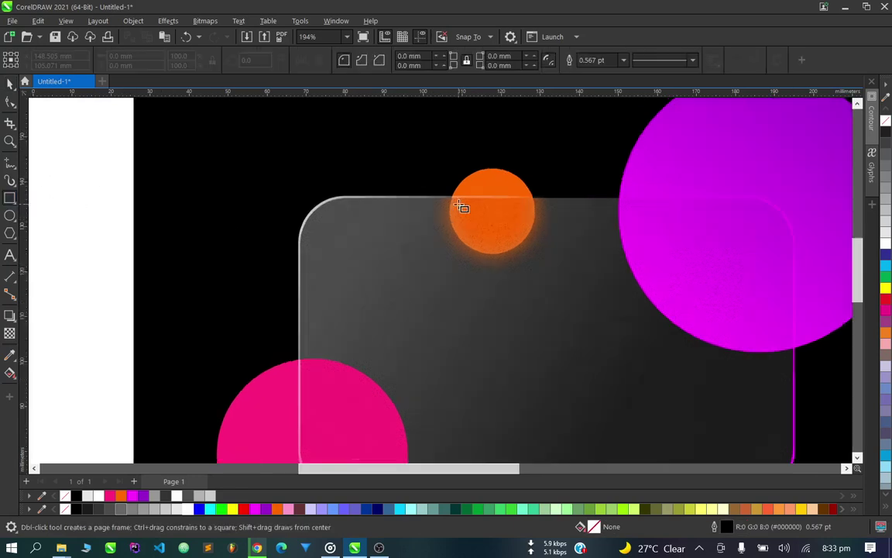
scroll(465, 203, up, 3)
drag(385, 186, 639, 344)
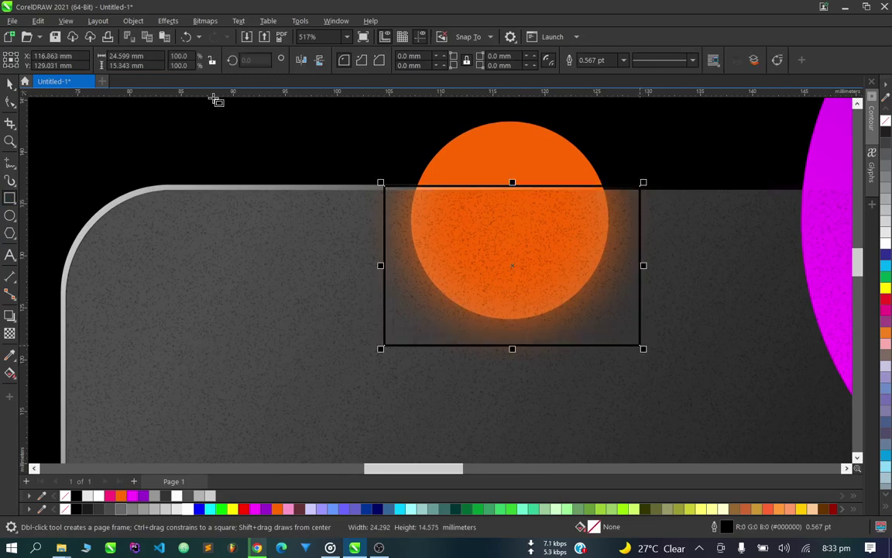
click(10, 84)
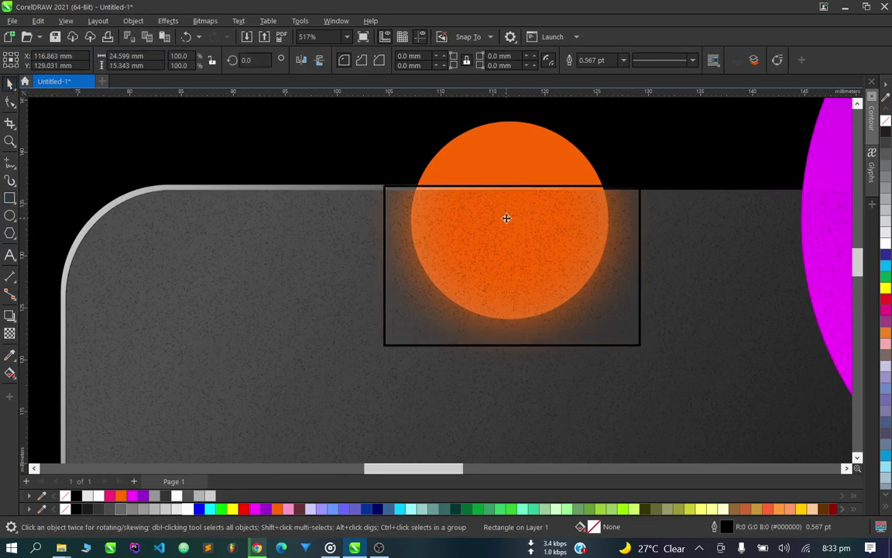
drag(506, 217, 505, 217)
Trim the orange circle with the rectangle, then move the rectangle onto the magenta circle.
shift+click(517, 152)
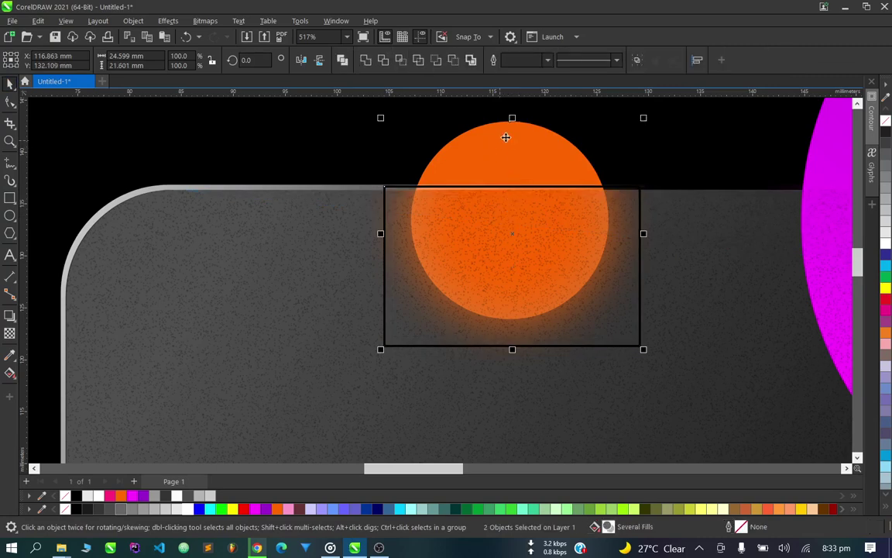
click(383, 59)
scroll(373, 261, down, 5)
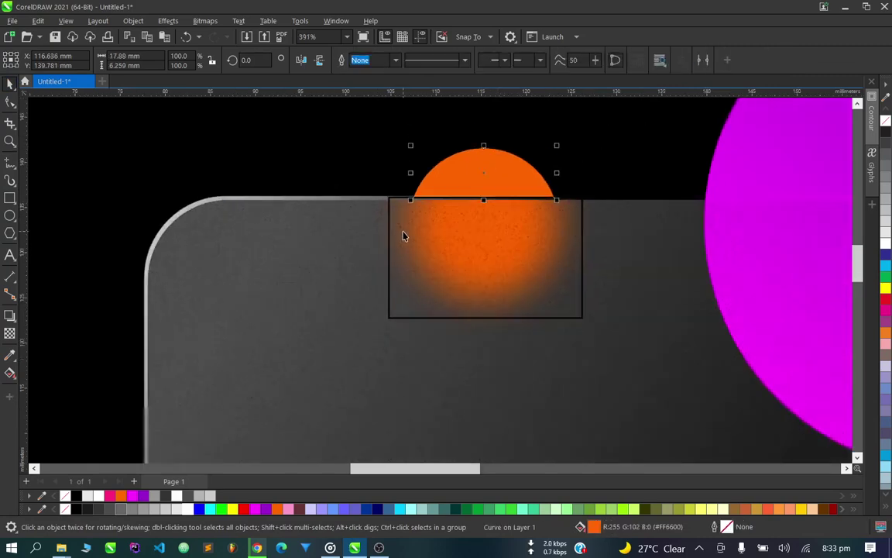
drag(438, 242, 574, 243)
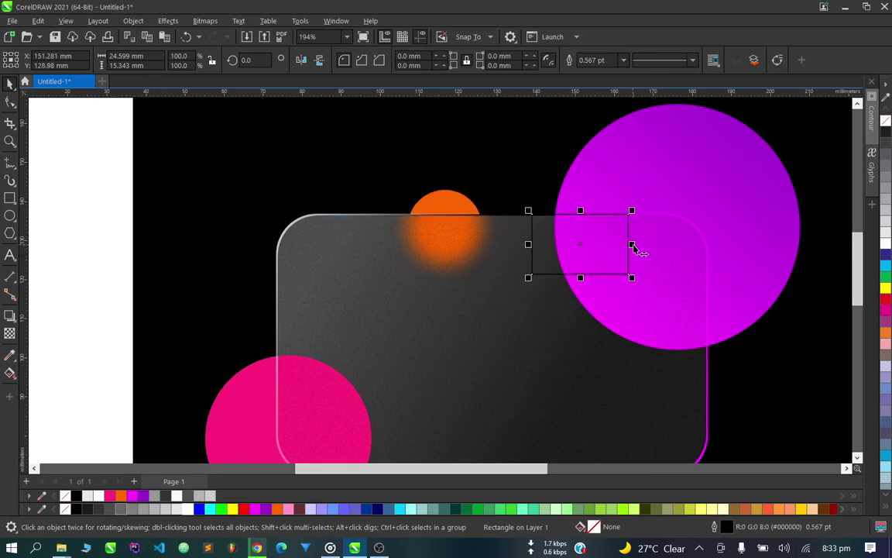
Resize the helper rectangle and round its corners to 10.475 mm to match the card.
drag(631, 247, 664, 253)
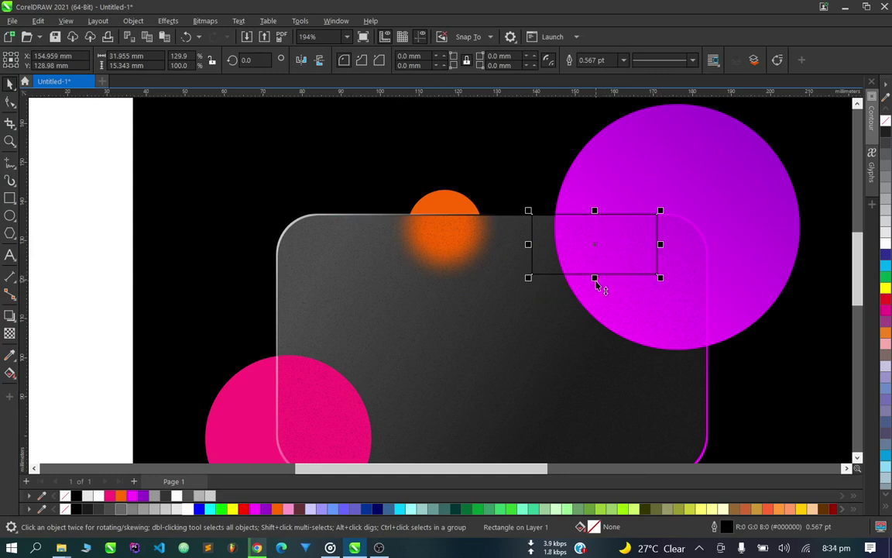
drag(596, 285, 626, 426)
drag(658, 316, 711, 317)
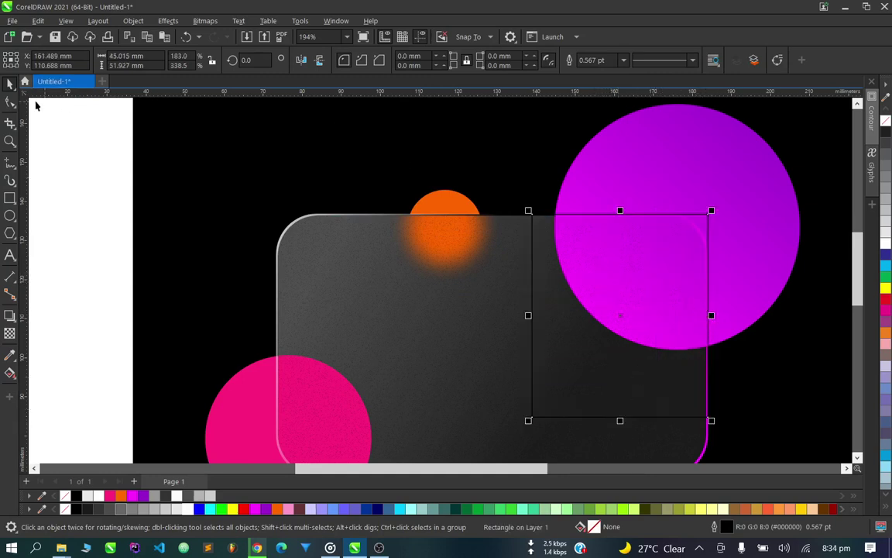
click(10, 101)
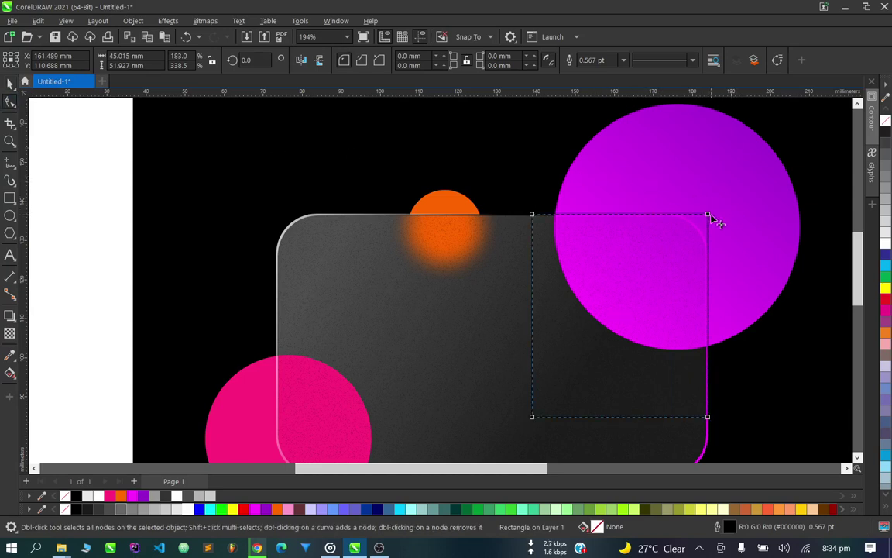
drag(709, 216, 669, 207)
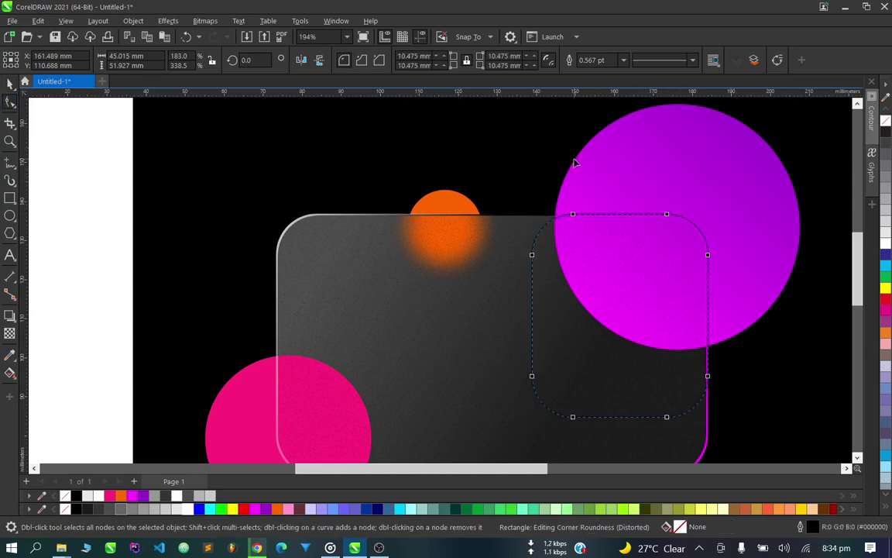
click(10, 84)
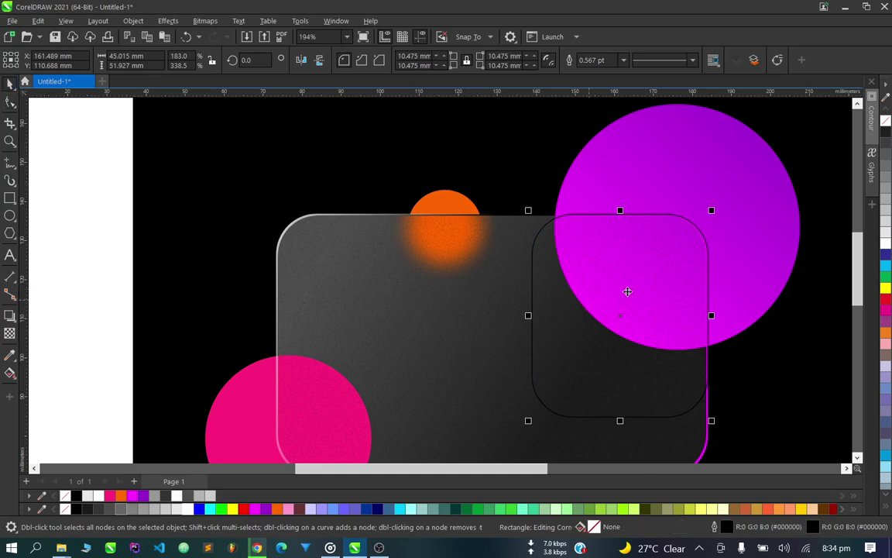
Intersect the rounded rectangle with the magenta circle, then delete the helper rectangle.
scroll(646, 253, up, 2)
drag(663, 239, 662, 239)
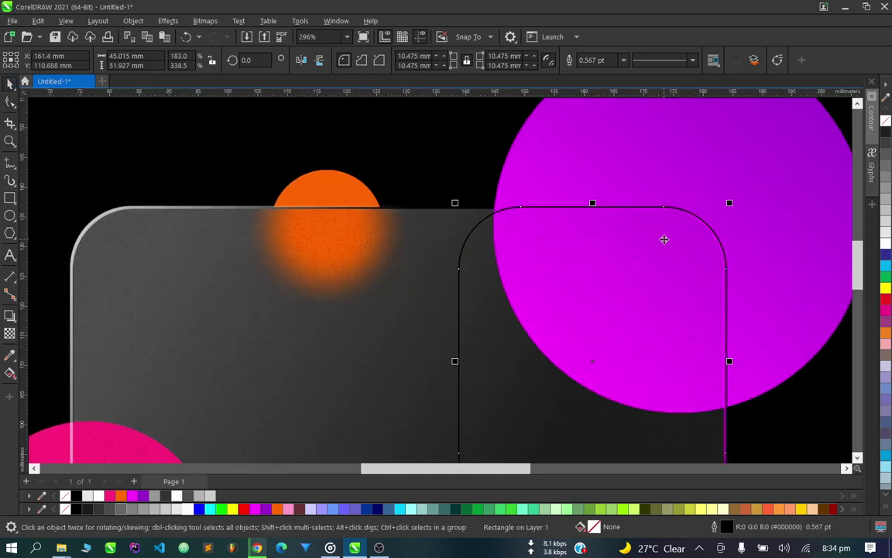
shift+click(617, 145)
scroll(617, 145, down, 3)
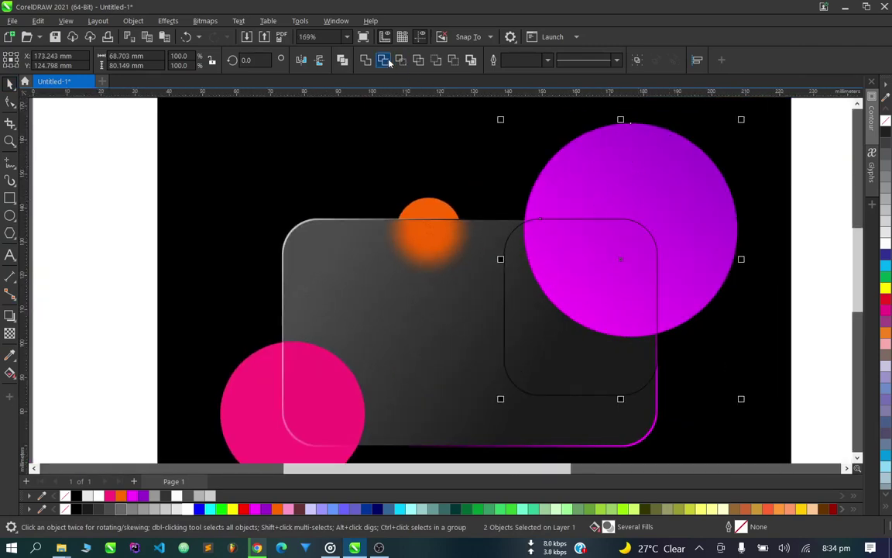
click(385, 60)
click(551, 252)
key(Delete)
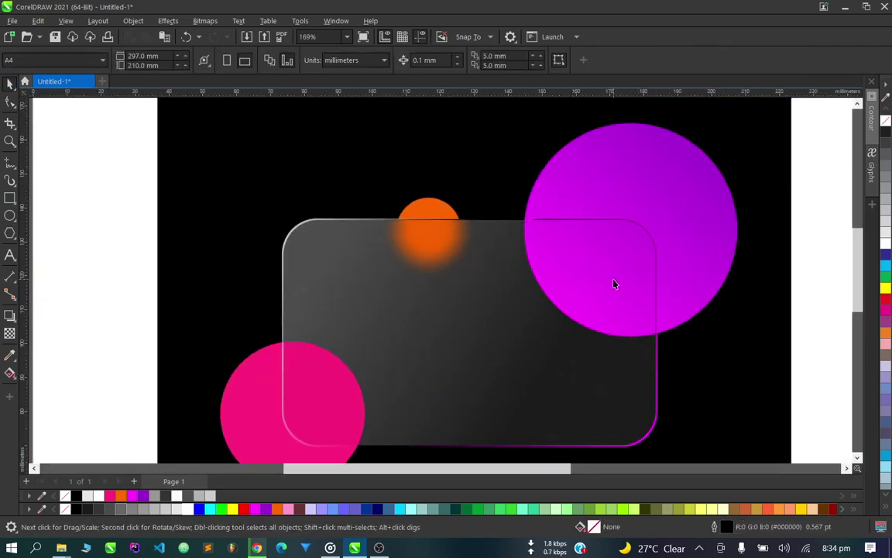
scroll(470, 338, down, 2)
scroll(434, 346, up, 3)
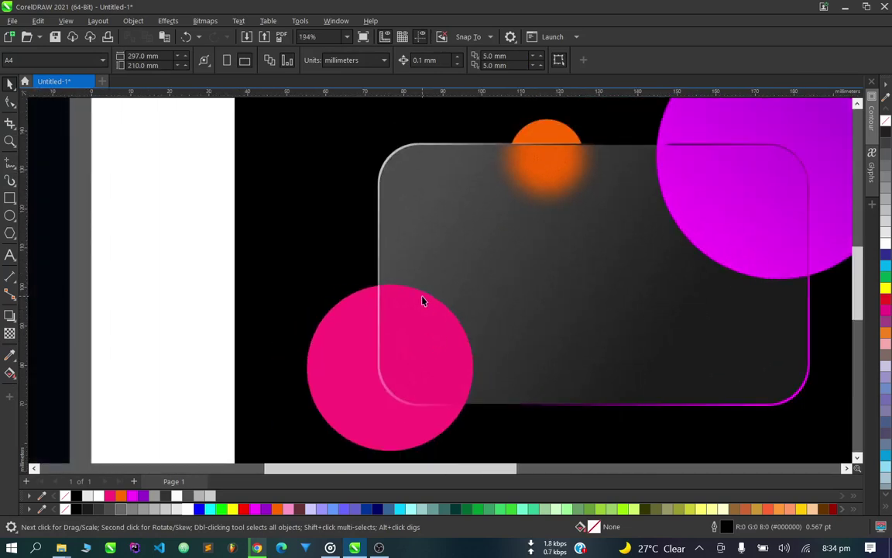
Move the dark rounded rectangle onto the pink circle and select both.
scroll(422, 300, down, 1)
click(686, 223)
drag(694, 226, 480, 273)
shift+click(372, 303)
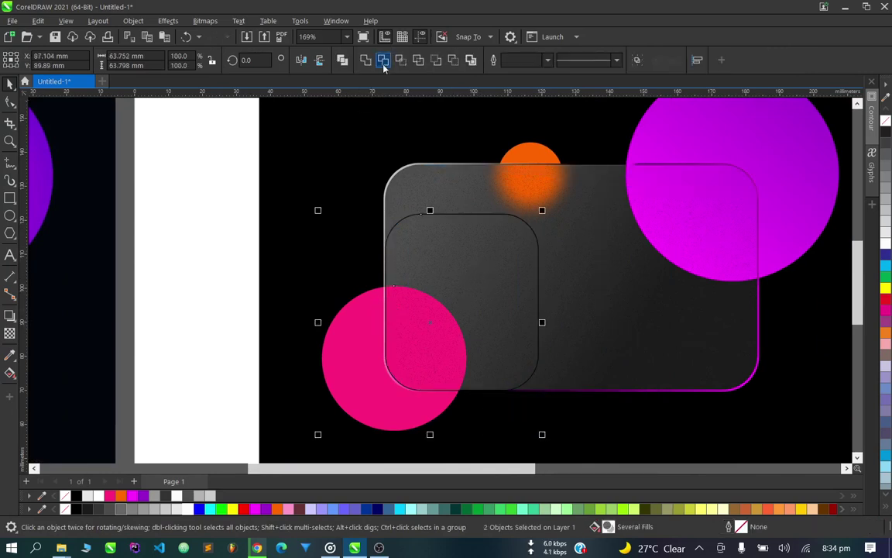
Delete the extra inner rounded rectangle, then select the glass card group.
shift+click(454, 265)
click(454, 265)
key(Delete)
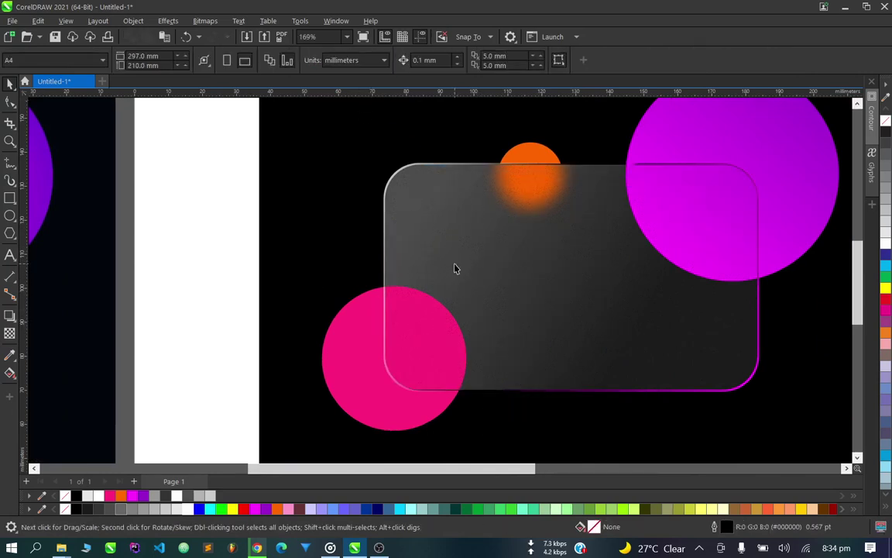
scroll(456, 270, down, 2)
scroll(430, 286, up, 2)
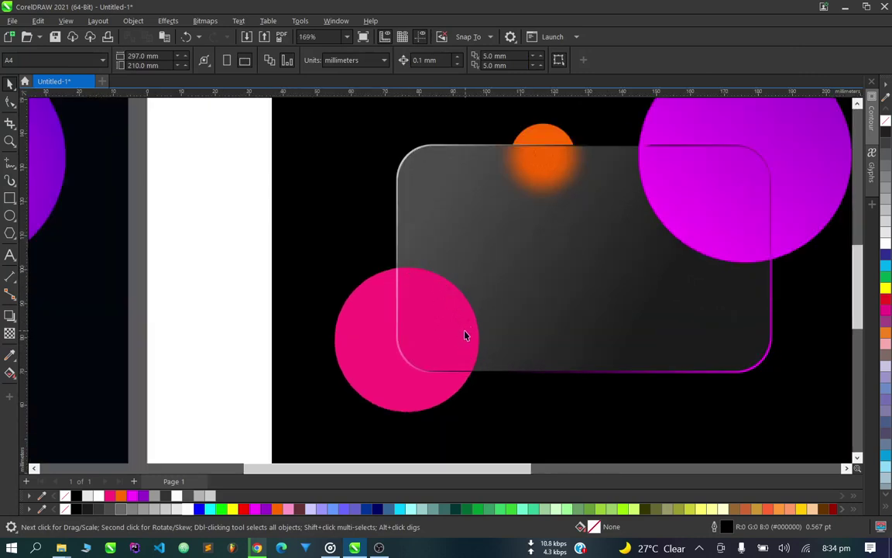
scroll(461, 332, down, 2)
scroll(544, 197, up, 4)
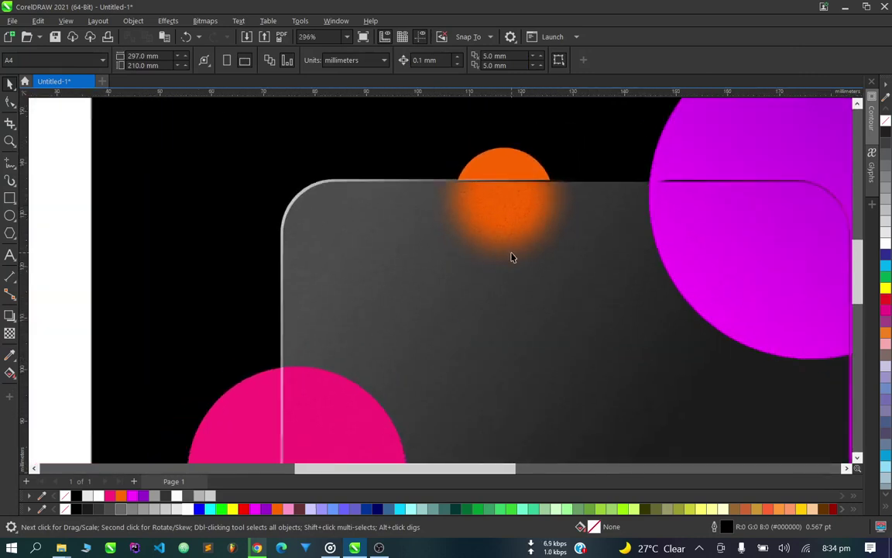
scroll(535, 256, down, 4)
scroll(607, 305, up, 2)
scroll(534, 293, down, 3)
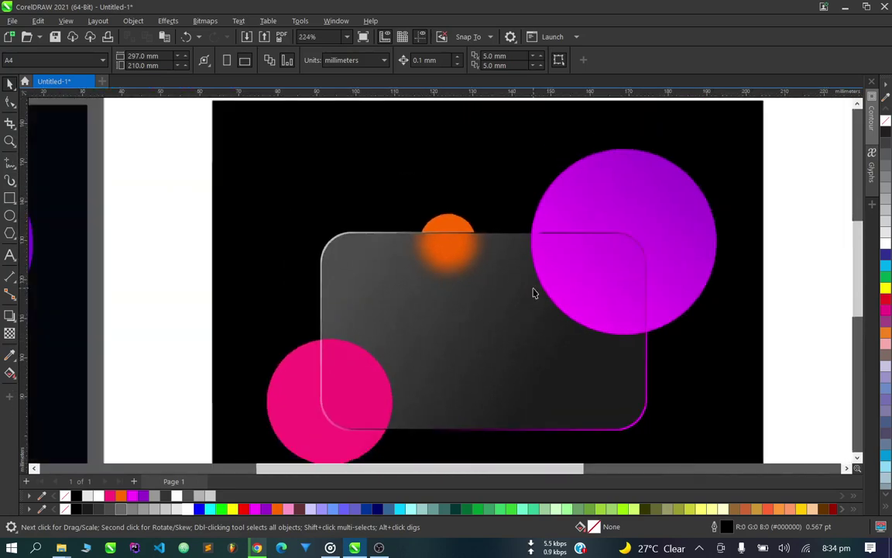
click(452, 343)
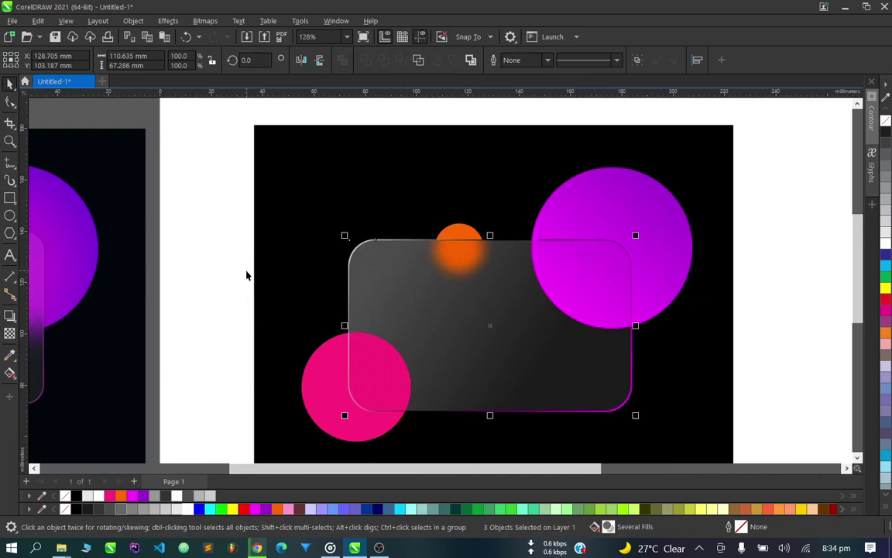
Blur the pink circle inside the card with a 44.9-pixel Gaussian Blur and finish editing.
double_click(422, 372)
click(376, 362)
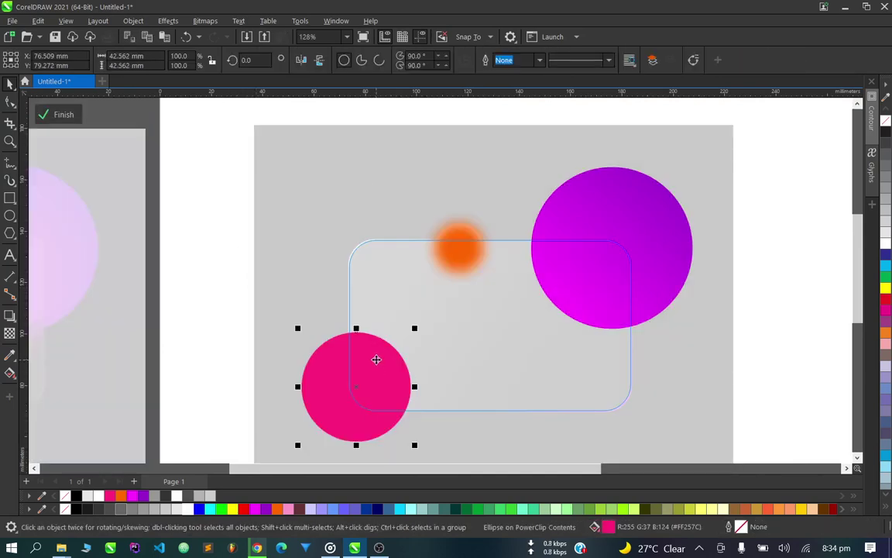
click(168, 21)
mouse_move(216, 94)
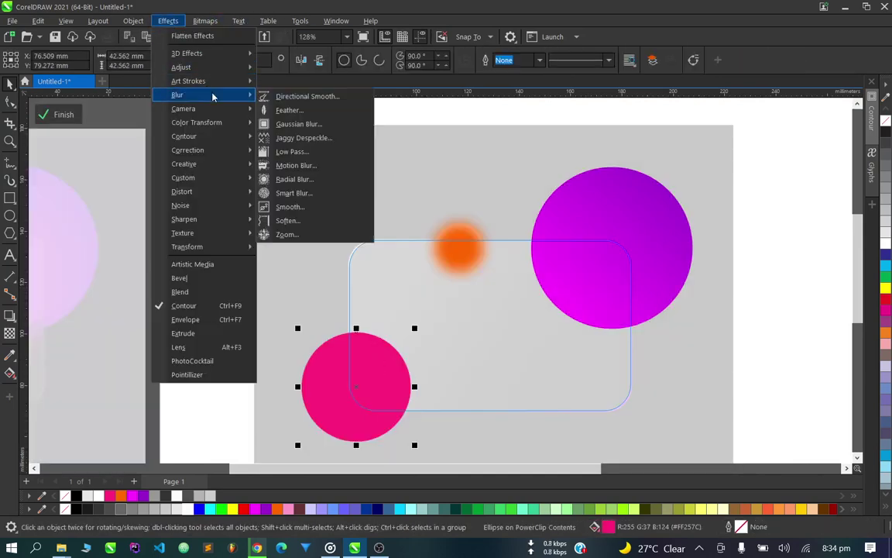
click(319, 111)
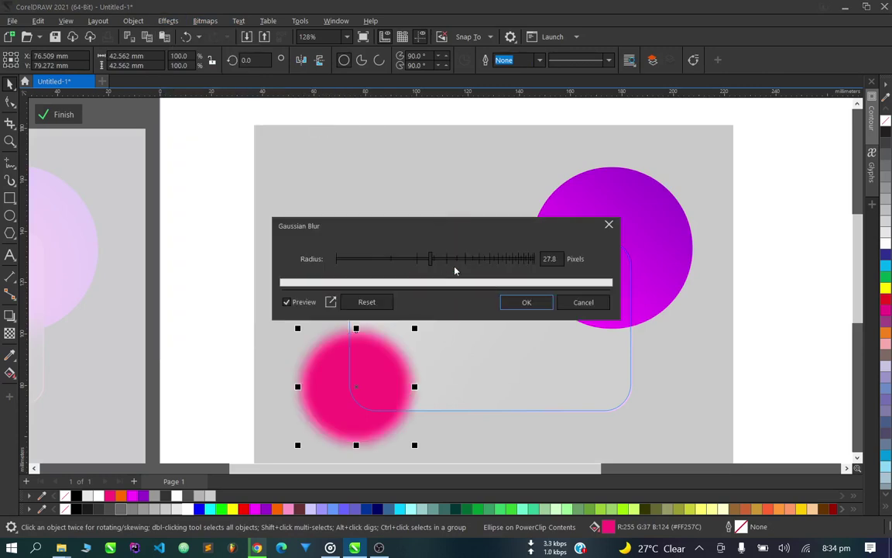
click(454, 258)
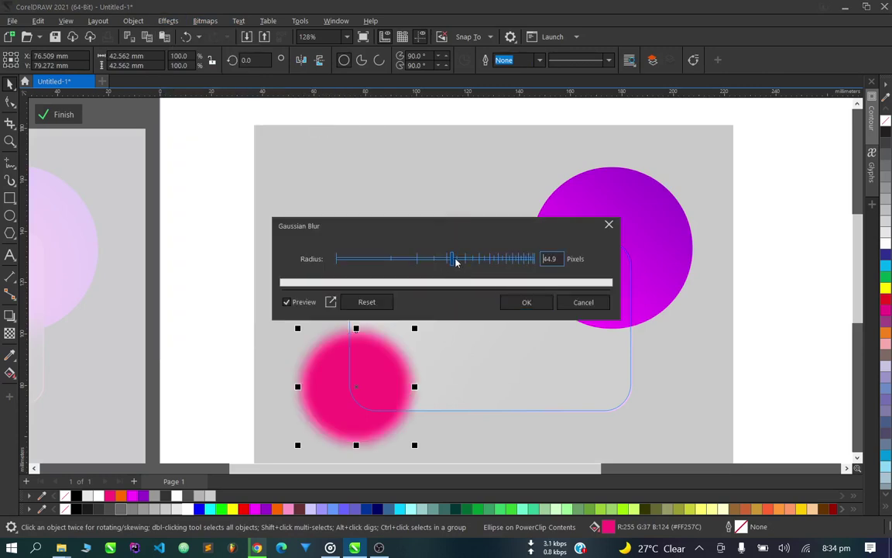
click(524, 302)
click(207, 277)
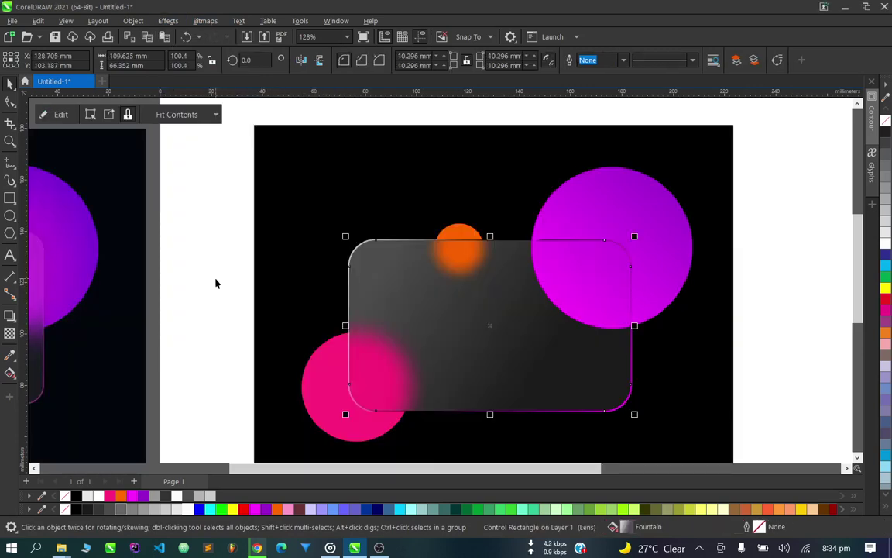
scroll(216, 284, down, 2)
click(215, 284)
scroll(344, 335, up, 3)
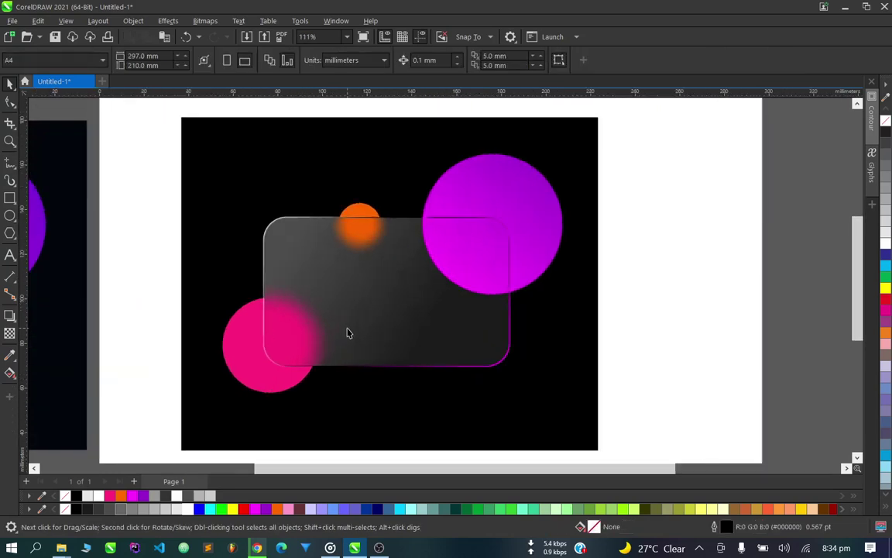
scroll(380, 257, down, 2)
scroll(359, 285, up, 2)
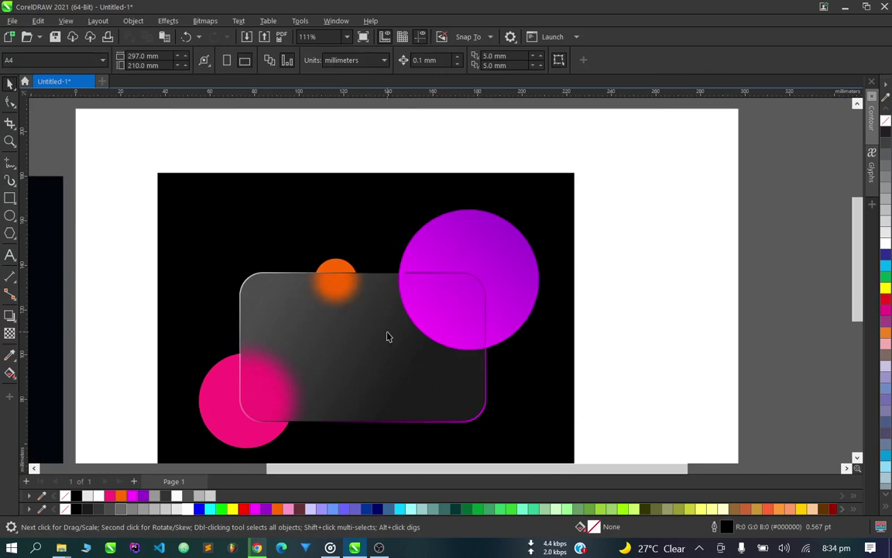
Apply a 59.1-pixel Gaussian Blur to the magenta circle inside the card.
double_click(388, 337)
click(450, 295)
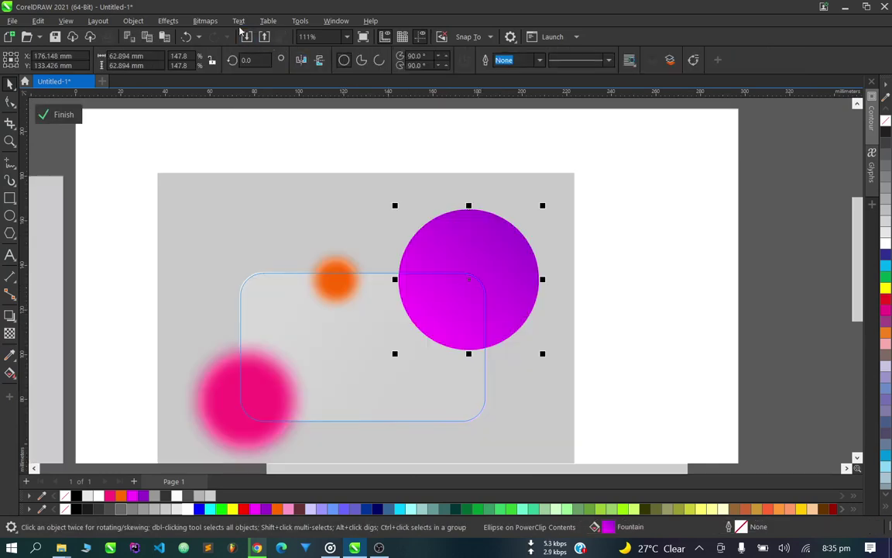
click(168, 21)
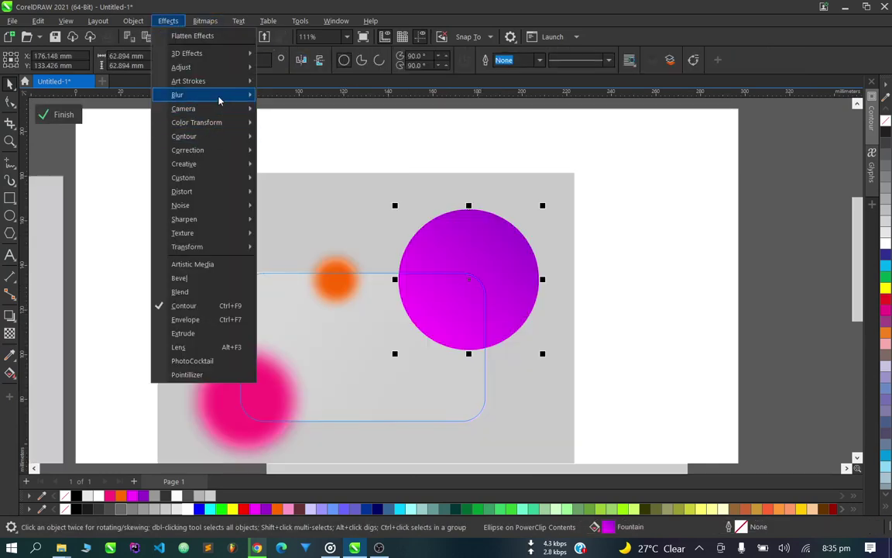
mouse_move(219, 95)
click(294, 124)
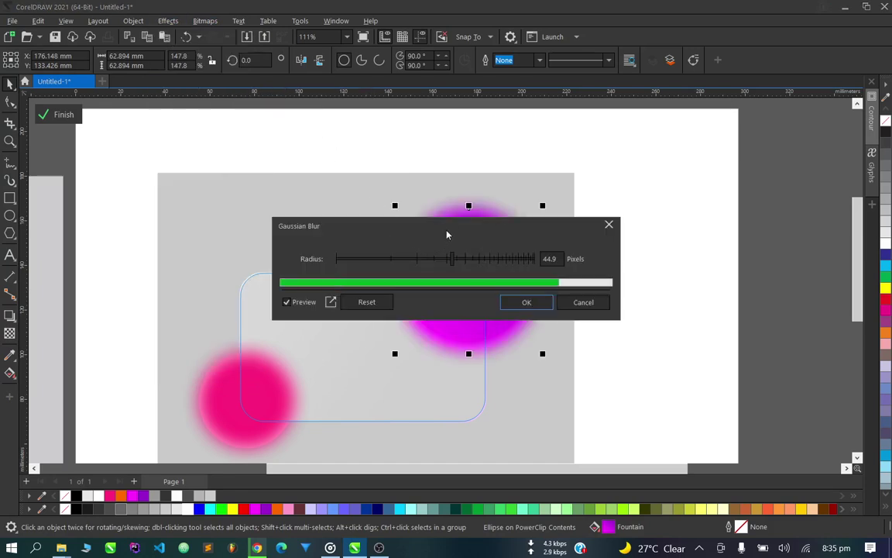
drag(446, 234, 631, 338)
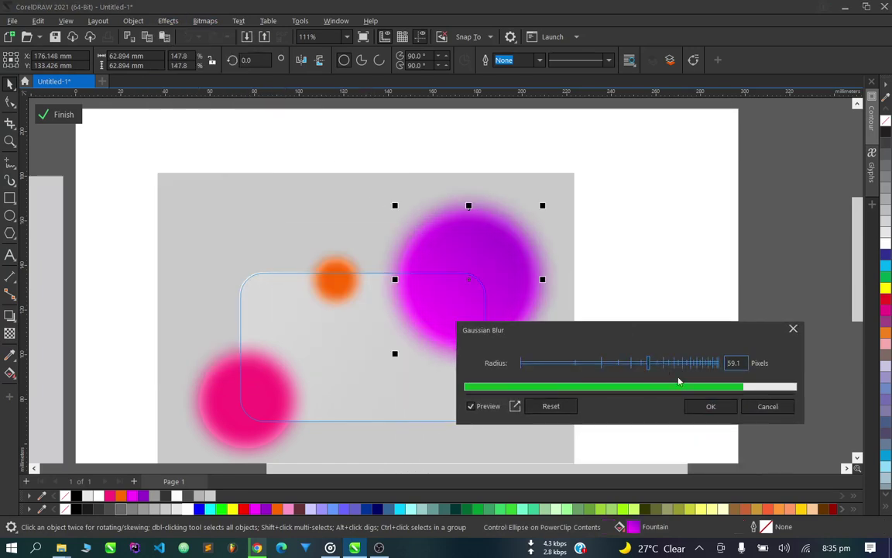
click(710, 406)
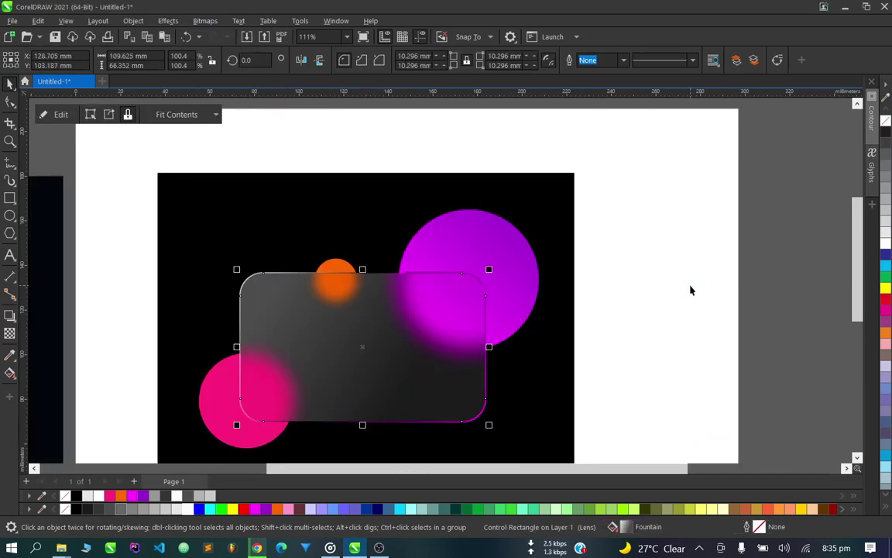
scroll(681, 280, down, 2)
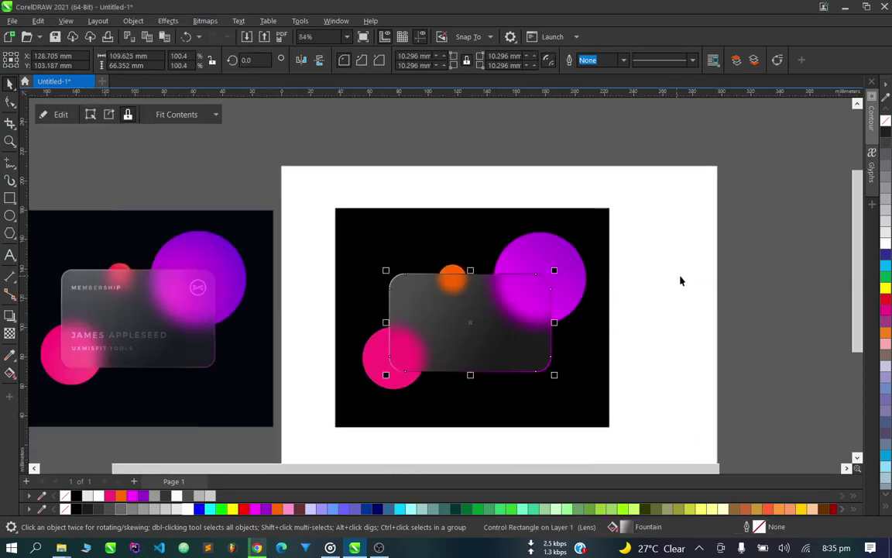
click(764, 282)
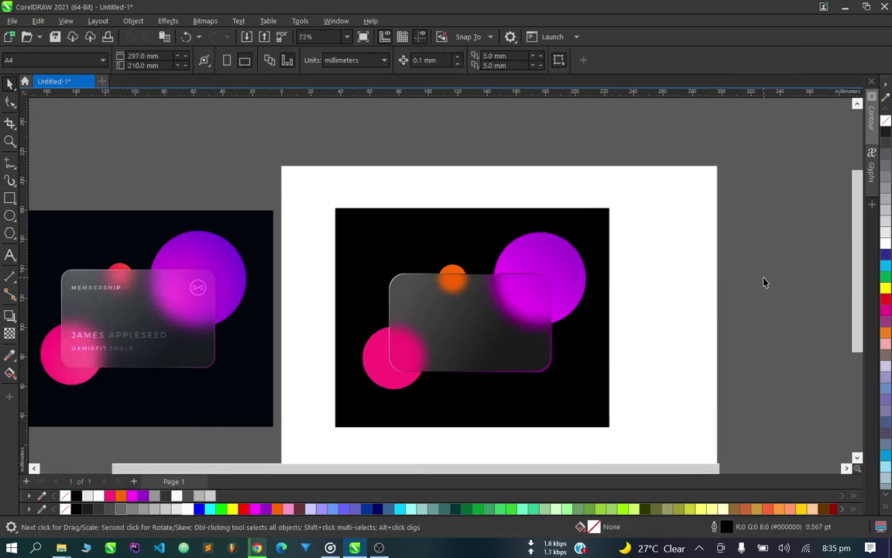
scroll(573, 284, up, 2)
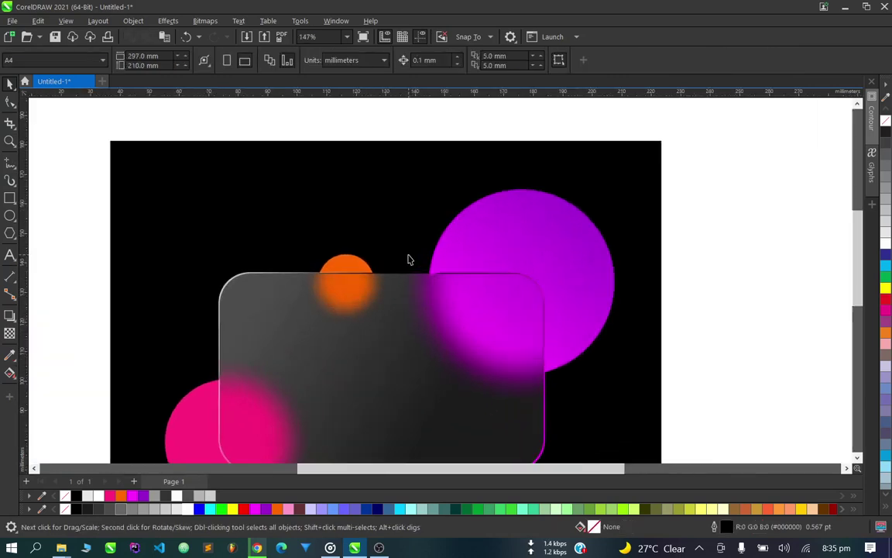
scroll(410, 259, up, 3)
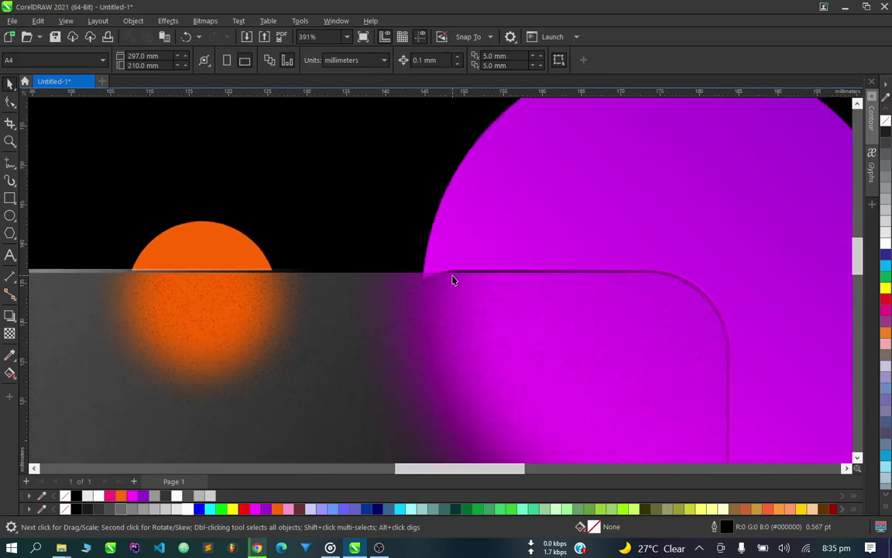
scroll(453, 280, down, 4)
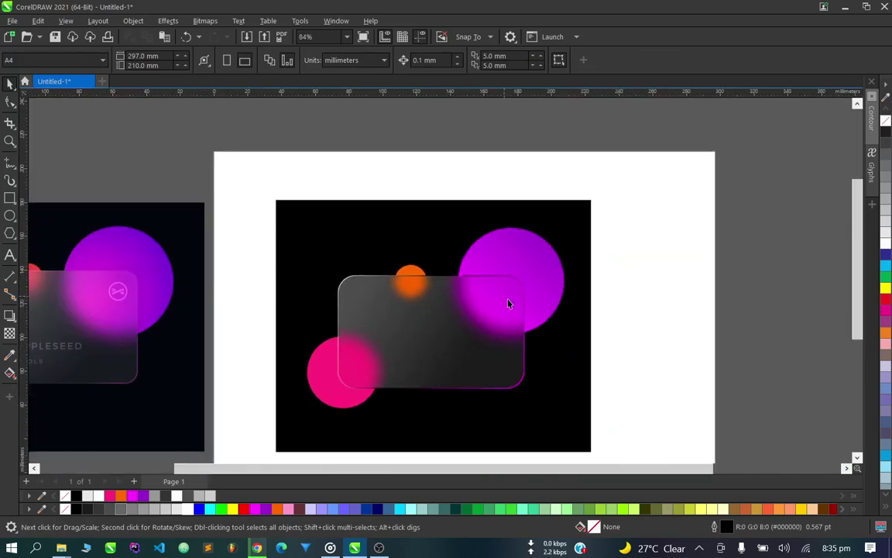
scroll(508, 303, up, 5)
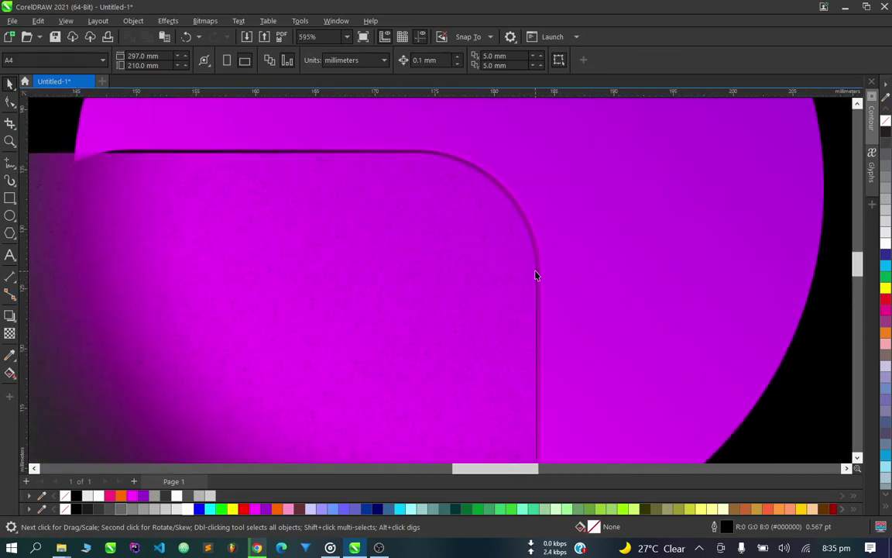
click(540, 267)
scroll(541, 263, down, 4)
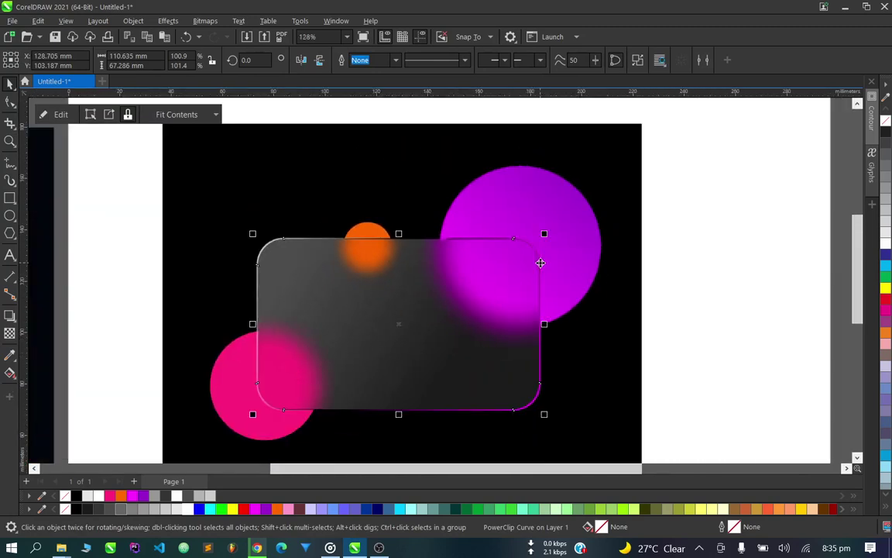
scroll(357, 405, up, 1)
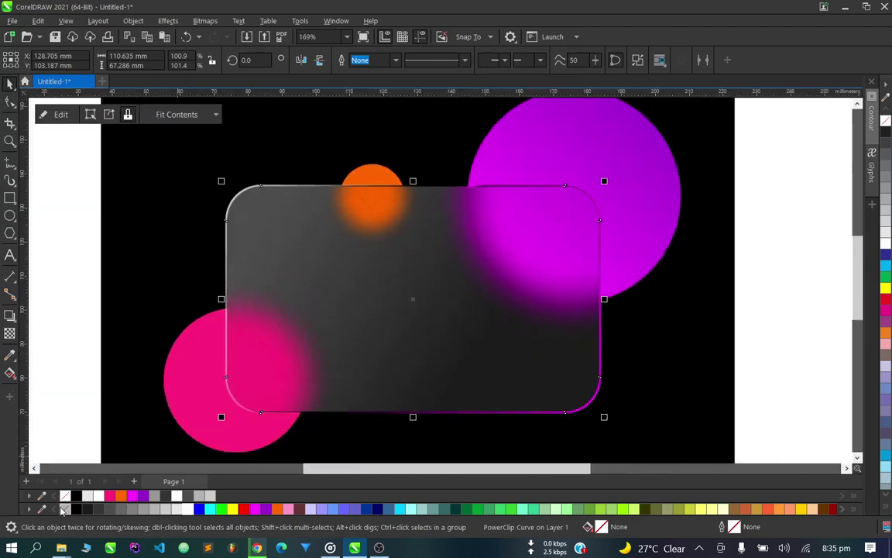
Blur the orange circle inside the card with a 55.2-pixel Gaussian Blur and finish editing.
scroll(306, 363, down, 2)
click(603, 287)
scroll(303, 305, up, 3)
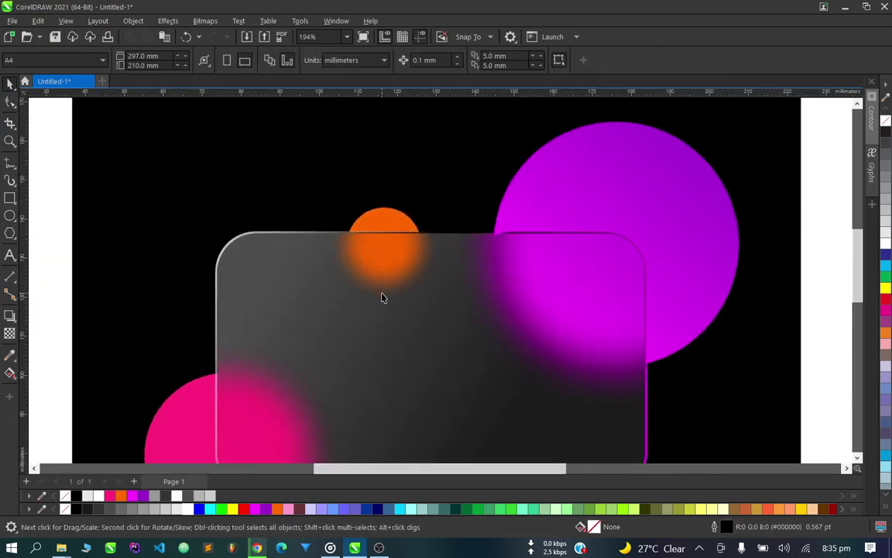
double_click(381, 298)
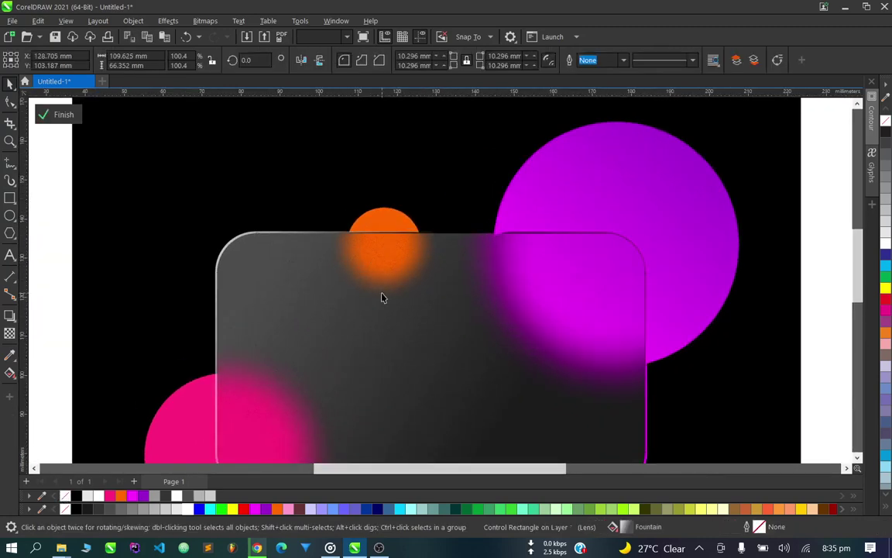
click(384, 248)
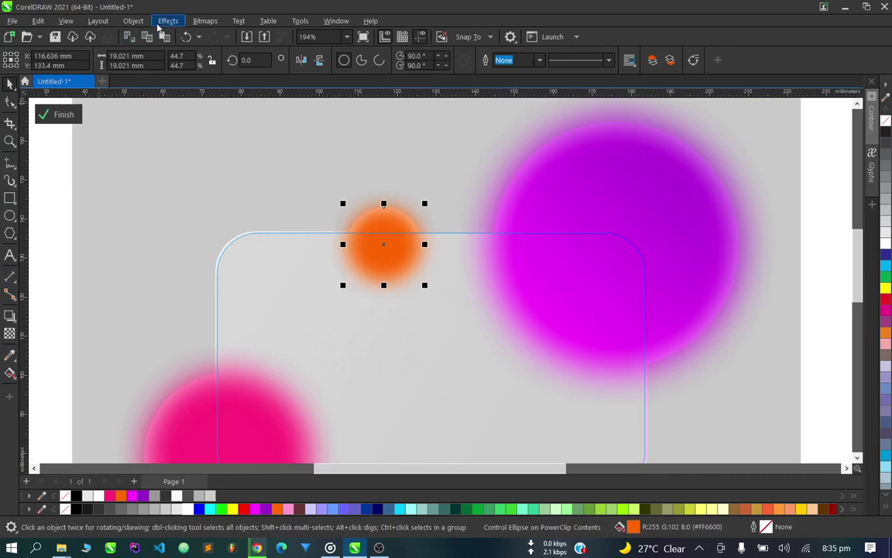
click(159, 24)
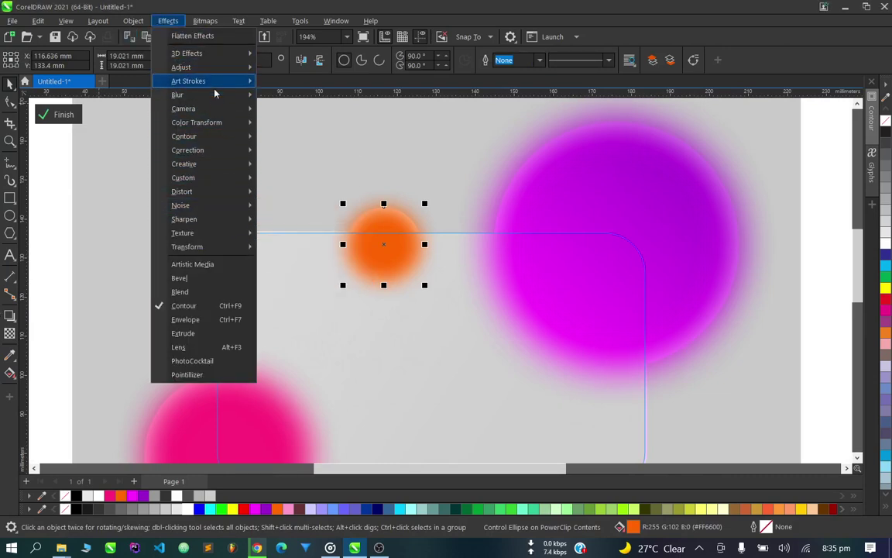
mouse_move(216, 94)
click(309, 108)
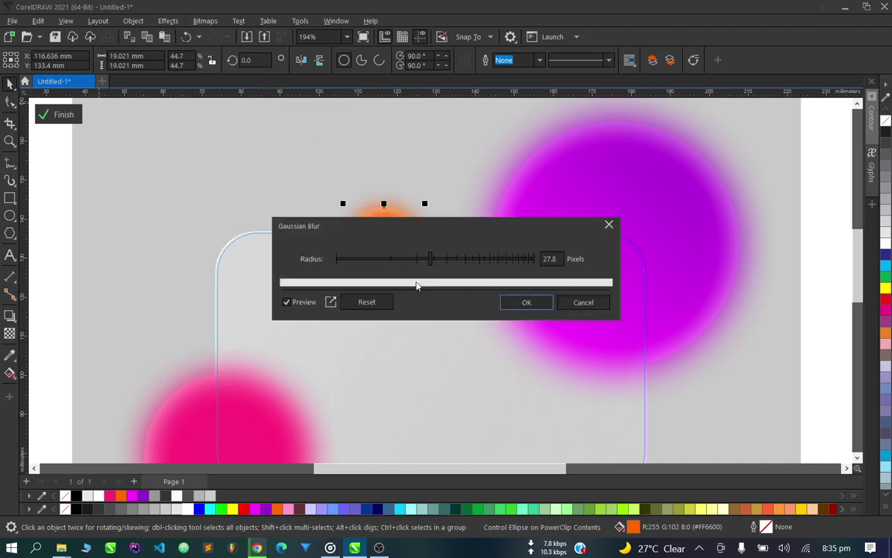
drag(450, 258, 462, 260)
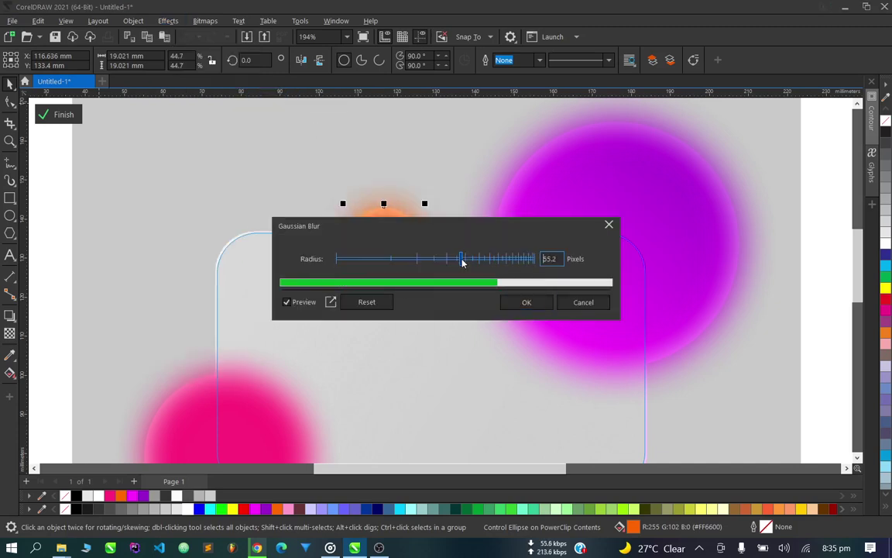
click(526, 302)
ctrl+click(346, 164)
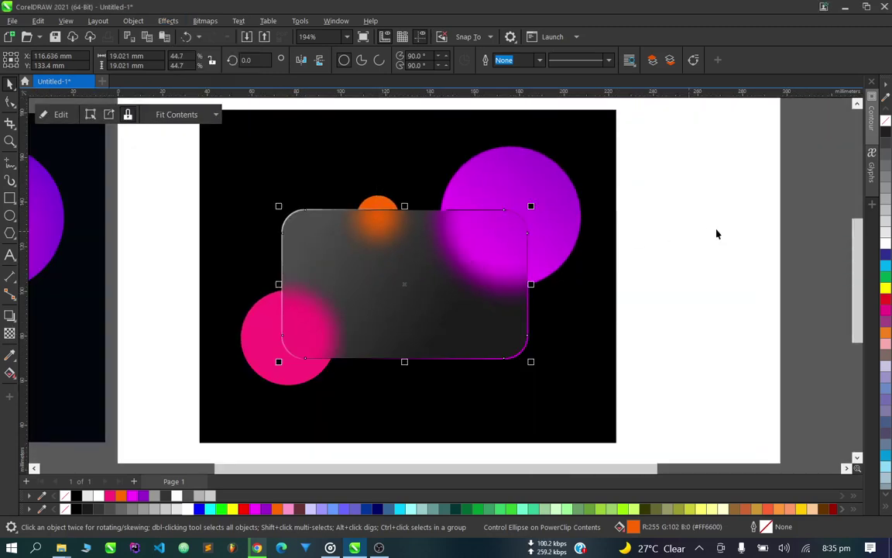
click(716, 234)
scroll(717, 234, down, 4)
scroll(569, 292, up, 2)
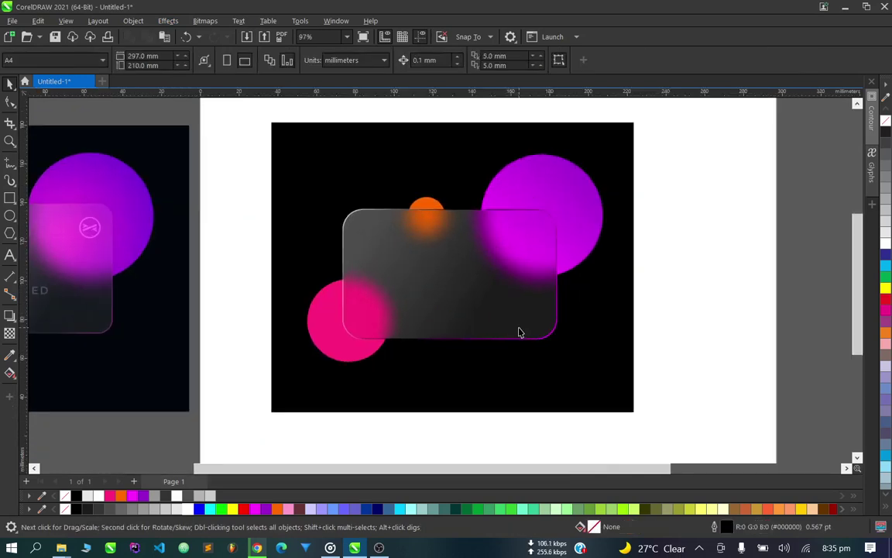
scroll(484, 349, down, 1)
scroll(345, 325, up, 2)
Apply a 65.4-pixel Gaussian Blur to the pink circle, then finish editing and deselect.
ctrl+click(345, 325)
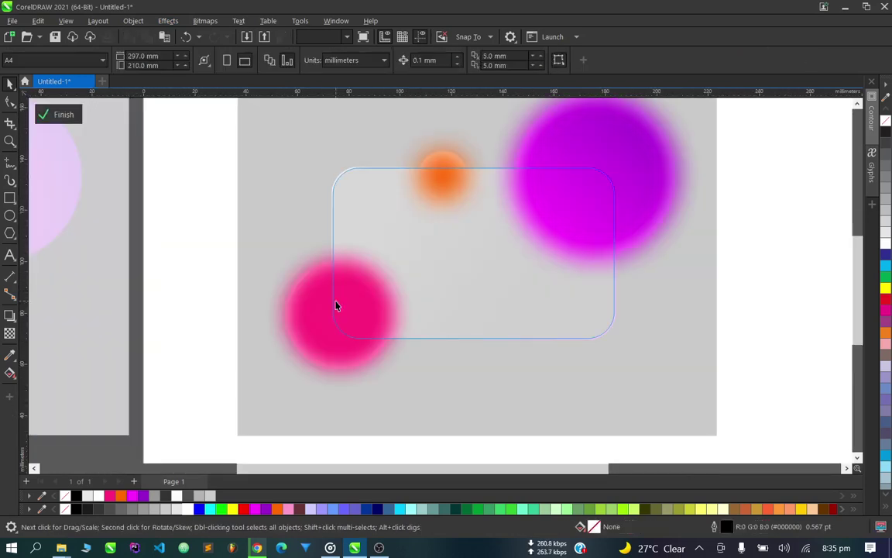
click(336, 305)
click(168, 21)
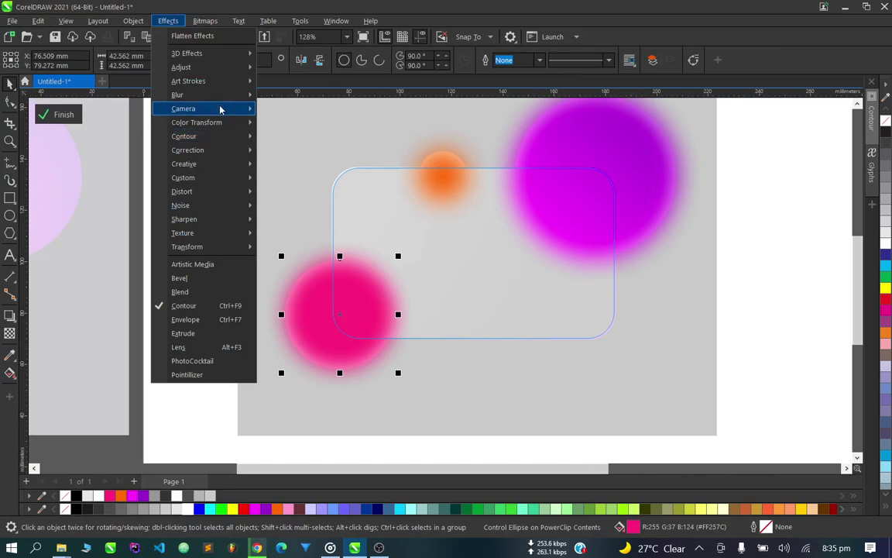
mouse_move(225, 95)
click(313, 124)
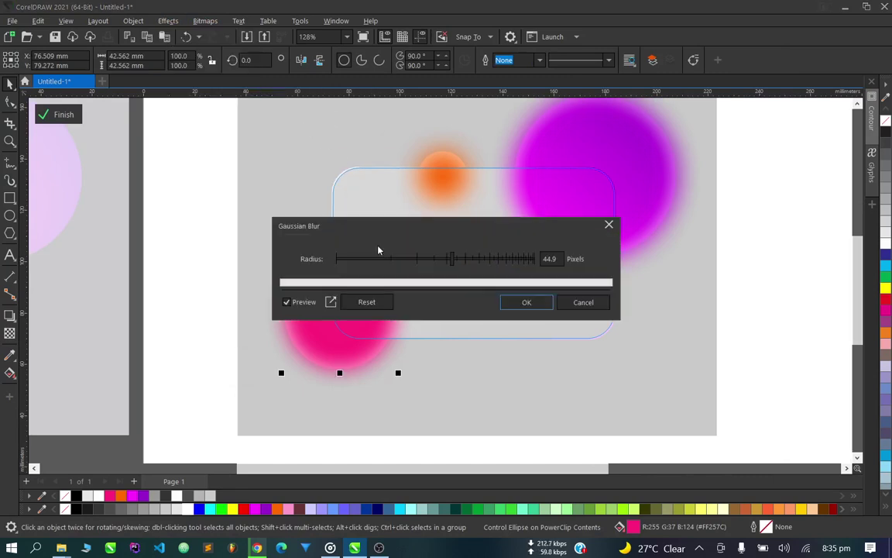
click(541, 303)
ctrl+click(391, 365)
scroll(390, 364, down, 3)
click(645, 329)
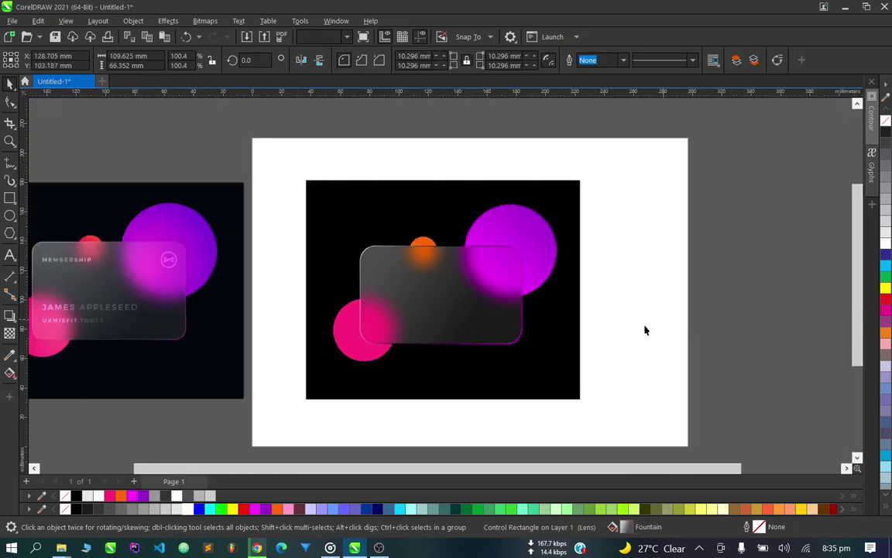
scroll(420, 329, down, 1)
scroll(425, 329, up, 1)
Type the heading COREL DRAW near the glass card's upper left.
scroll(425, 329, down, 1)
scroll(374, 259, up, 1)
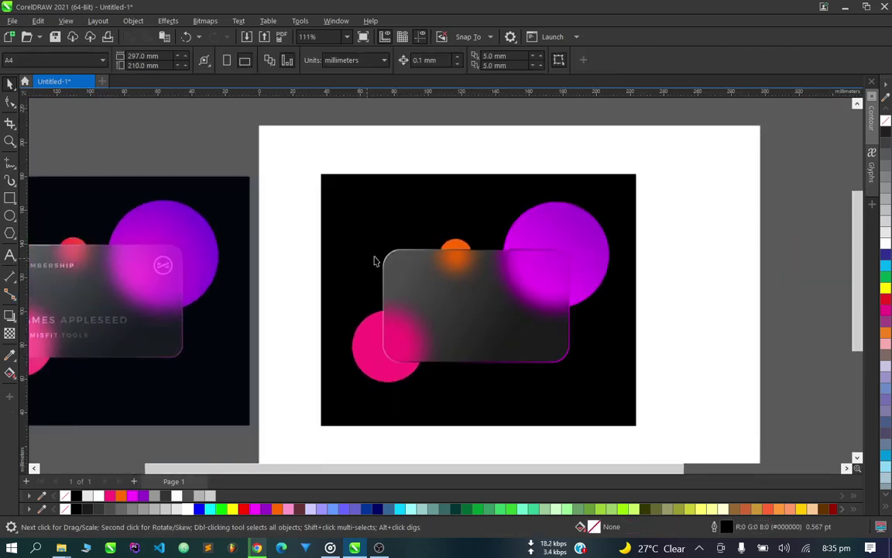
scroll(454, 283, up, 3)
click(9, 255)
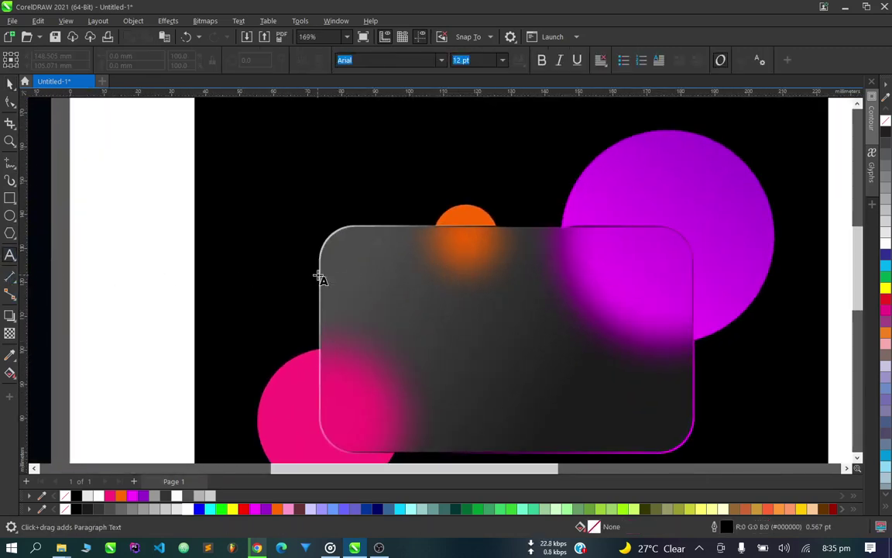
text(CO)
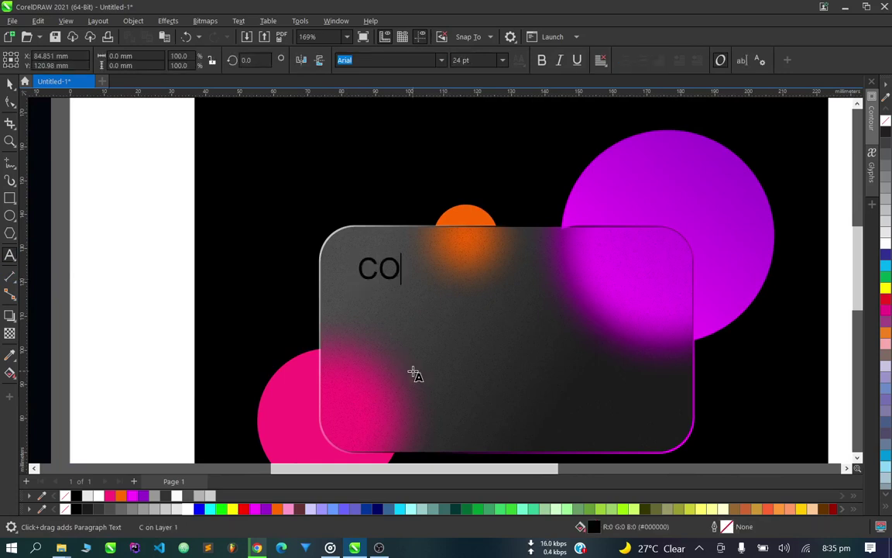
text(REL DRAW)
key(Escape)
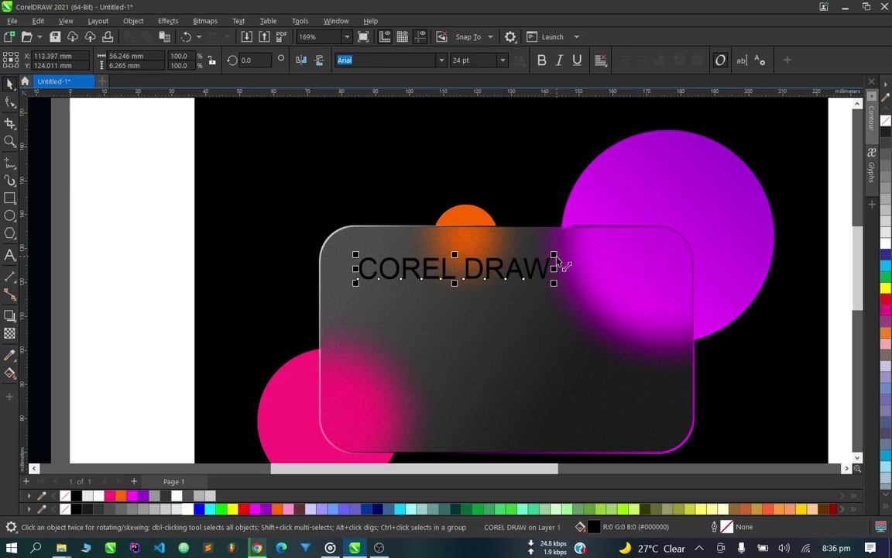
Shrink the heading to about 16 pt, make it bold white, and set it semi-transparent.
drag(553, 255, 511, 260)
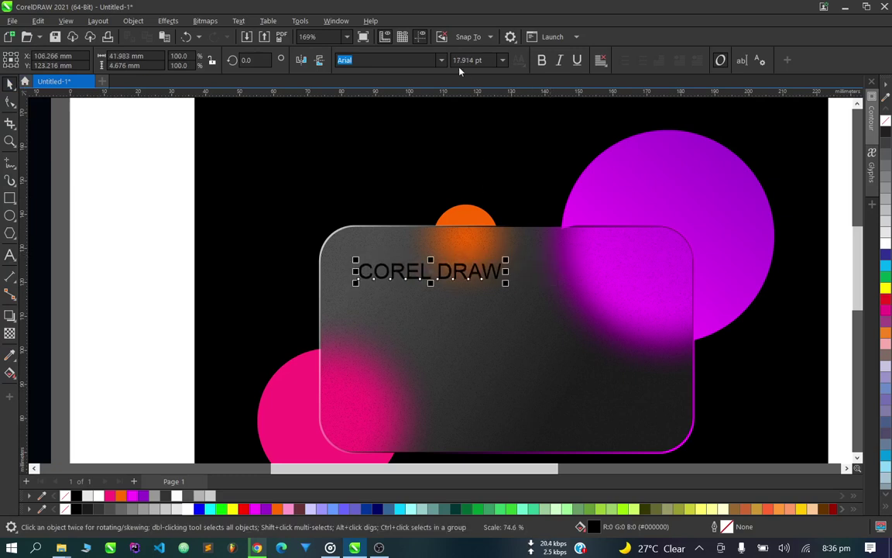
click(540, 60)
scroll(461, 246, up, 3)
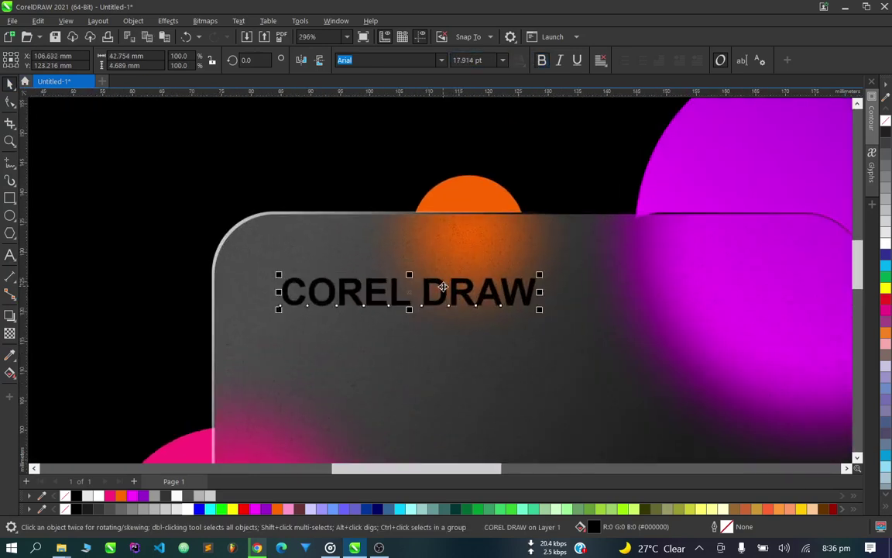
drag(442, 295, 421, 288)
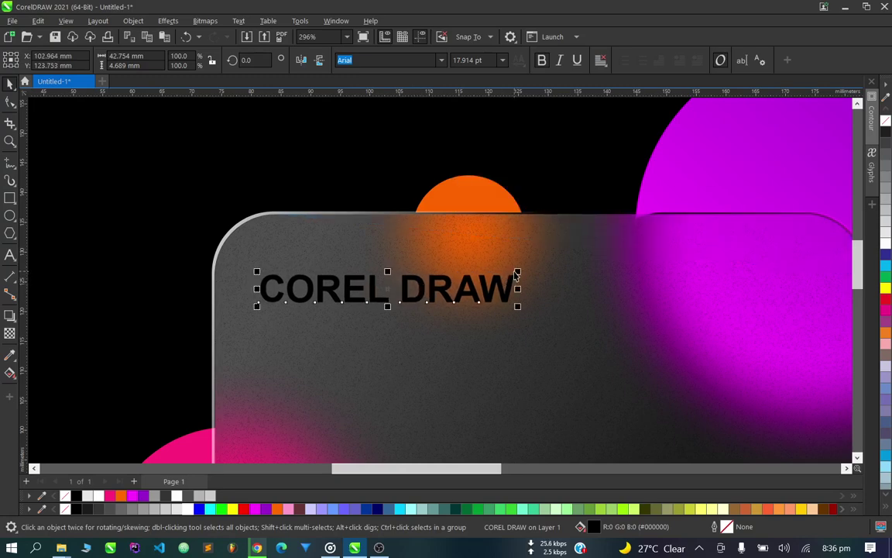
drag(517, 275, 493, 275)
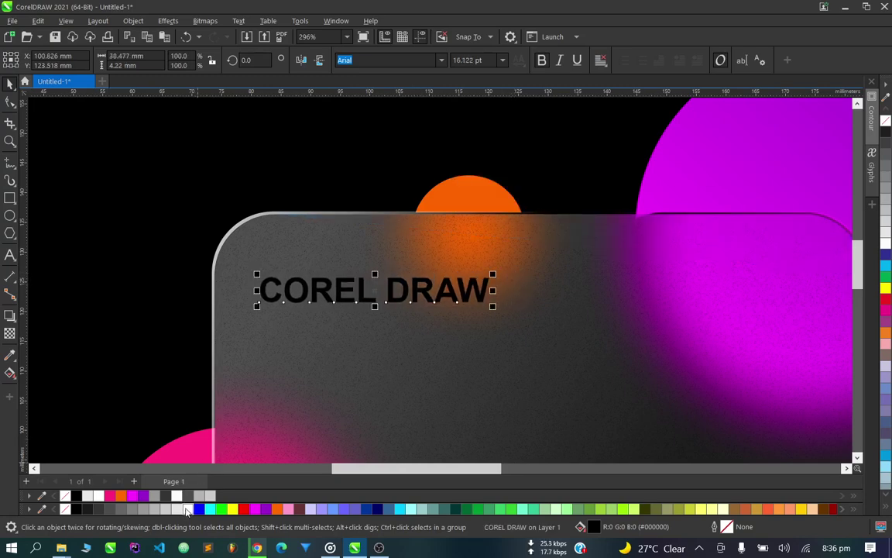
click(186, 509)
drag(271, 294, 280, 296)
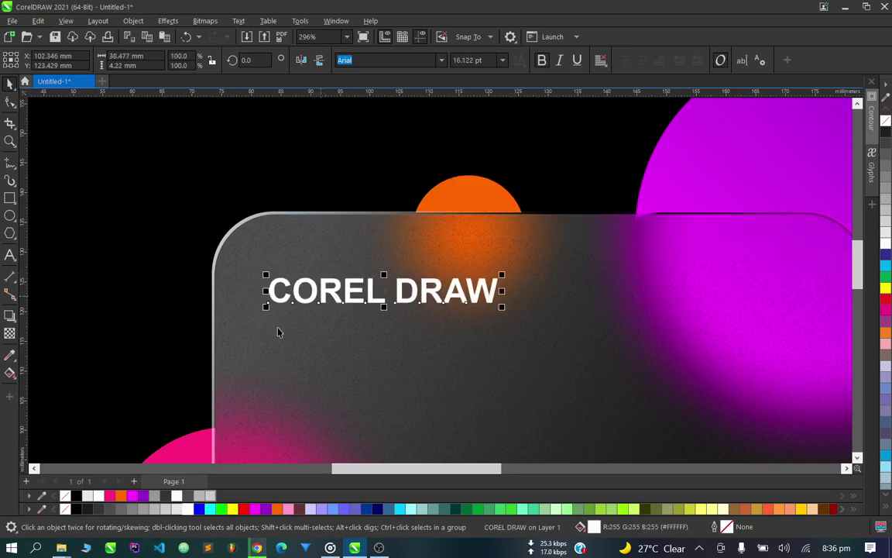
click(9, 333)
drag(356, 317, 377, 320)
scroll(377, 320, down, 5)
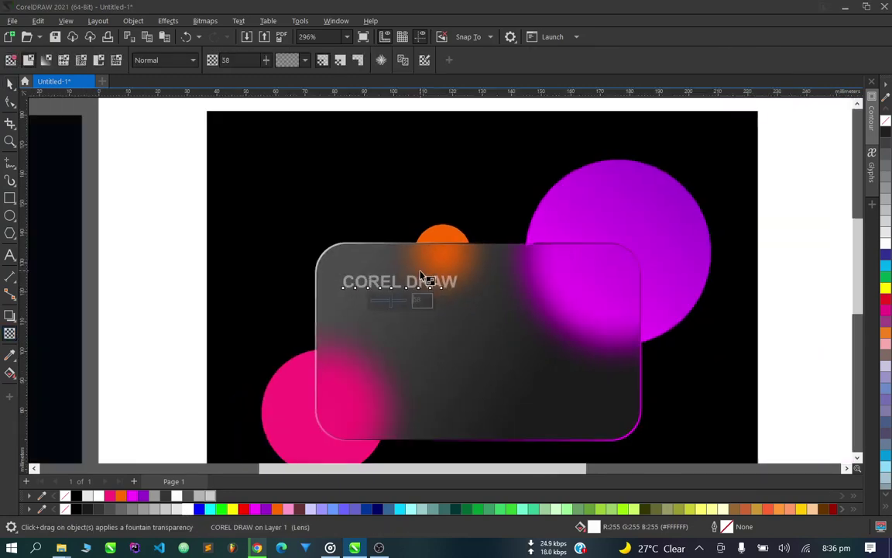
scroll(410, 291, up, 2)
scroll(398, 304, up, 1)
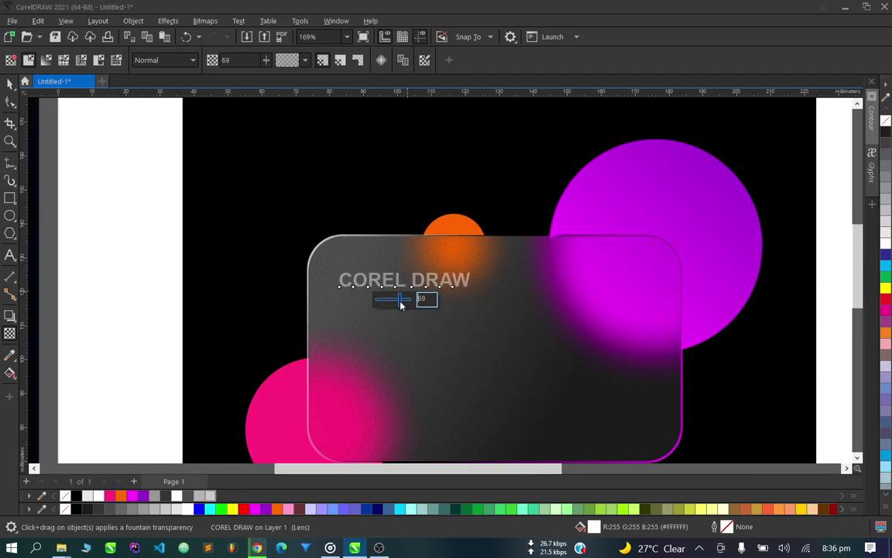
click(11, 83)
scroll(401, 319, down, 3)
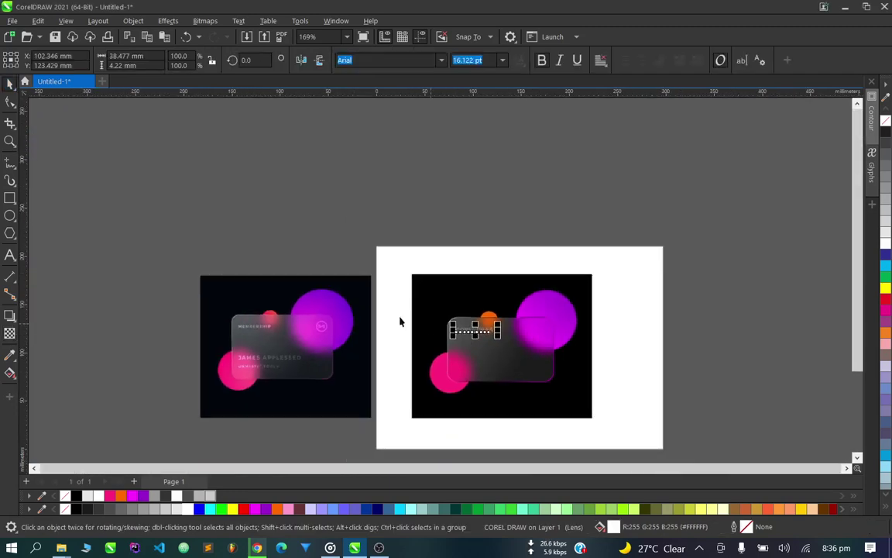
scroll(248, 333, up, 4)
scroll(197, 329, down, 3)
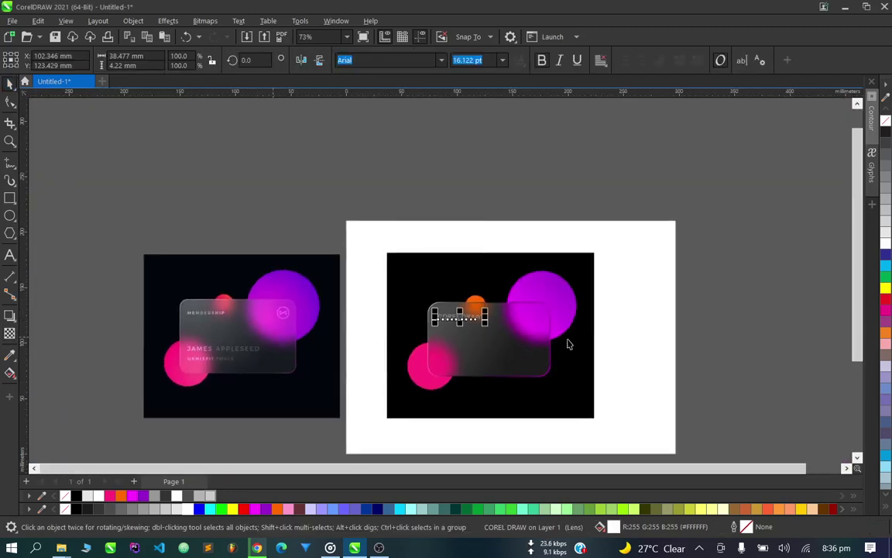
scroll(501, 319, up, 3)
scroll(272, 290, up, 1)
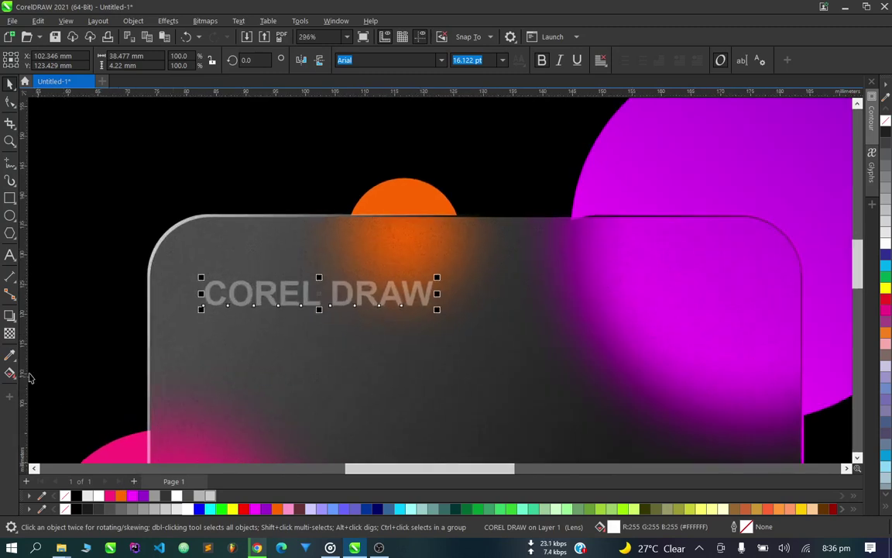
click(7, 333)
drag(306, 319, 259, 289)
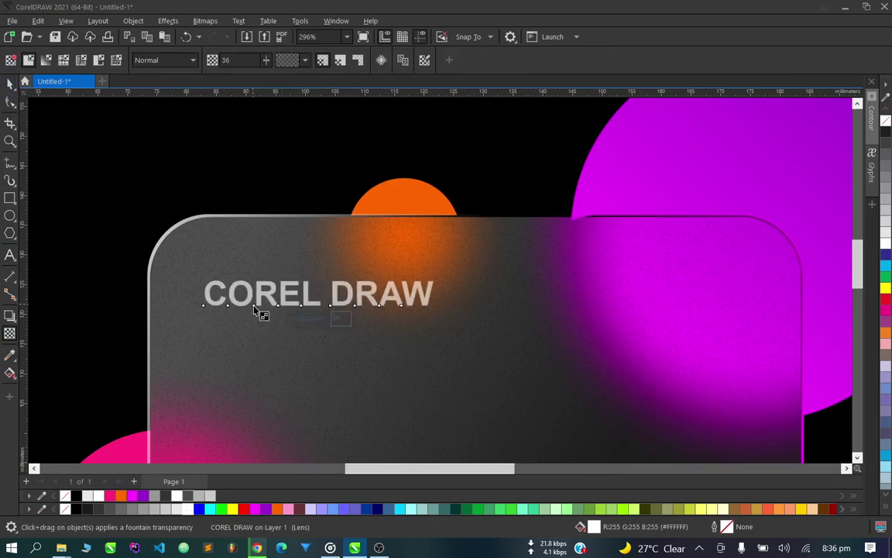
drag(311, 321, 309, 319)
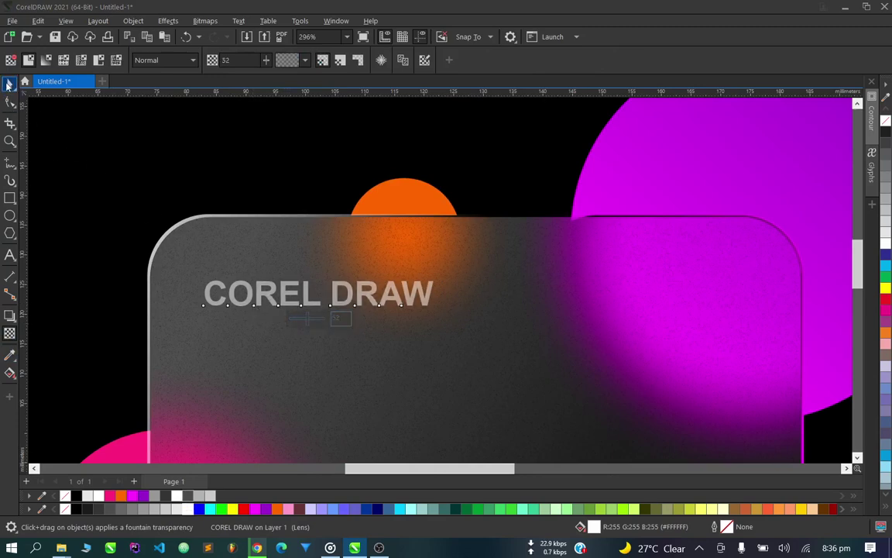
click(8, 85)
scroll(279, 245, down, 5)
click(611, 328)
scroll(360, 236, up, 4)
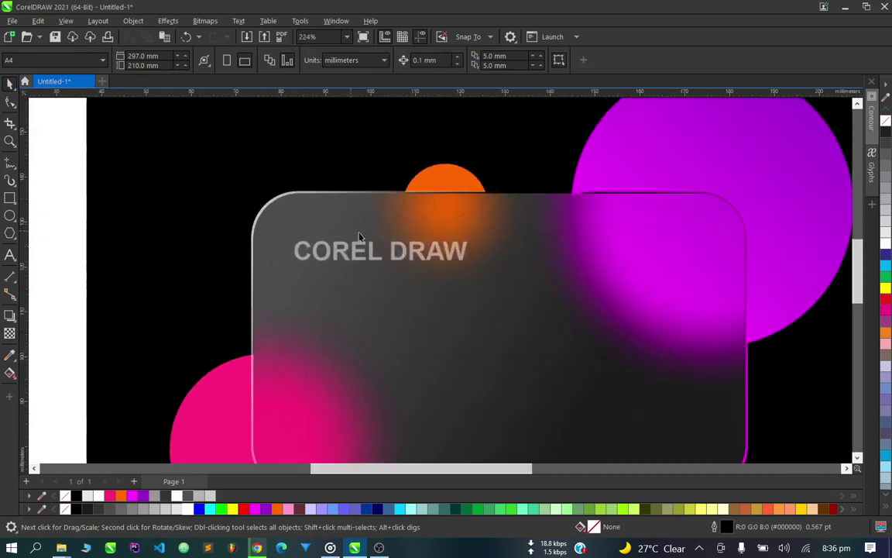
click(408, 257)
drag(472, 270, 435, 261)
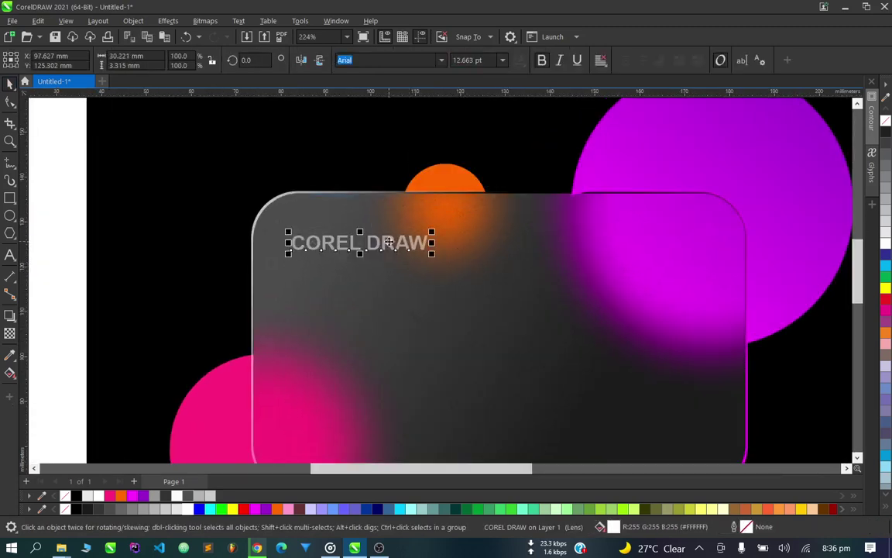
scroll(387, 203, down, 2)
click(807, 250)
scroll(410, 217, up, 2)
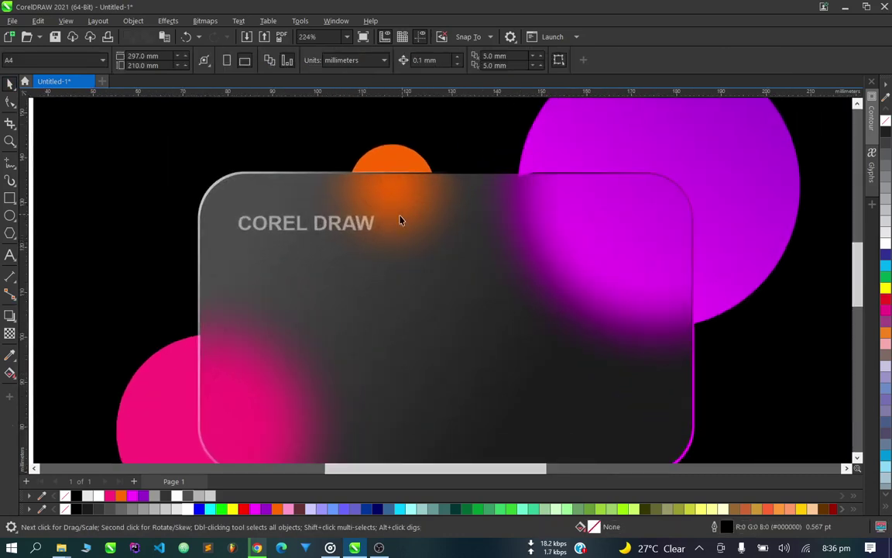
click(330, 224)
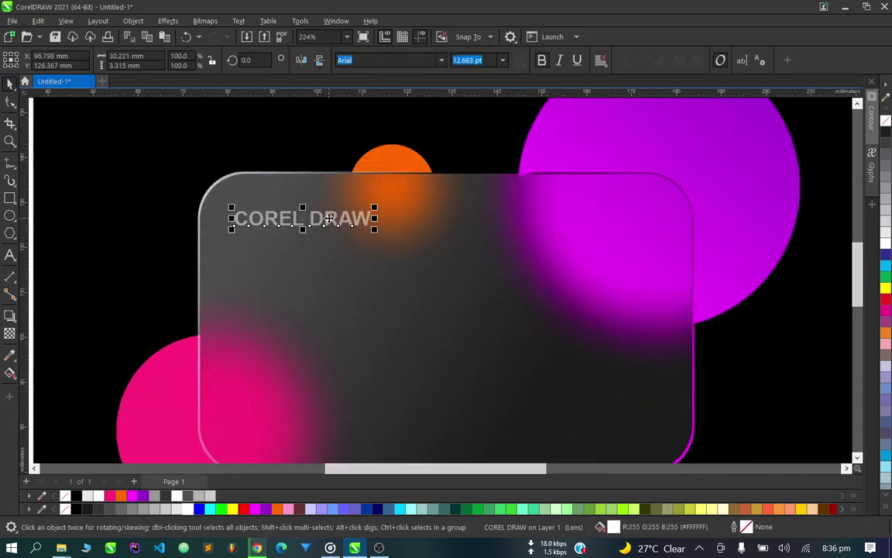
scroll(330, 223, down, 1)
scroll(330, 217, down, 3)
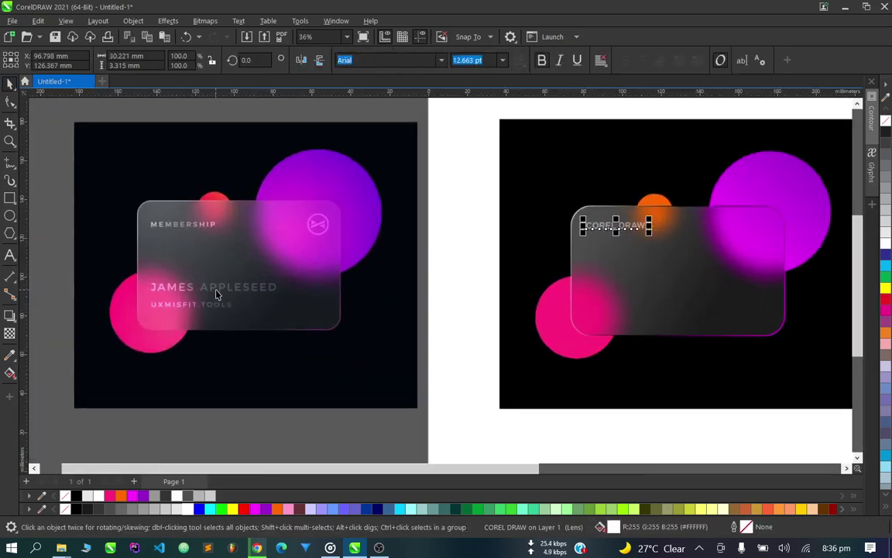
scroll(515, 287, up, 2)
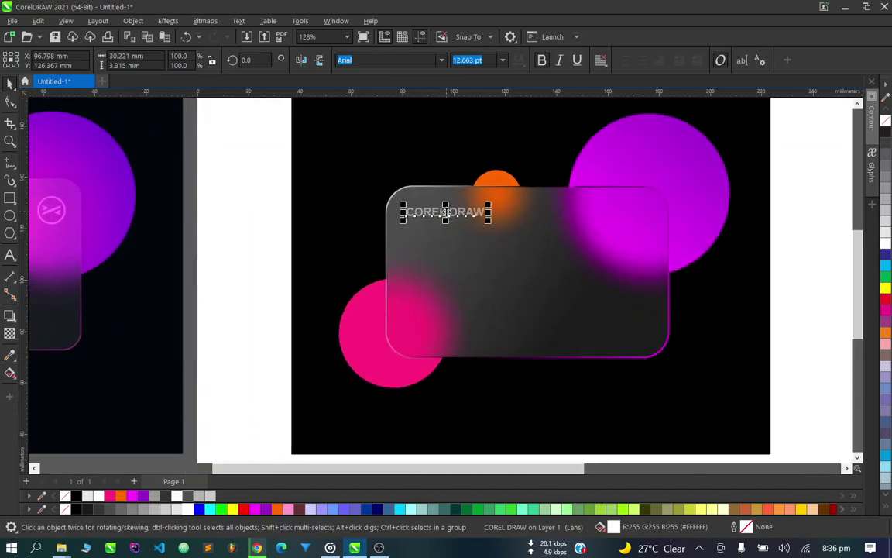
scroll(457, 210, up, 2)
Drop a copy of the heading near the card's bottom and replace its text with the studio name.
drag(457, 213, 457, 394)
scroll(449, 324, up, 1)
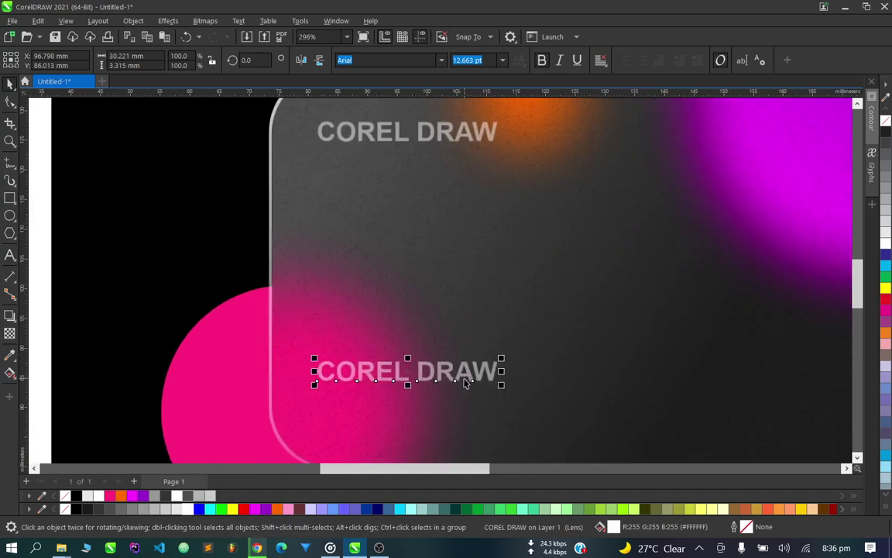
double_click(490, 372)
key(ctrl+a)
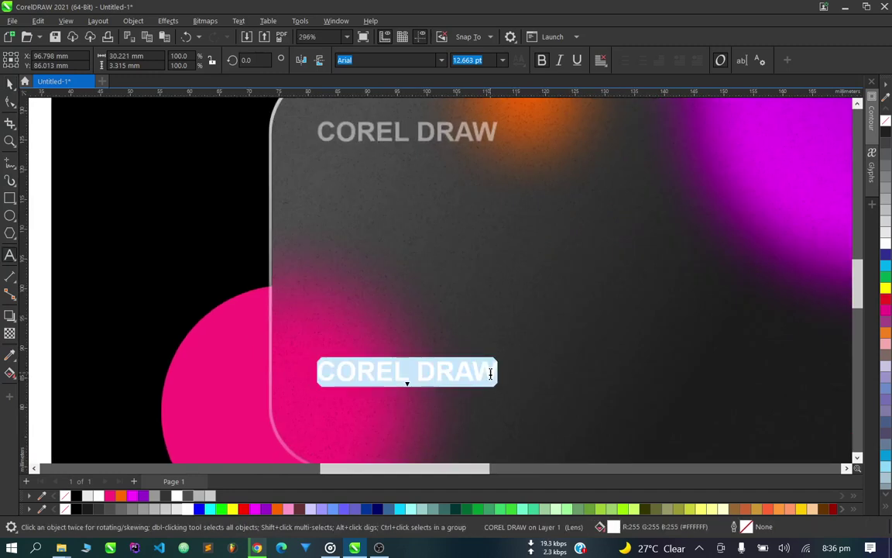
text(OGIE DEZINE)
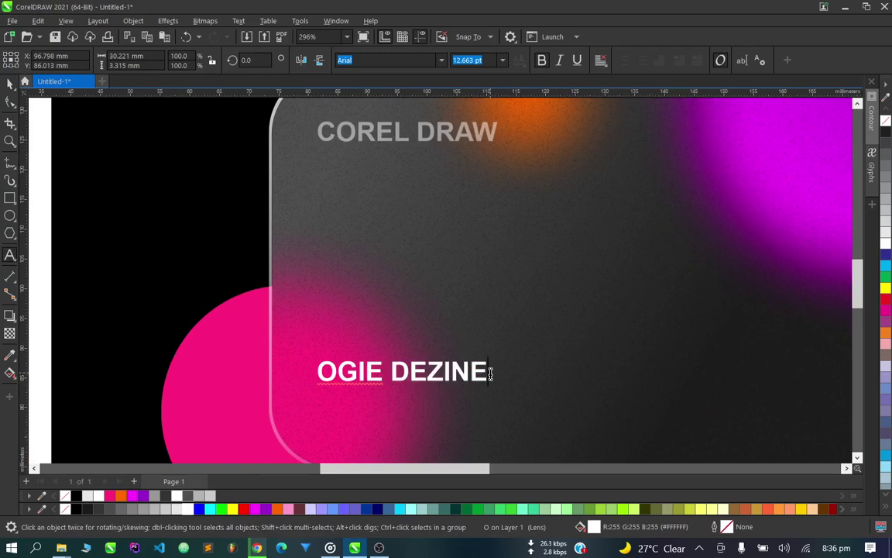
text(S)
key(Escape)
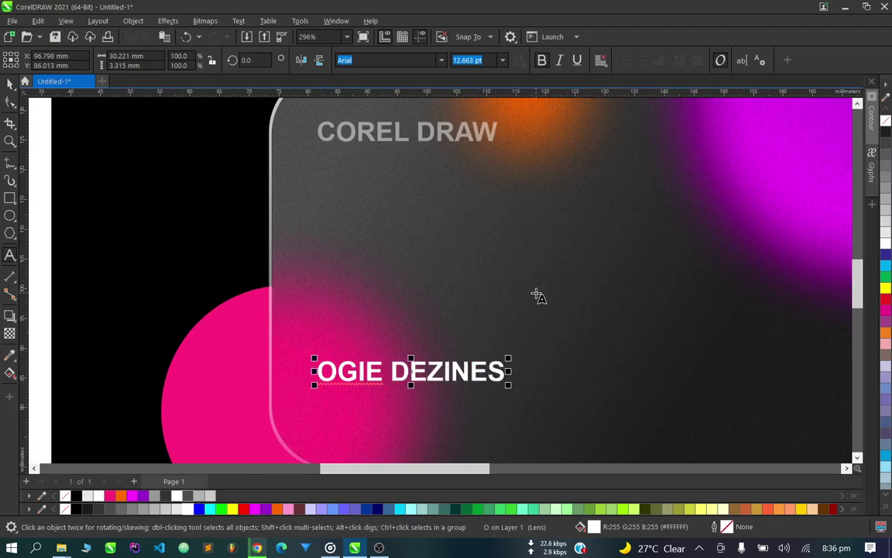
Add the phone number on a second line beneath the studio name and deselect the block.
key(Return)
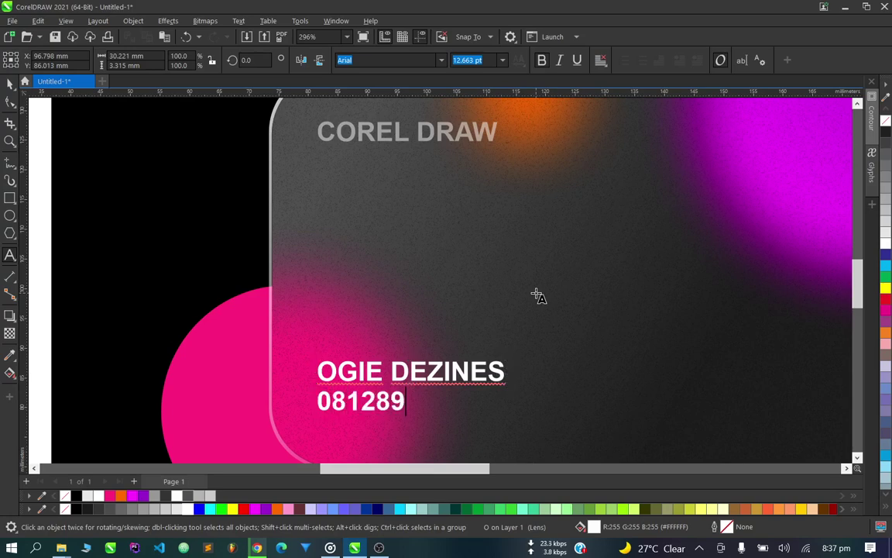
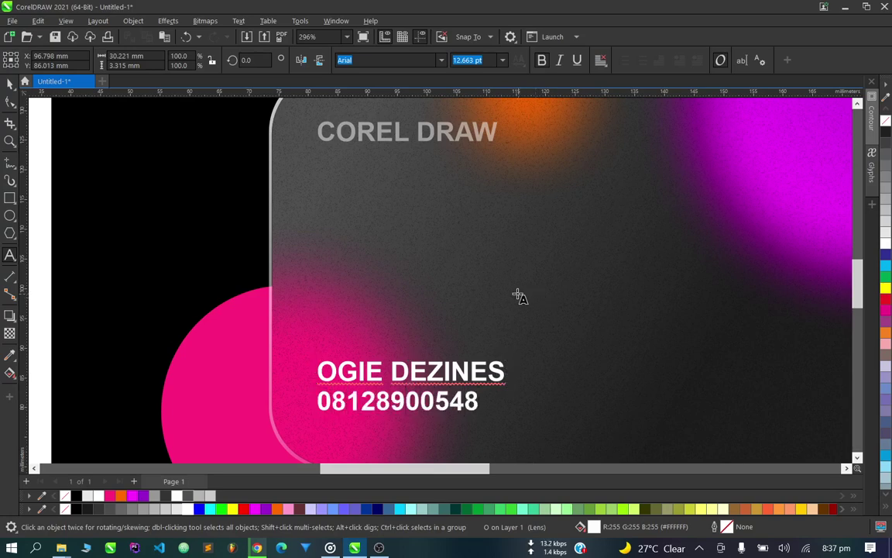
key(ctrl+space)
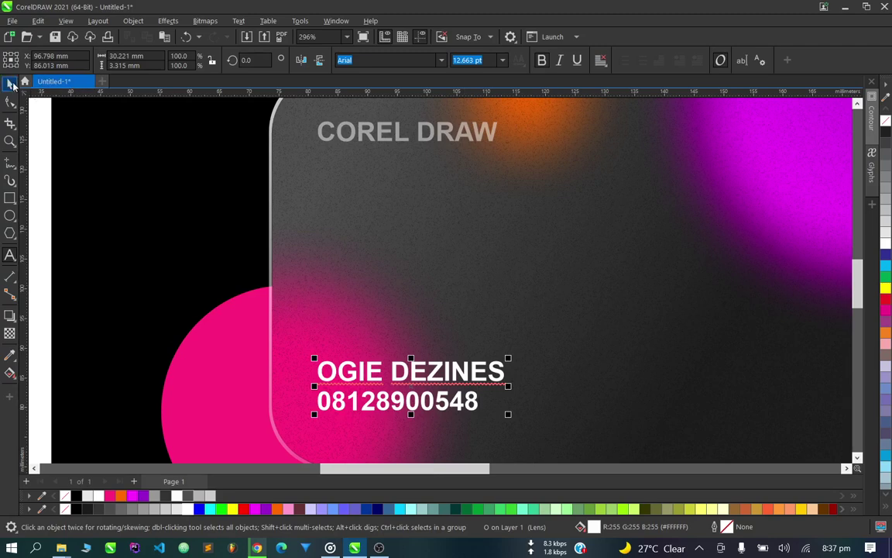
key(ctrl+Page_Down)
scroll(316, 277, down, 1)
scroll(315, 276, down, 1)
click(773, 321)
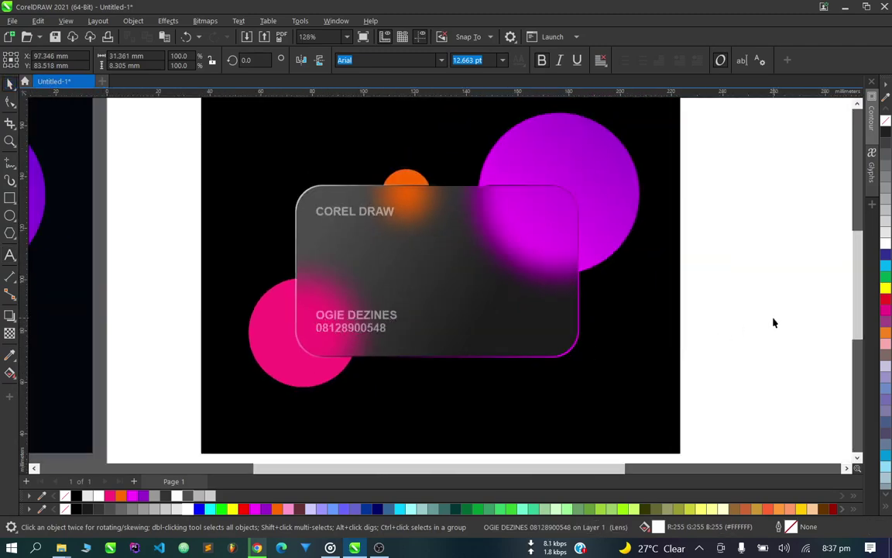
scroll(414, 351, up, 1)
scroll(423, 348, down, 1)
scroll(418, 349, down, 3)
scroll(241, 342, up, 1)
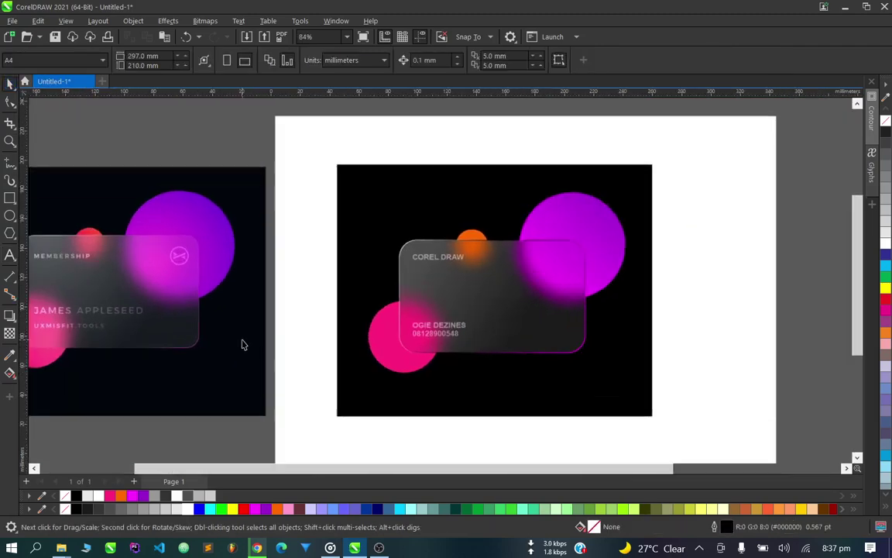
scroll(616, 264, up, 1)
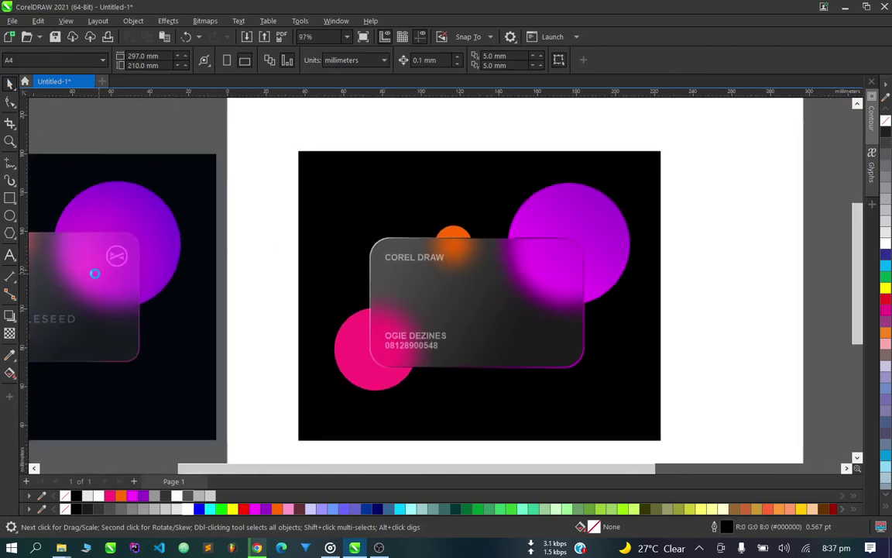
scroll(106, 259, up, 1)
scroll(428, 294, down, 1)
scroll(545, 277, up, 2)
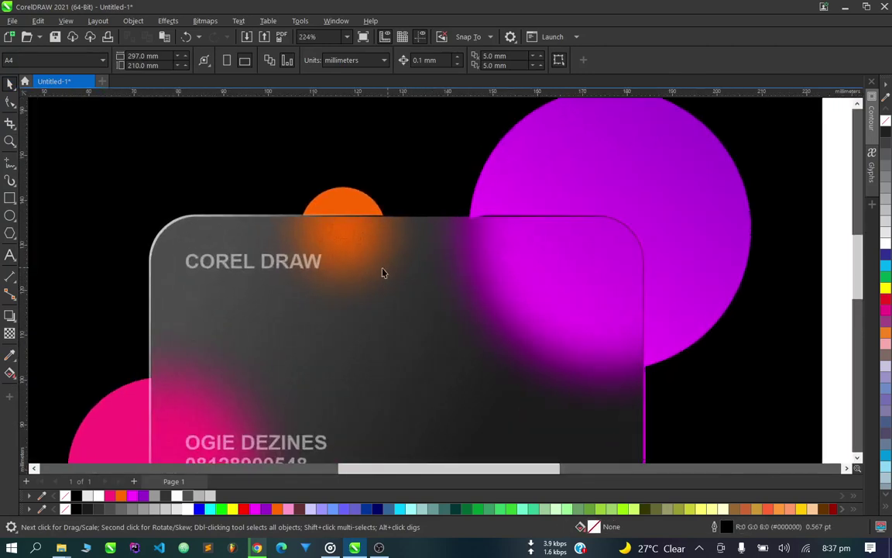
click(10, 216)
Draw a circle on the card's upper right, add a 79% inner copy, and combine them into a white ring.
scroll(642, 255, up, 1)
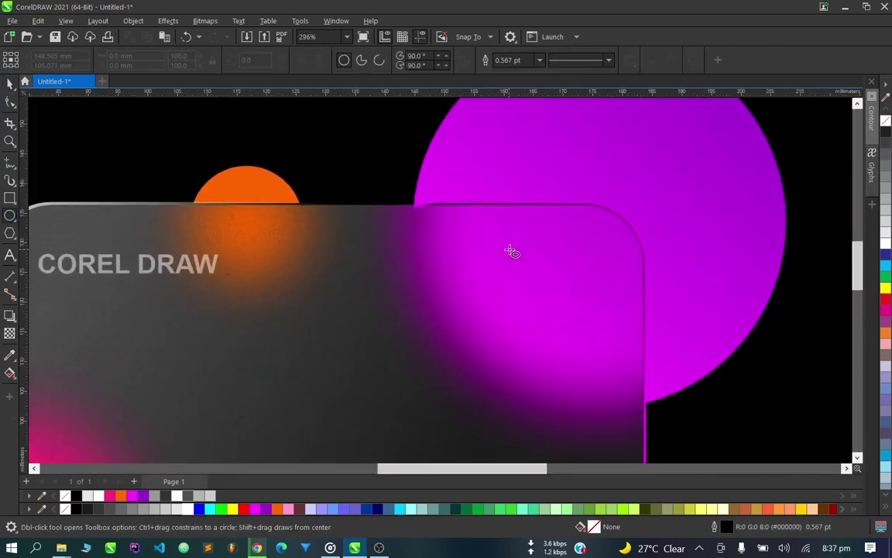
drag(511, 249, 590, 318)
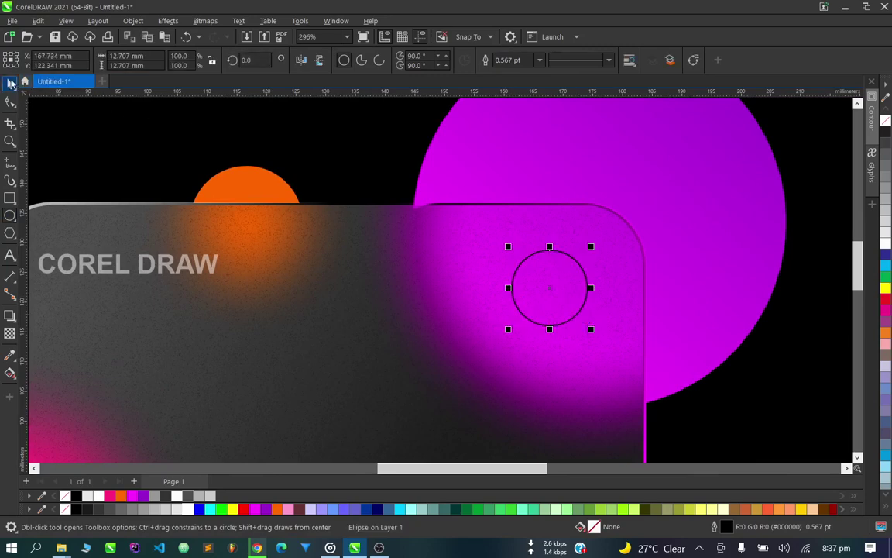
scroll(653, 251, up, 1)
mouse_move(570, 250)
mouse_down()
mouse_move(577, 252)
mouse_move(565, 261)
mouse_up()
right_click(566, 262)
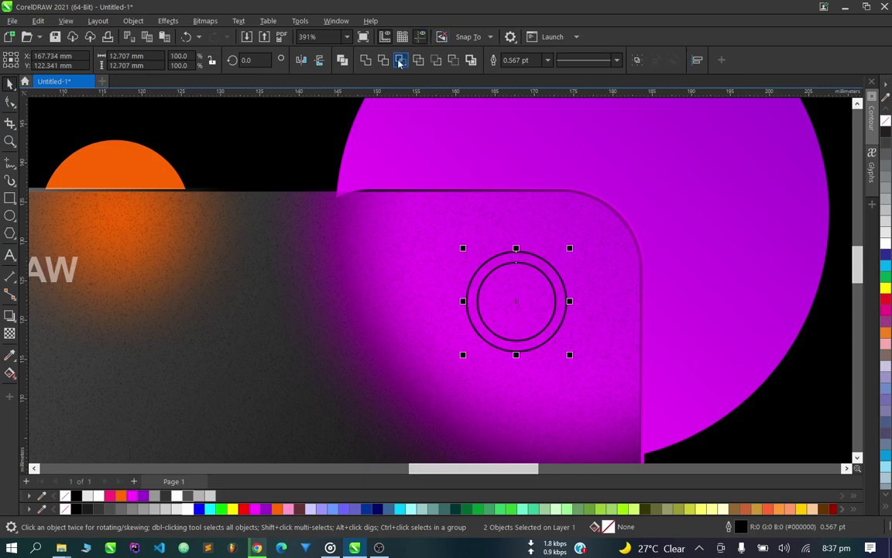
key(Escape)
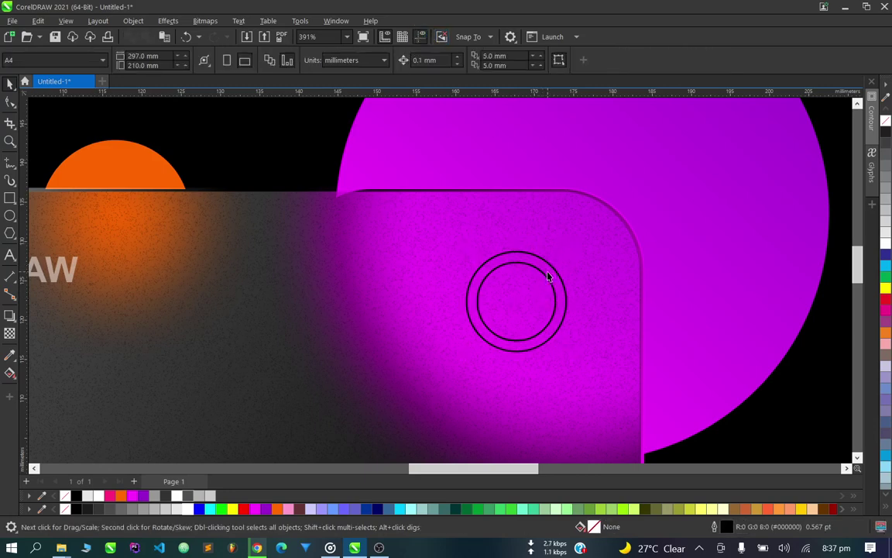
click(547, 277)
click(65, 495)
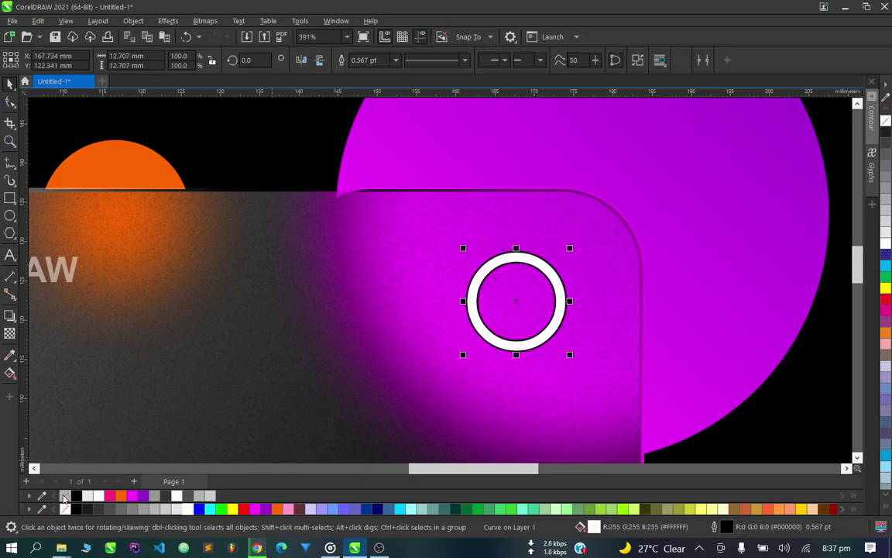
Make the ring 40% transparent and move a COREL DRAW heading copy onto it.
click(10, 334)
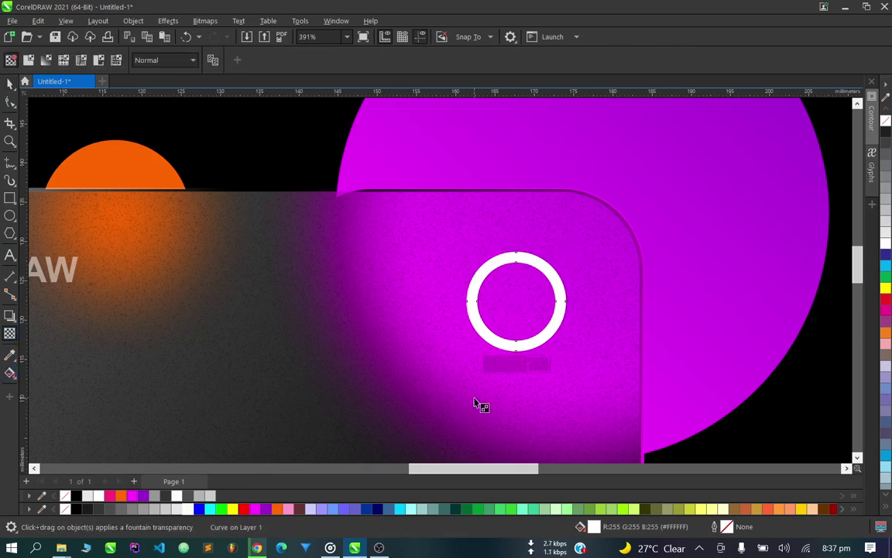
mouse_move(488, 364)
mouse_down()
mouse_move(512, 367)
mouse_move(502, 364)
mouse_up()
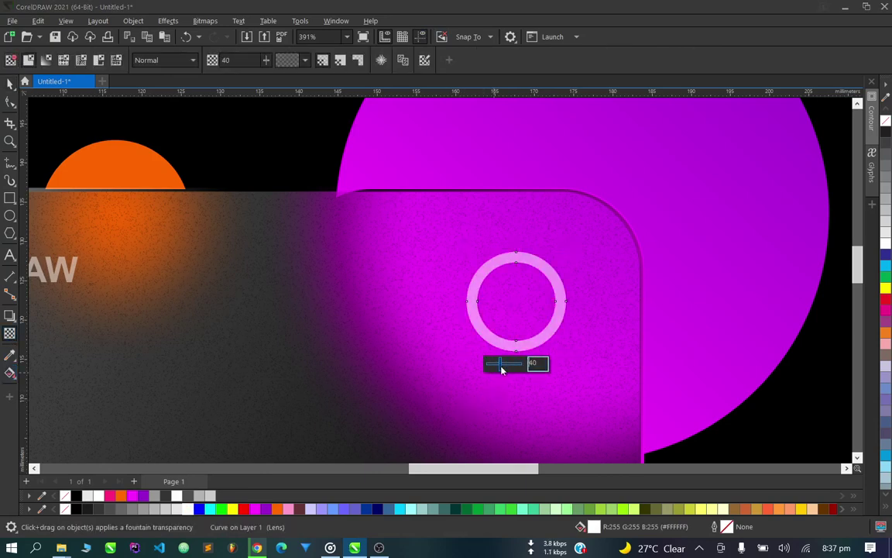
click(10, 83)
scroll(546, 325, down, 5)
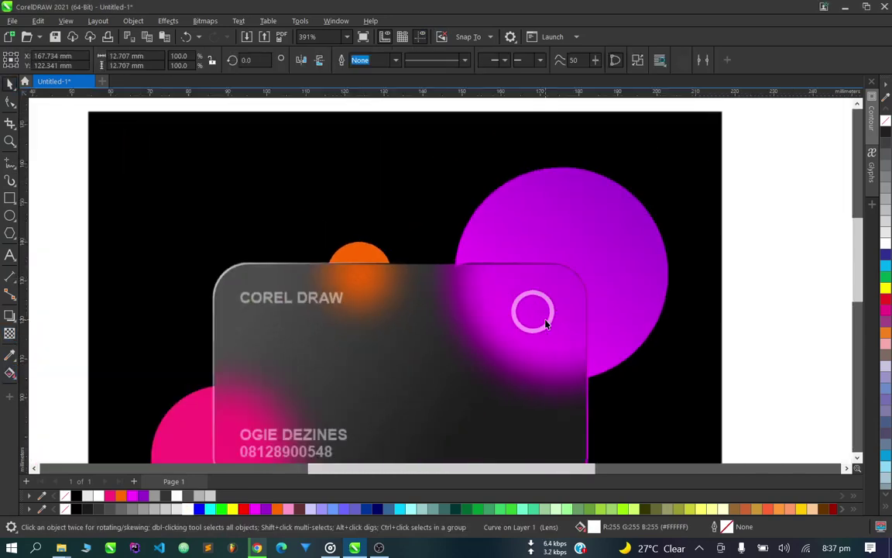
scroll(546, 317, up, 5)
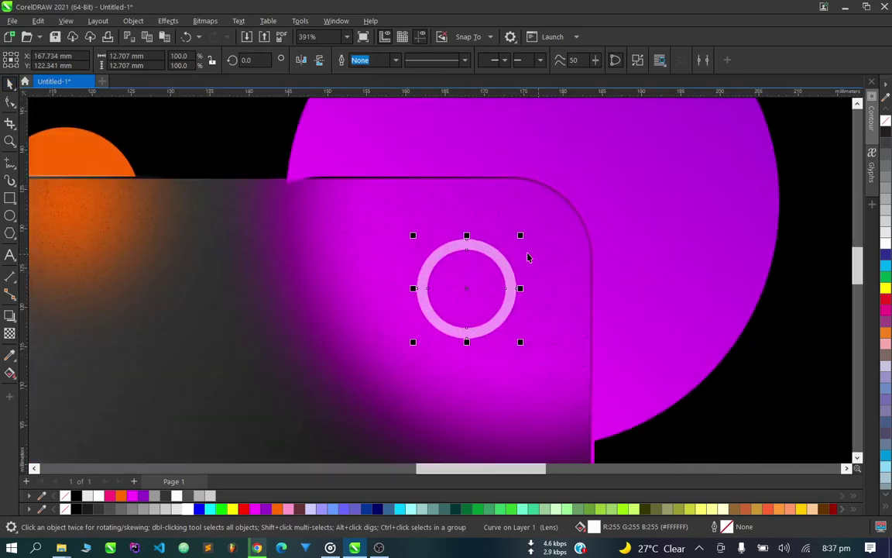
click(519, 241)
scroll(480, 278, down, 5)
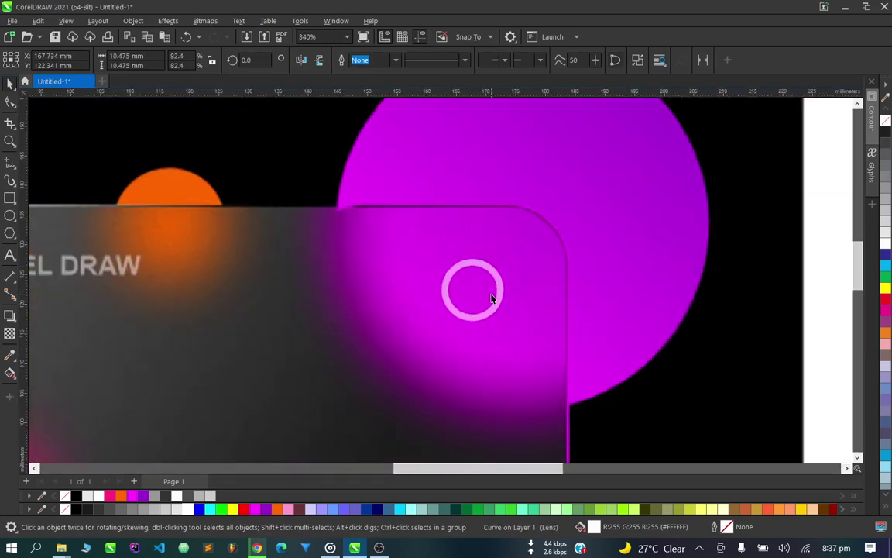
scroll(317, 290, up, 3)
mouse_move(275, 279)
mouse_down()
mouse_move(611, 308)
mouse_move(657, 299)
mouse_up()
Cut the heading copy down to just the letter C inside the ring.
scroll(659, 298, up, 2)
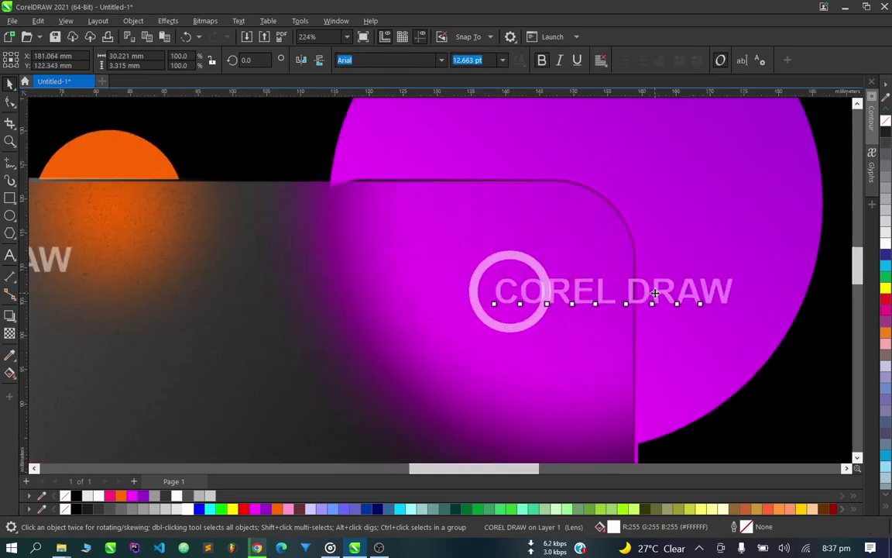
double_click(523, 292)
drag(523, 292, 767, 293)
key(Delete)
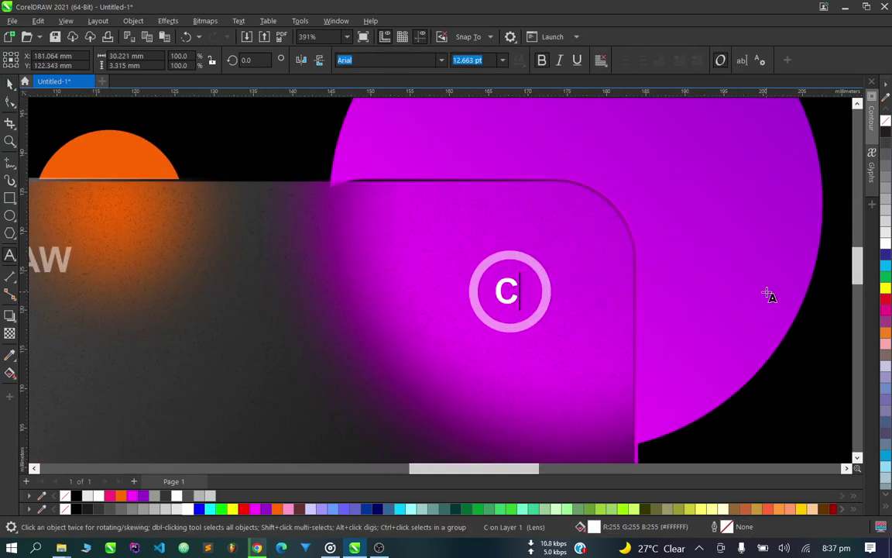
key(Escape)
Select the ring and the C together and combine them into one curve with Ctrl+L.
click(10, 83)
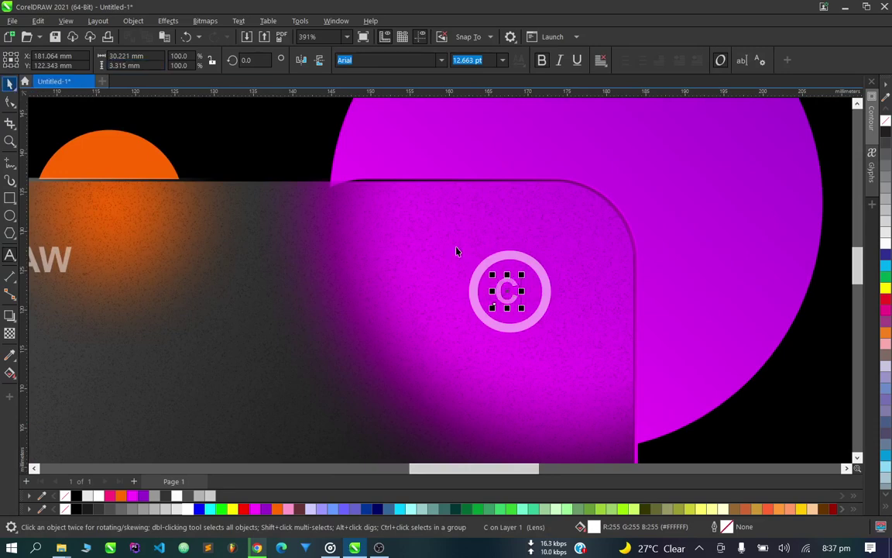
scroll(458, 252, up, 2)
click(587, 296)
shift+click(587, 296)
key(ctrl+l)
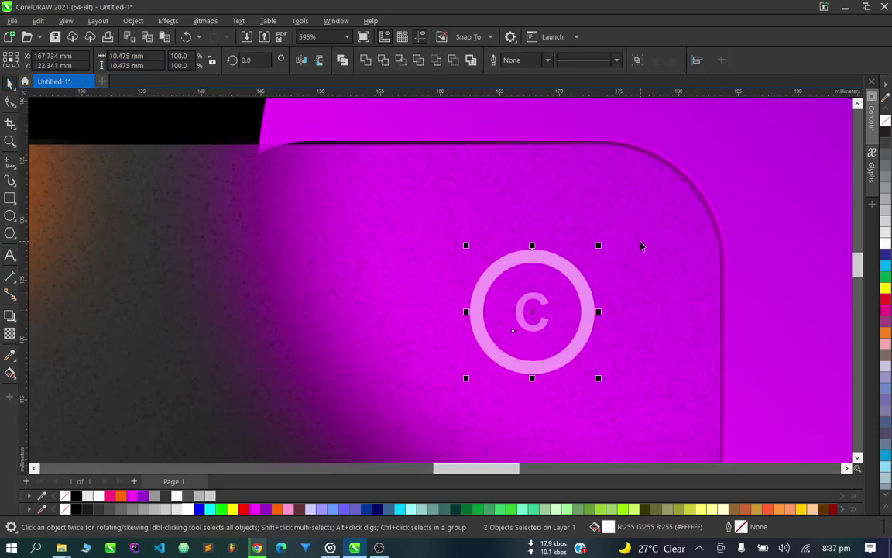
Raise the logo's transparency from 40 to 52.
scroll(587, 309, up, 1)
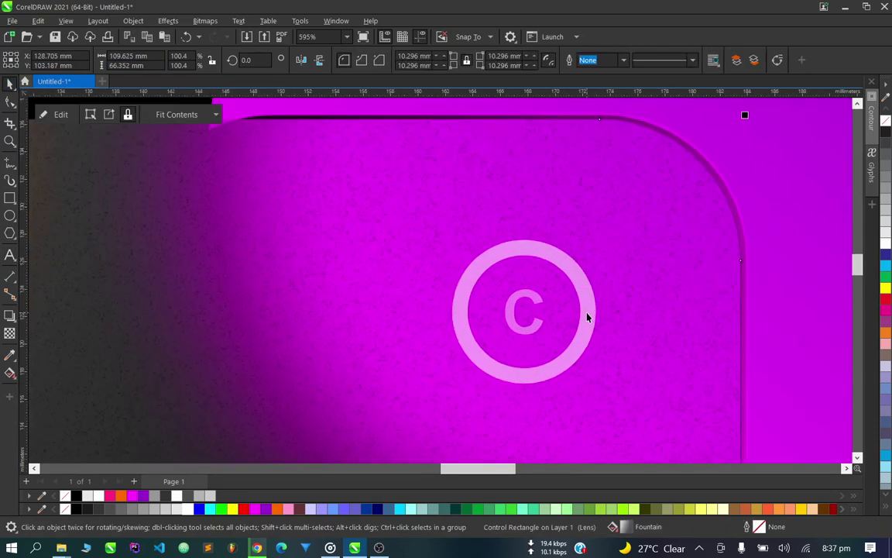
click(10, 333)
drag(504, 406, 508, 407)
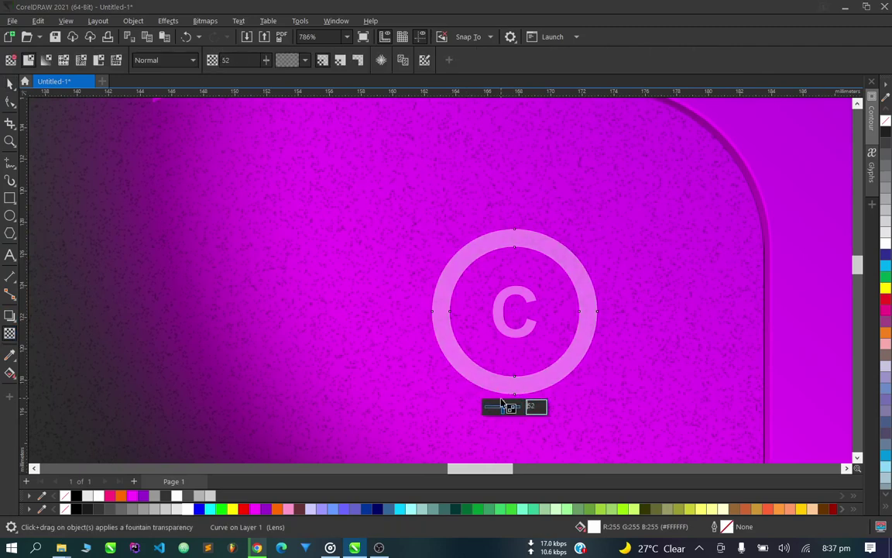
click(7, 83)
scroll(511, 264, down, 6)
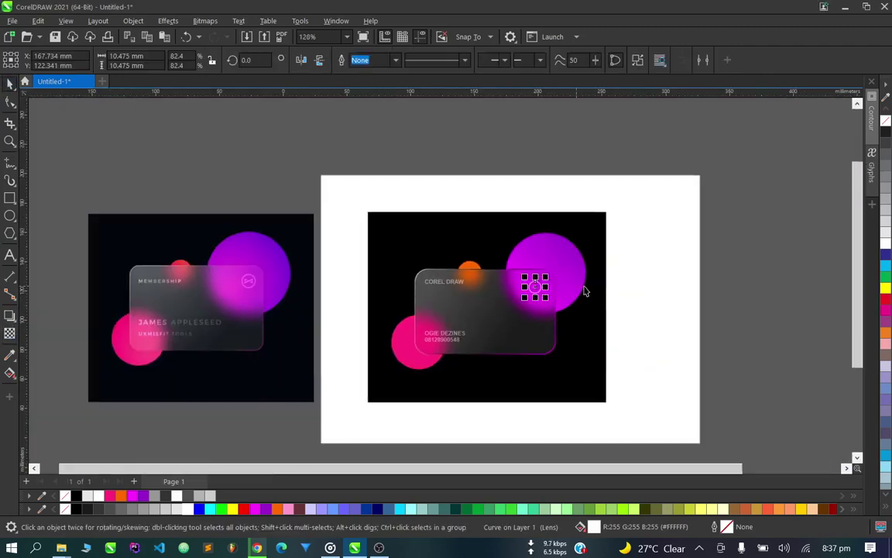
click(617, 355)
scroll(285, 254, up, 3)
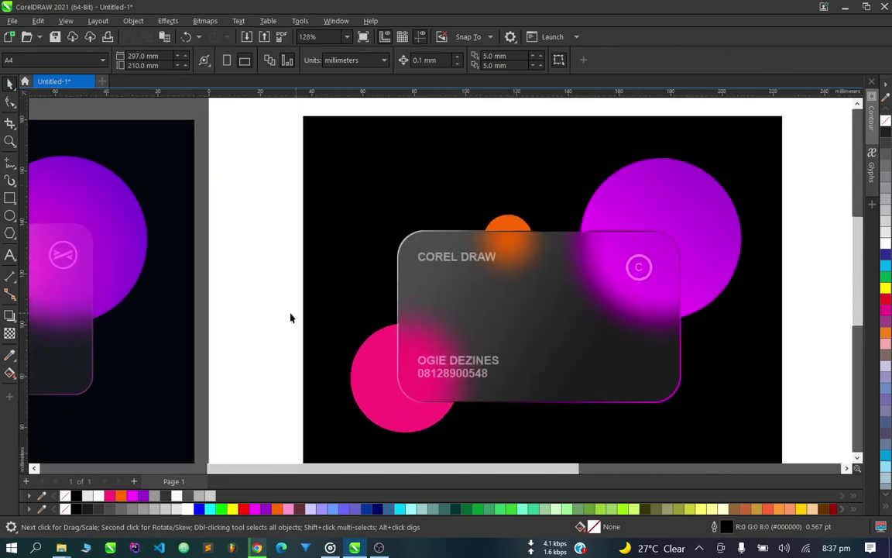
Enlarge the name text on the card slightly by its corner handle.
drag(247, 318, 538, 406)
scroll(538, 406, up, 2)
drag(492, 374, 512, 382)
scroll(451, 342, down, 5)
click(303, 343)
scroll(509, 355, up, 3)
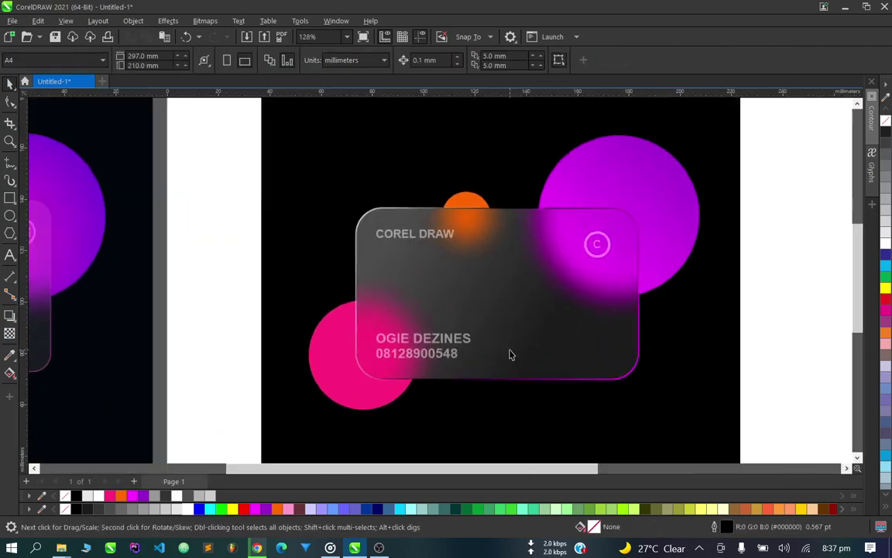
scroll(564, 329, down, 1)
scroll(591, 322, up, 2)
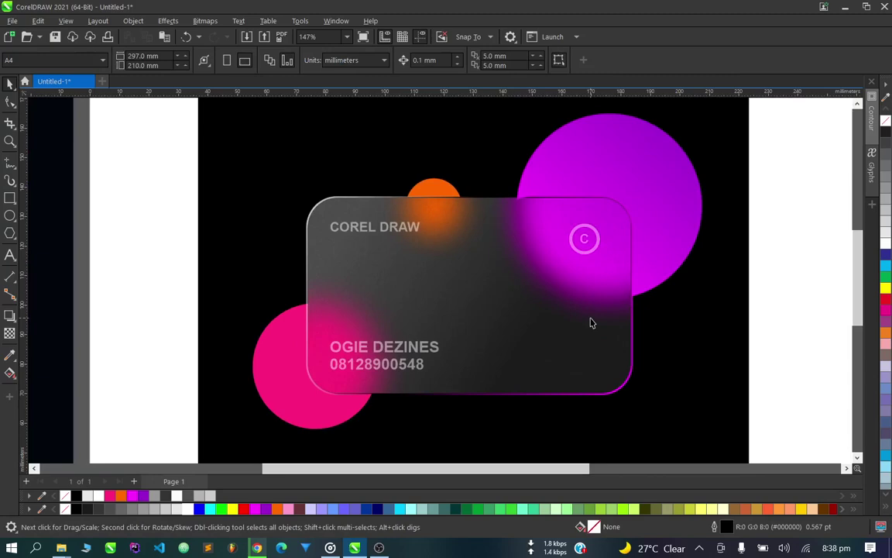
scroll(556, 200, up, 4)
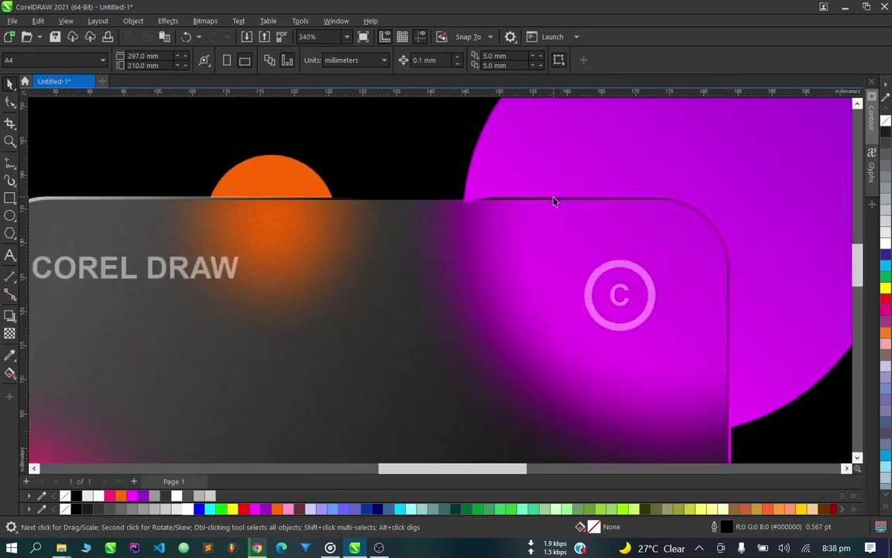
scroll(526, 203, down, 1)
scroll(589, 182, up, 2)
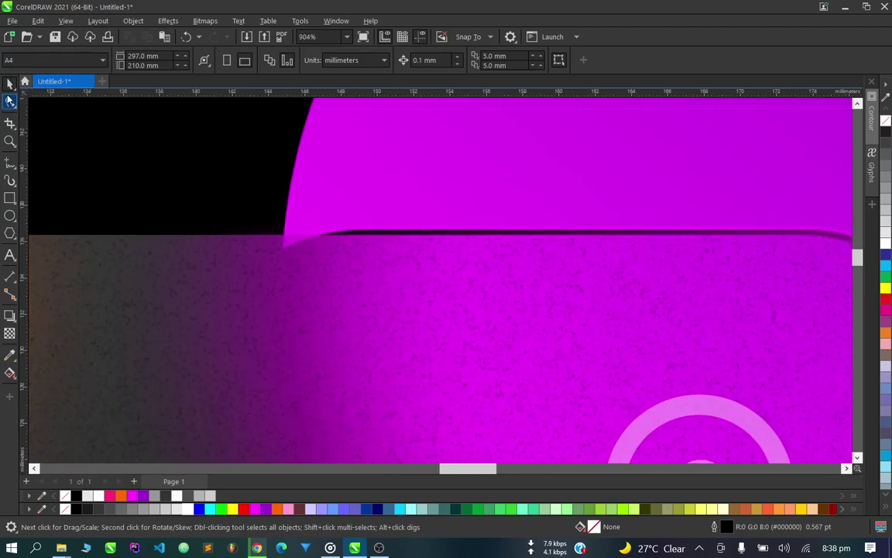
Move the magenta shape's corner node onto the card's top edge and add a node along that edge.
click(10, 101)
click(377, 165)
scroll(283, 251, up, 1)
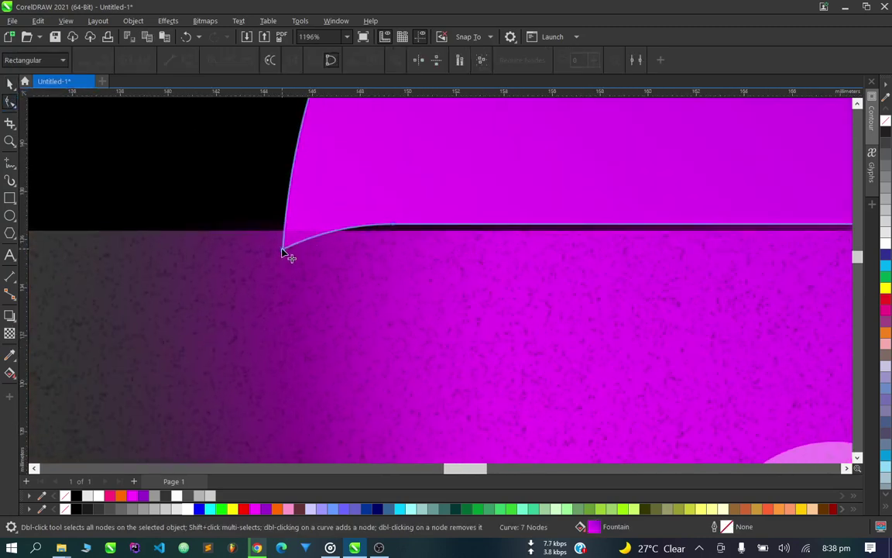
drag(284, 252, 286, 230)
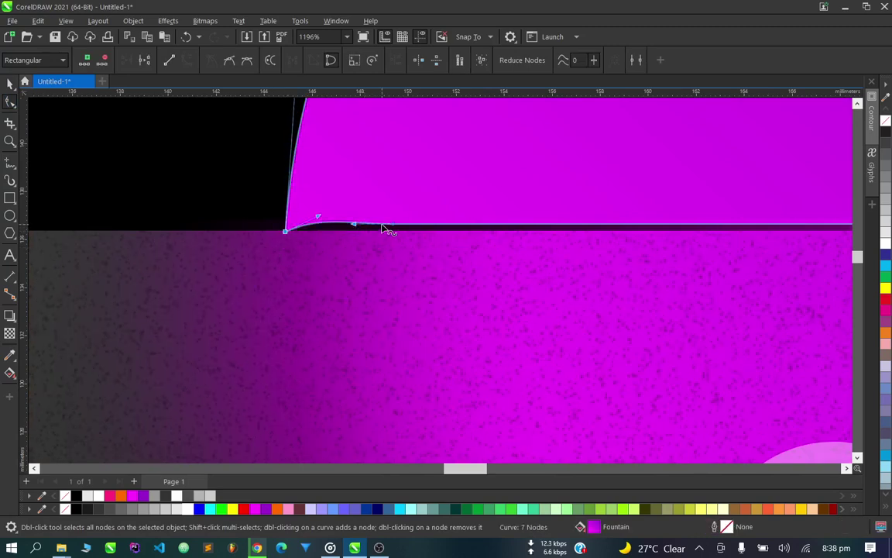
double_click(384, 227)
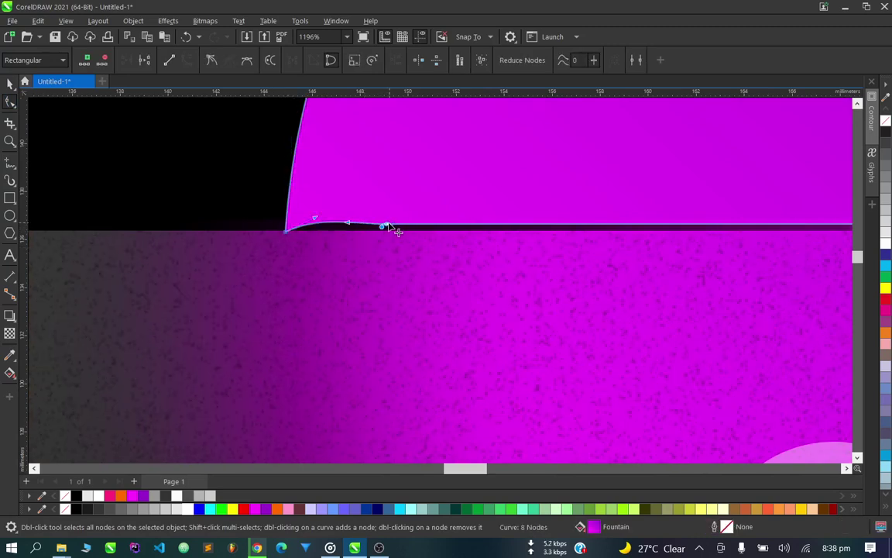
drag(385, 227, 388, 224)
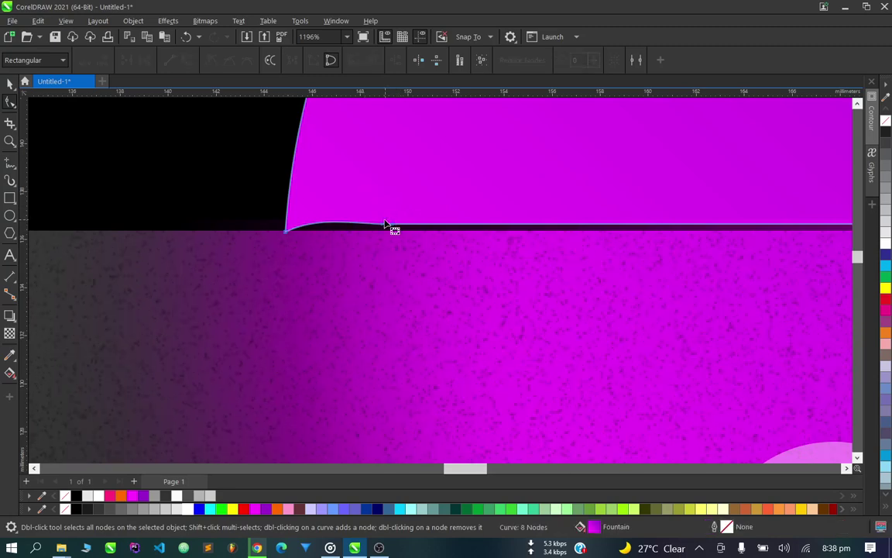
Delete two edge nodes, add a node to flatten the curve, and fit the rounded corner.
drag(342, 201, 428, 255)
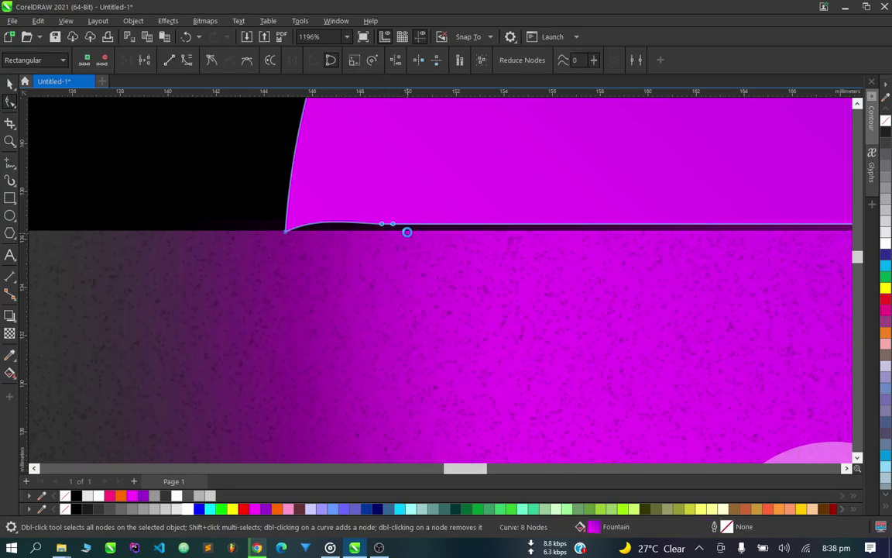
key(Delete)
double_click(427, 226)
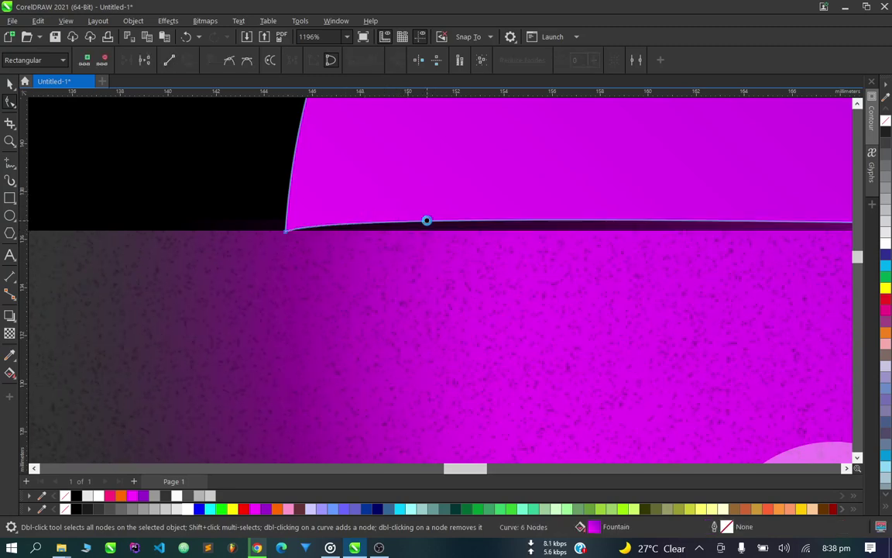
drag(428, 225, 426, 230)
scroll(444, 232, down, 3)
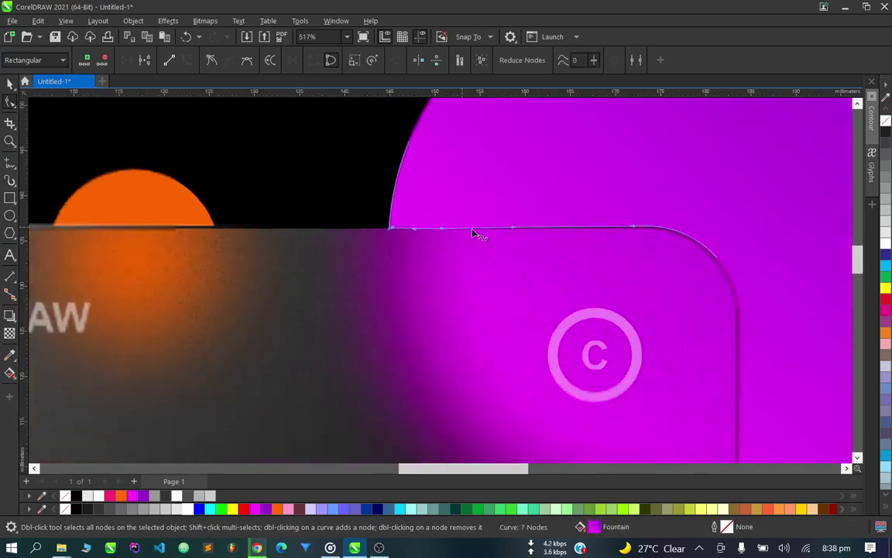
scroll(474, 233, up, 1)
scroll(499, 231, up, 1)
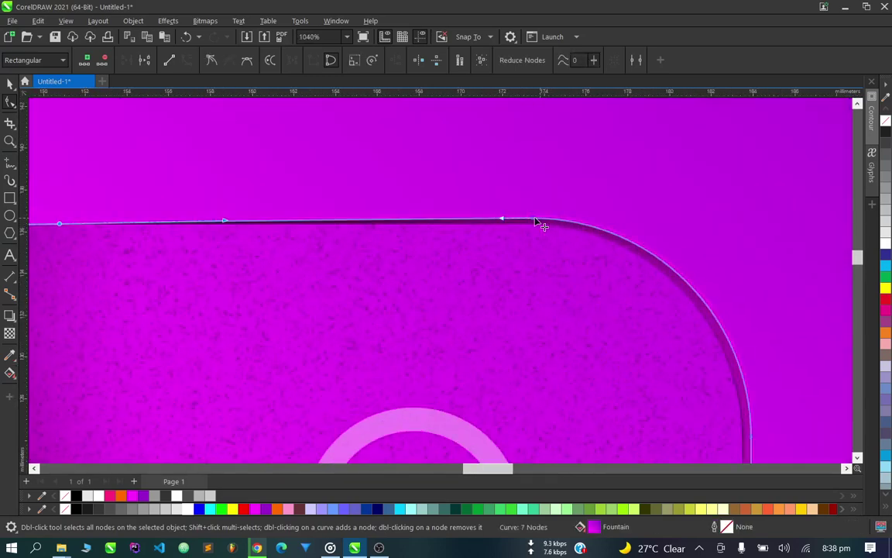
drag(542, 221, 536, 222)
scroll(598, 203, down, 8)
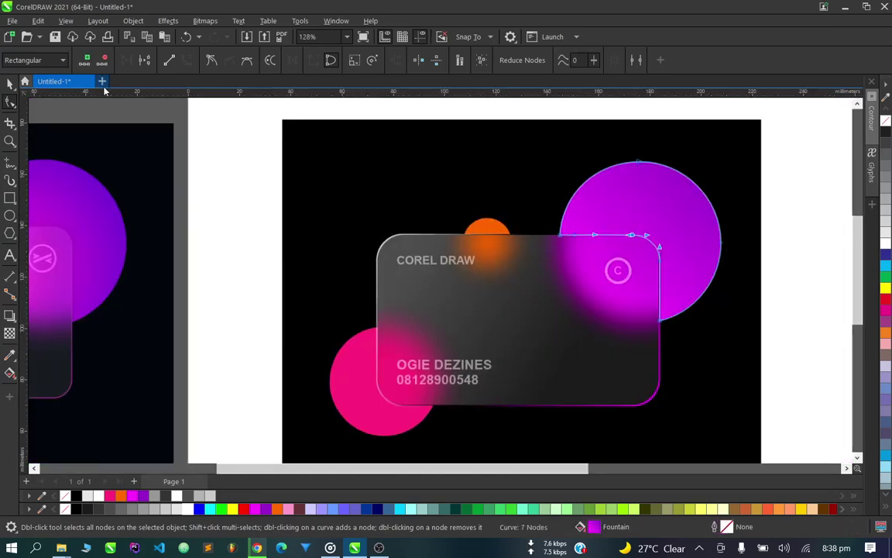
click(10, 83)
scroll(282, 234, down, 3)
click(547, 219)
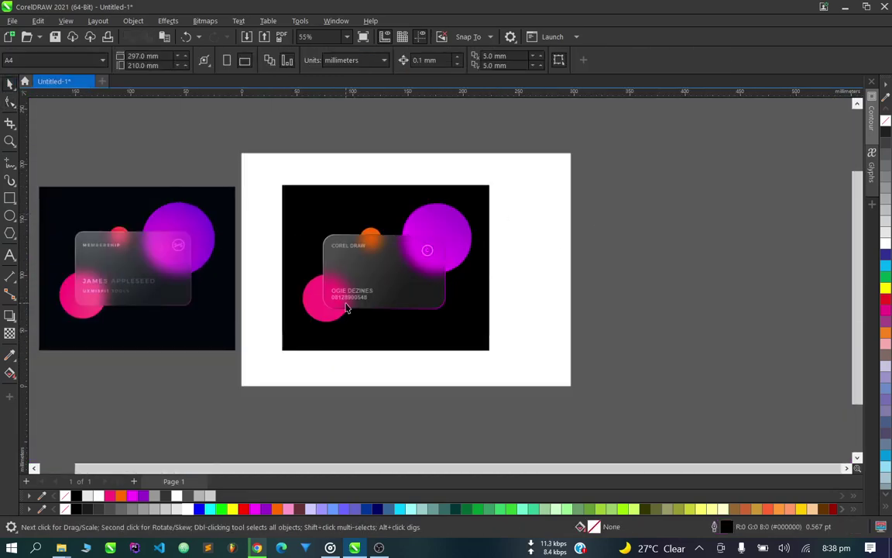
scroll(357, 257, up, 2)
scroll(309, 244, down, 3)
scroll(406, 220, up, 2)
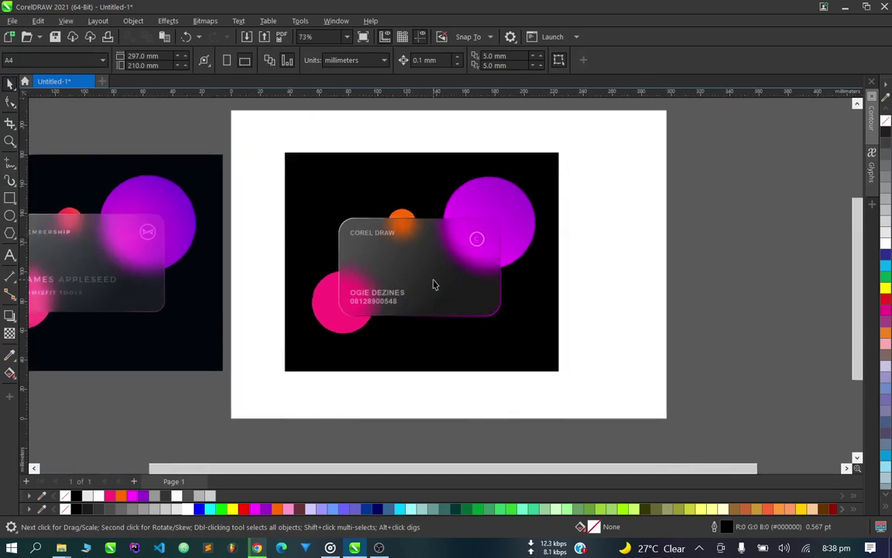
scroll(388, 279, up, 2)
scroll(497, 236, up, 1)
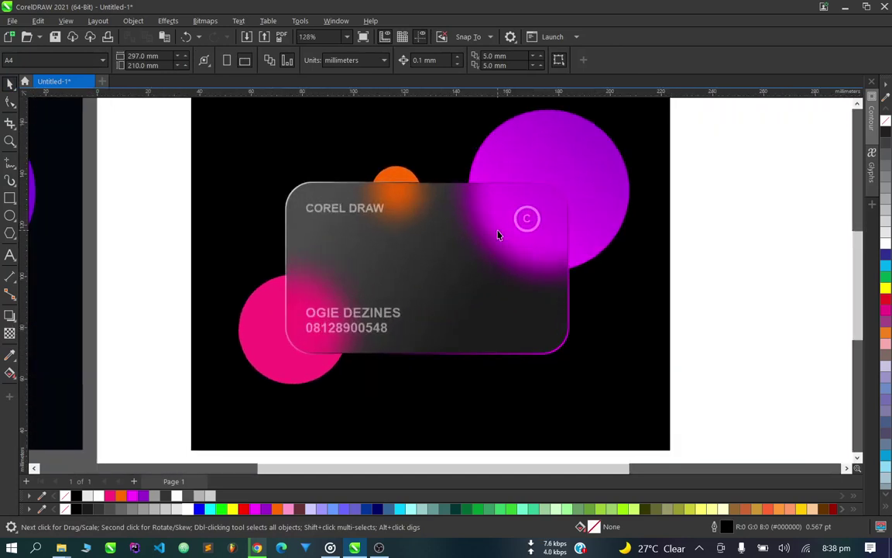
scroll(321, 332, up, 4)
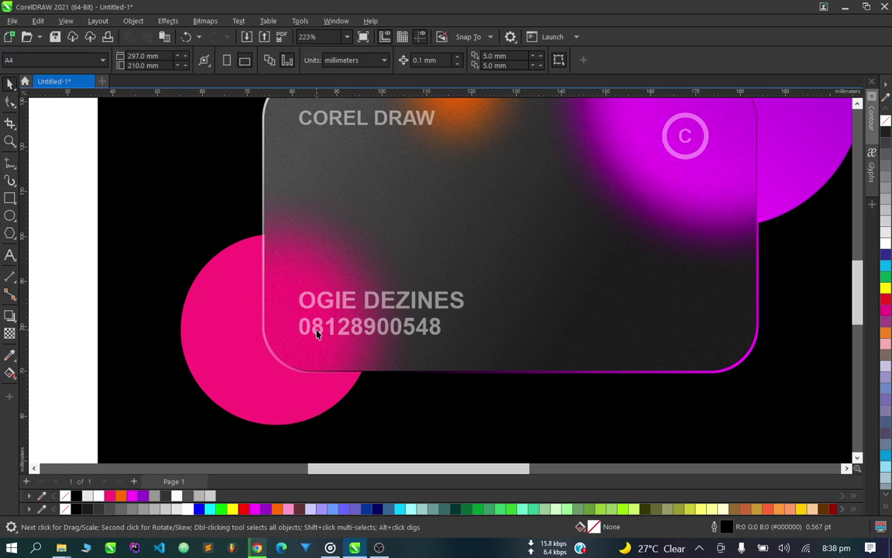
scroll(402, 372, down, 2)
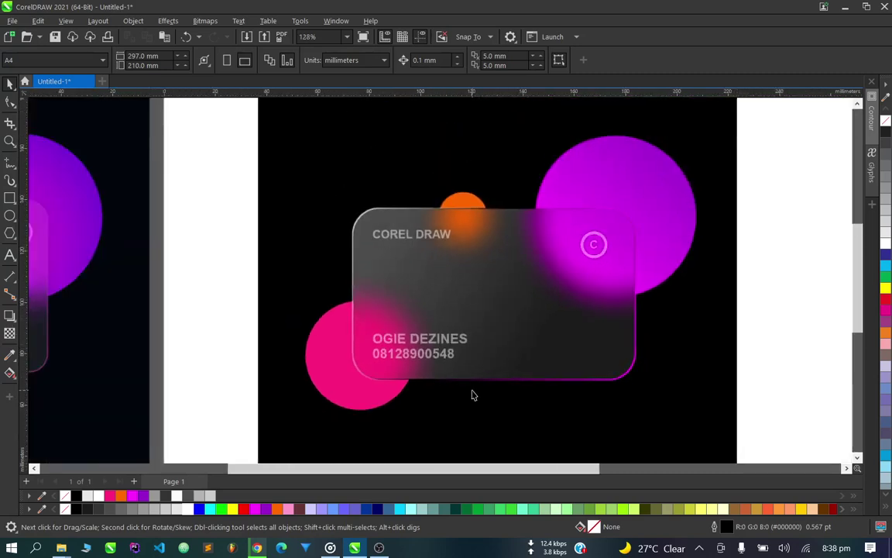
scroll(472, 364, up, 1)
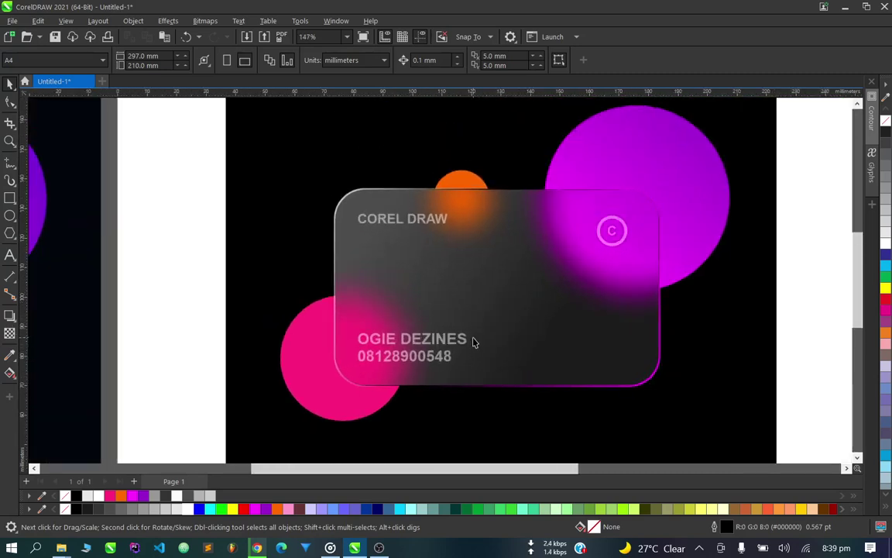